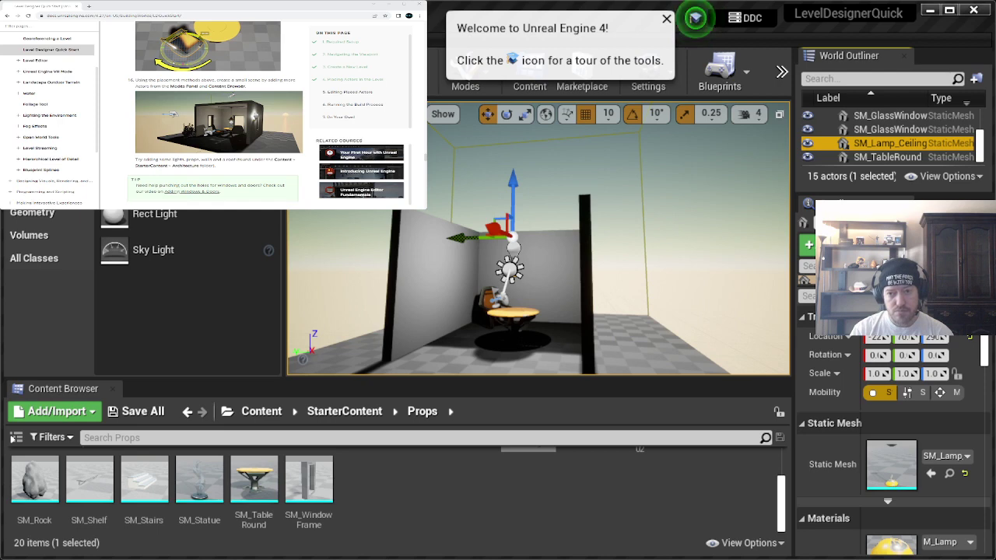
Step: Bring the tutorial page window to the front
left_click(333, 7)
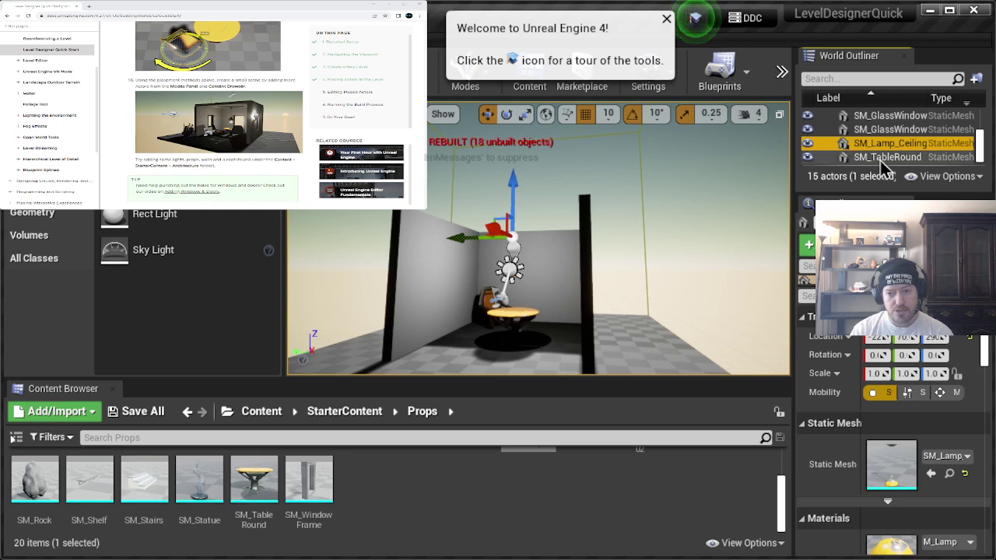
Step: Select the second glass window and fly toward the chair and table, then back out to the whole room
left_click(887, 130)
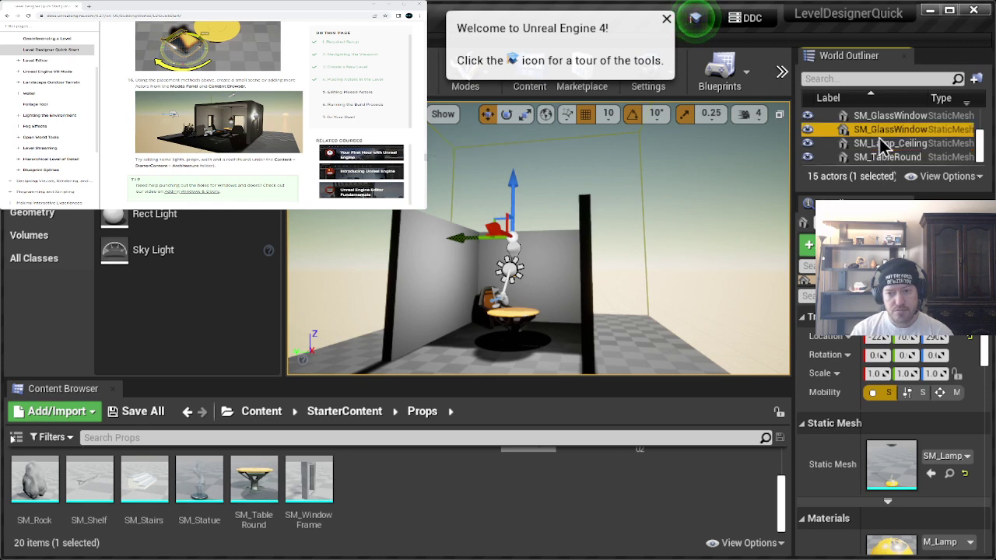
right_click_drag(662, 304, 506, 247)
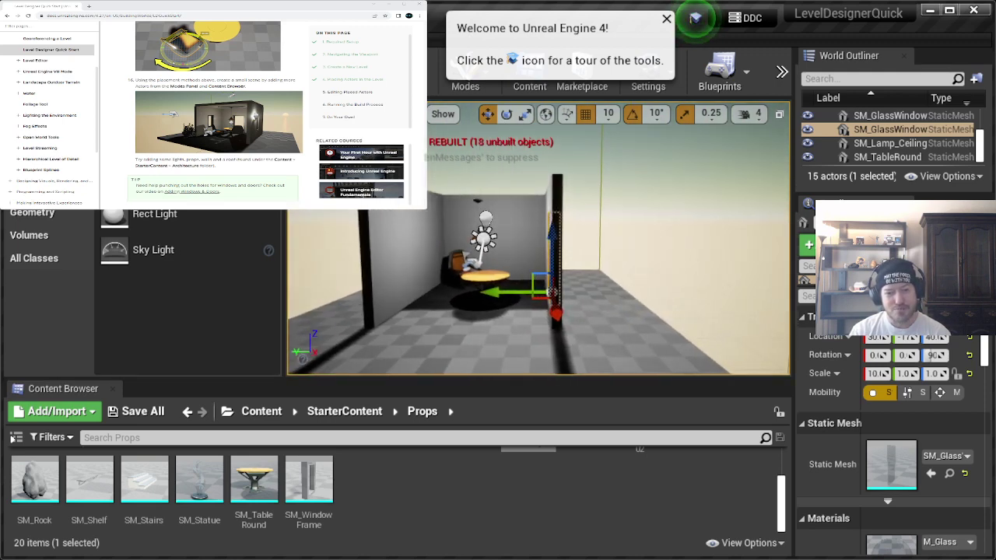
scroll(505, 247, "up", 3)
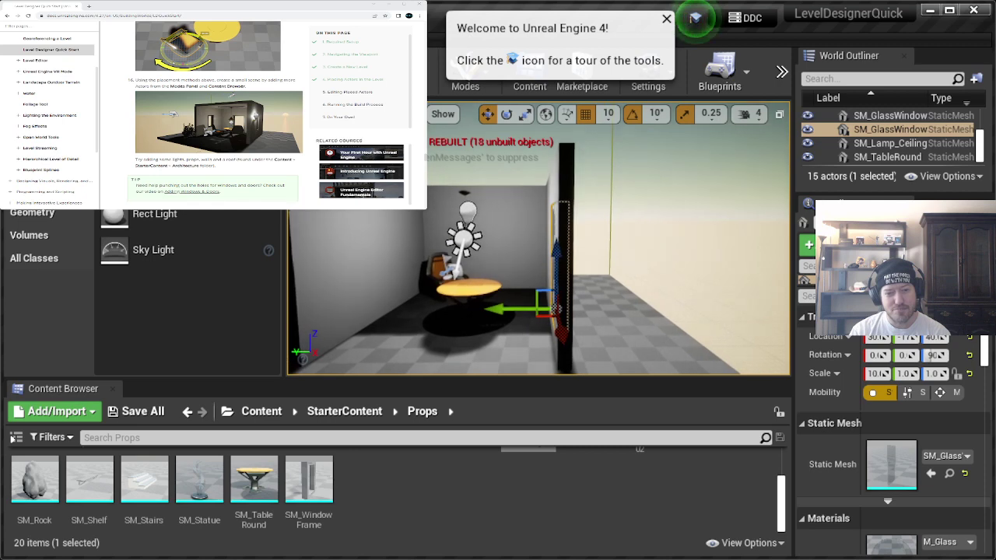
right_click_drag(506, 247, 459, 247)
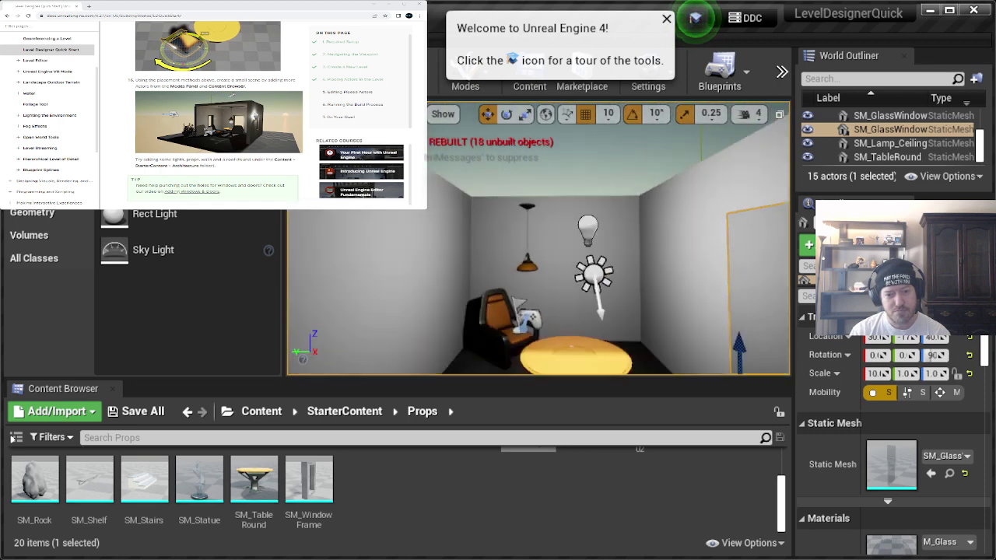
right_click_drag(662, 293, 661, 293)
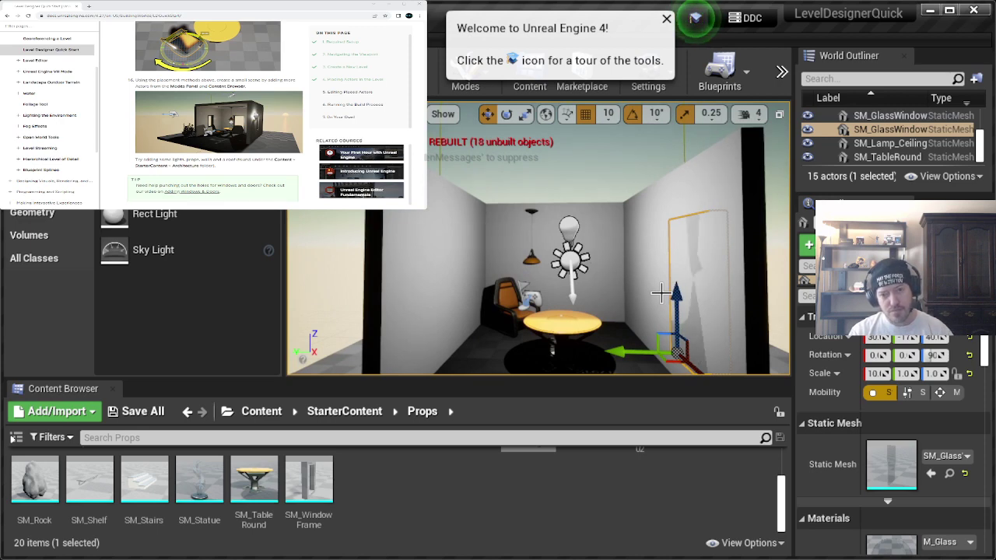
left_click(229, 178)
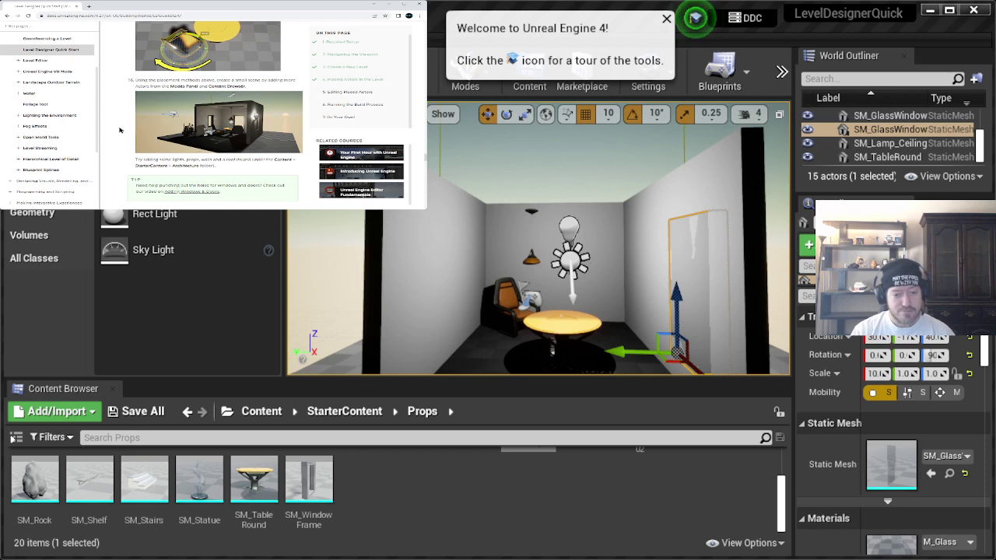
Step: Scroll the quick start page to the '5. Editing Placed Actors' heading
scroll(121, 130, "down", 3)
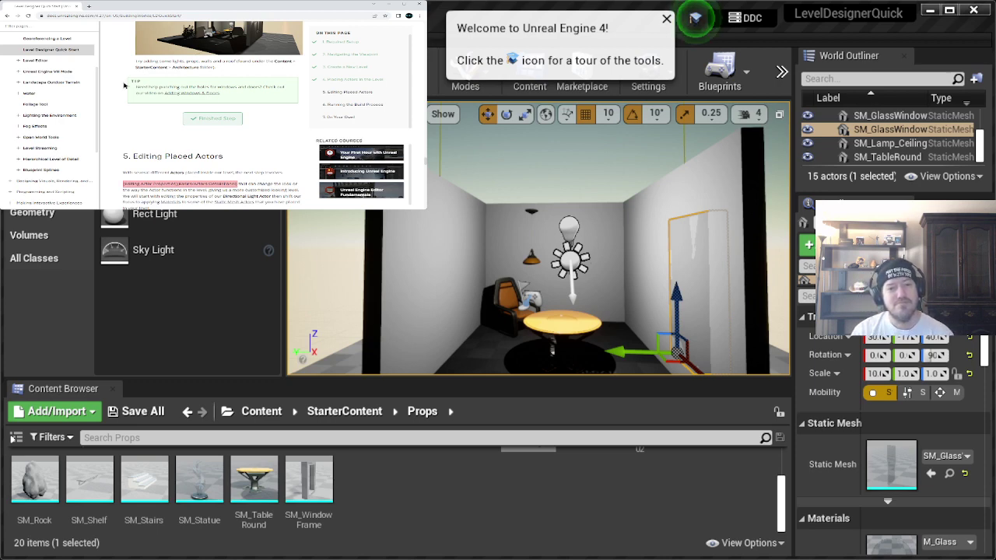
scroll(121, 83, "up", 2)
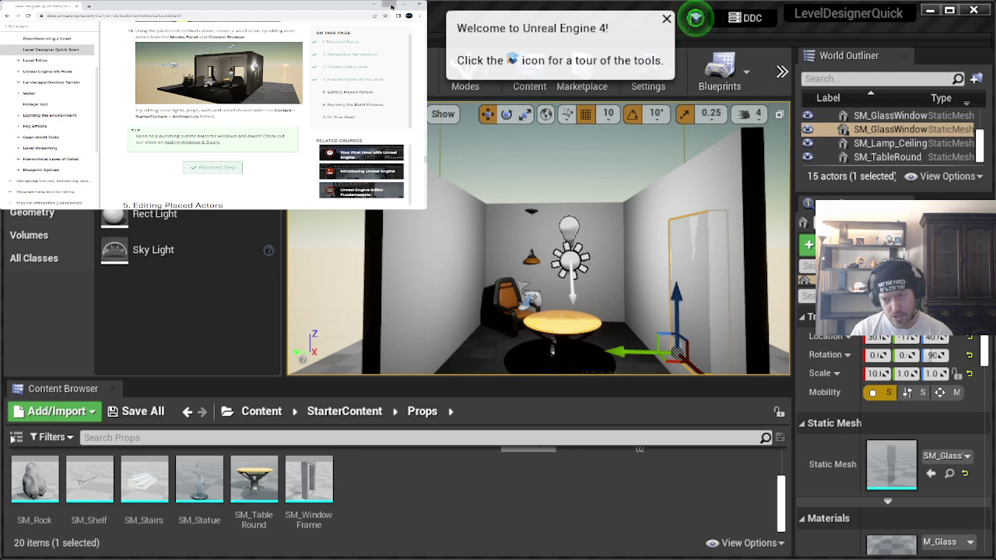
Step: Return to the level editor and turn the view toward the ceiling lamp and right wall
left_click(439, 23)
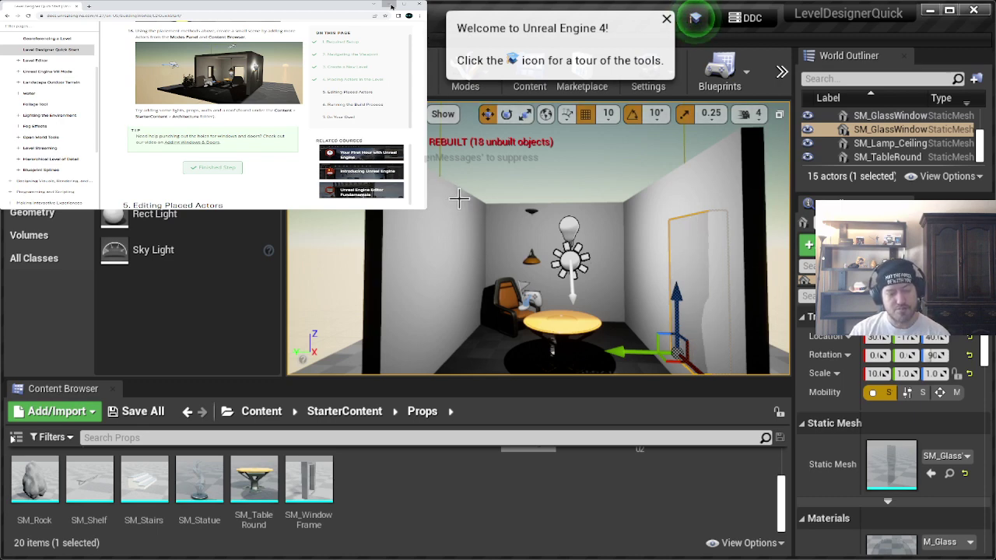
right_click_drag(606, 200, 611, 210)
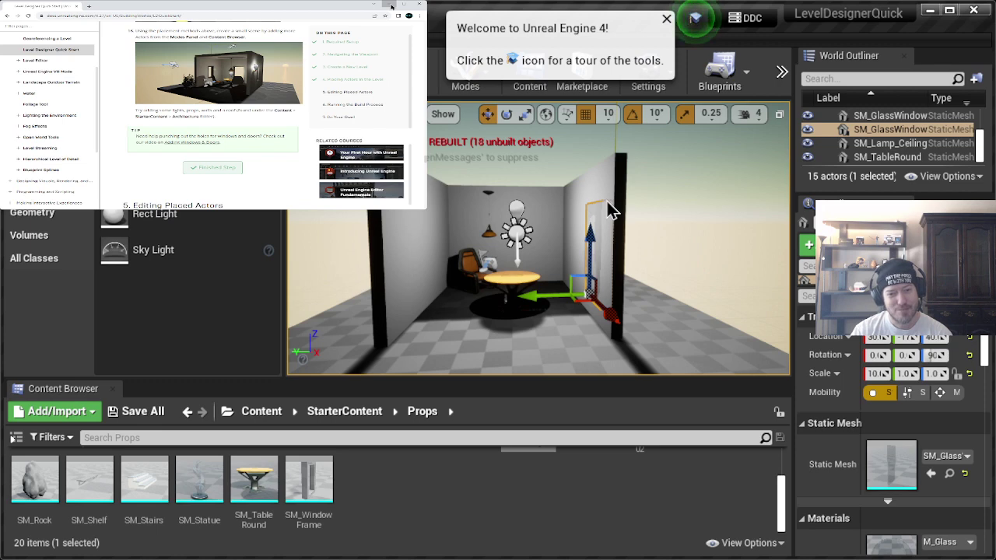
right_click_drag(610, 210, 597, 194)
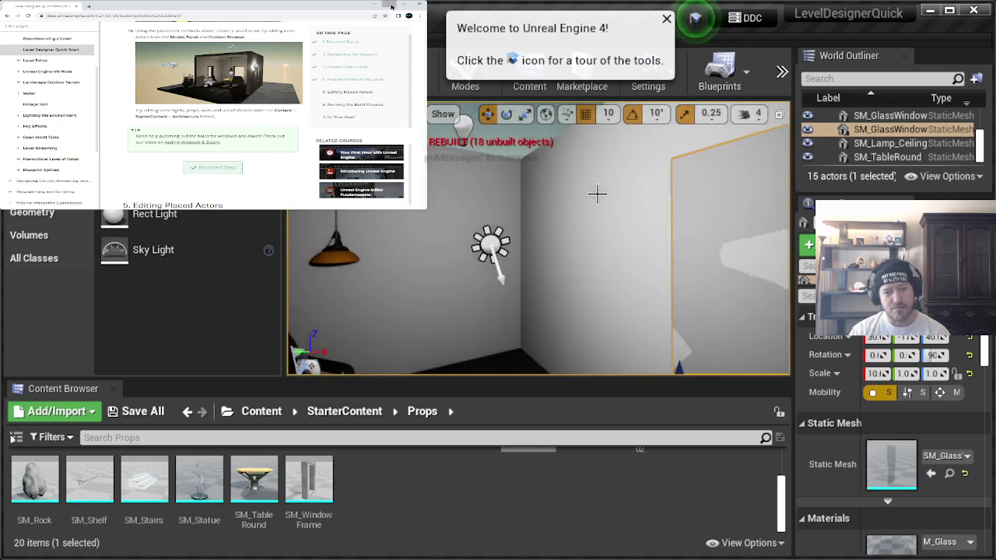
Step: Select the ceiling lamp, look down into the room from above, and select the Cube2 wall panel
left_click(331, 247)
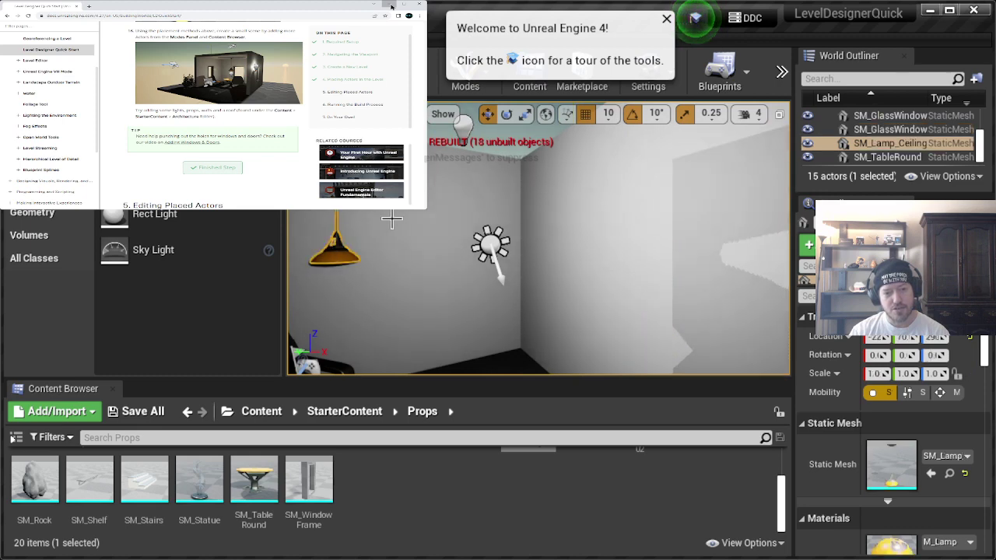
right_click_drag(331, 248, 331, 247)
scroll(392, 219, "down", 8)
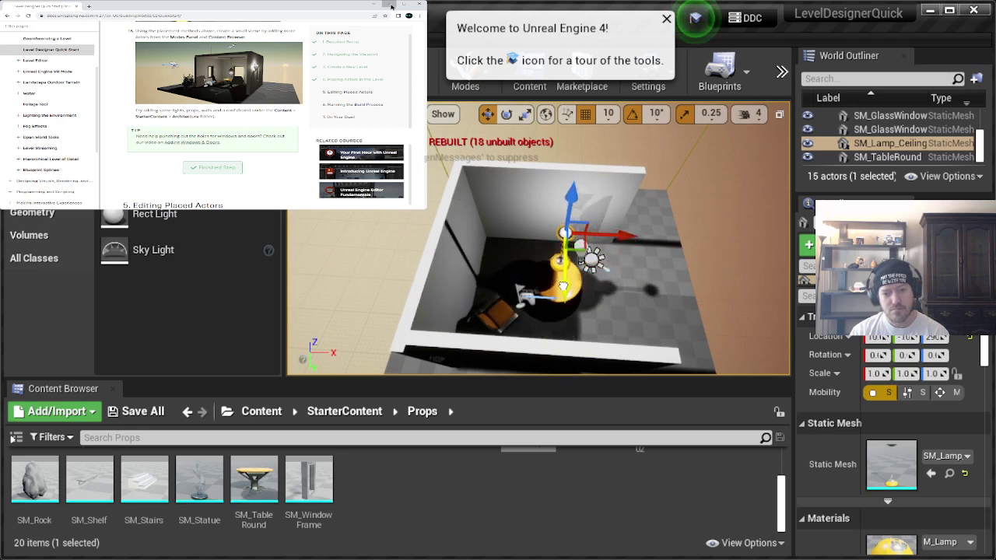
right_click_drag(681, 205, 667, 226)
left_click(667, 226)
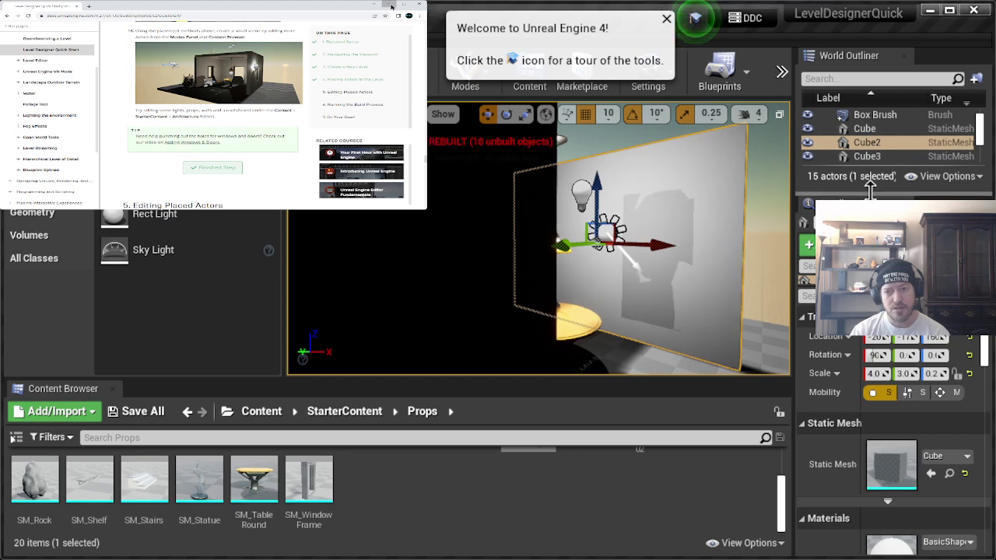
scroll(880, 147, "down", 2)
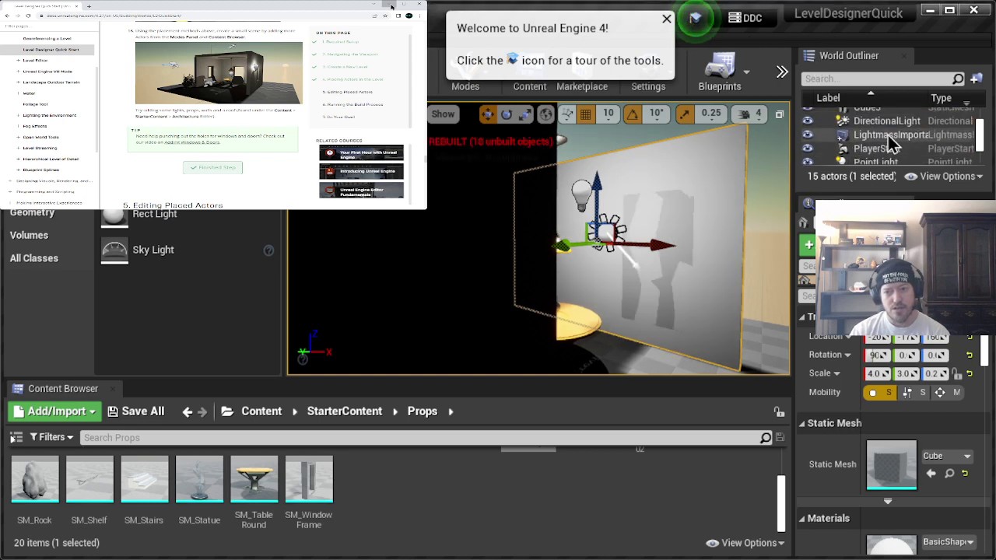
Step: Frame the DirectionalLight and orbit the view into the room facing the ceiling lamp
left_click(888, 125)
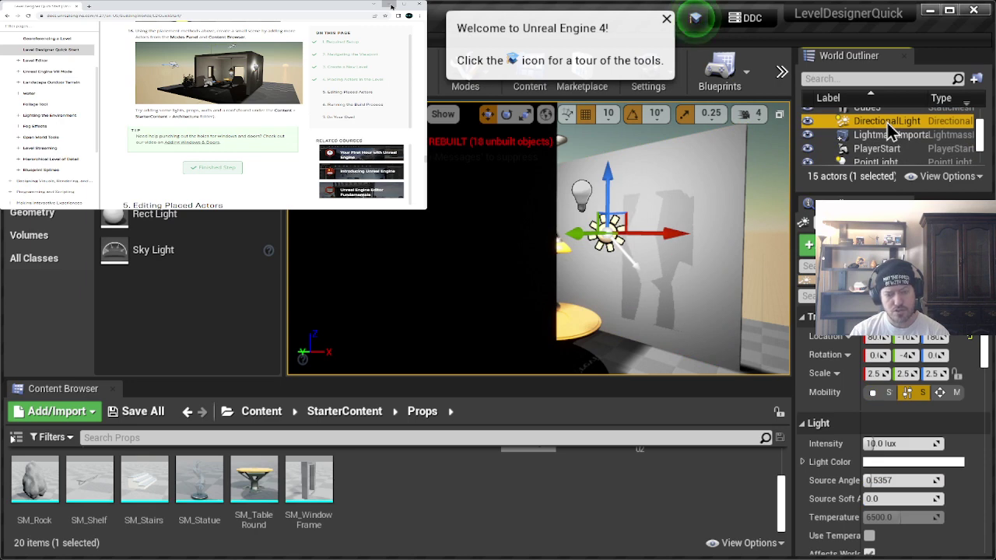
double_click(889, 126)
scroll(714, 125, "up", 5)
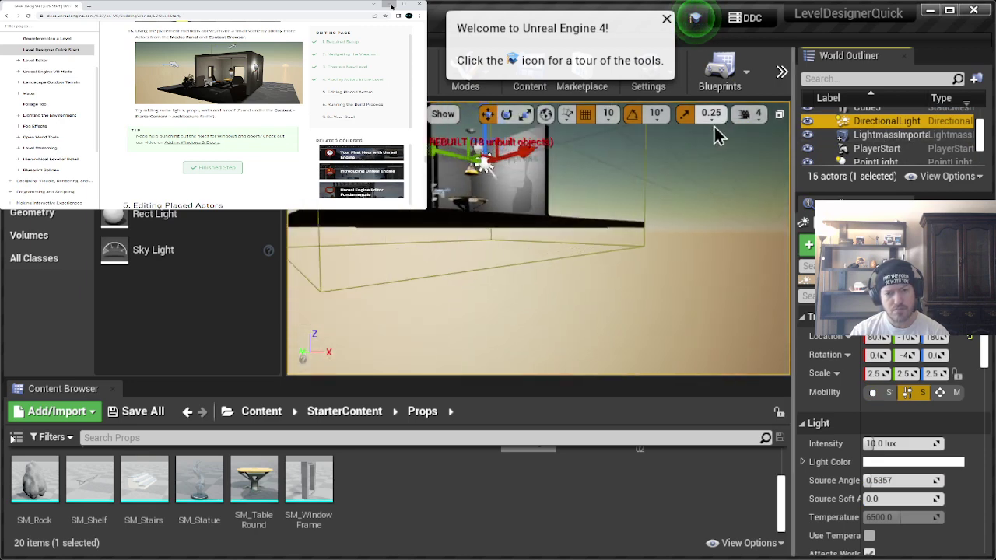
left_click_drag(596, 171, 534, 226, "alt")
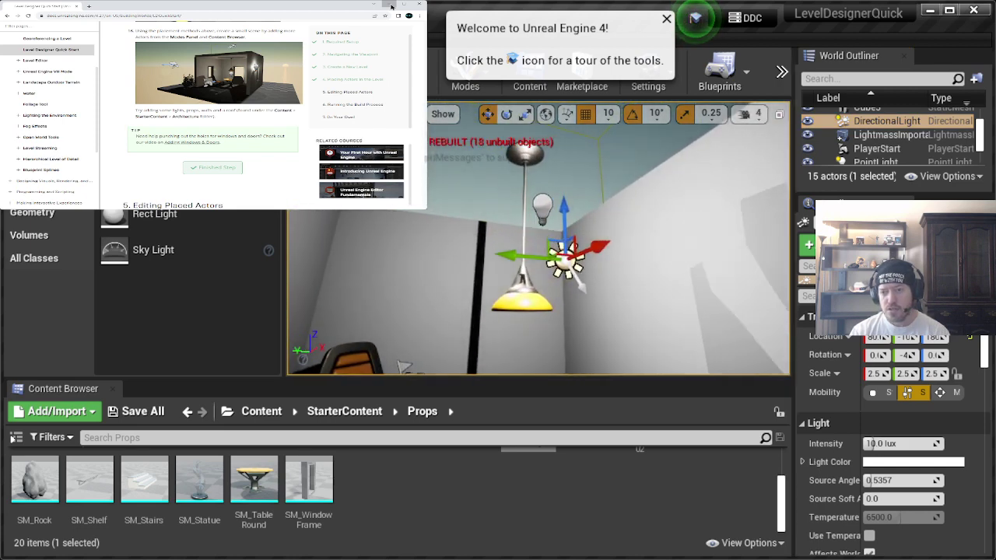
scroll(888, 160, "down", 4)
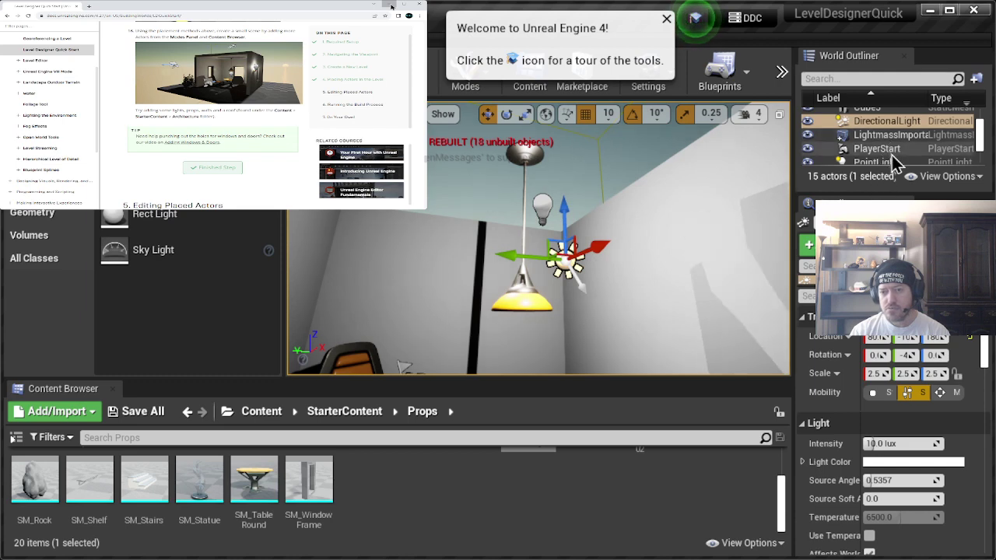
Step: Lower the PointLight into the lamp shade and slide it sideways
left_click(887, 115)
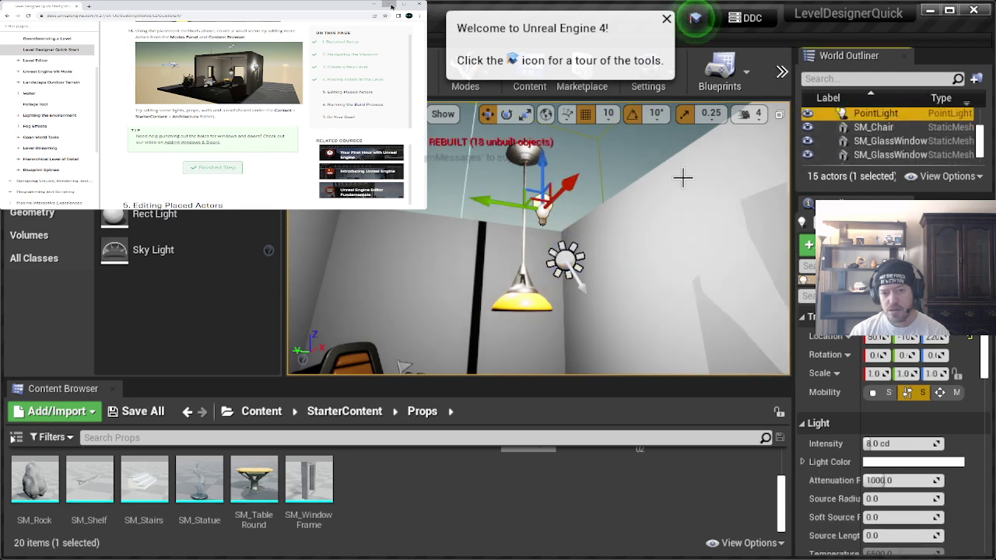
left_click_drag(539, 218, 542, 331)
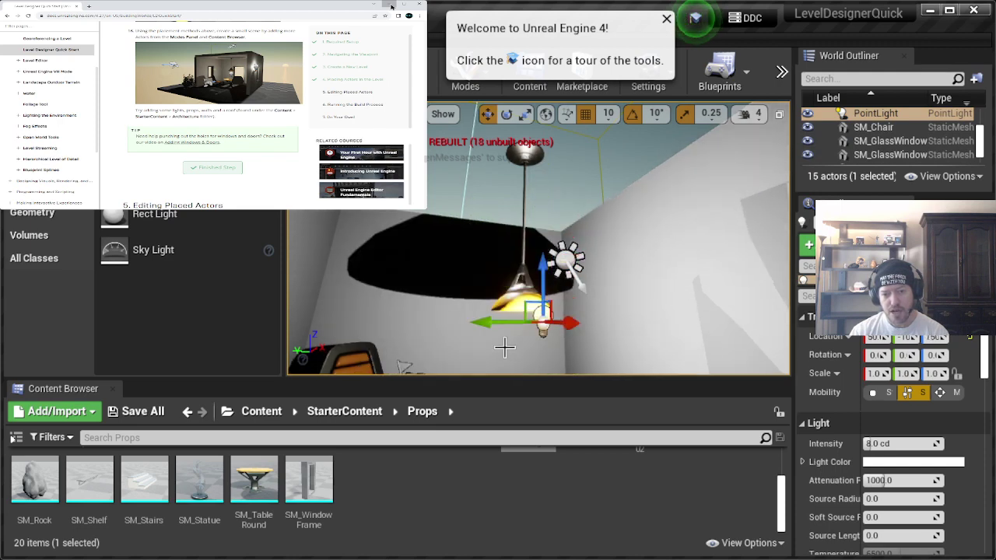
left_click(515, 322)
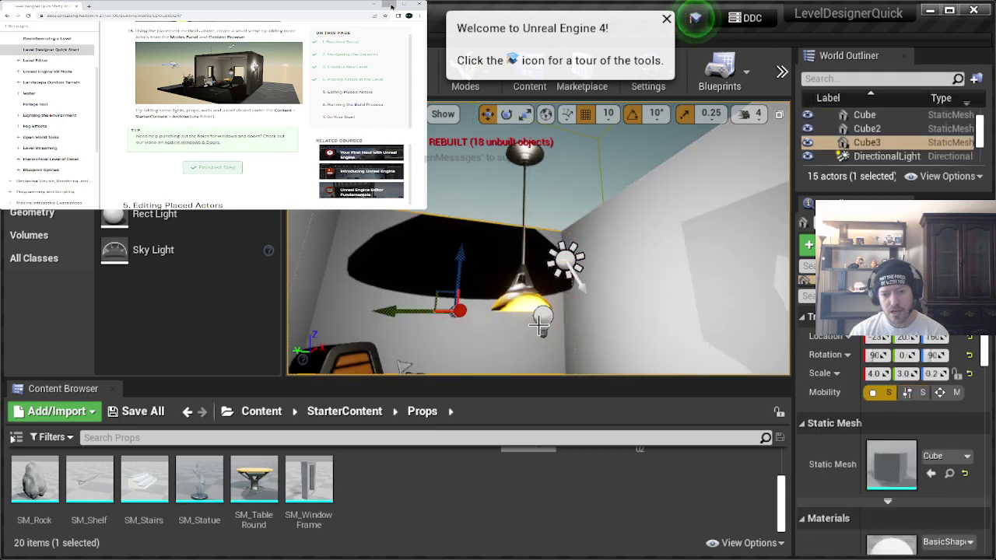
left_click(544, 321)
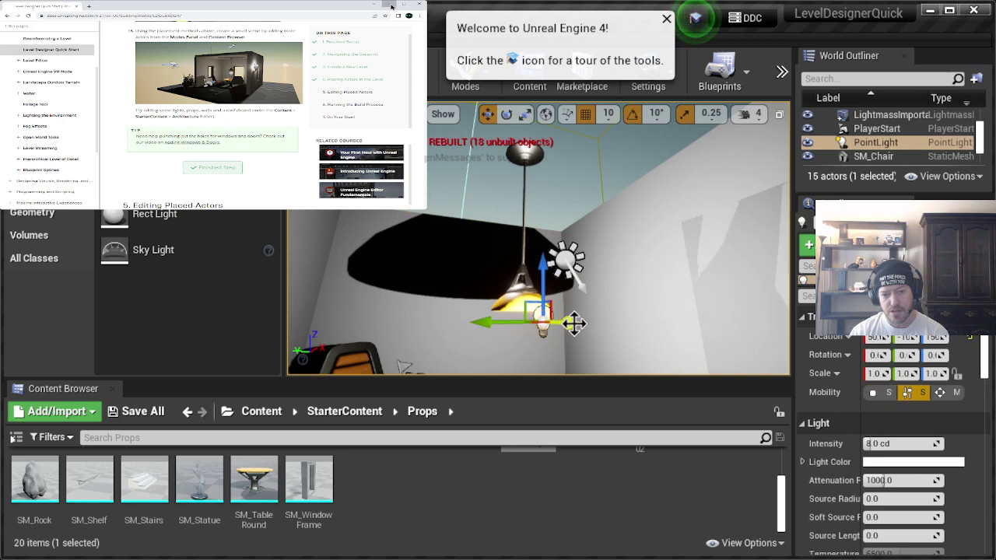
left_click_drag(570, 323, 550, 321)
Step: Fine-tune the point light inside the lamp so its shadow covers the back wall
right_click_drag(549, 321, 498, 323)
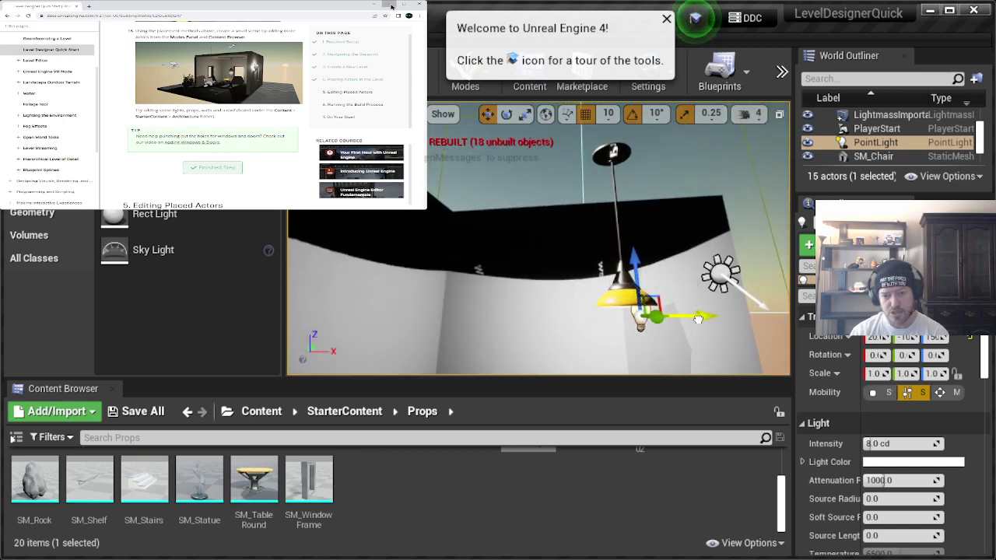
left_click_drag(698, 319, 690, 319)
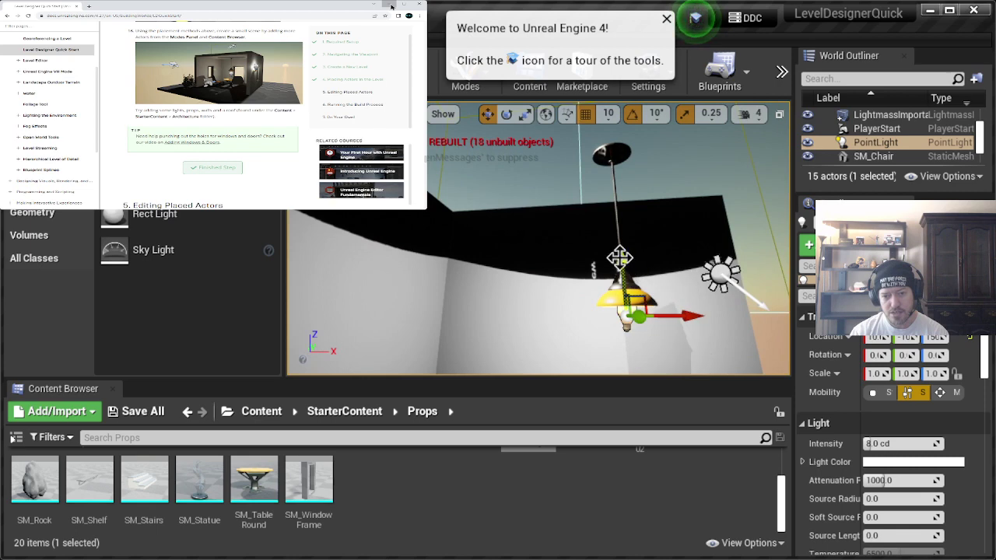
left_click_drag(635, 303, 632, 288)
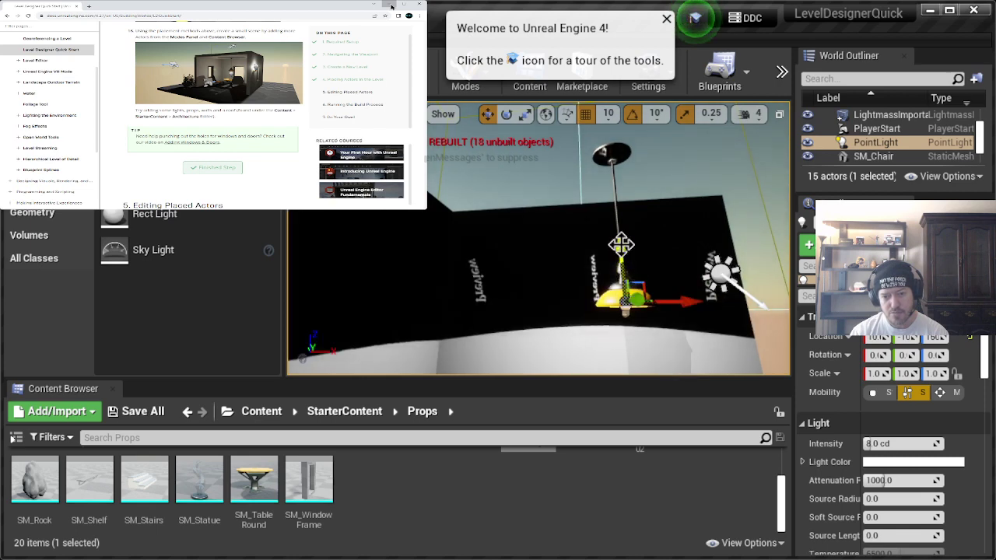
mouse_move(735, 349)
right_mouse_down()
mouse_move(730, 371)
mouse_move(738, 358)
mouse_move(741, 366)
right_mouse_up()
left_click_drag(667, 272, 730, 287)
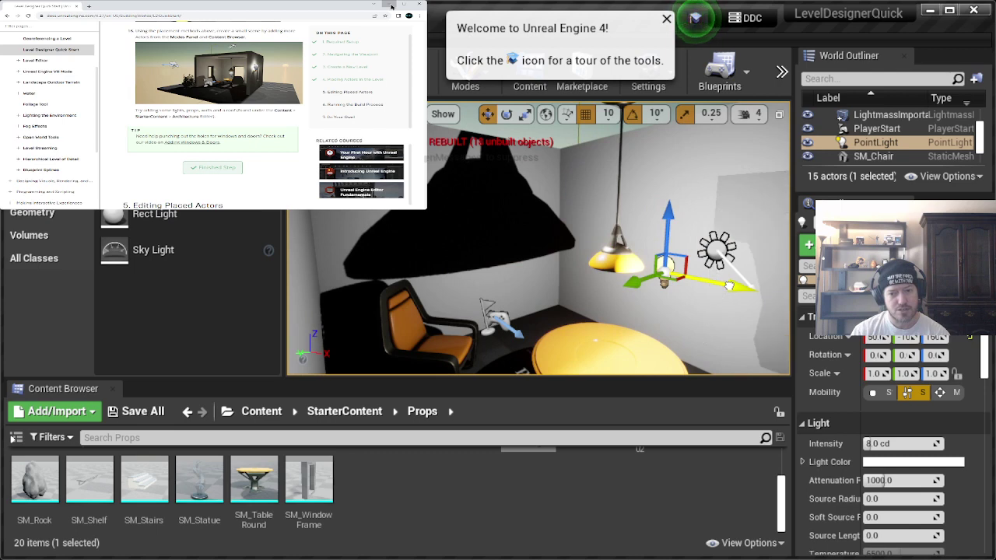
Step: Slide the Cube2 wall so its Location X is -80
left_click(623, 194)
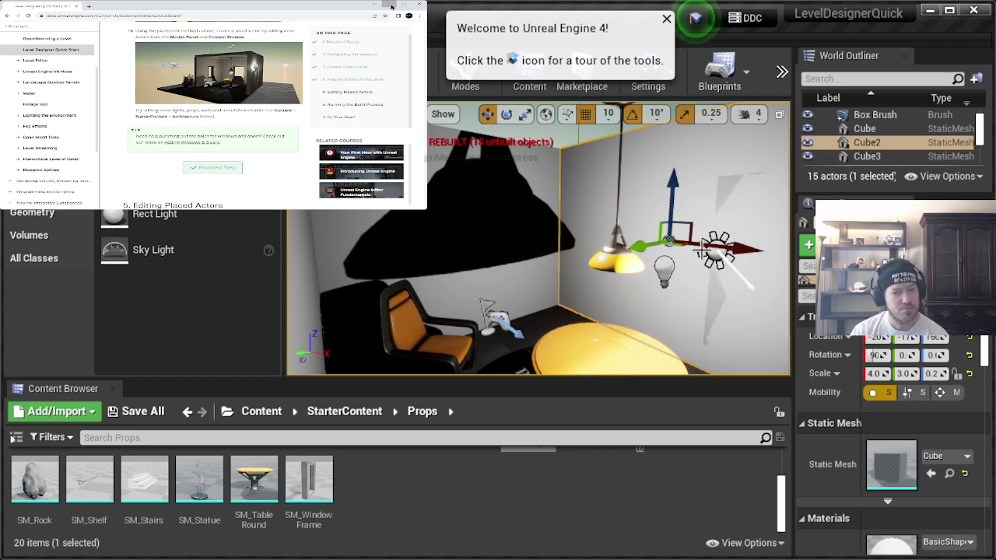
mouse_move(740, 249)
left_mouse_down()
mouse_move(681, 246)
mouse_move(724, 250)
left_mouse_up()
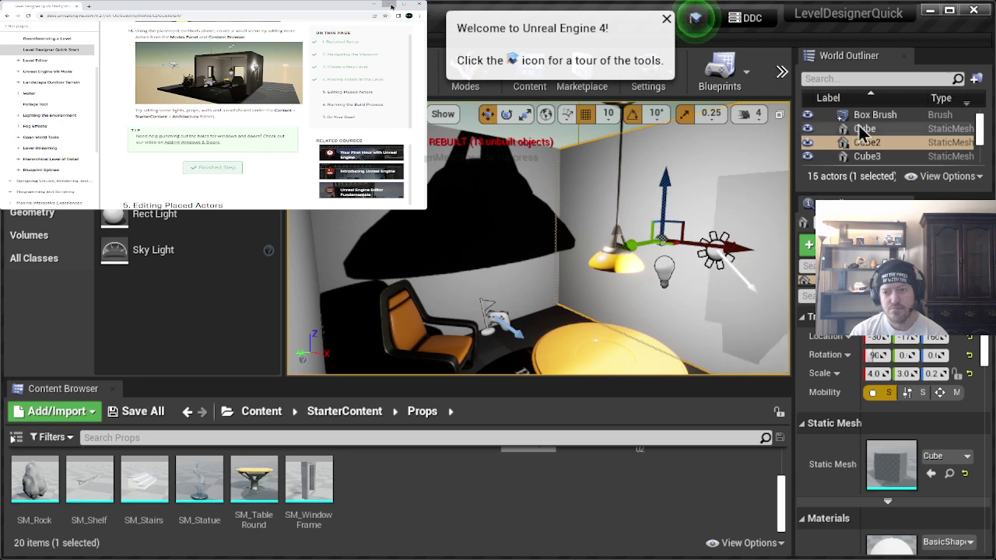
scroll(889, 141, "down", 3)
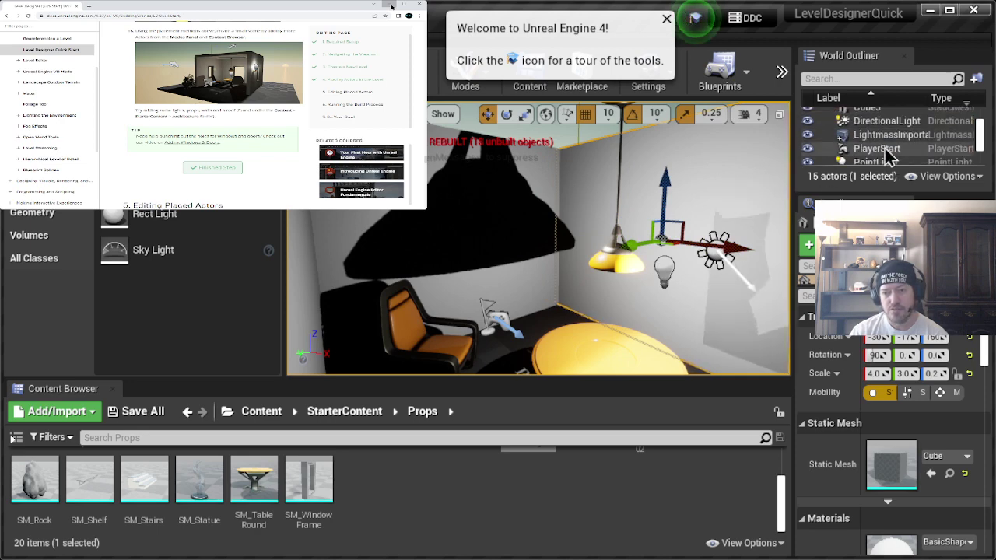
Step: Move the PointLight up into the ceiling lamp shade
left_click(890, 162)
left_click_drag(681, 274, 658, 281)
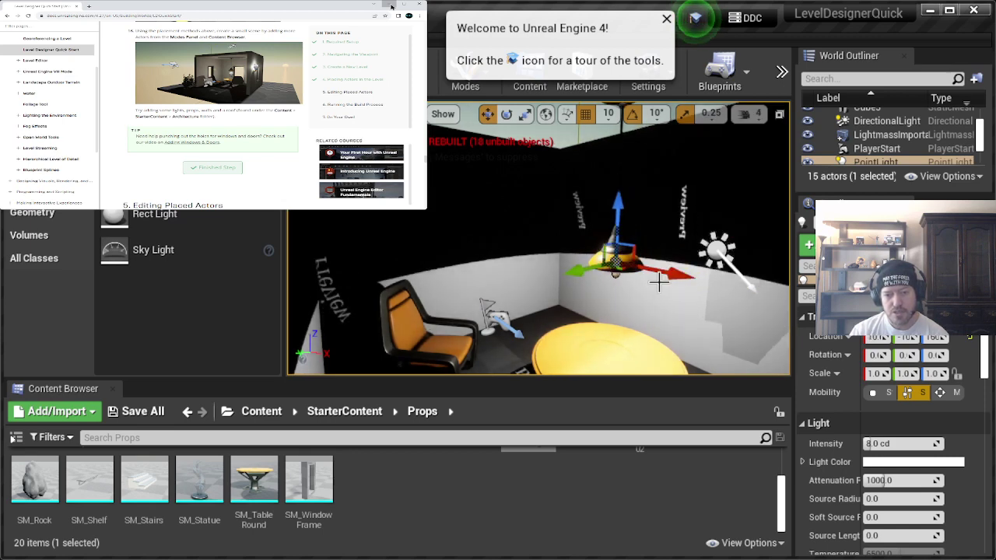
right_click_drag(658, 282, 658, 282)
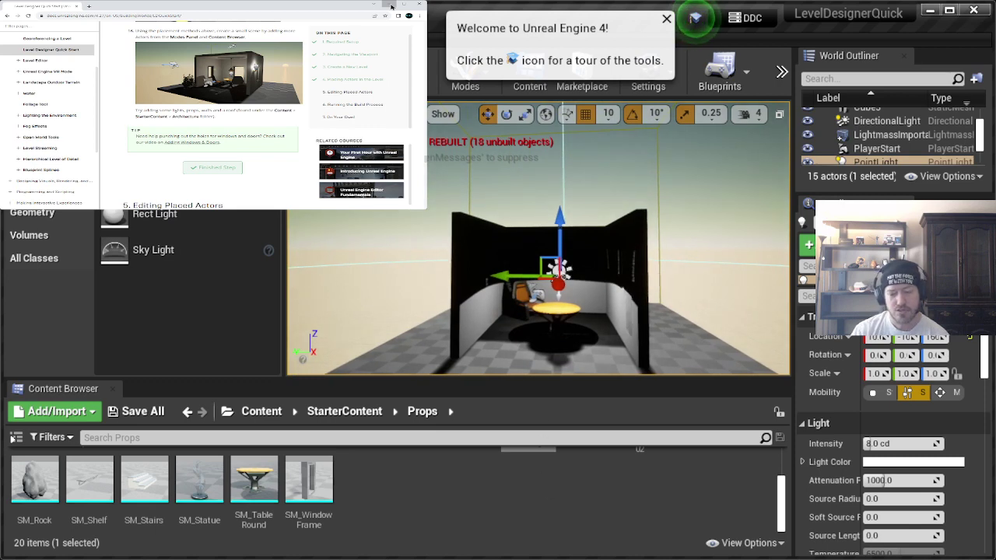
Step: Watch the 'Adding Windows & Doors' YouTube tutorial, then return to the Unreal Editor
left_click(392, 6)
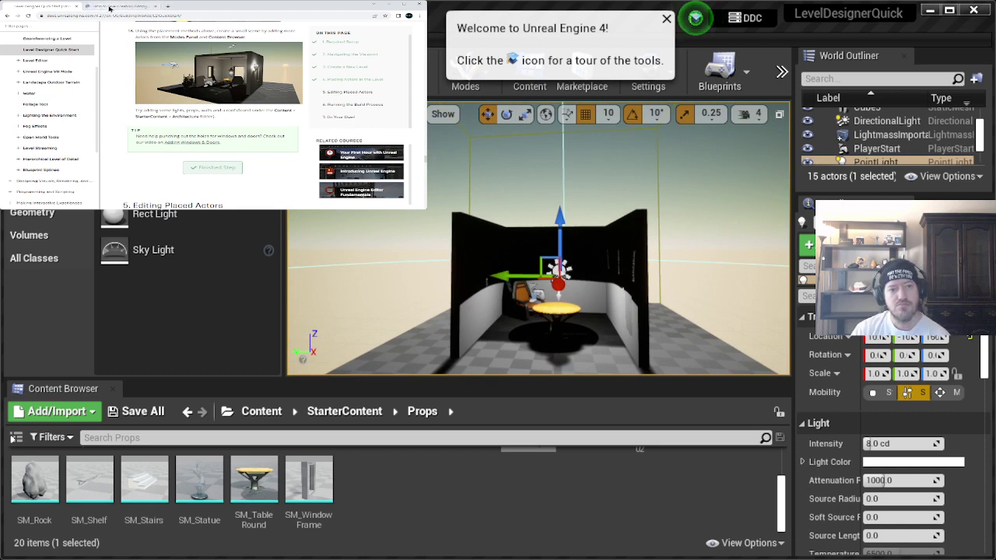
left_click(110, 8)
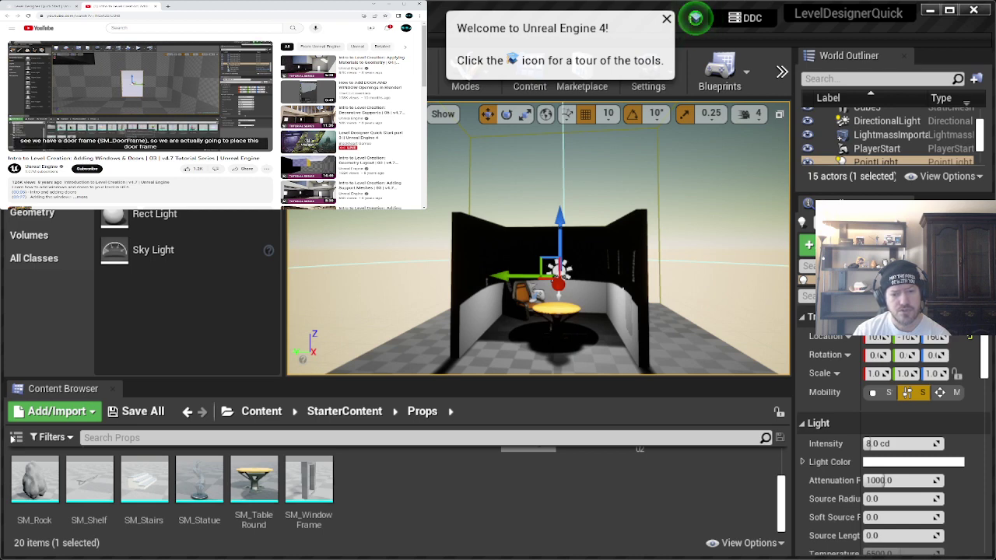
mouse_move(249, 100)
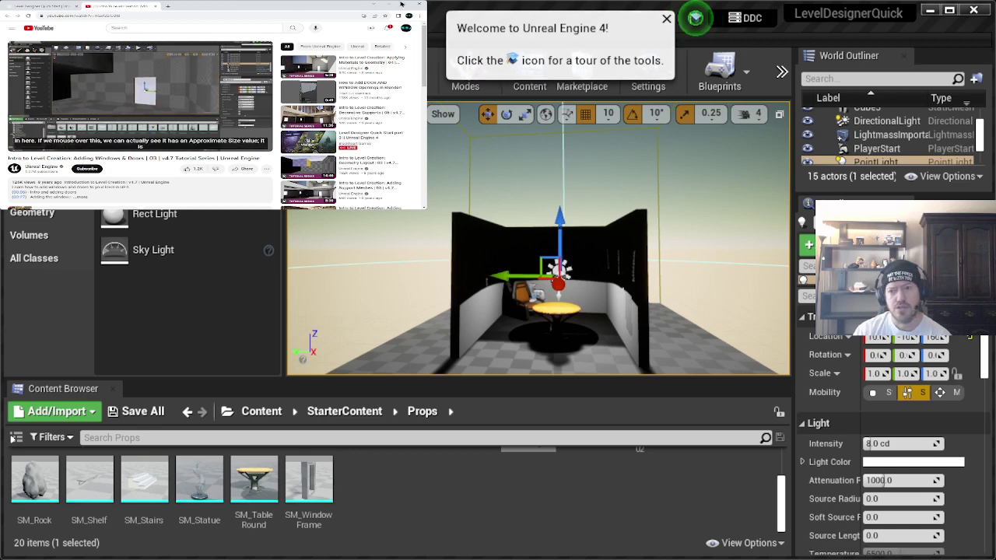
left_click(871, 61)
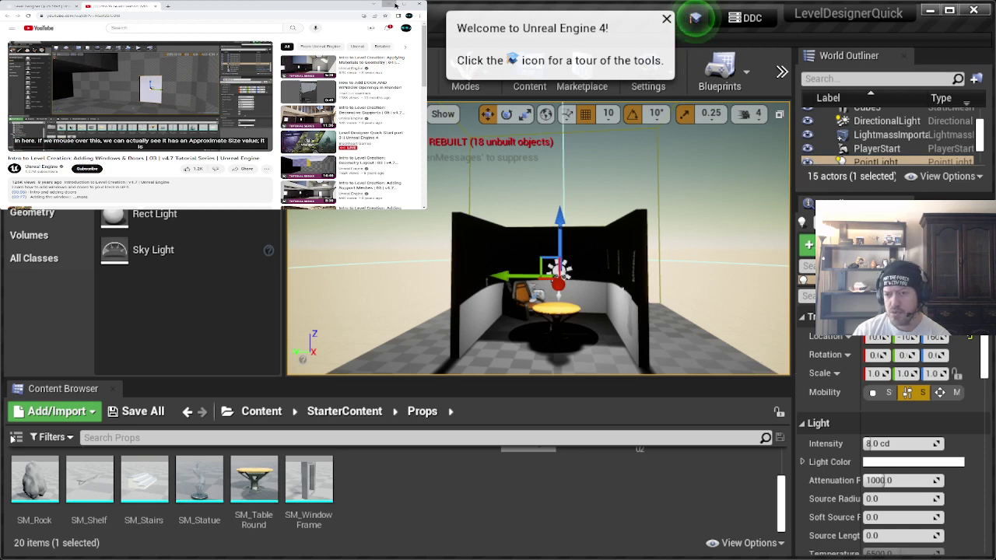
scroll(907, 134, "down", 3)
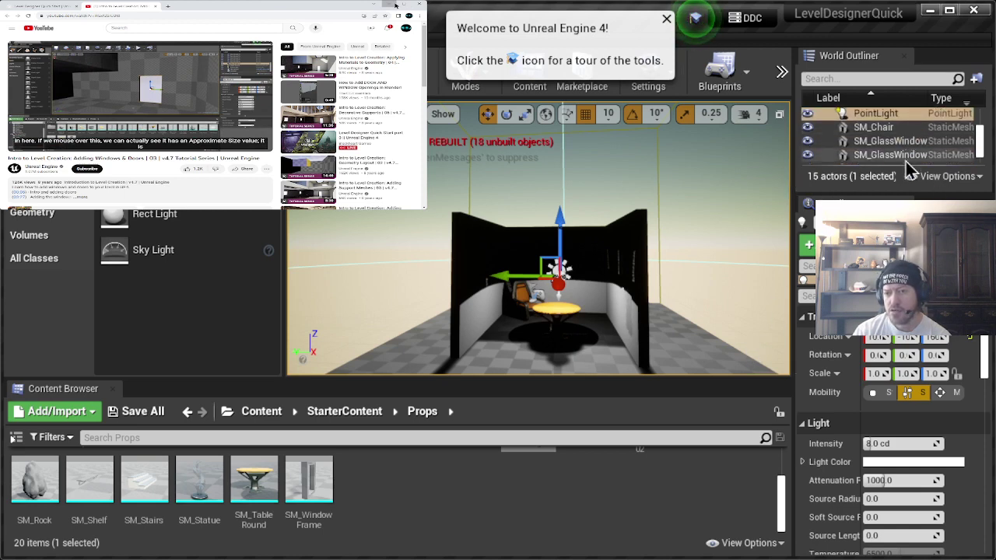
Step: Select SM_GlassWindow and review its material, physics, collision and rendering details
left_click(903, 141)
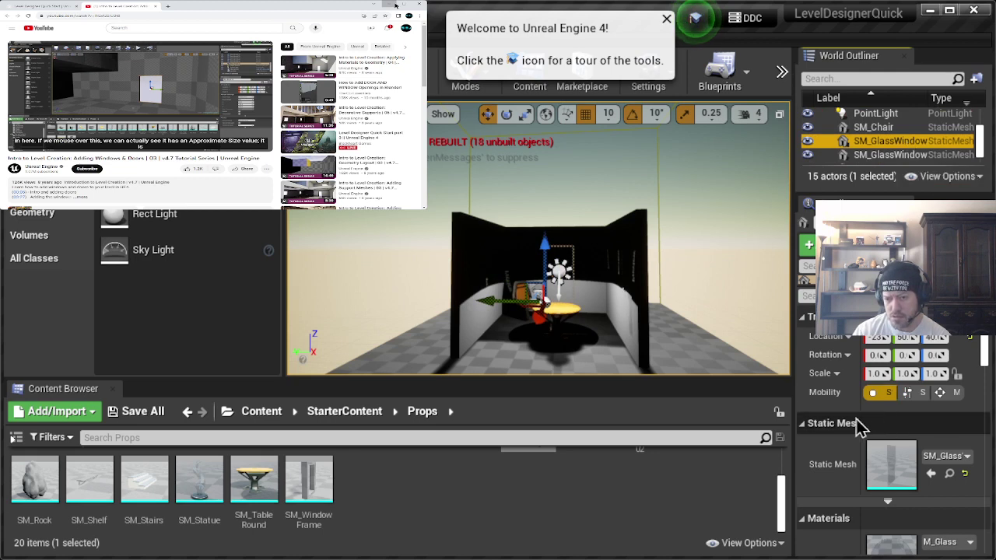
scroll(838, 379, "down", 5)
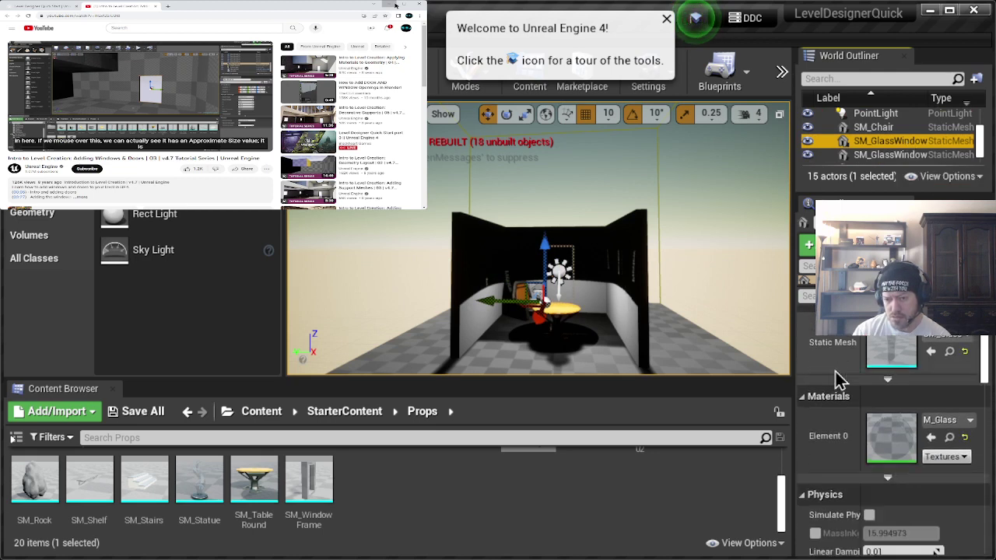
scroll(838, 379, "down", 1)
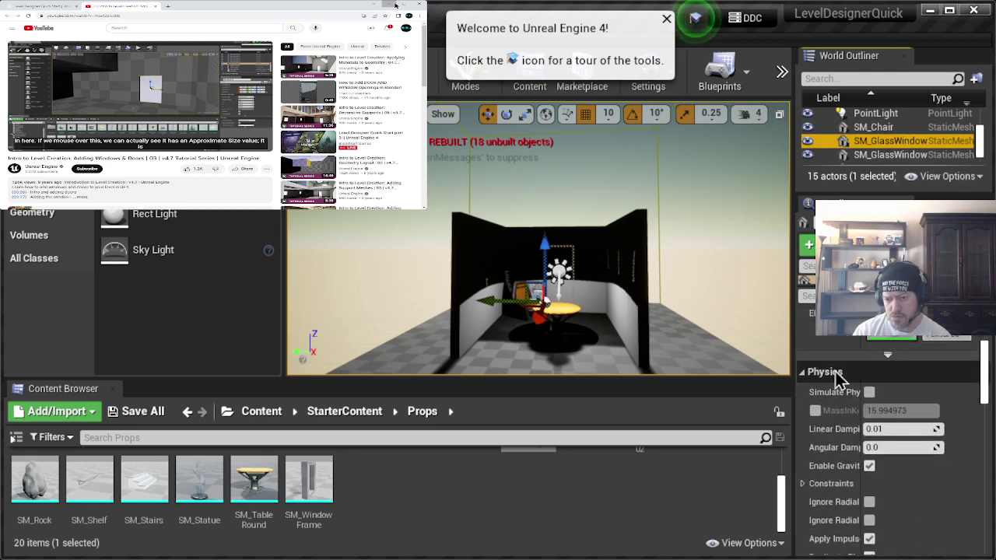
scroll(837, 379, "down", 4)
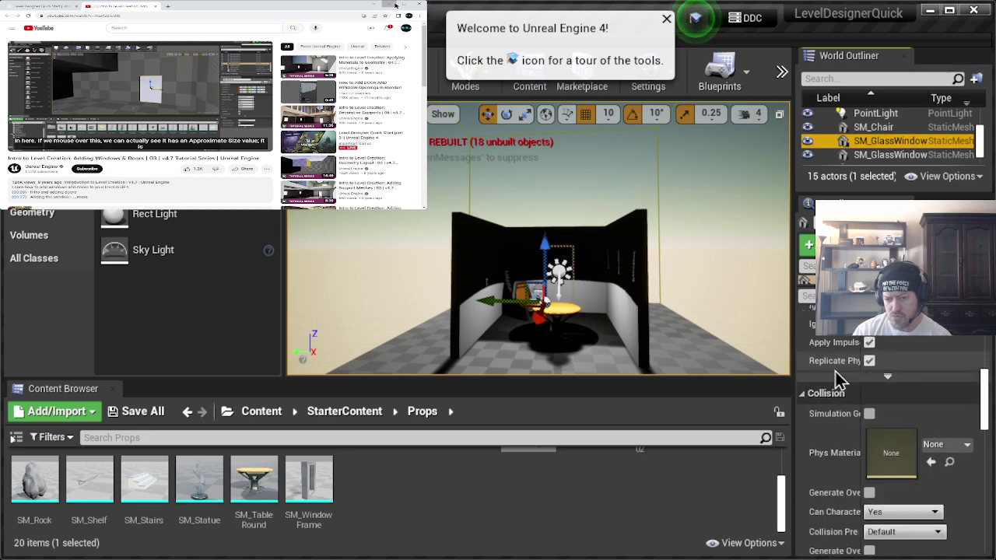
scroll(836, 372, "down", 3)
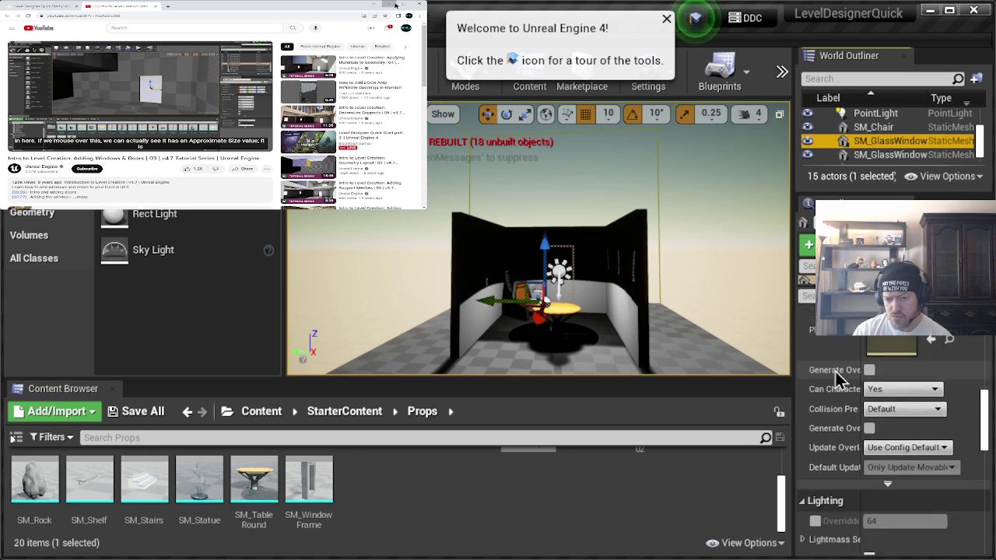
scroll(837, 380, "down", 2)
scroll(837, 379, "down", 3)
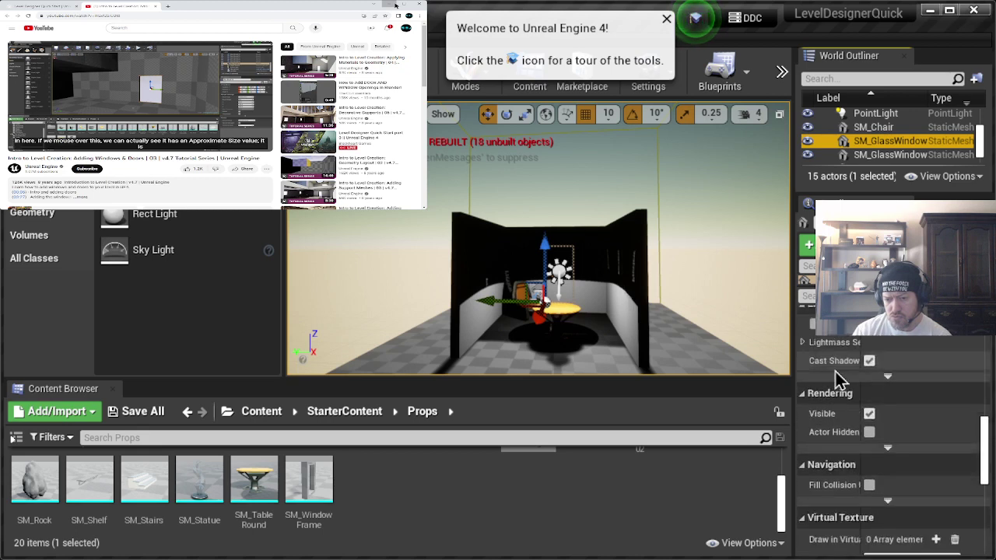
scroll(837, 379, "down", 2)
scroll(836, 372, "down", 4)
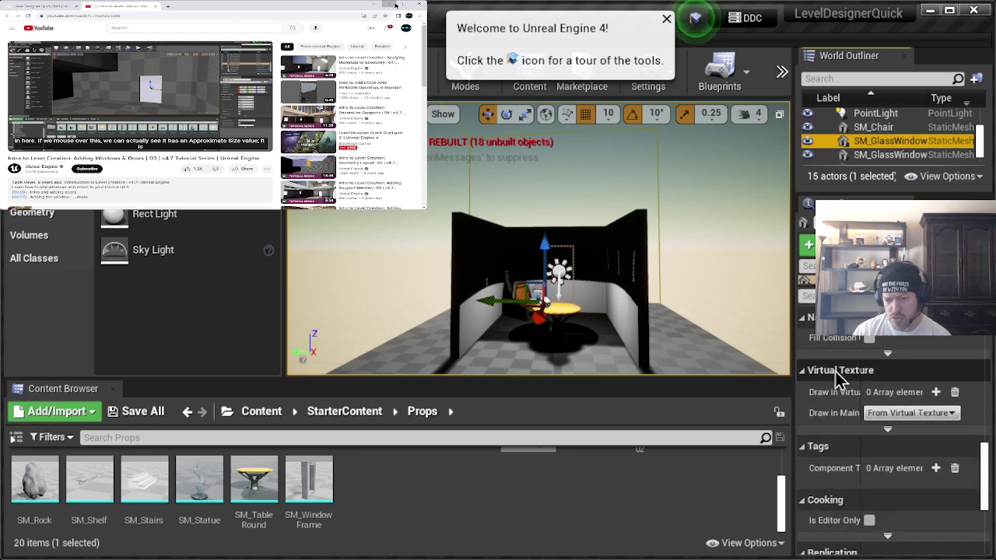
scroll(838, 379, "down", 3)
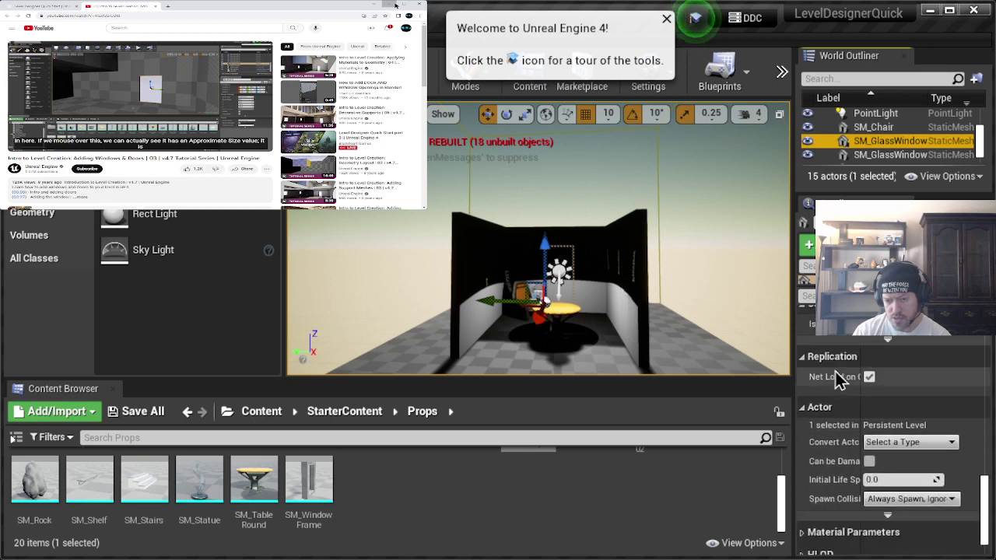
scroll(838, 379, "down", 2)
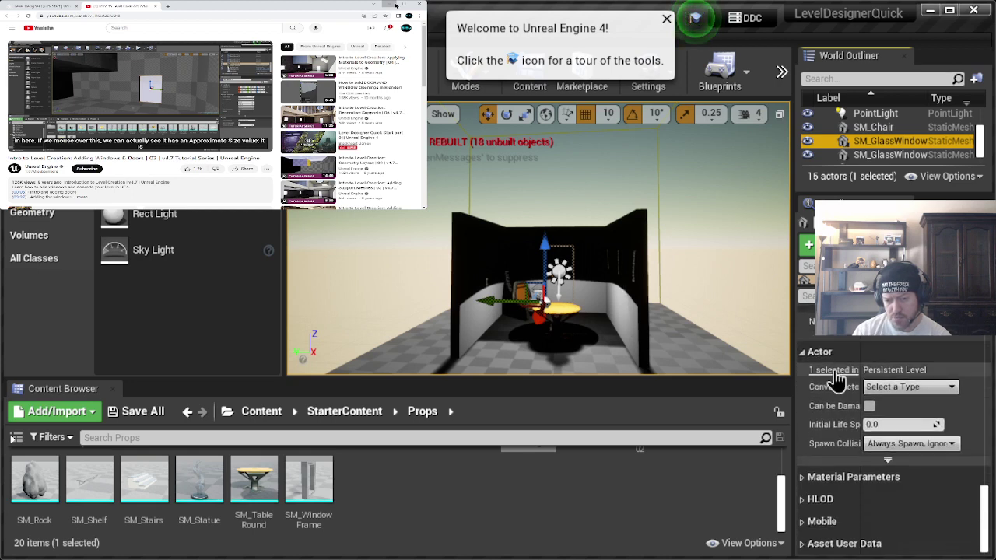
scroll(836, 379, "up", 3)
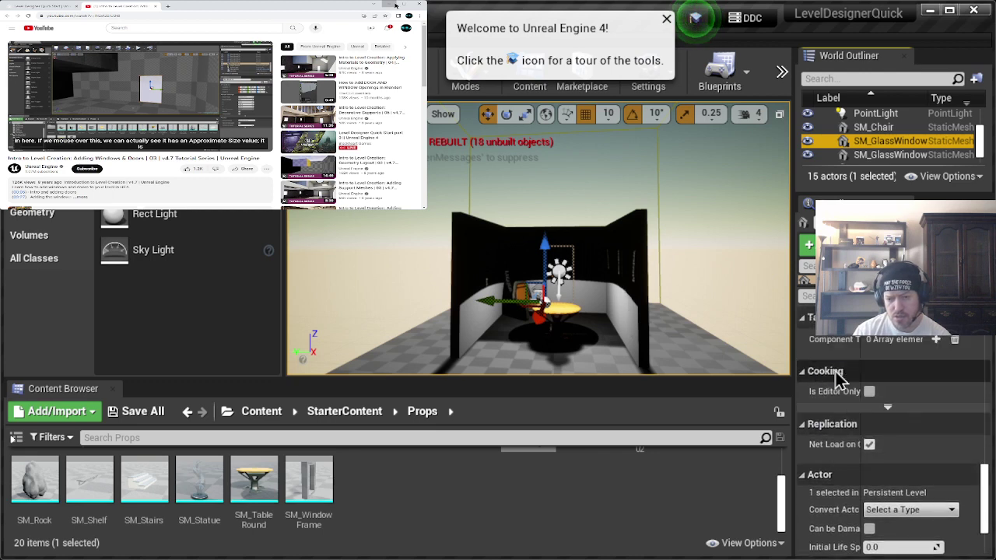
scroll(836, 373, "up", 4)
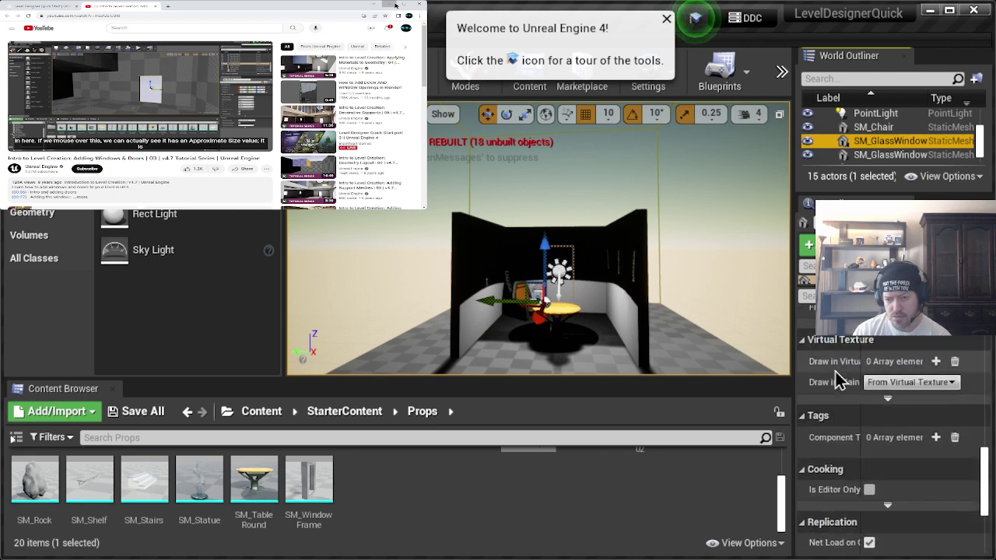
scroll(836, 372, "up", 3)
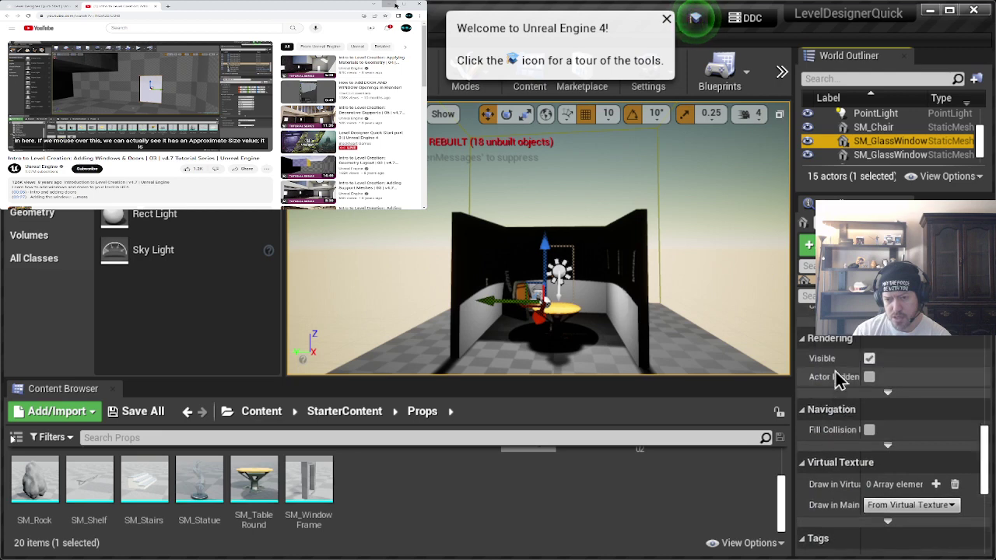
scroll(836, 372, "up", 5)
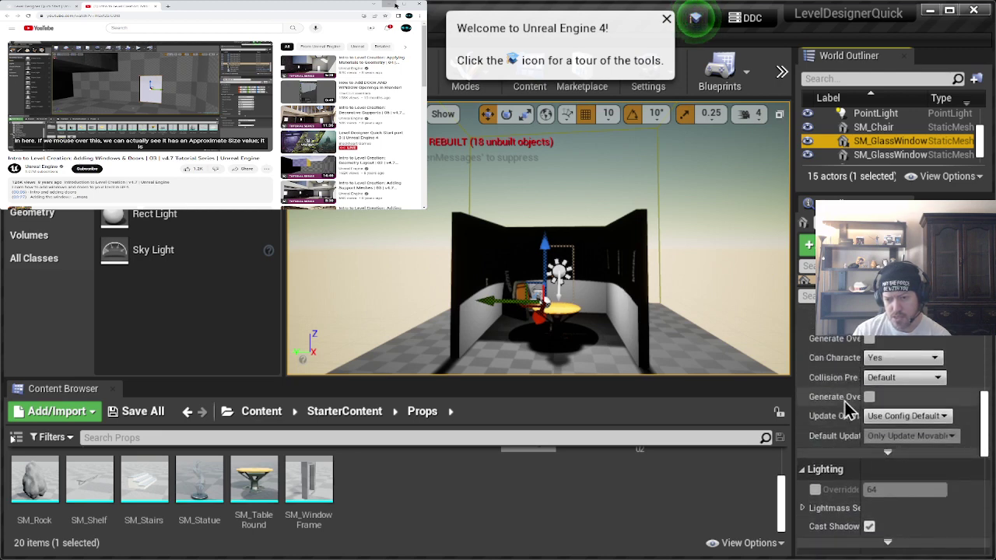
scroll(848, 411, "up", 3)
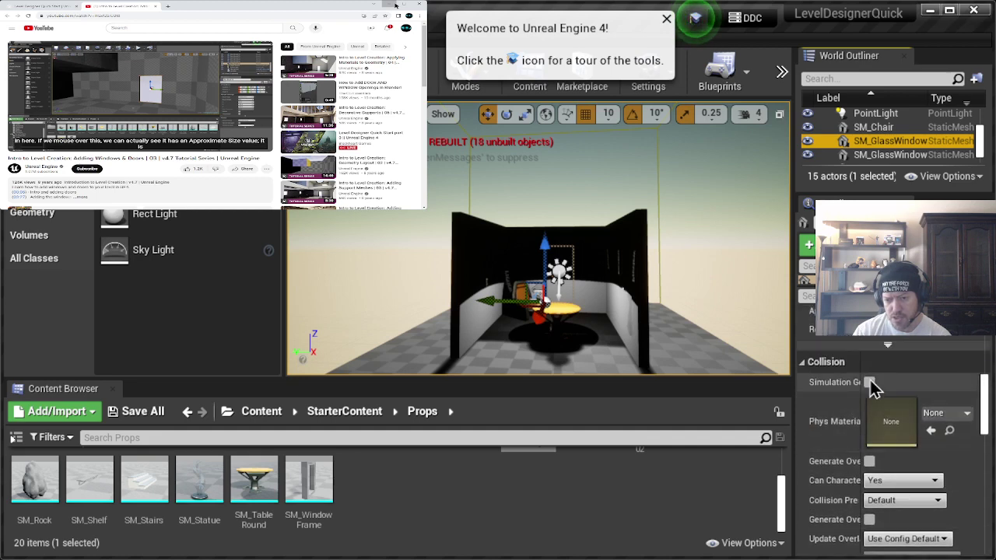
scroll(848, 407, "up", 2)
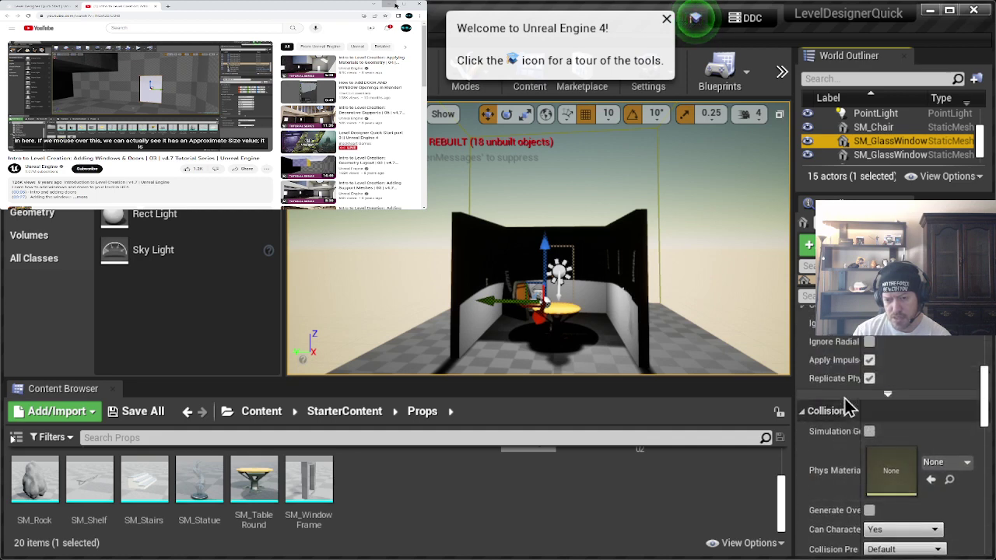
scroll(848, 407, "up", 4)
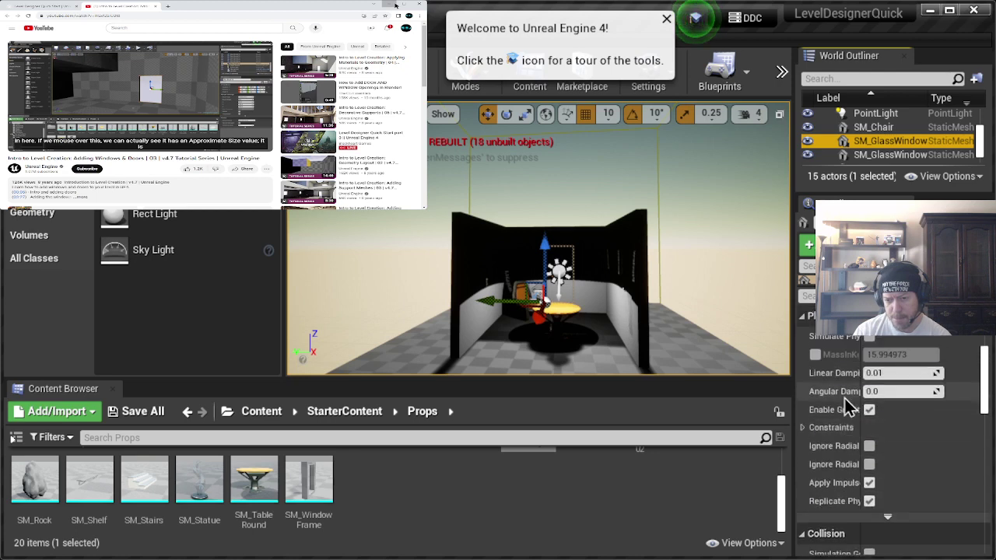
scroll(846, 402, "up", 4)
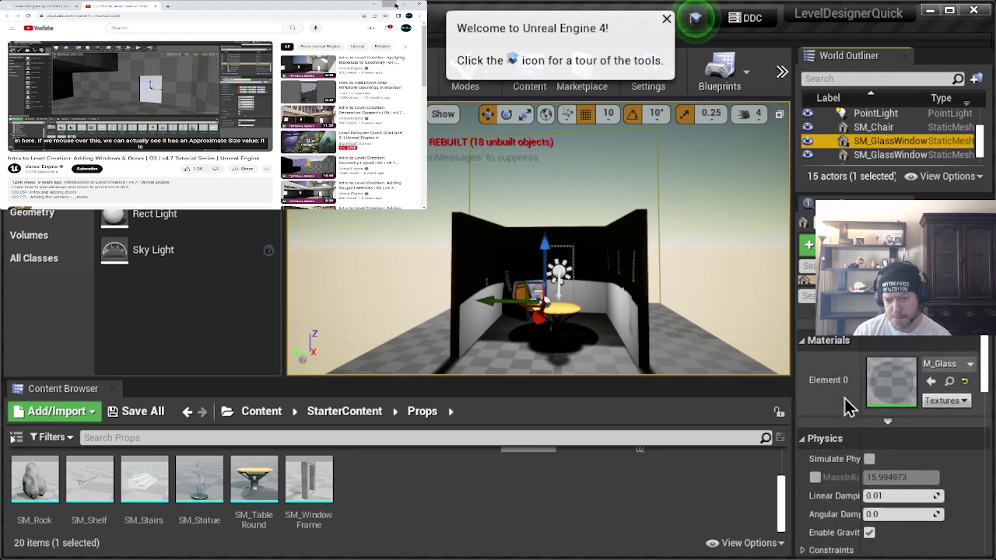
scroll(848, 406, "up", 4)
scroll(849, 406, "up", 3)
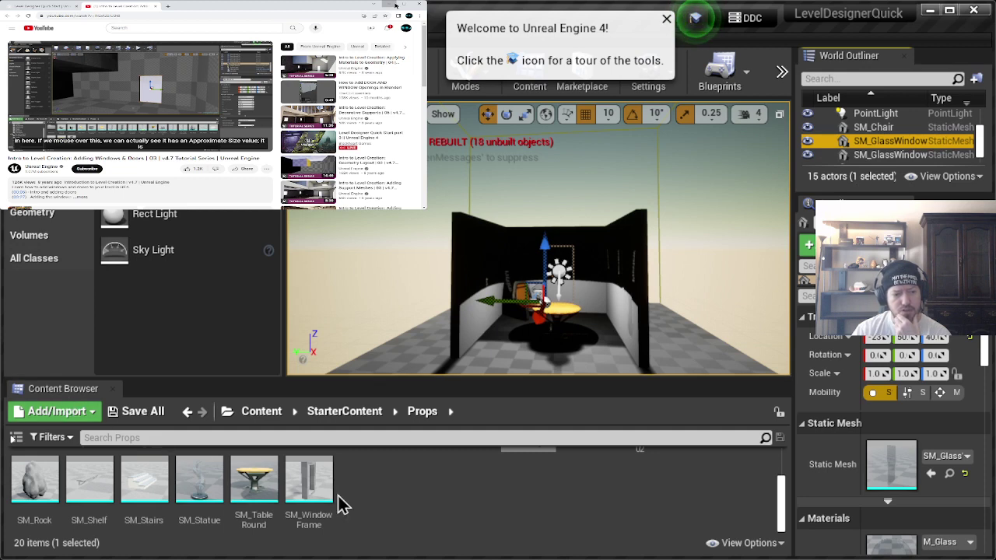
scroll(420, 513, "up", 1)
scroll(420, 512, "up", 1)
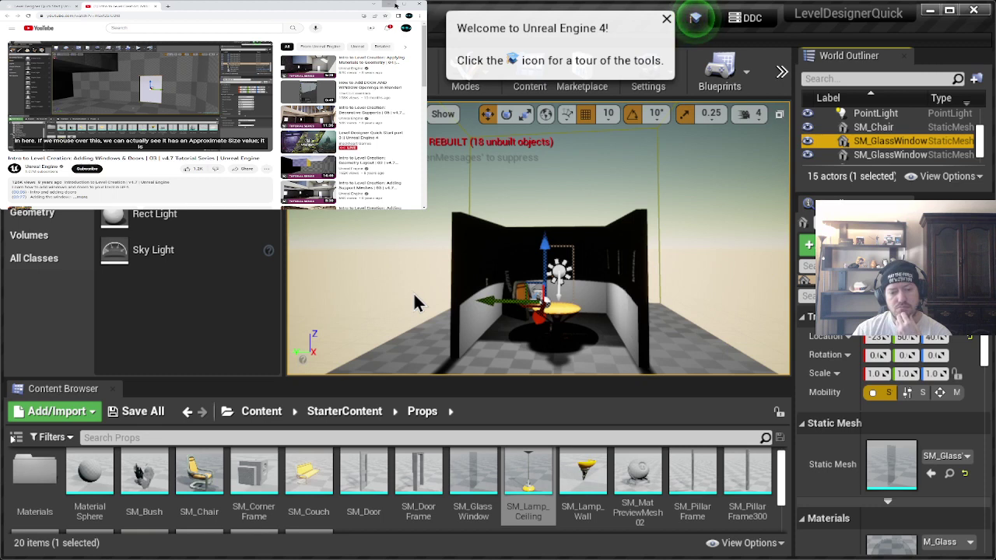
scroll(414, 292, "down", 5)
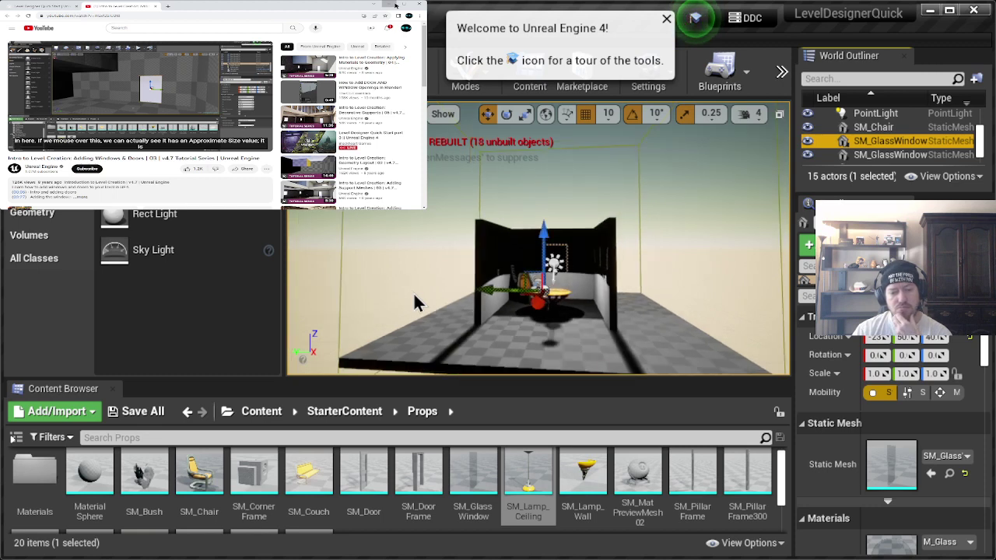
scroll(431, 467, "down", 3)
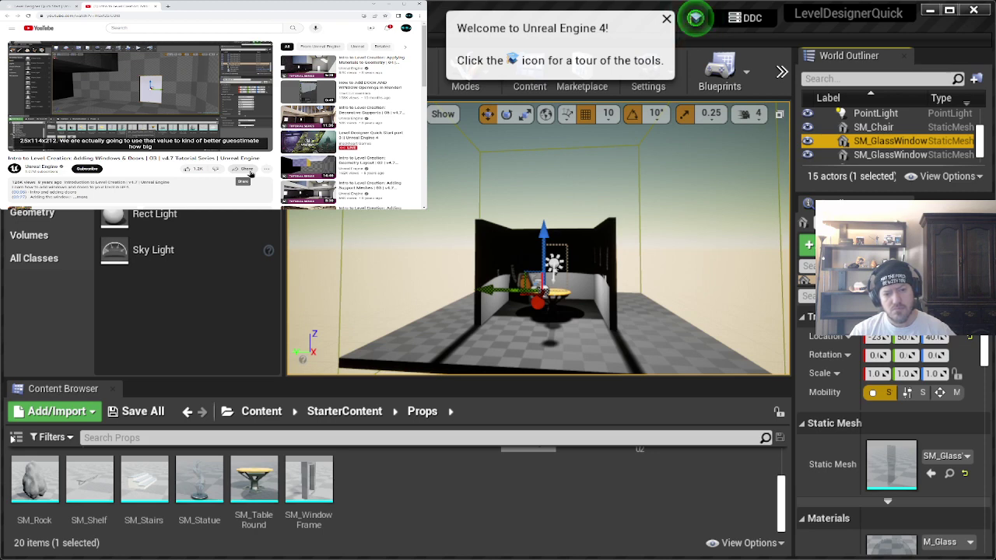
Step: Resume the tutorial video through the door frame sizing section
left_click(115, 84)
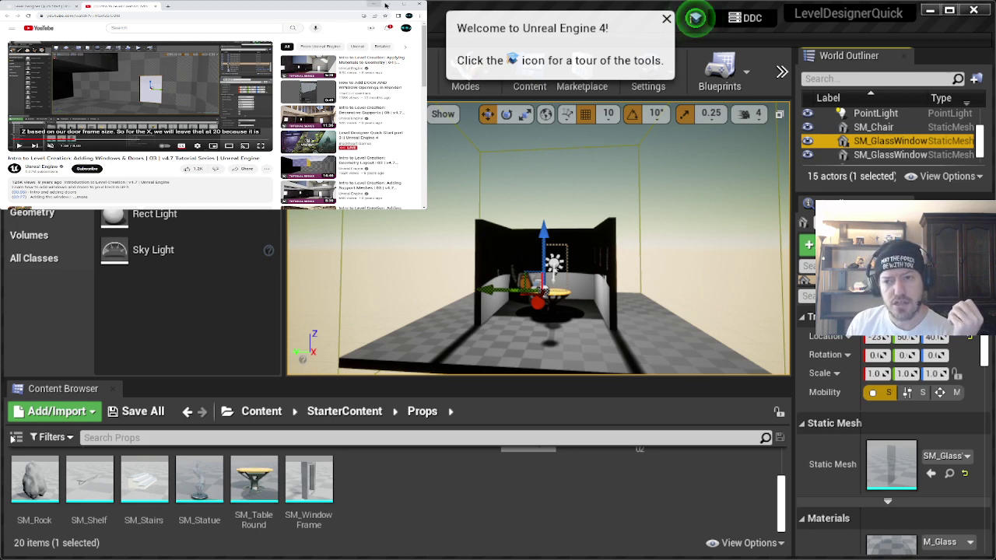
Step: Switch back to the Unreal level and scroll the glass window's Details down to Material Parameters
left_click(440, 7)
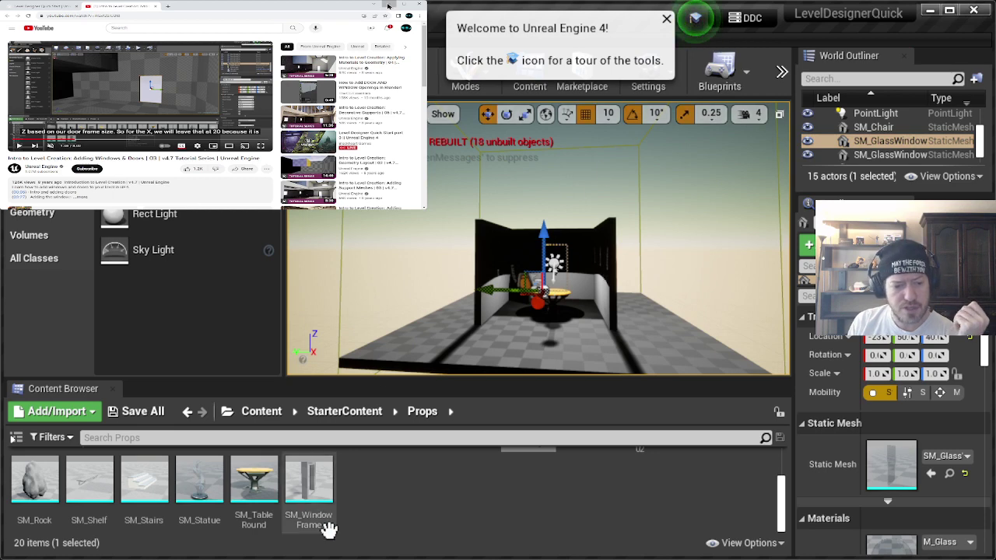
scroll(377, 537, "up", 3)
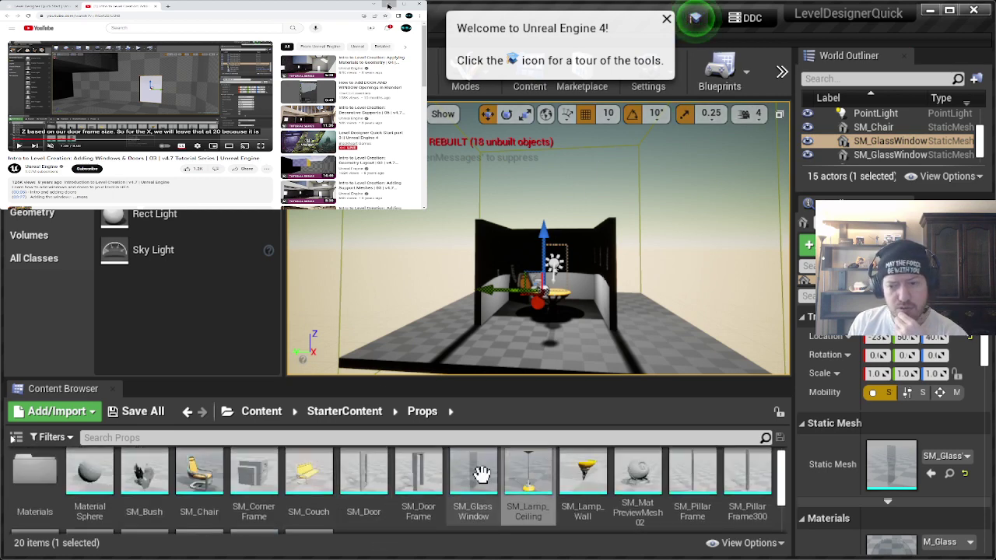
scroll(819, 383, "down", 2)
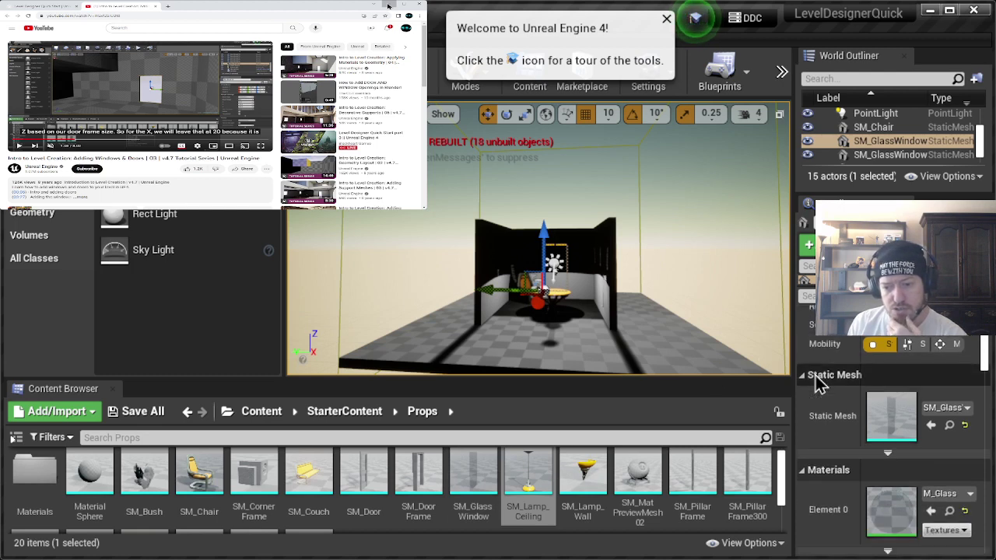
scroll(819, 383, "down", 5)
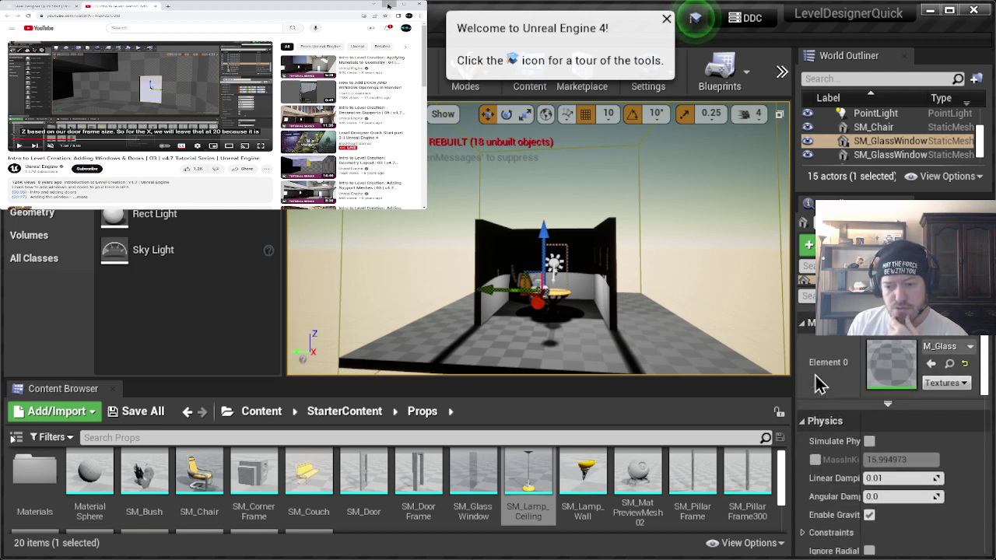
scroll(819, 383, "down", 2)
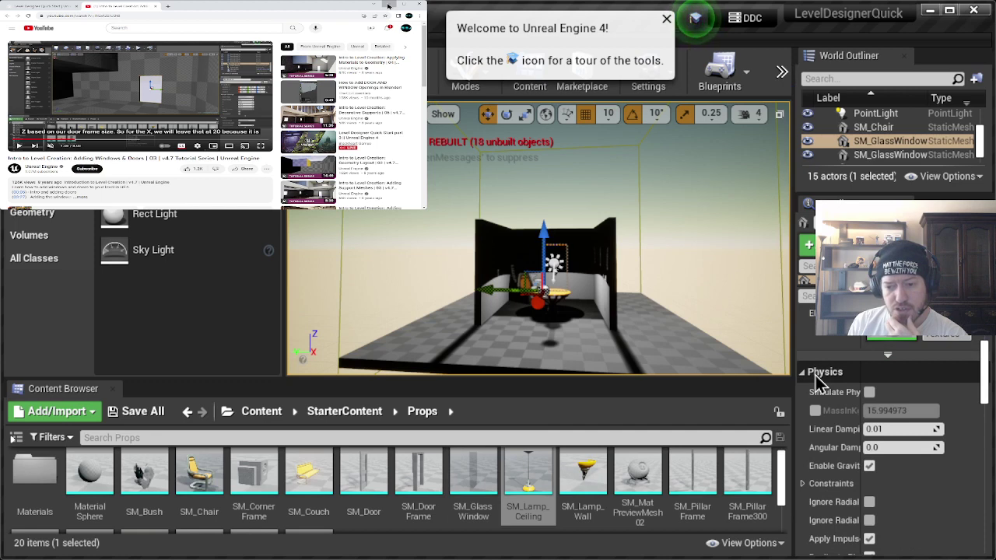
scroll(817, 381, "down", 5)
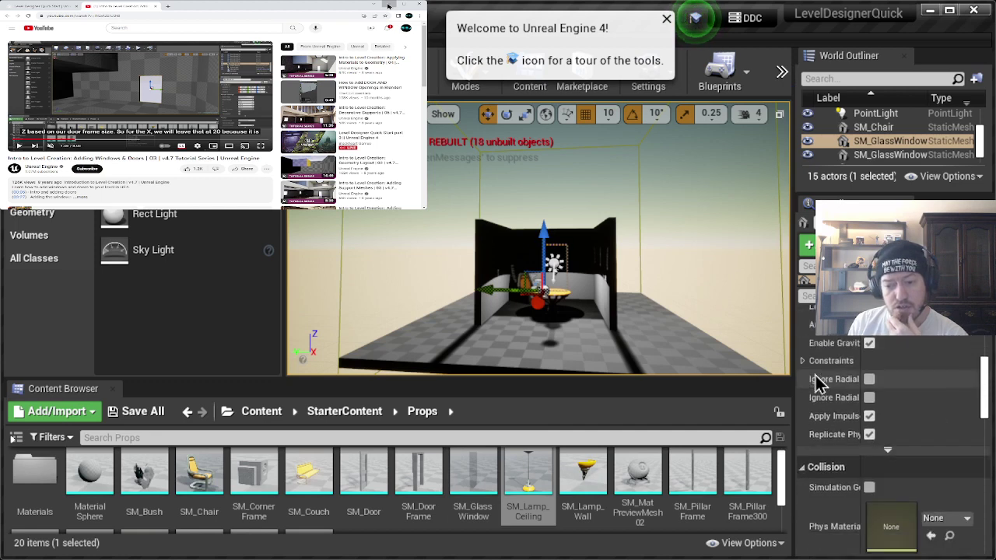
scroll(818, 381, "down", 4)
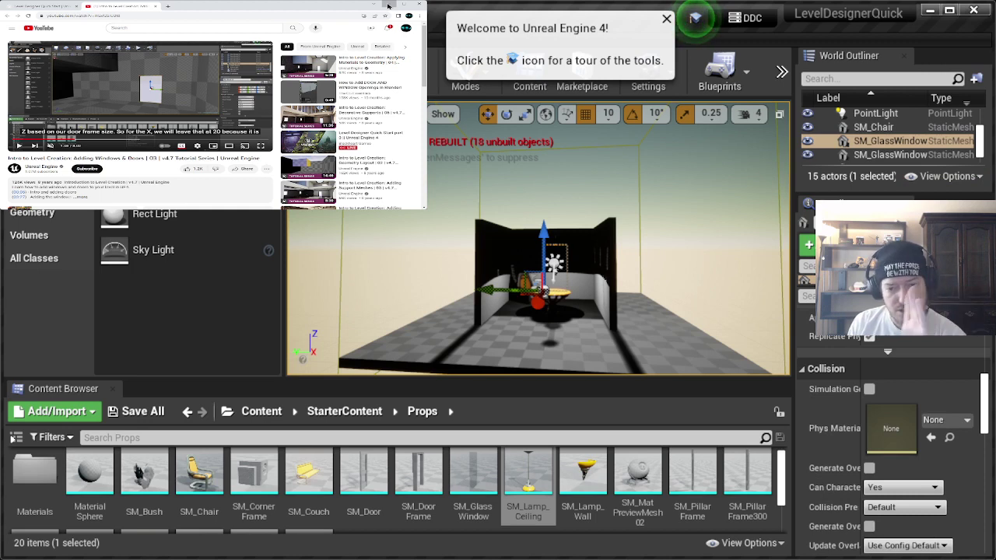
scroll(826, 340, "down", 1)
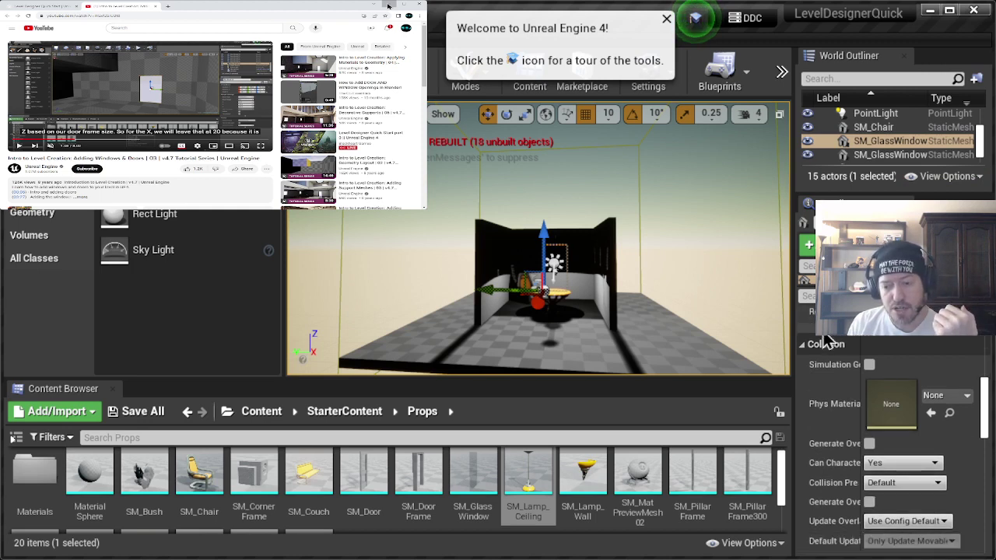
scroll(827, 340, "down", 2)
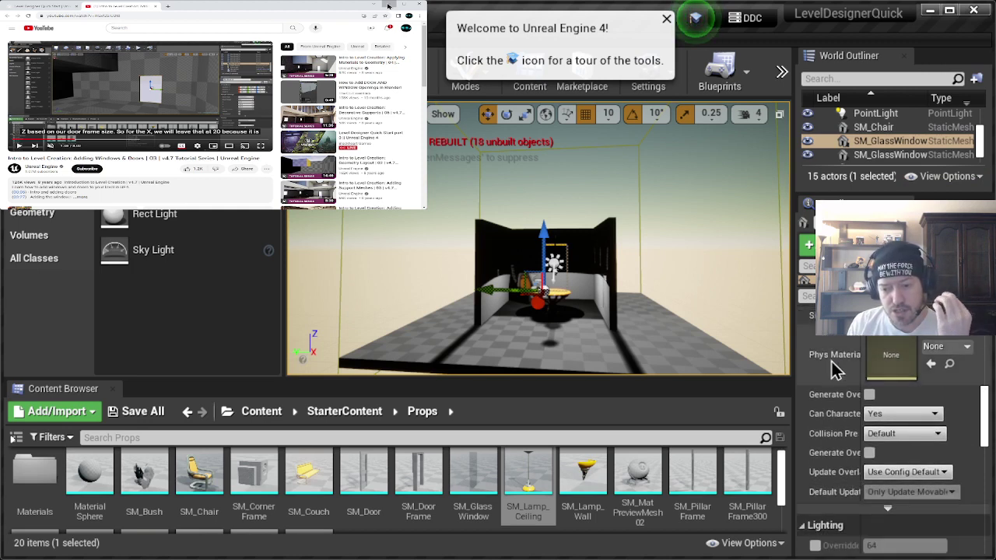
scroll(831, 361, "down", 4)
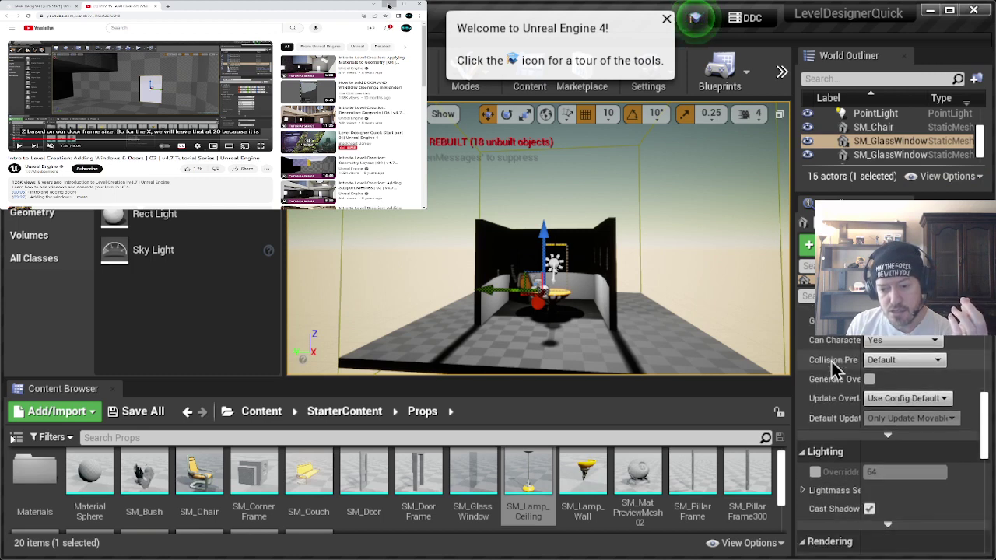
scroll(831, 363, "down", 5)
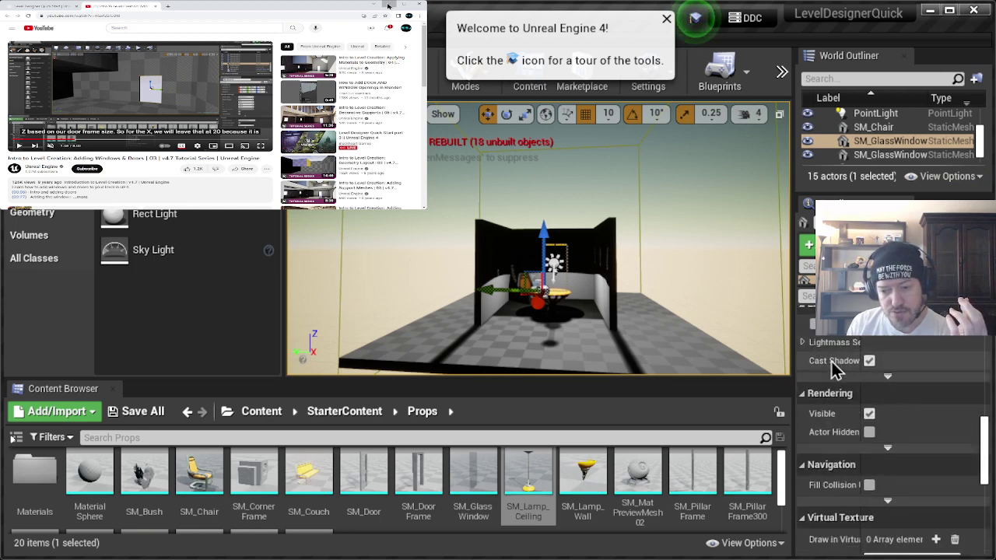
scroll(833, 369, "down", 10)
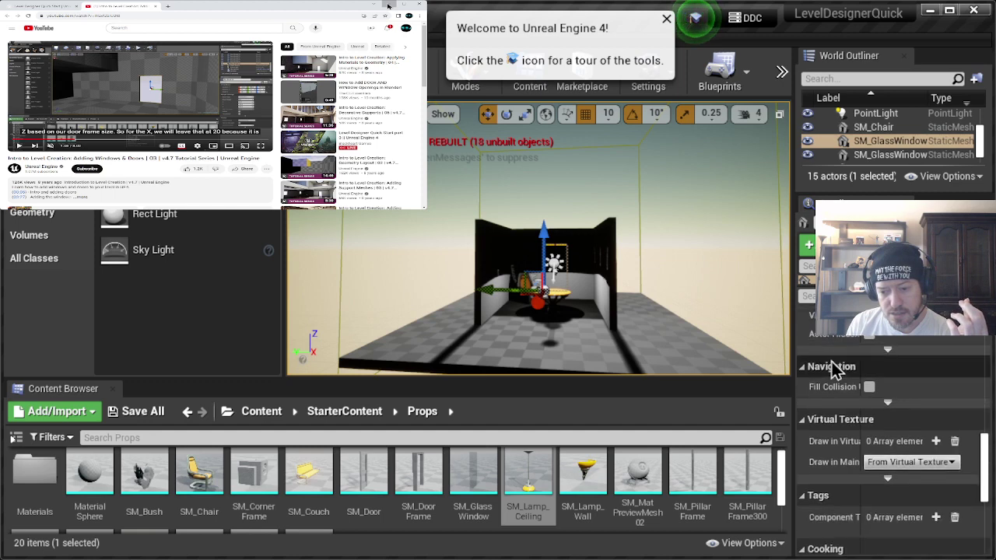
scroll(832, 368, "down", 7)
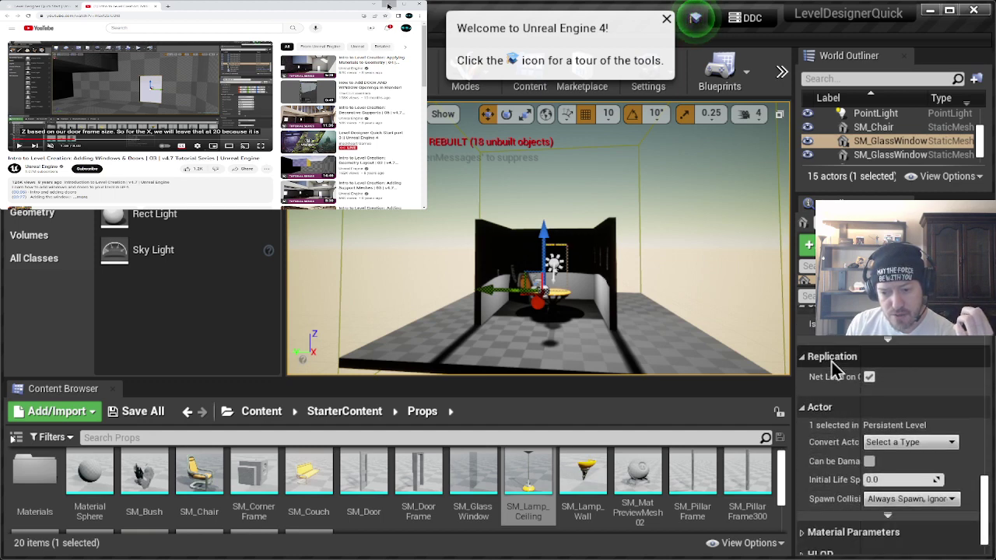
scroll(832, 360, "down", 2)
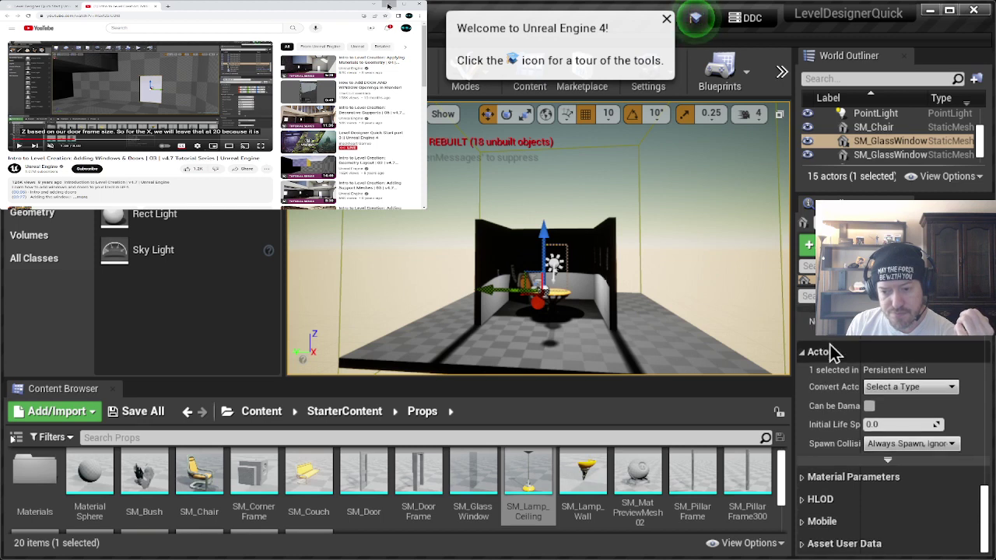
Step: Expand and collapse the Material Parameters, Asset User Data, Mobile and HLOD categories
left_click(803, 478)
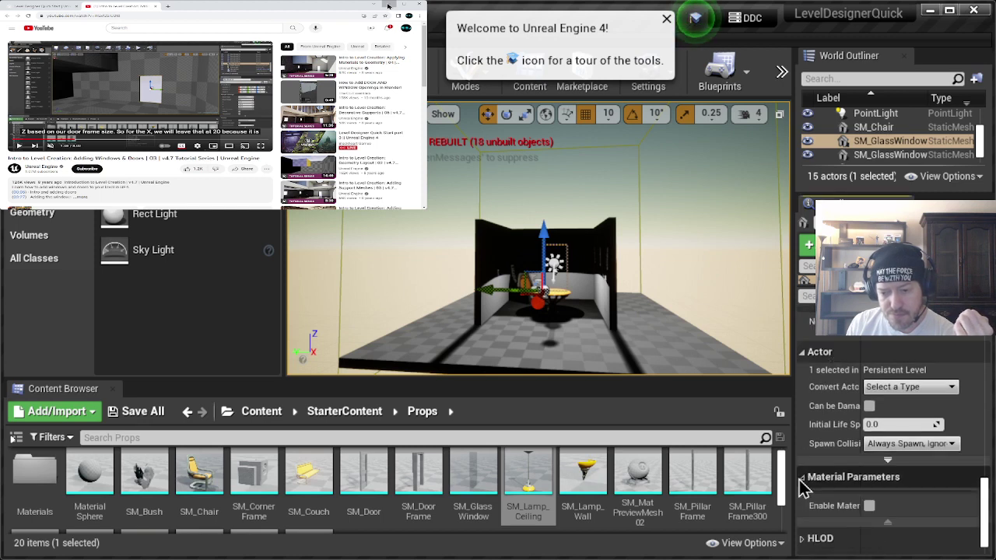
left_click(801, 476)
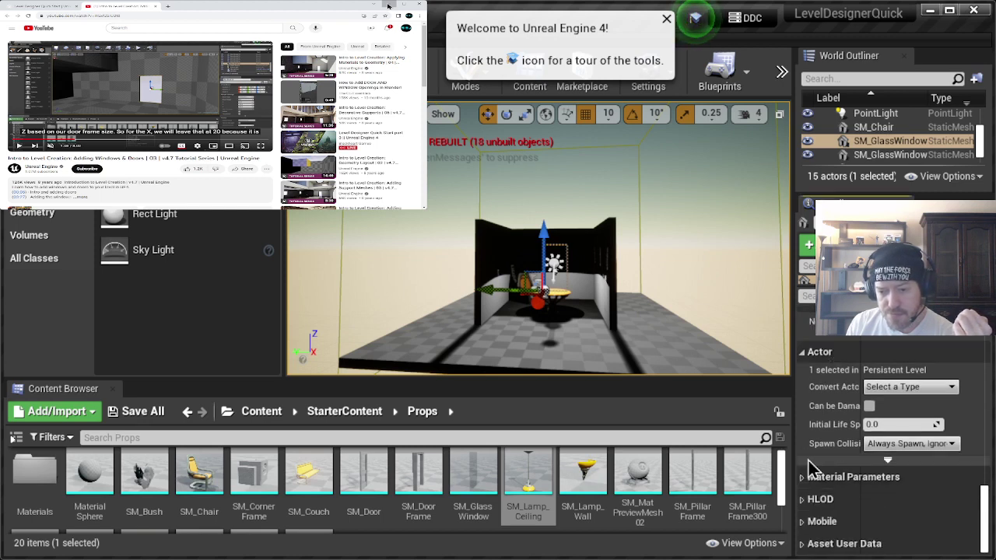
left_click(804, 544)
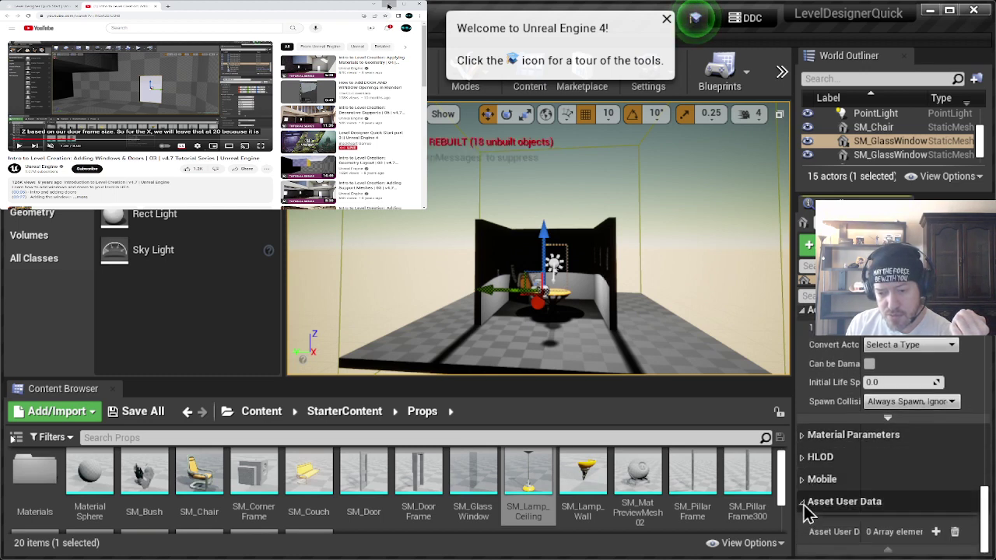
left_click(807, 504)
left_click(803, 521)
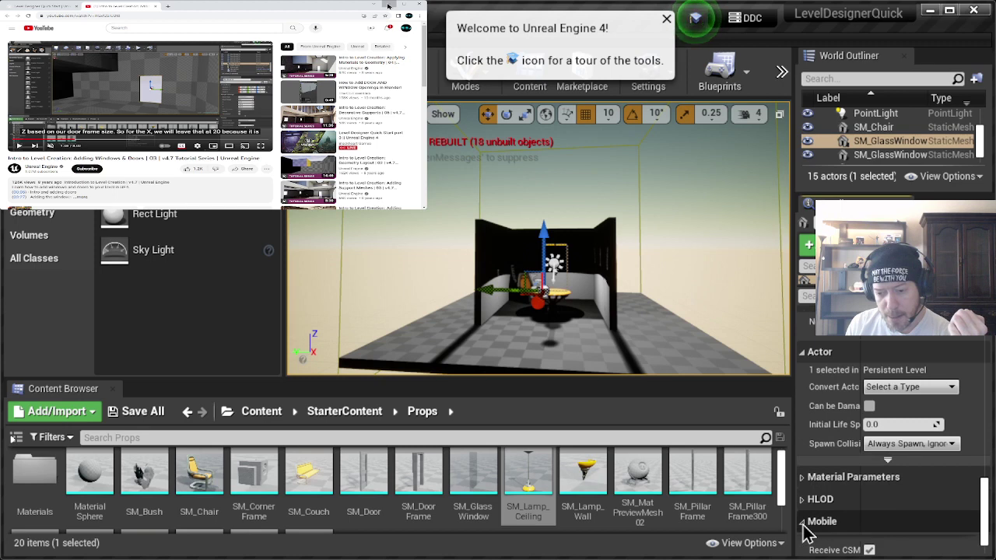
left_click(805, 489)
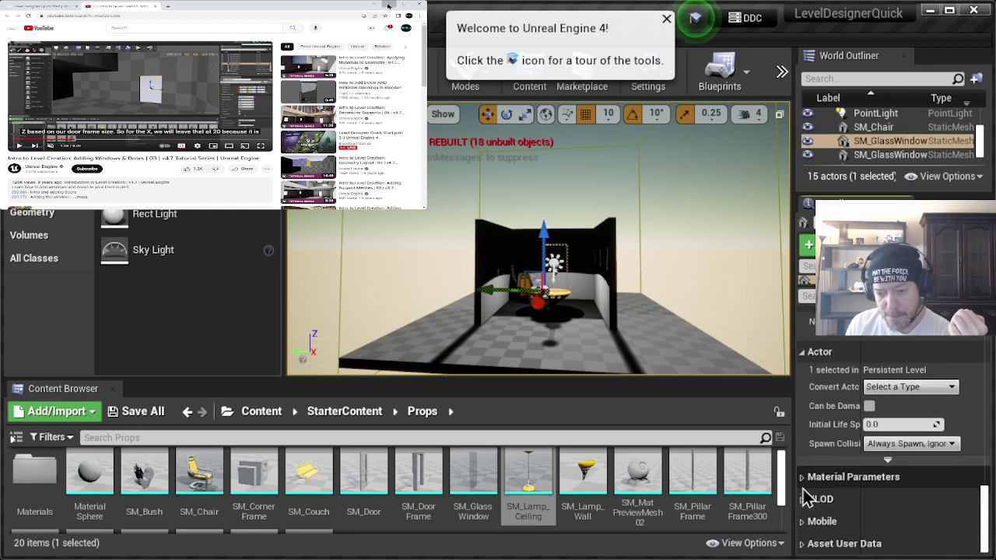
left_click(805, 498)
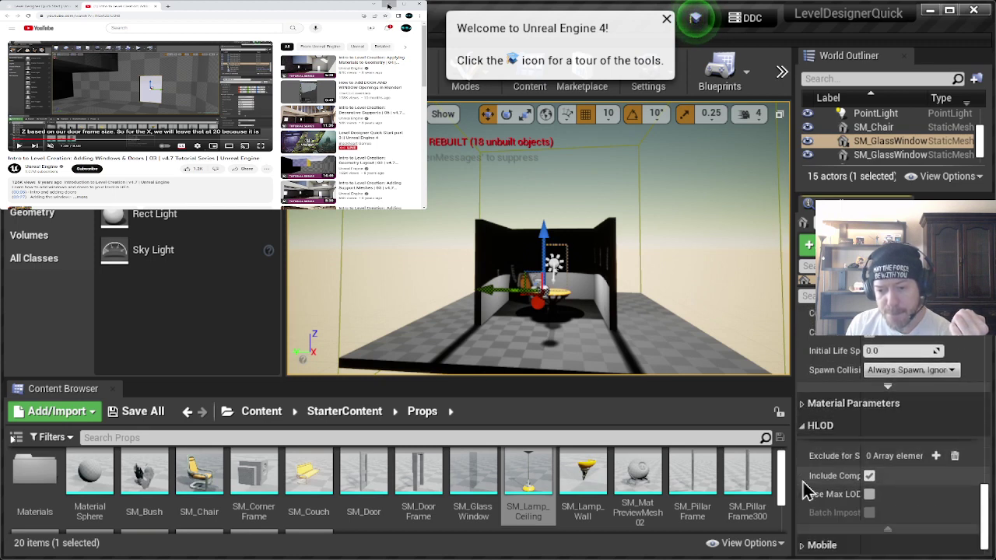
left_click(801, 427)
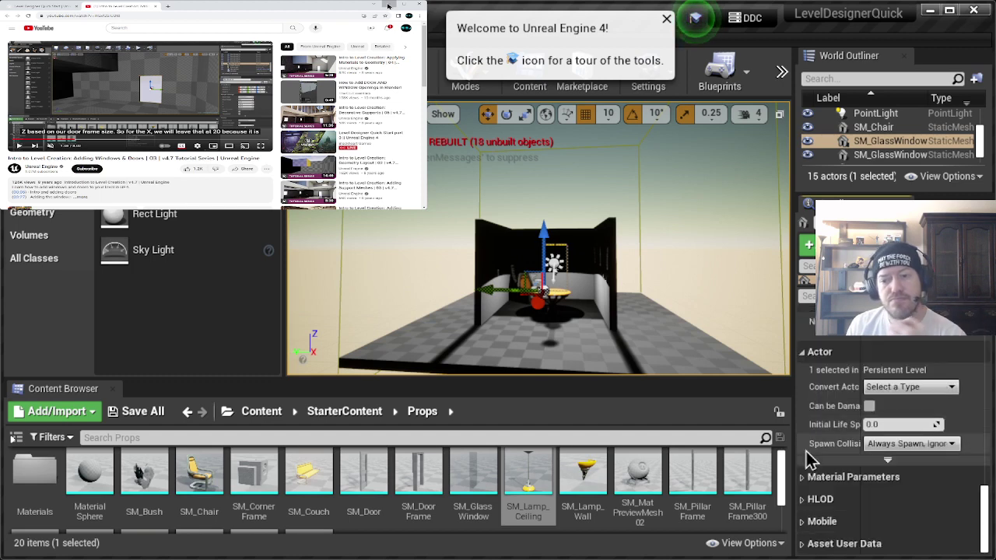
Step: Scroll Details back up to Materials and the Content Browser down to SM_Window Frame
scroll(807, 453, "up", 3)
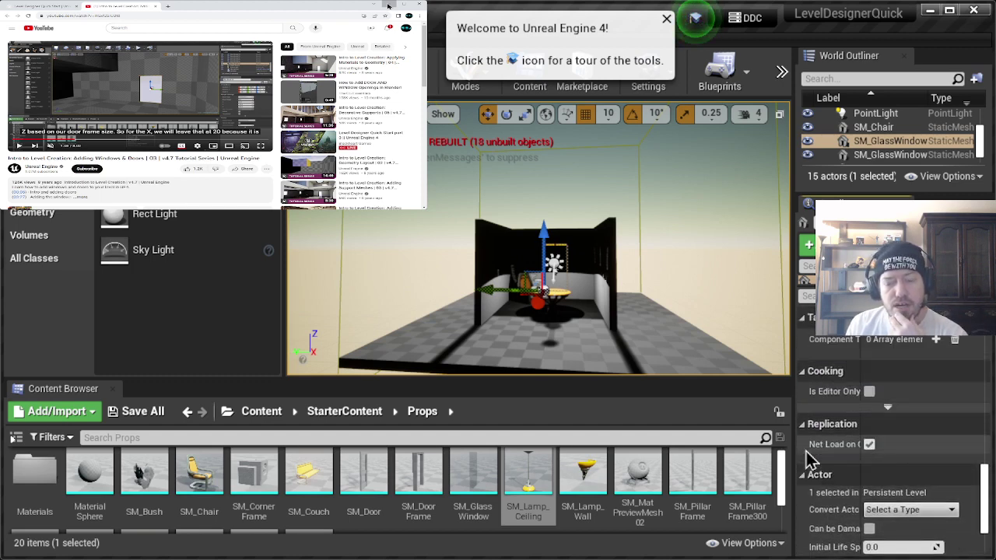
scroll(807, 451, "up", 3)
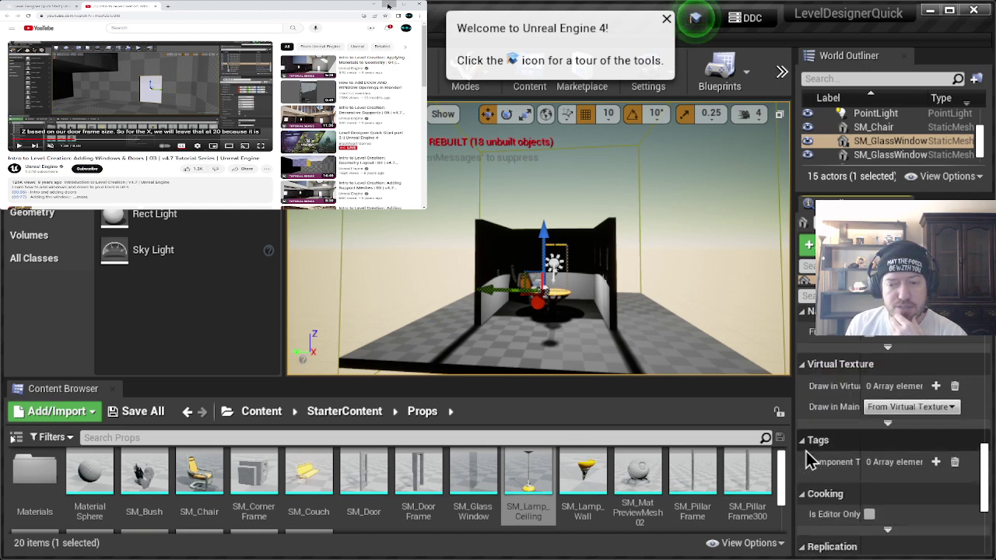
scroll(807, 460, "up", 6)
scroll(806, 455, "up", 3)
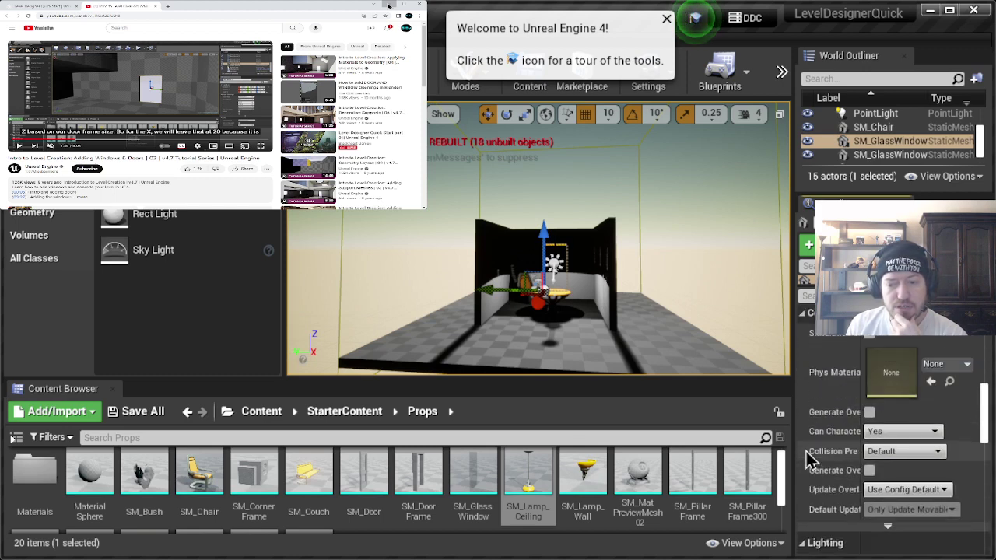
scroll(807, 456, "up", 6)
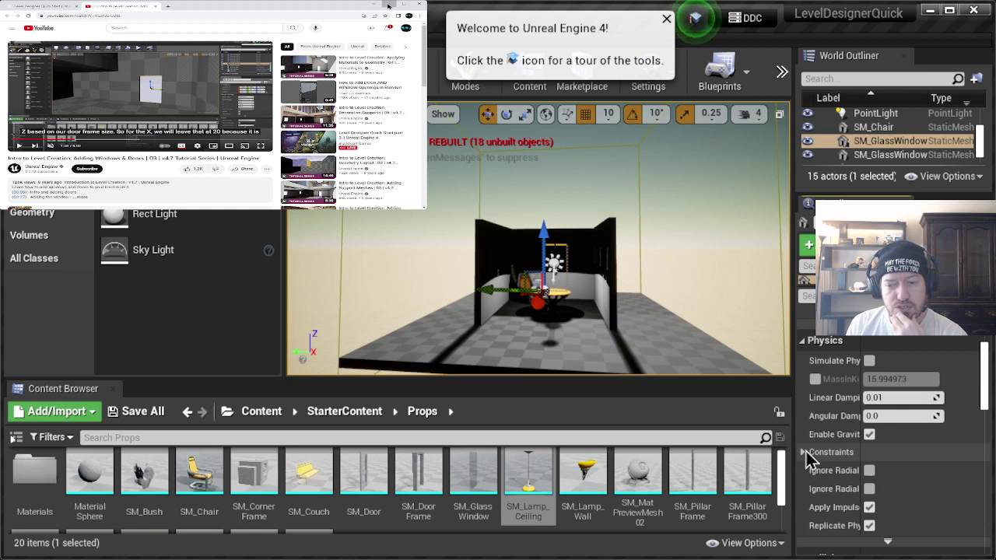
scroll(807, 452, "up", 2)
scroll(807, 451, "up", 2)
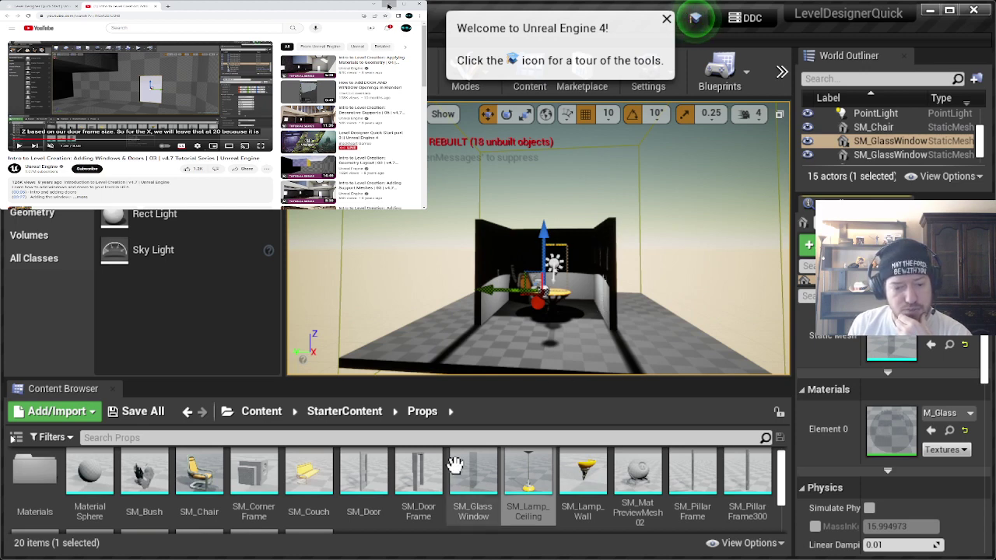
scroll(458, 468, "down", 3)
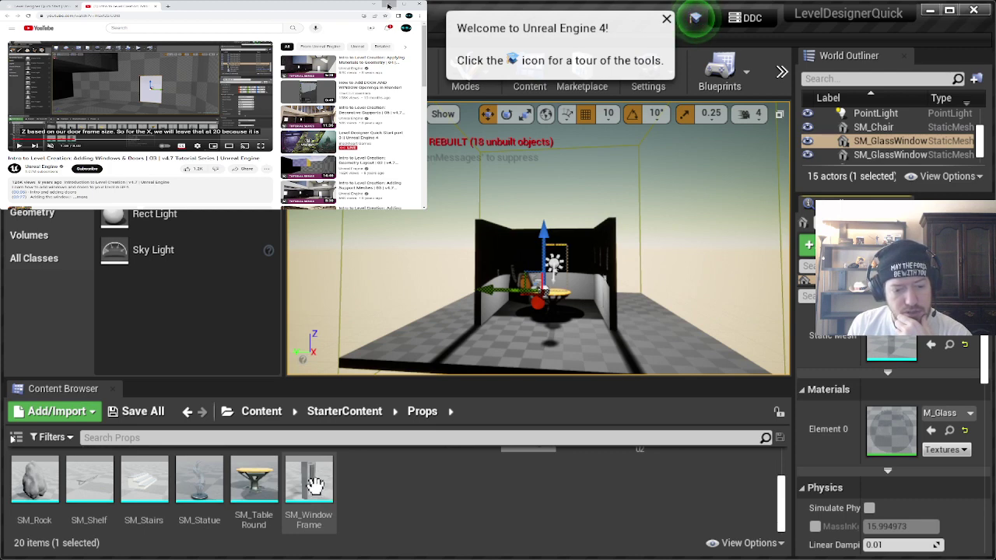
Step: Place SM_Window Frame in the level and set its Z rotation to 90
left_click_drag(316, 485, 432, 257)
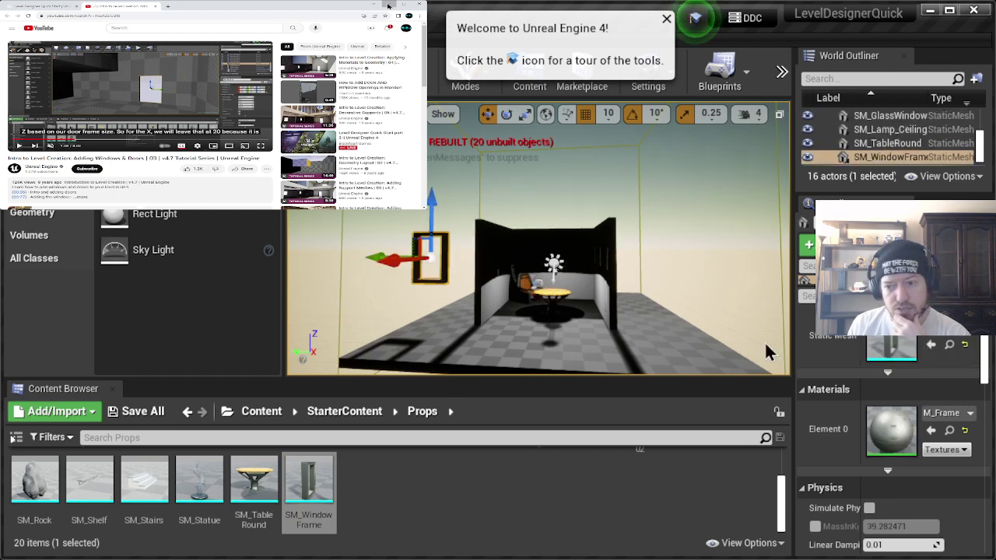
scroll(834, 360, "up", 3)
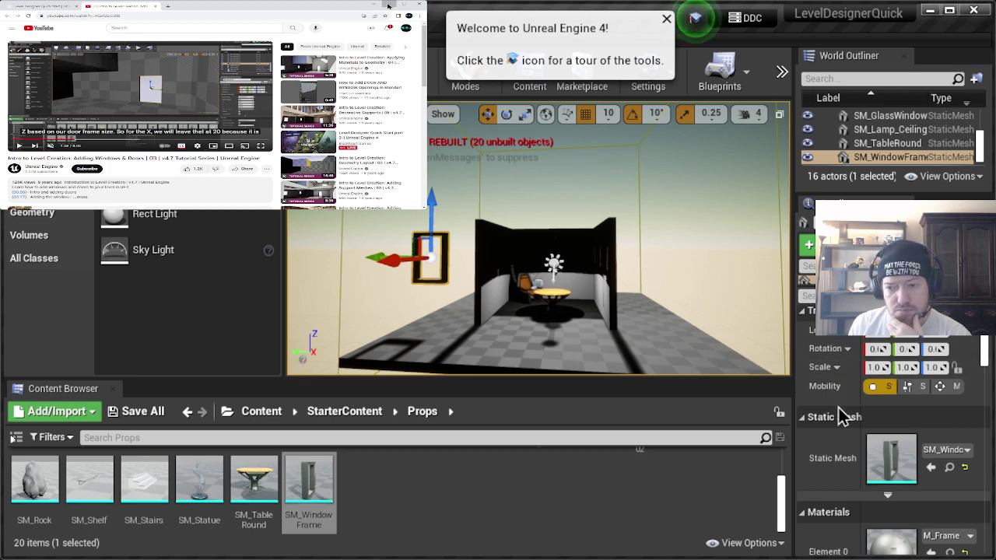
left_click(934, 368)
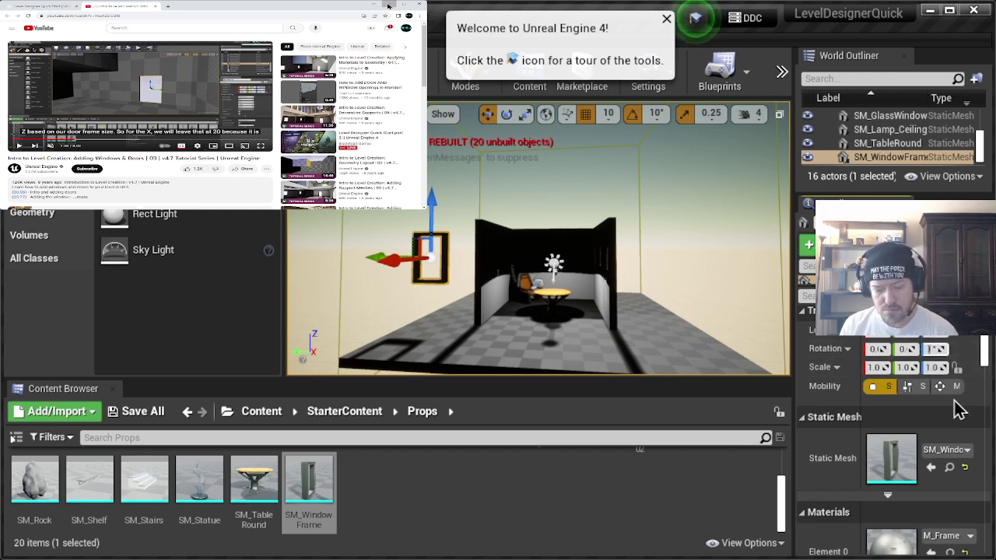
key("Return")
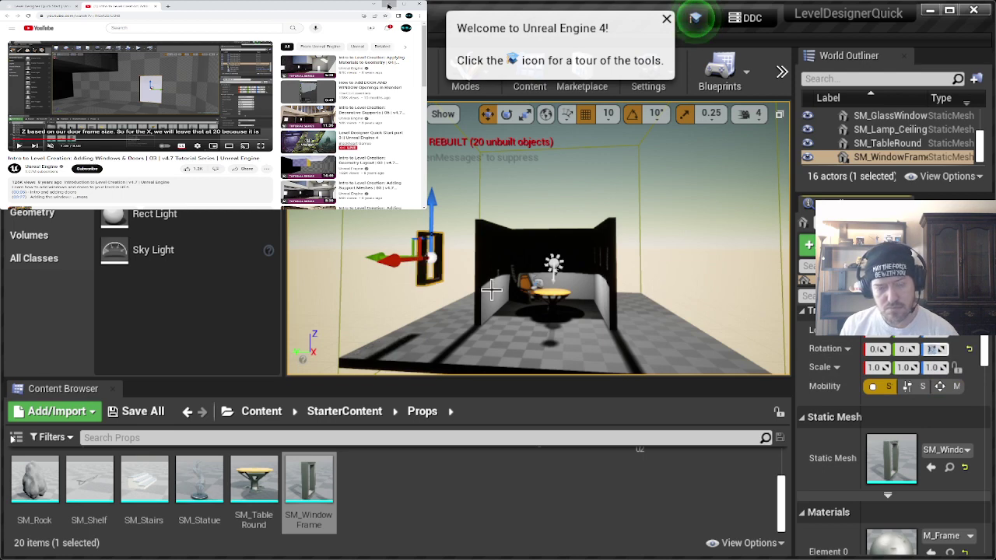
Step: Slide the window frame along X until it sits in the black wall
right_click_drag(492, 290, 492, 291)
right_click_drag(536, 251, 536, 251)
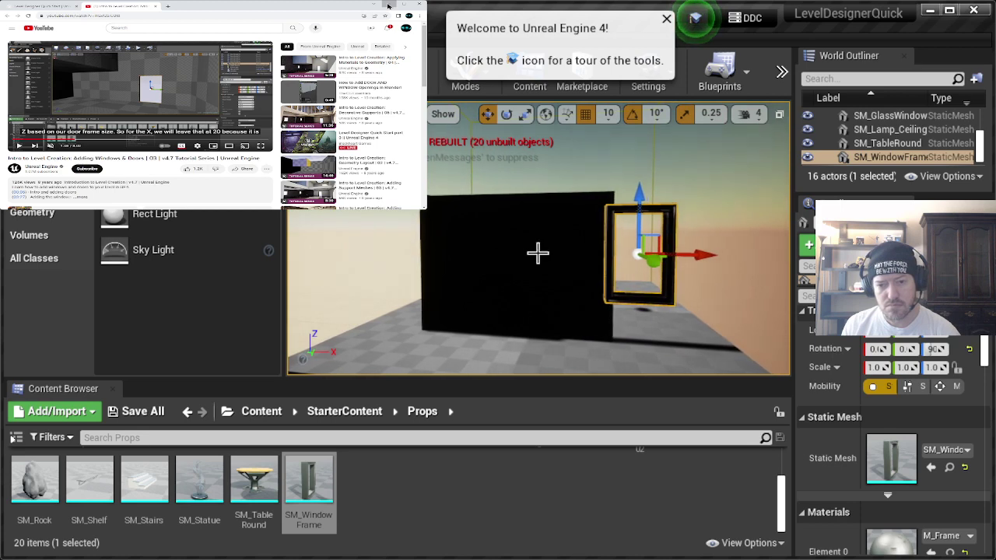
left_click_drag(702, 253, 557, 257)
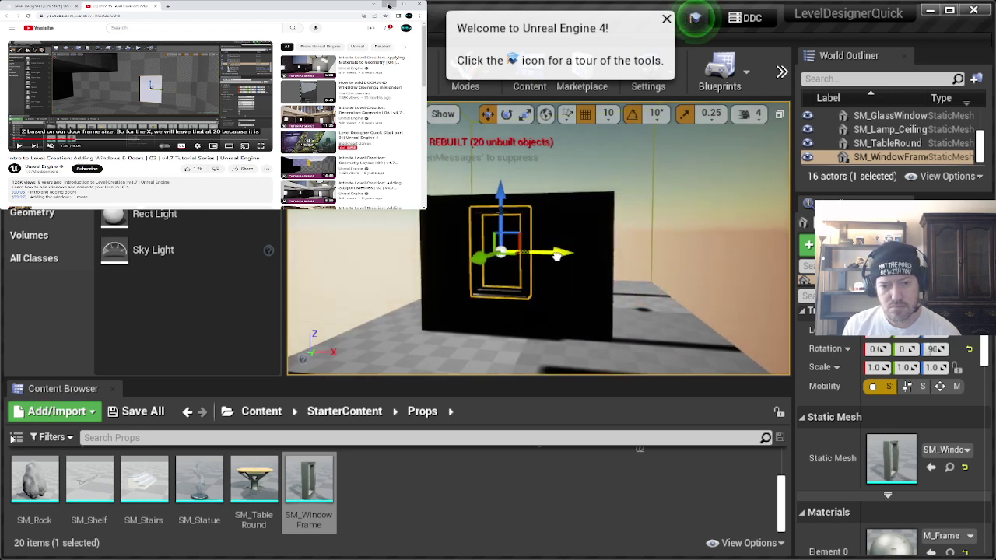
right_click_drag(625, 249, 625, 249)
left_click_drag(452, 224, 526, 221)
right_click_drag(525, 220, 525, 220)
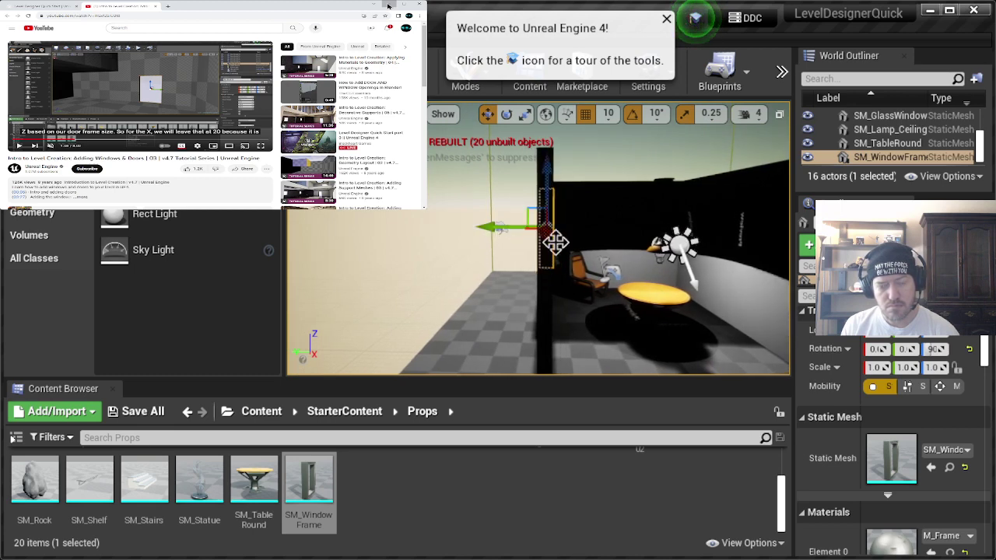
right_click_drag(555, 241, 500, 220)
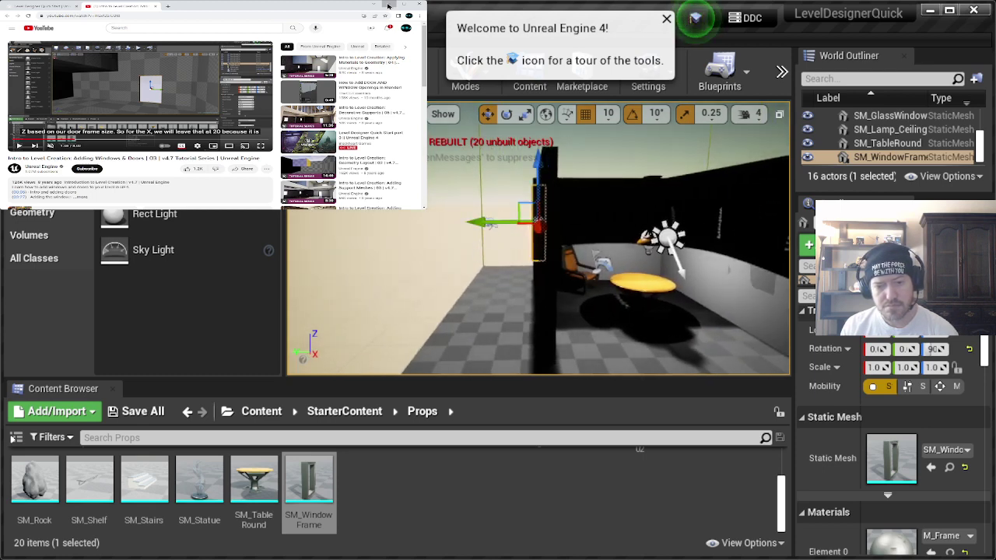
right_click_drag(494, 222, 472, 244)
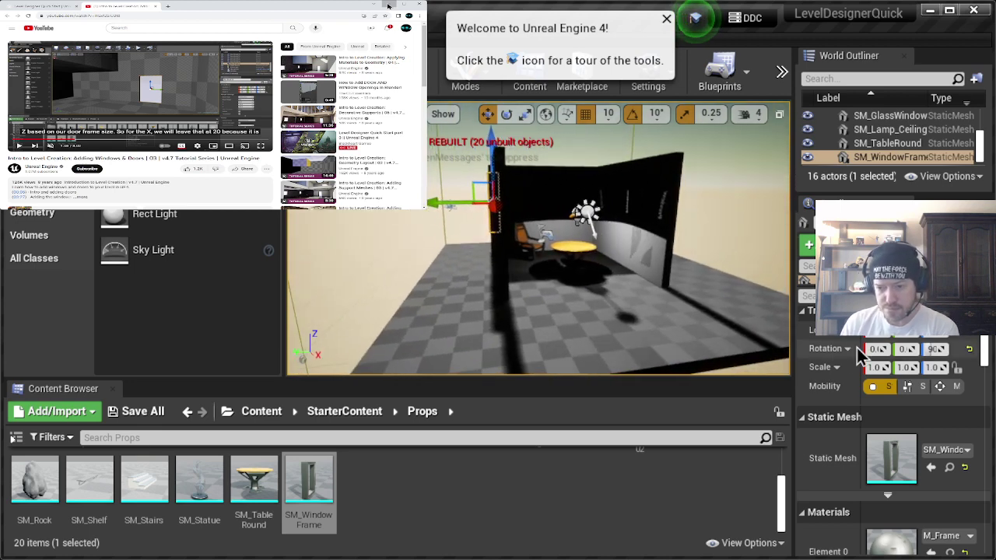
scroll(840, 360, "down", 5)
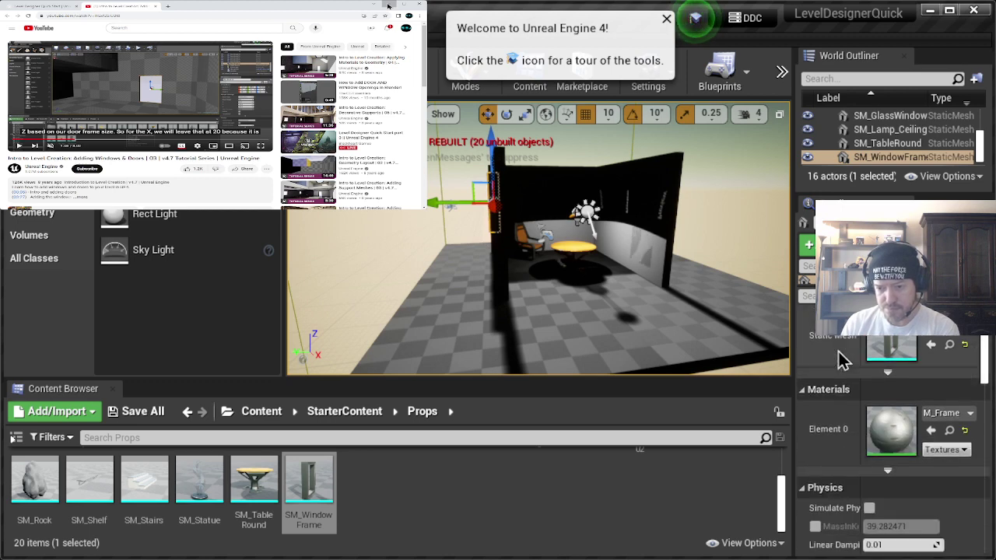
scroll(840, 360, "down", 2)
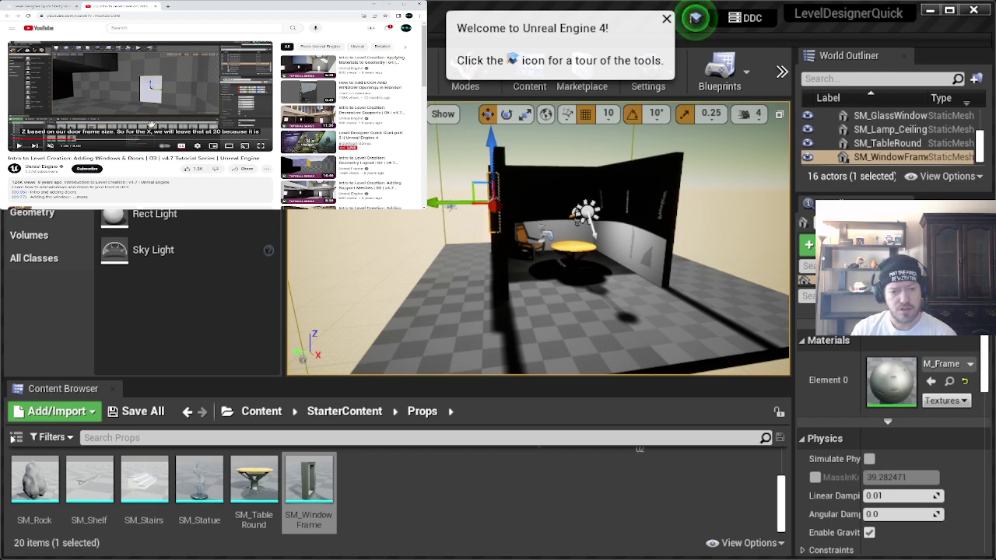
Step: Seek the YouTube tutorial to its subtractive-brush section near 0:20 and resume playback
left_click(61, 142)
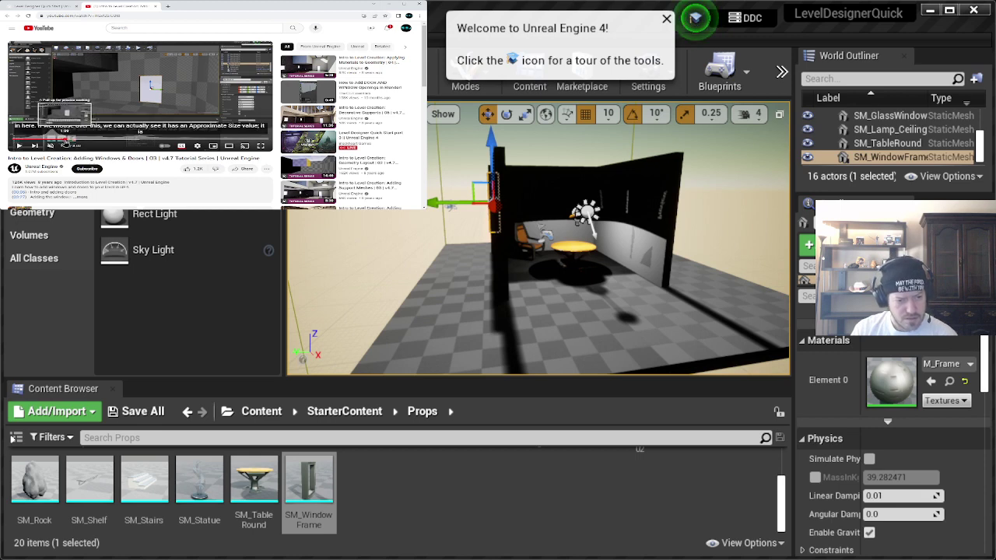
left_click_drag(61, 143, 57, 143)
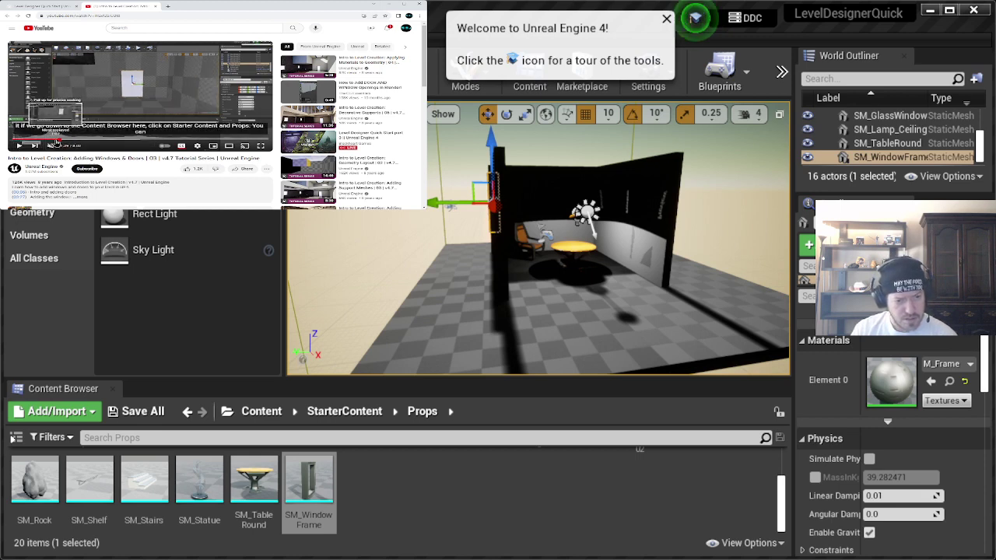
left_click(50, 7)
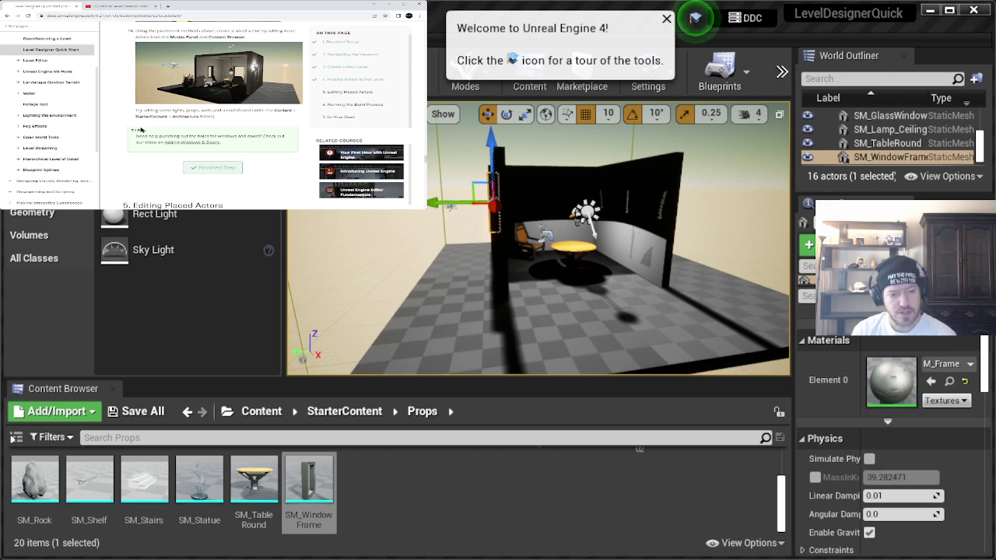
left_click(111, 8)
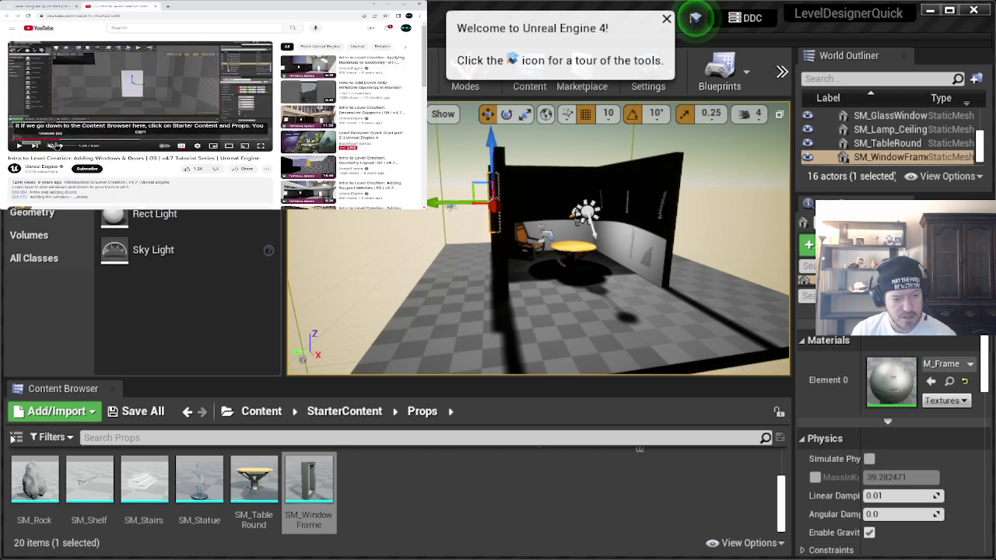
left_click(51, 142)
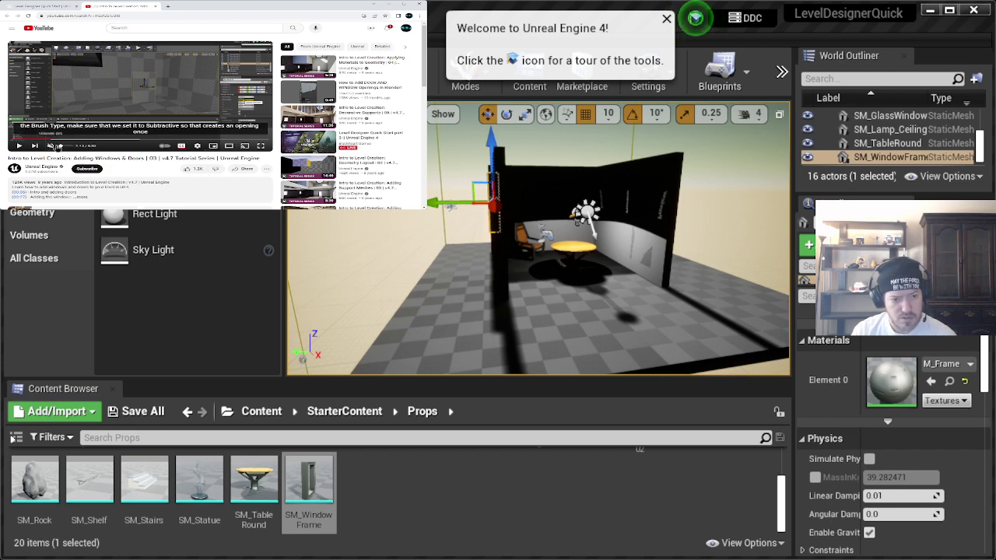
left_click(48, 141)
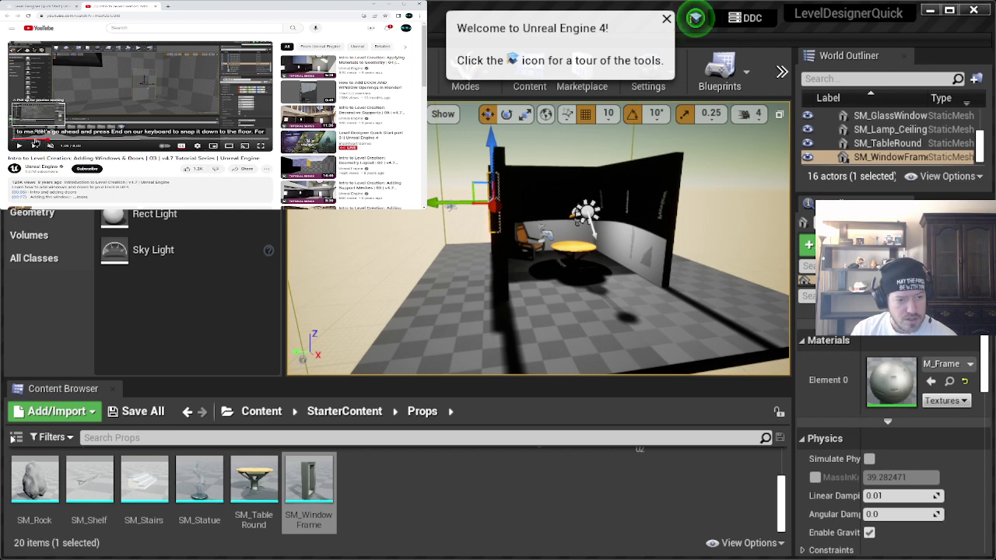
left_click(34, 141)
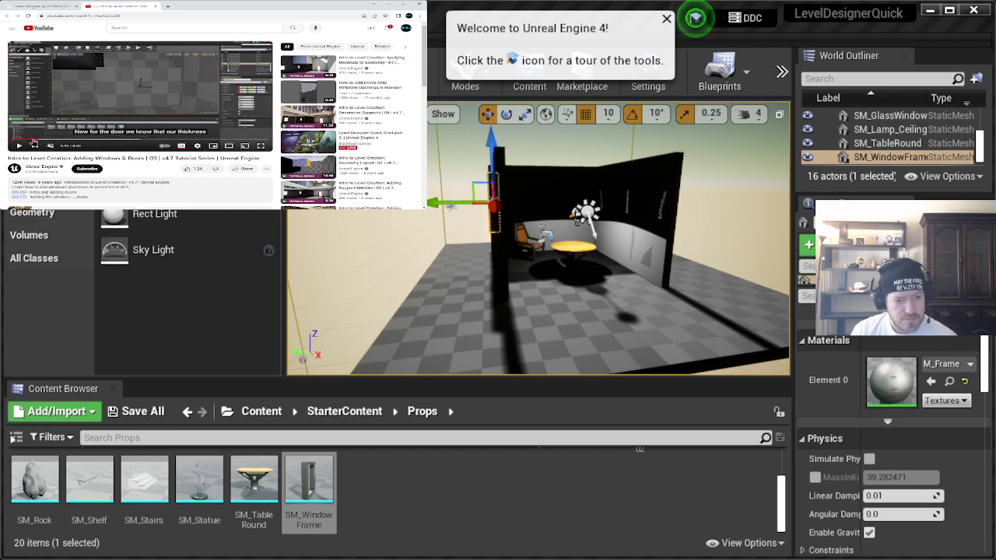
left_click(32, 141)
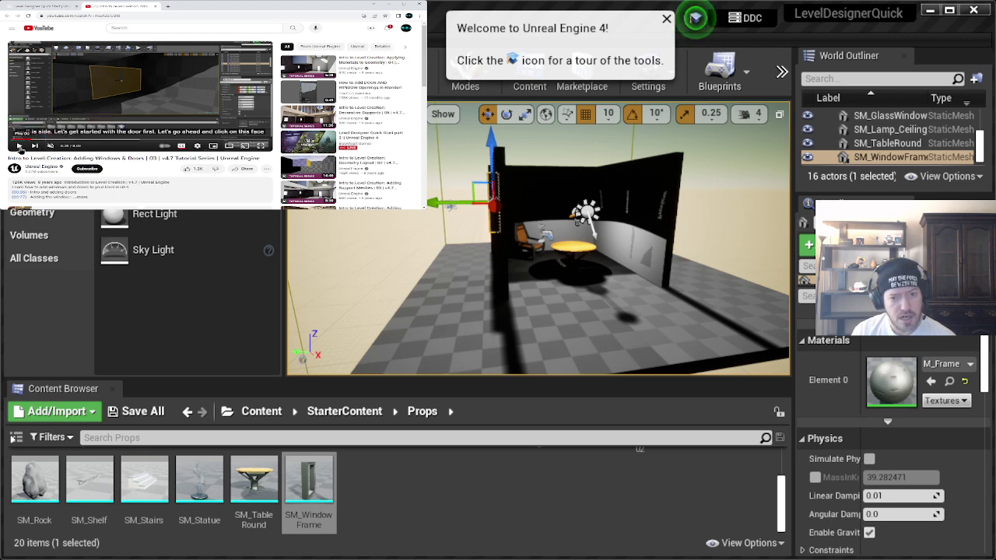
left_click(20, 146)
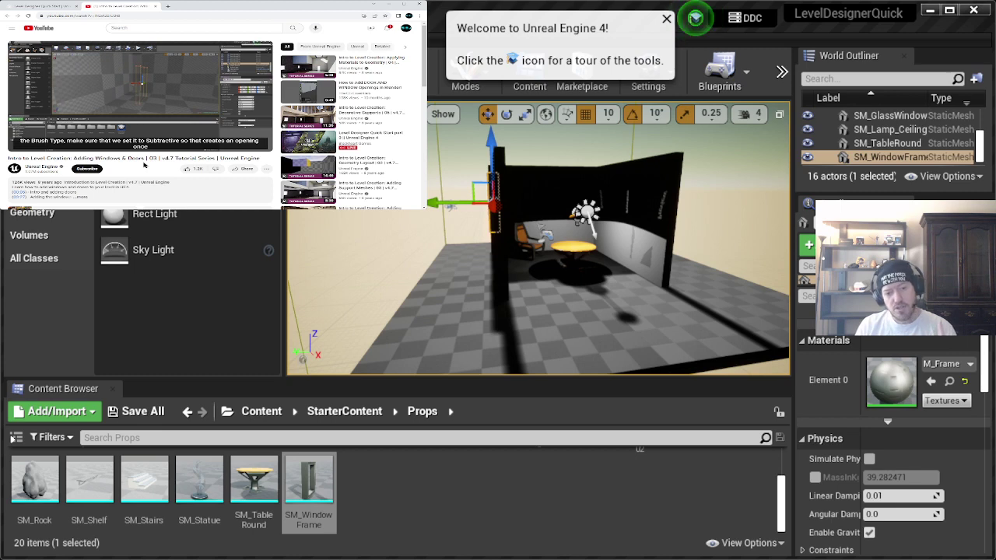
mouse_move(126, 130)
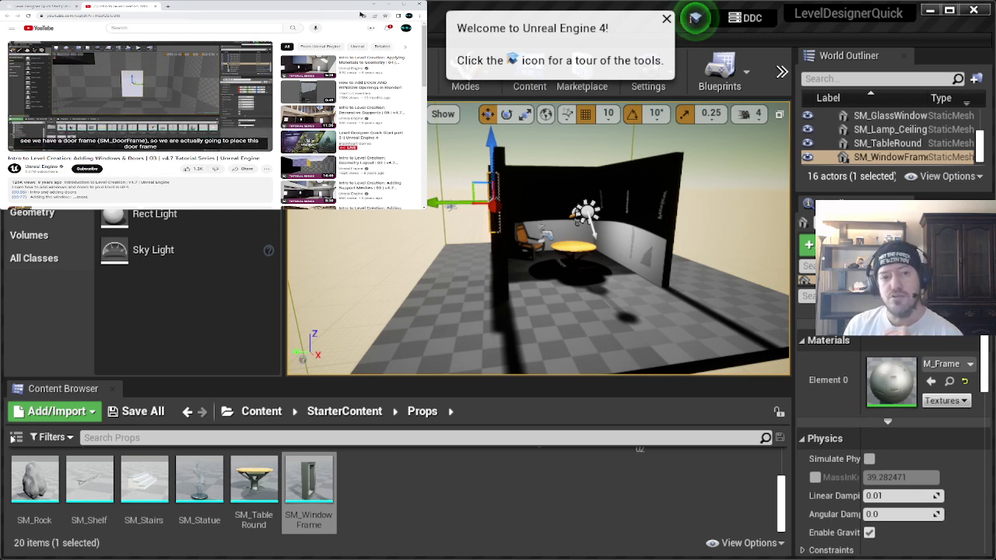
Step: Return to Unreal and drag a Cube from the Basic shapes into the level
double_click(316, 12)
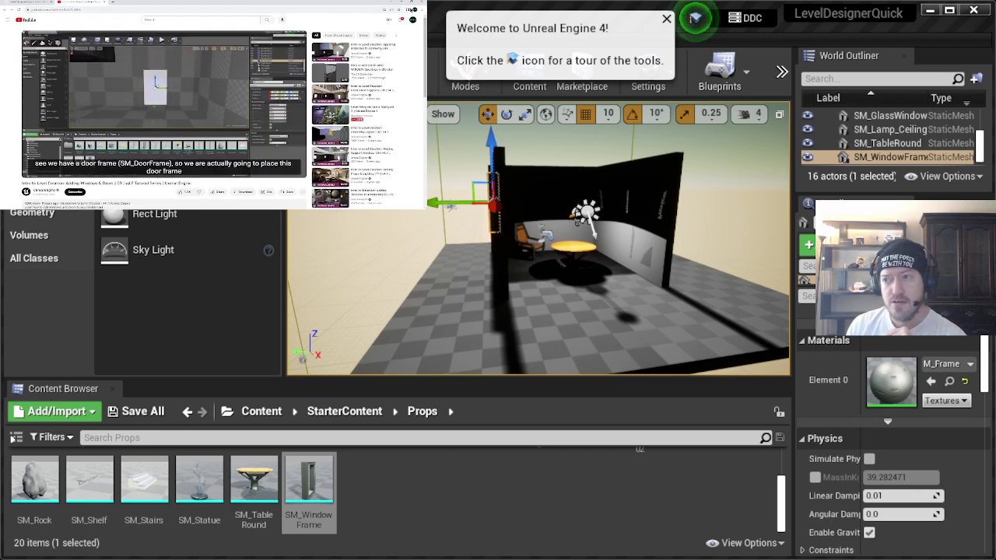
left_click(414, 4)
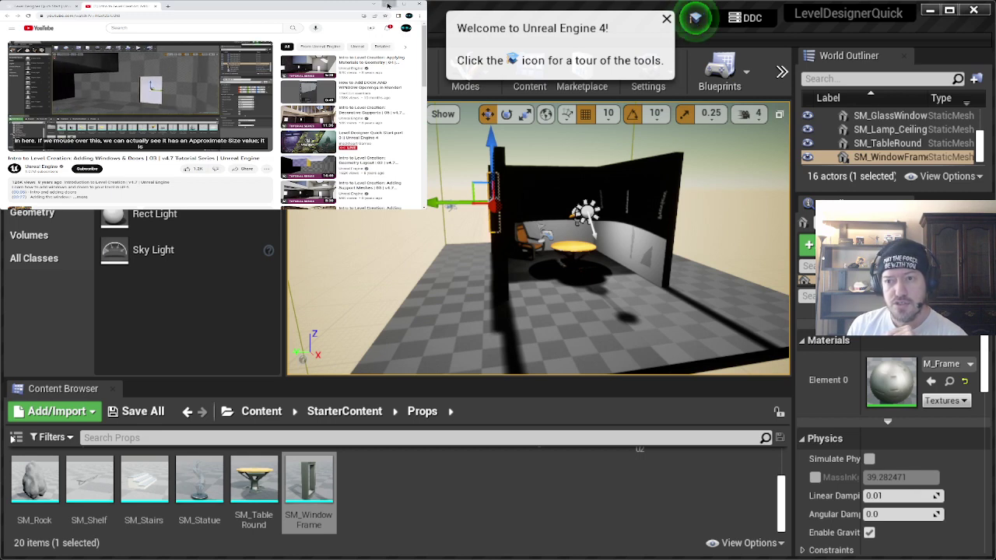
left_click(842, 36)
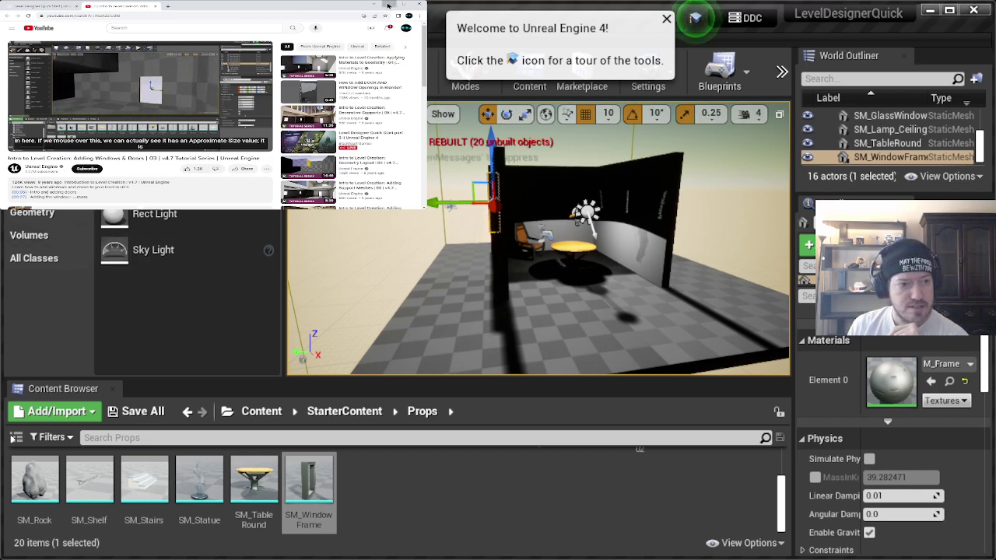
left_click(35, 118)
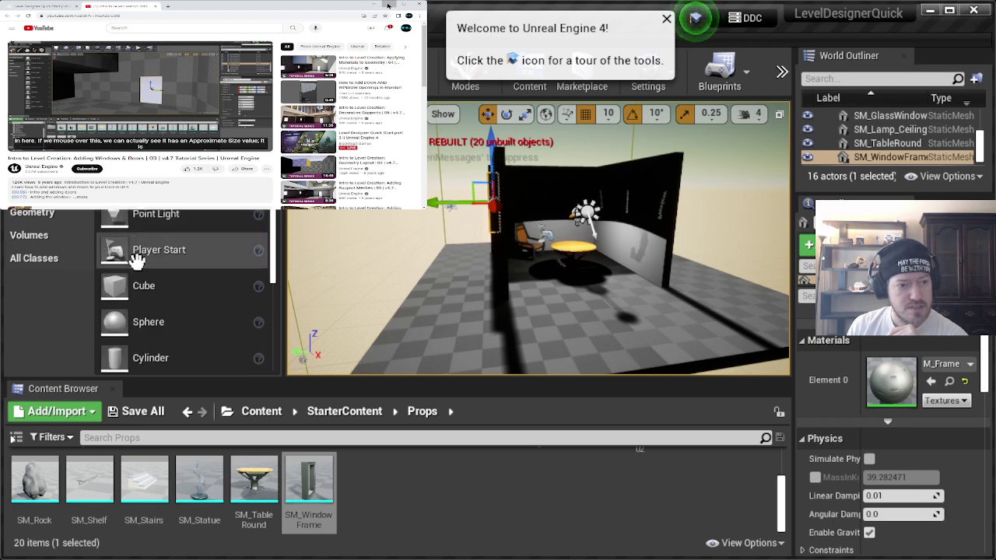
left_click_drag(124, 288, 385, 240)
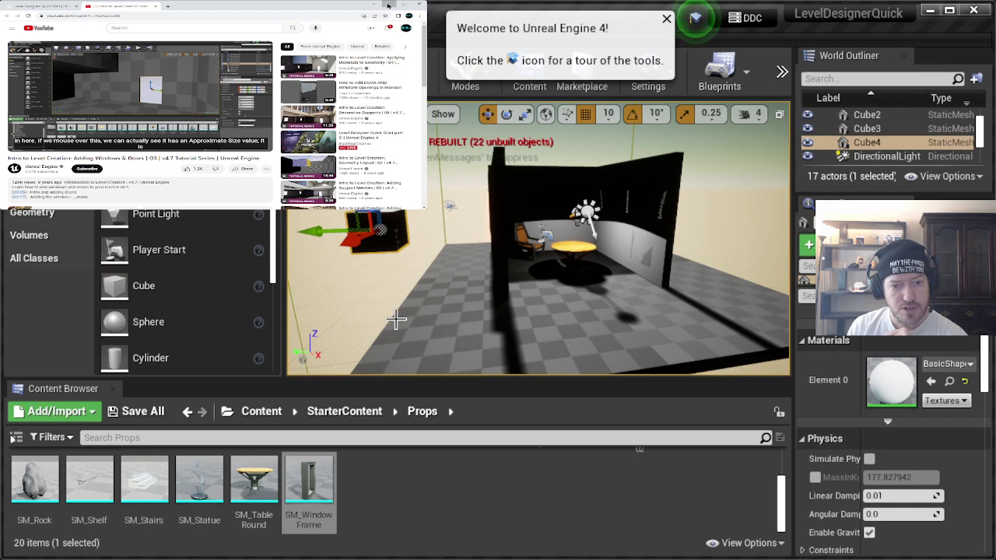
Step: Scale the cube to 4 × 4 and set its Z scale to 0.5
scroll(860, 432, "up", 5)
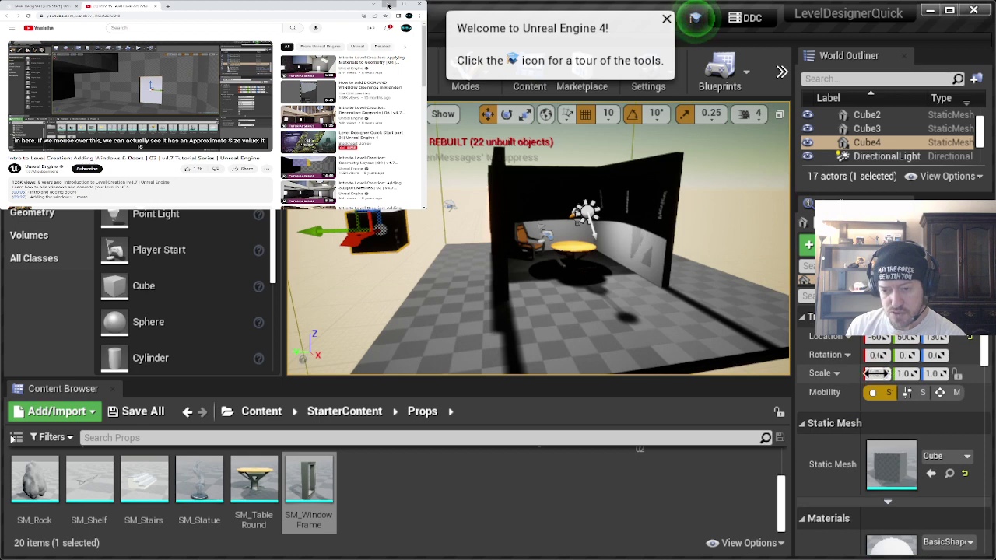
left_click(878, 373)
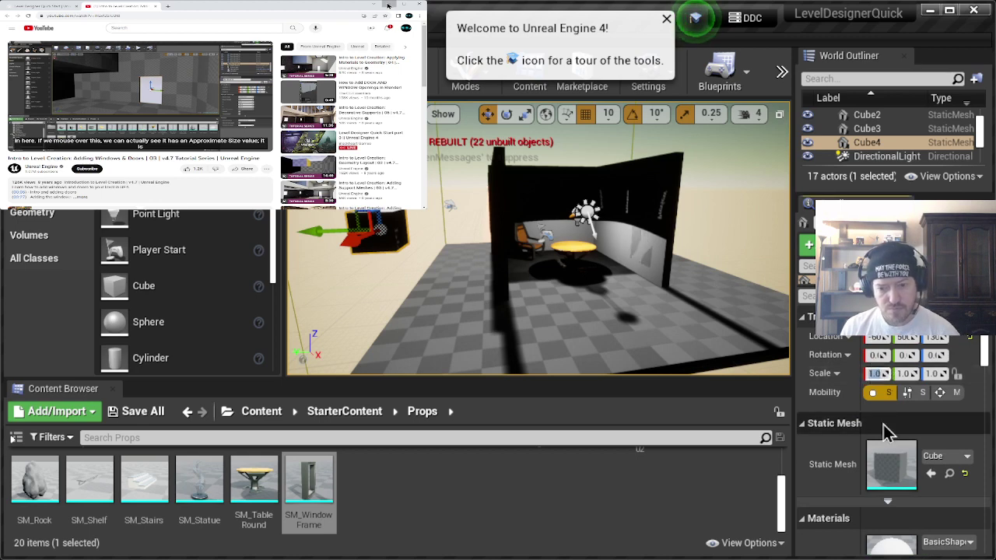
type("4")
key("Return")
left_click(903, 374)
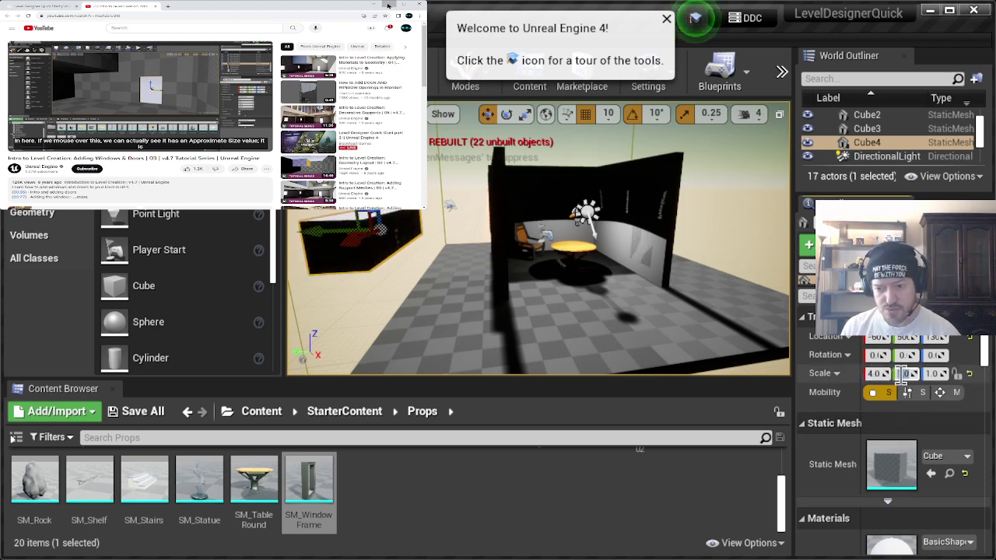
type("4")
key("Tab")
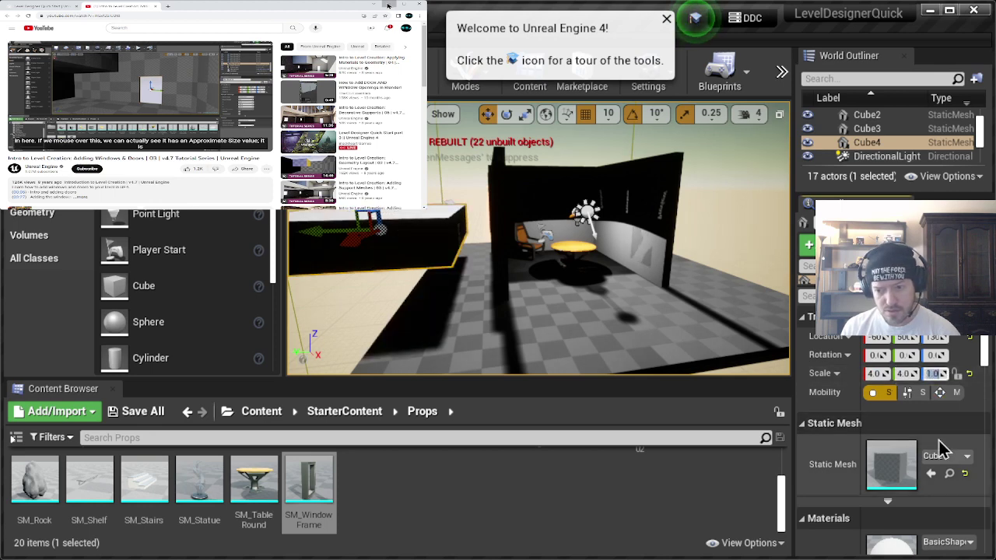
type("2")
key("Return")
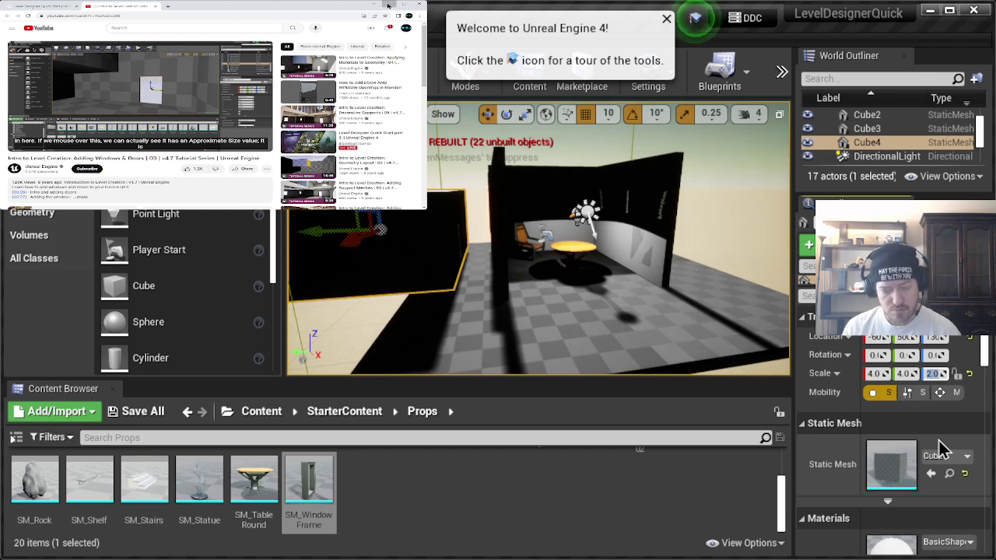
type("0.5")
key("Return")
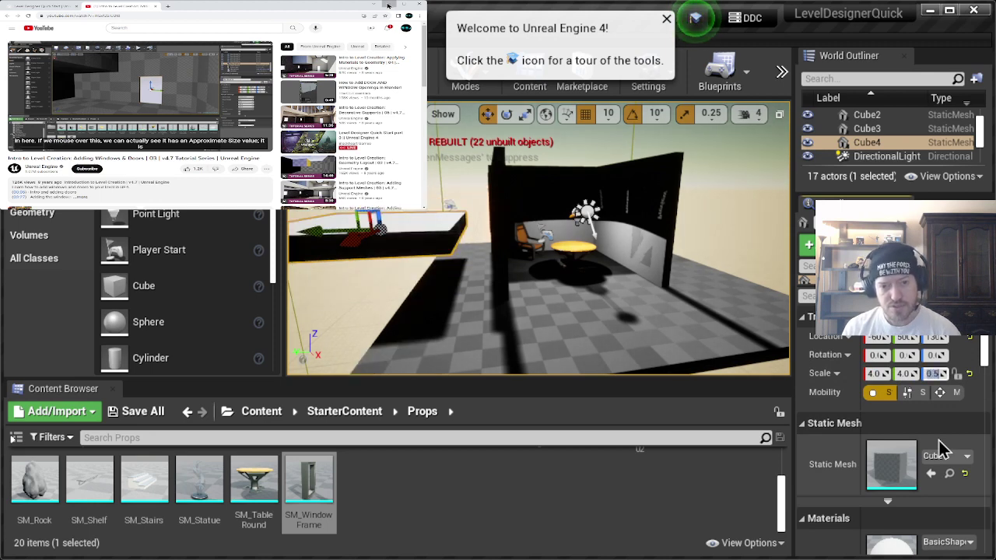
Step: Reduce the cube's X and Y scale to 2.0 and frame it with F
key("shift+Tab")
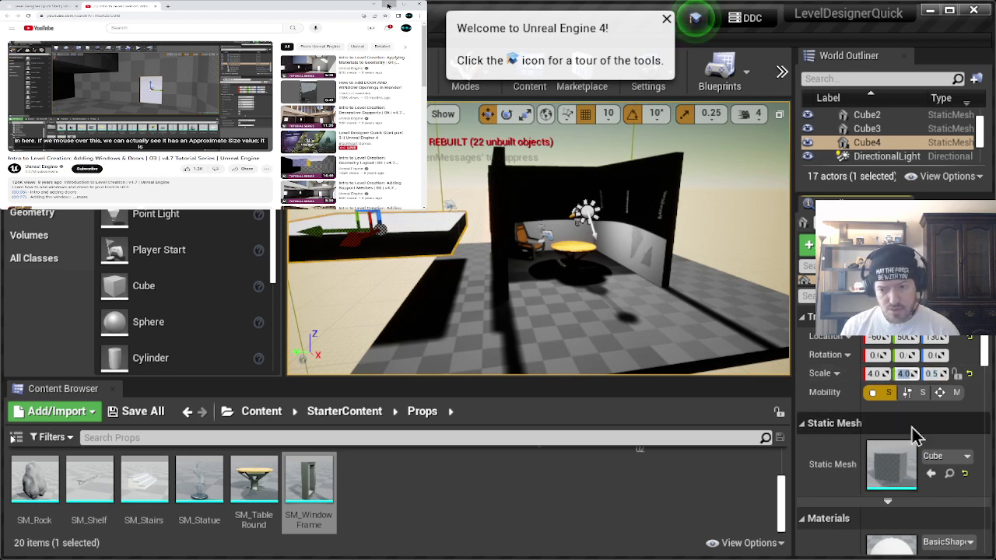
type("2")
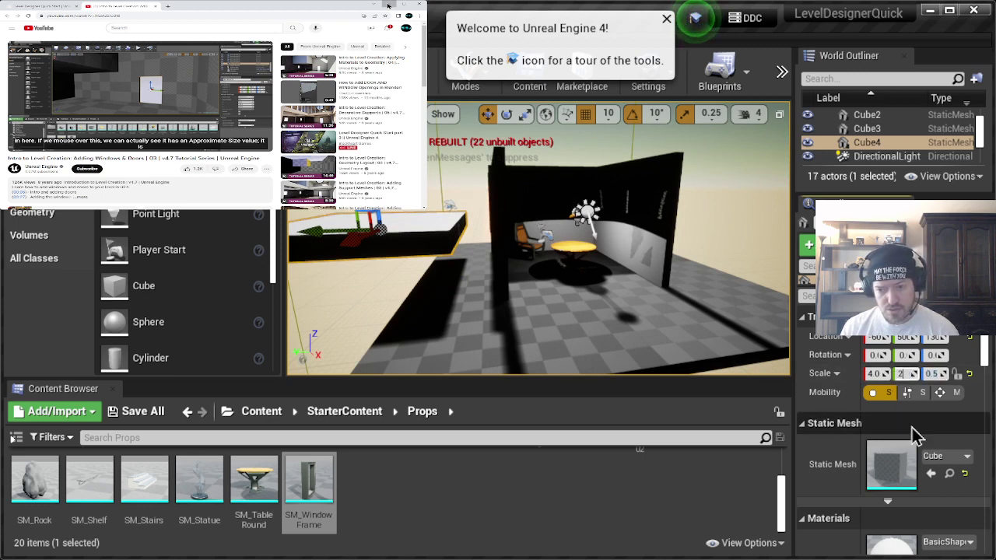
key("Return")
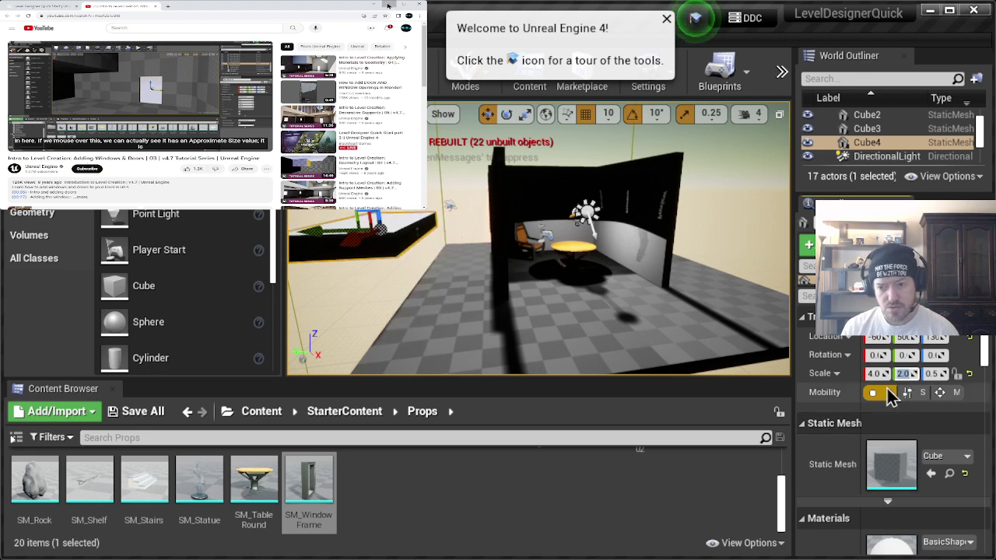
key("shift+Tab")
type("2")
key("Return")
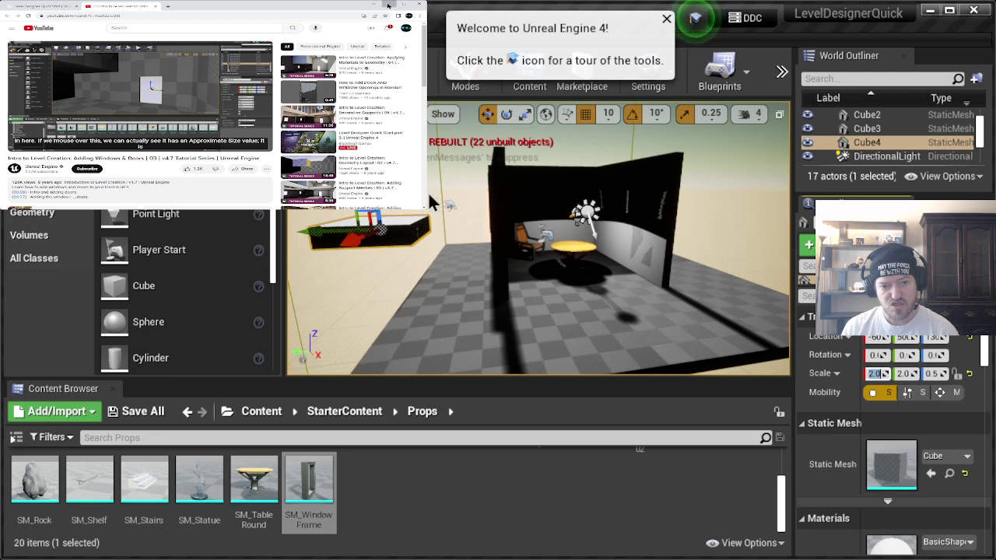
key("f")
right_click_drag(537, 241, 433, 199)
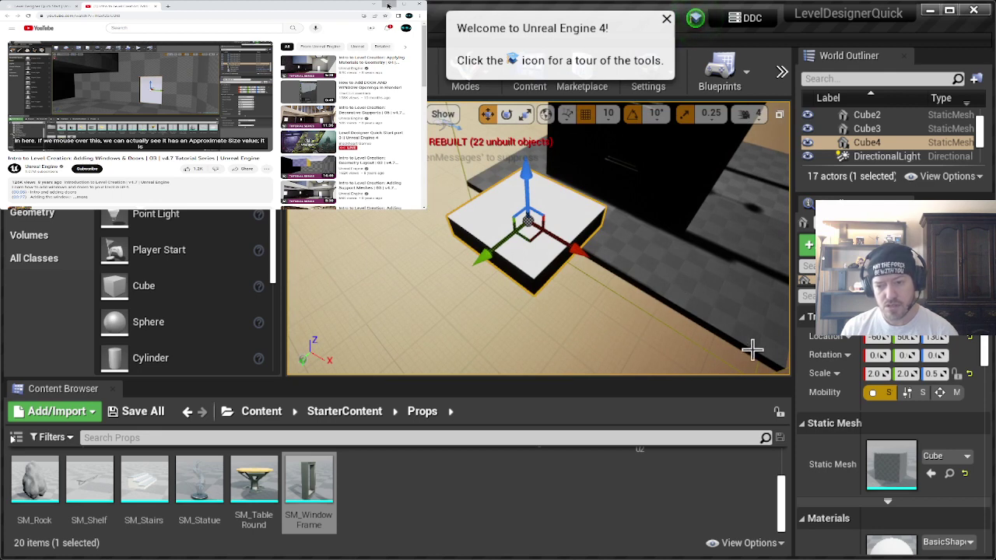
Step: Set Cube4's scale to X 1.0 and Y 1.5
left_click(876, 374)
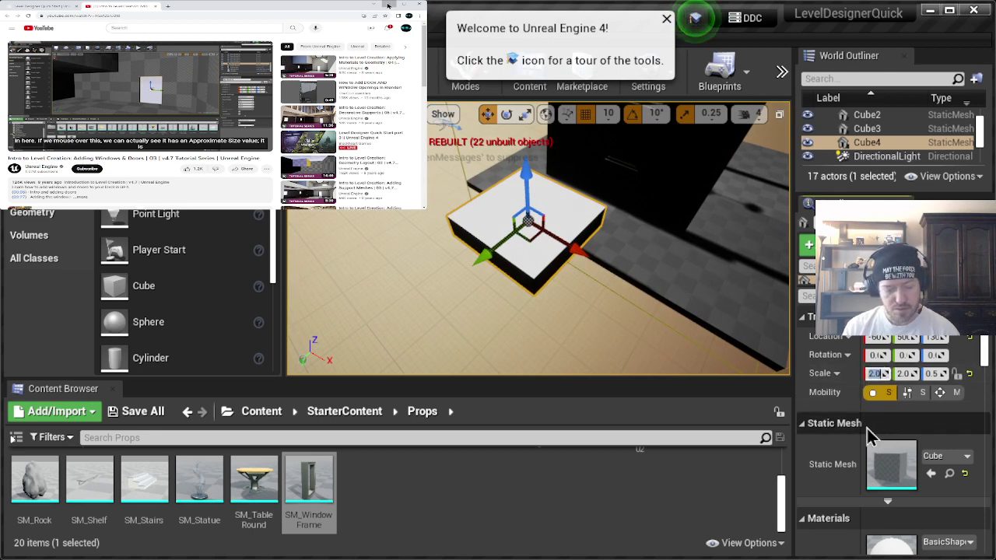
type("1.5")
key("Return")
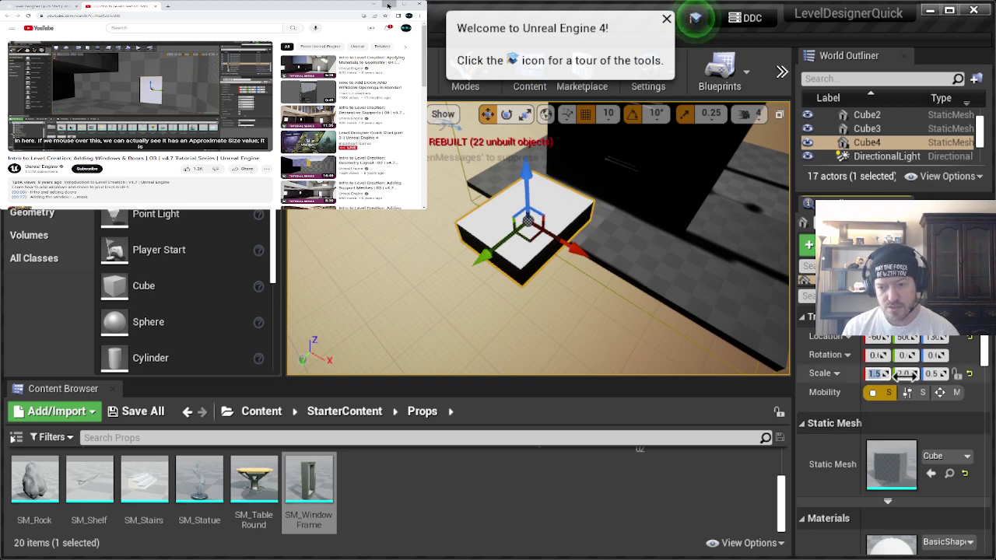
type("1")
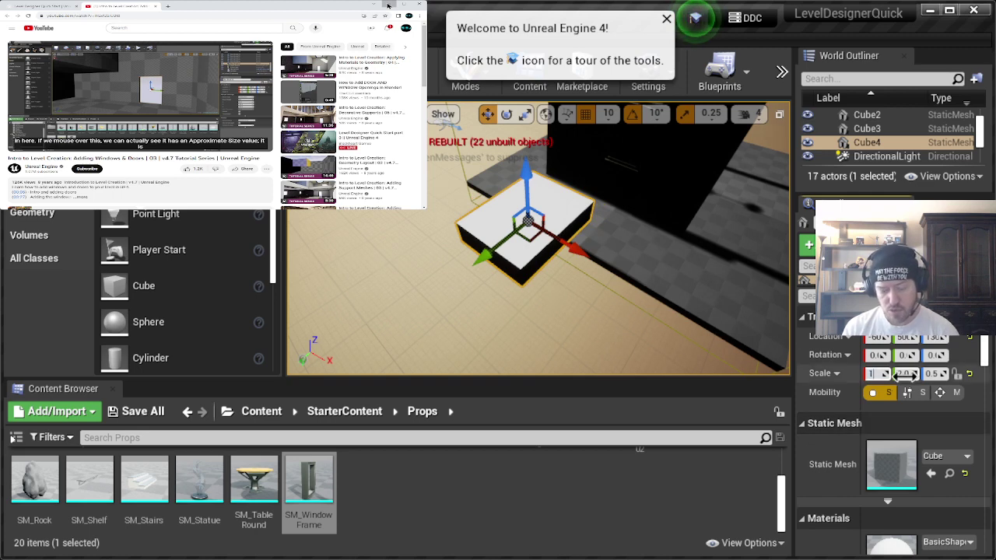
key("Return")
left_click(906, 374)
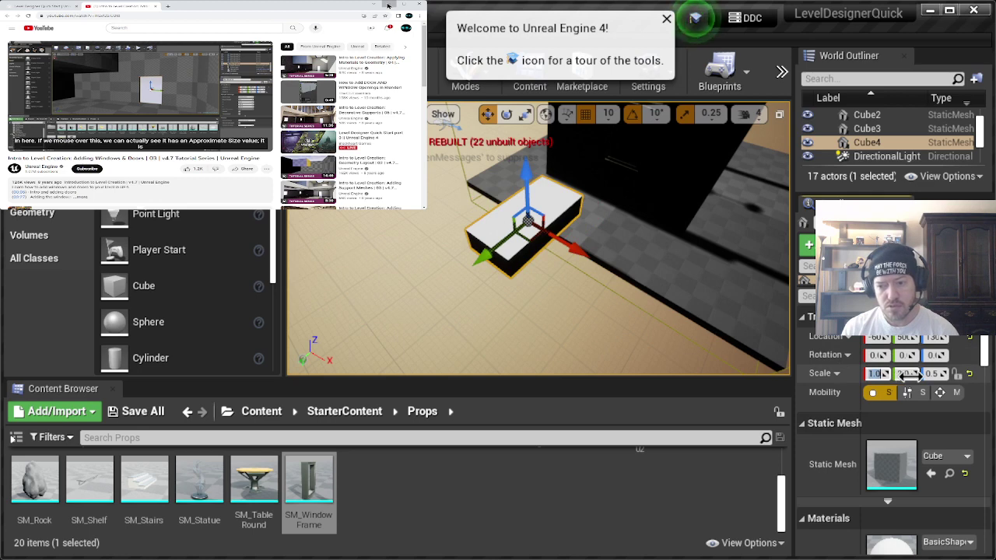
type("1.5")
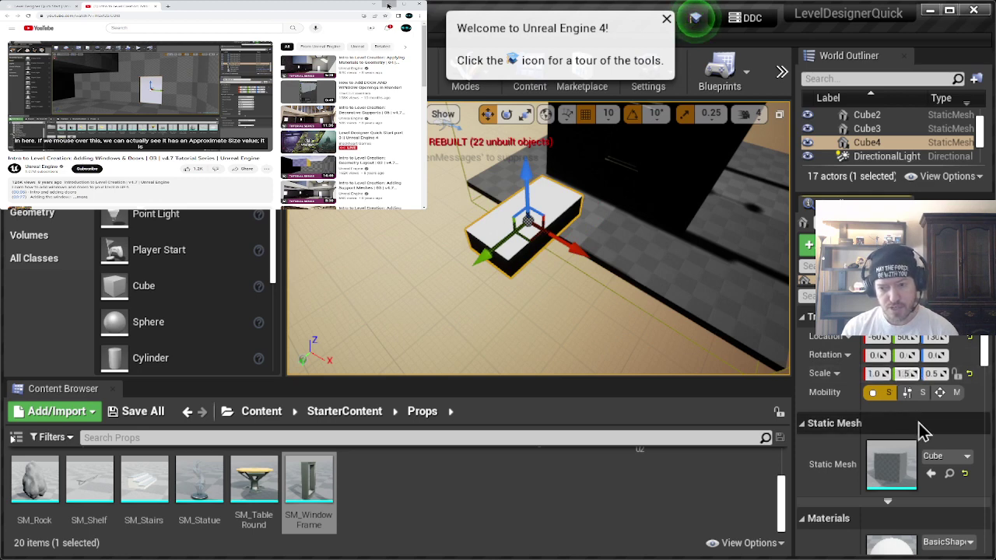
key("Return")
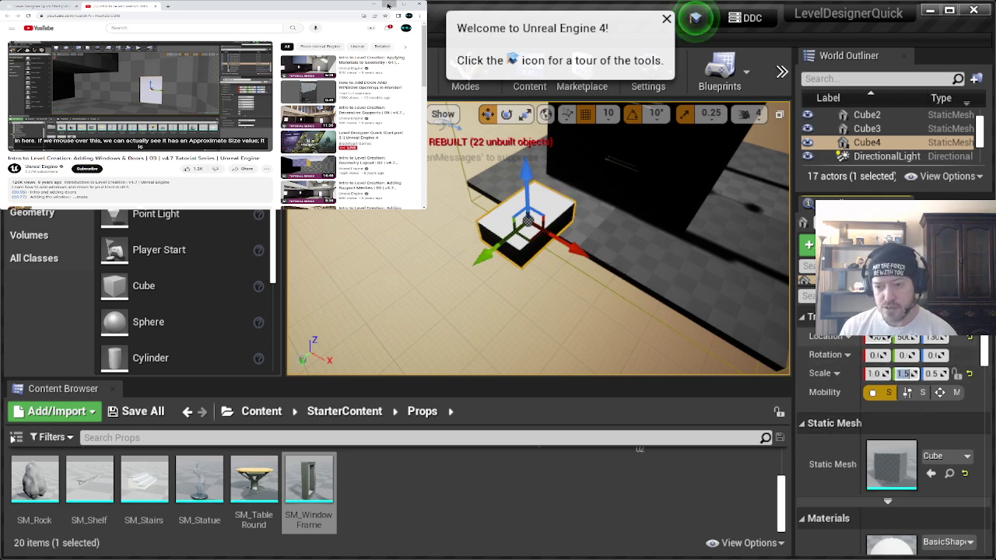
Step: Rotate Cube4 90° on X and set its Z scale to 0.2
left_click(877, 355)
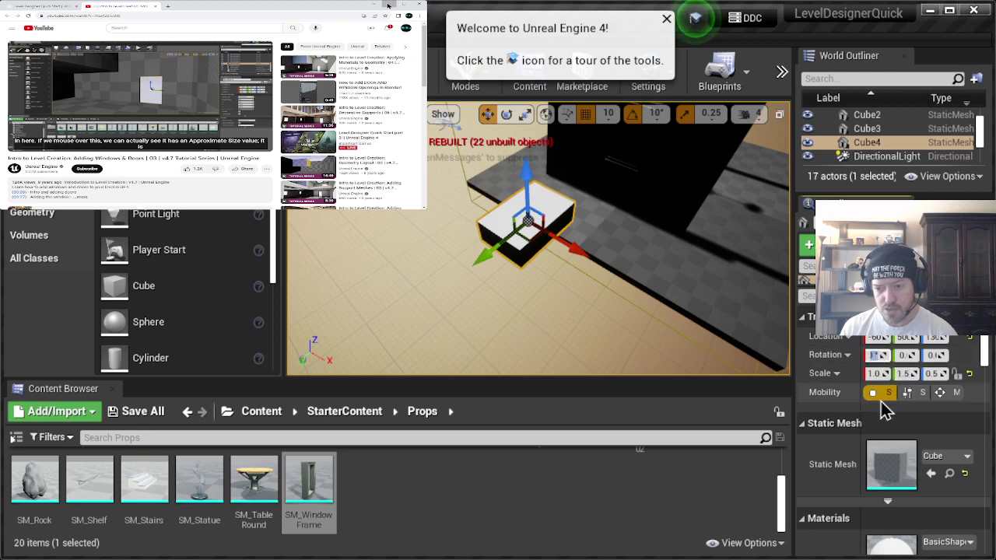
type("90")
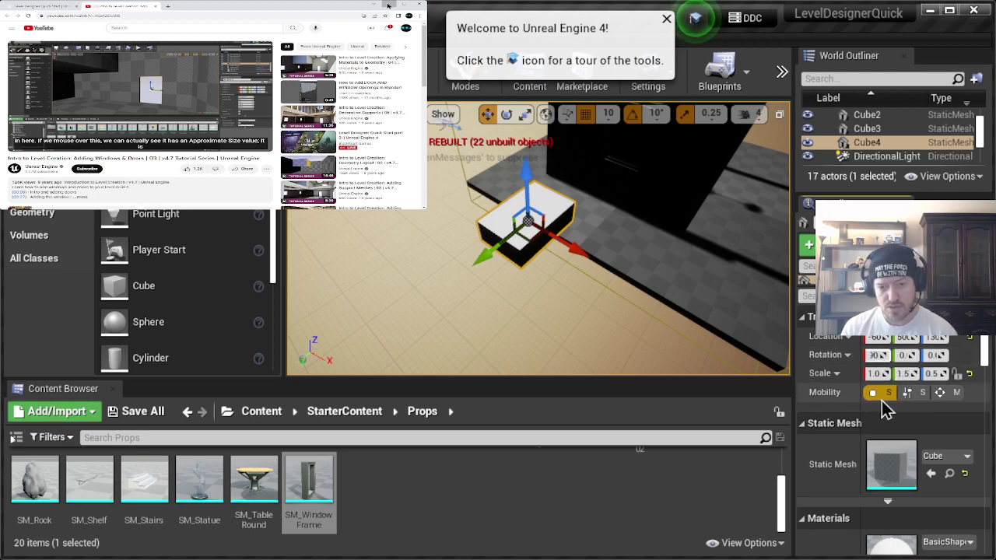
key("Return")
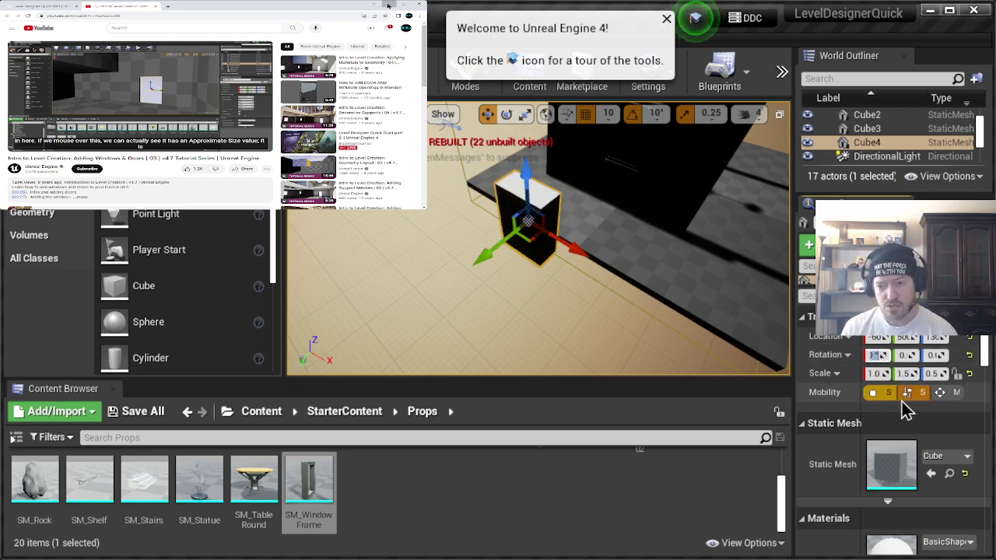
left_click(934, 374)
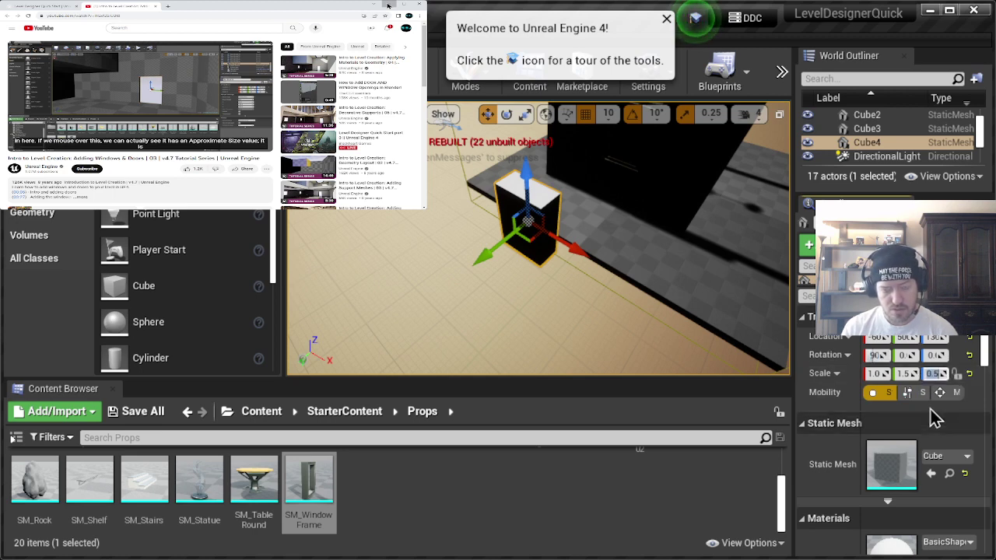
type(".2")
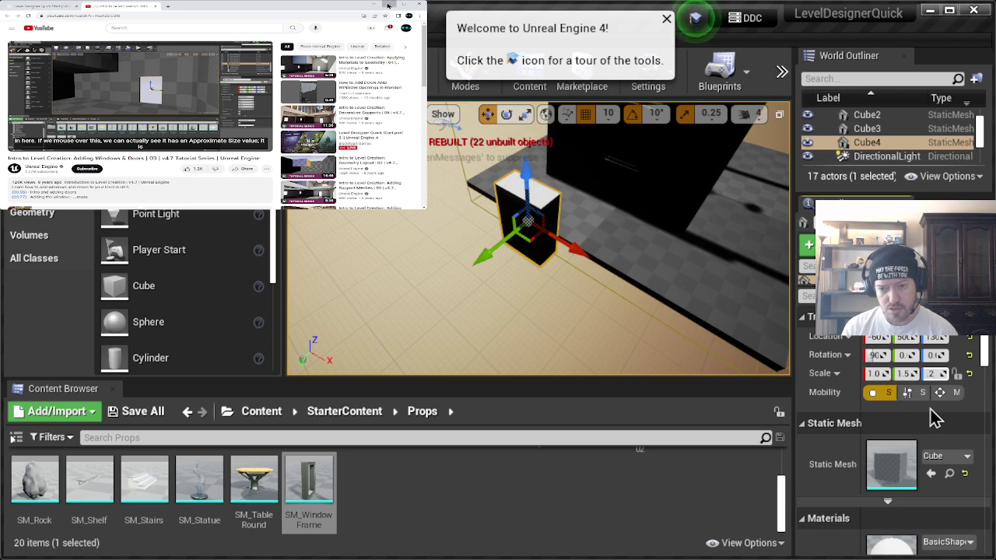
key("Return")
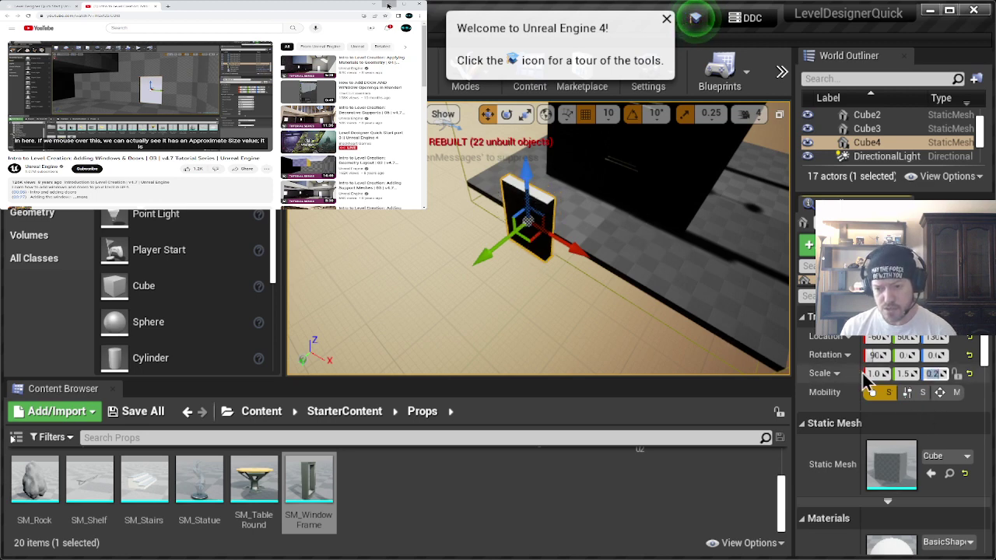
left_click(804, 425)
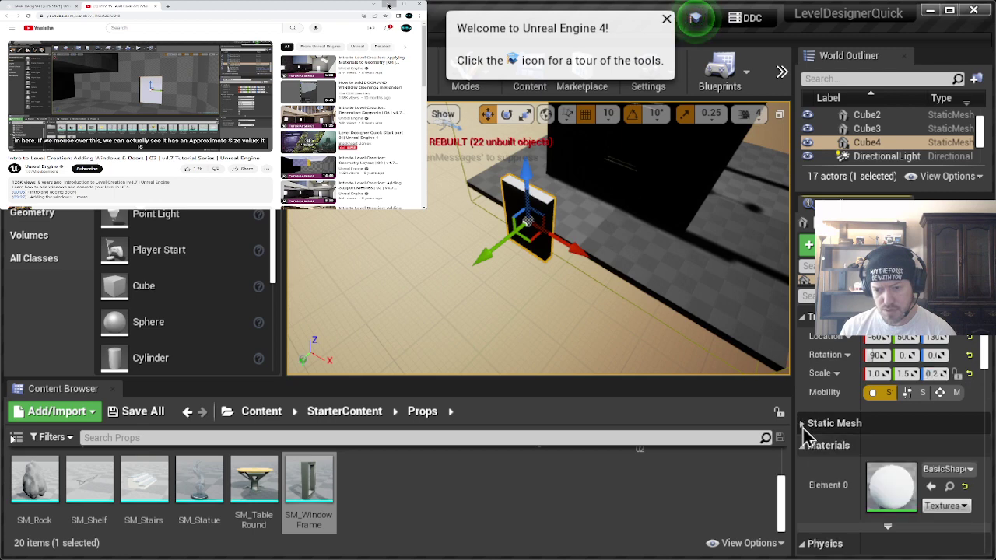
left_click(805, 447)
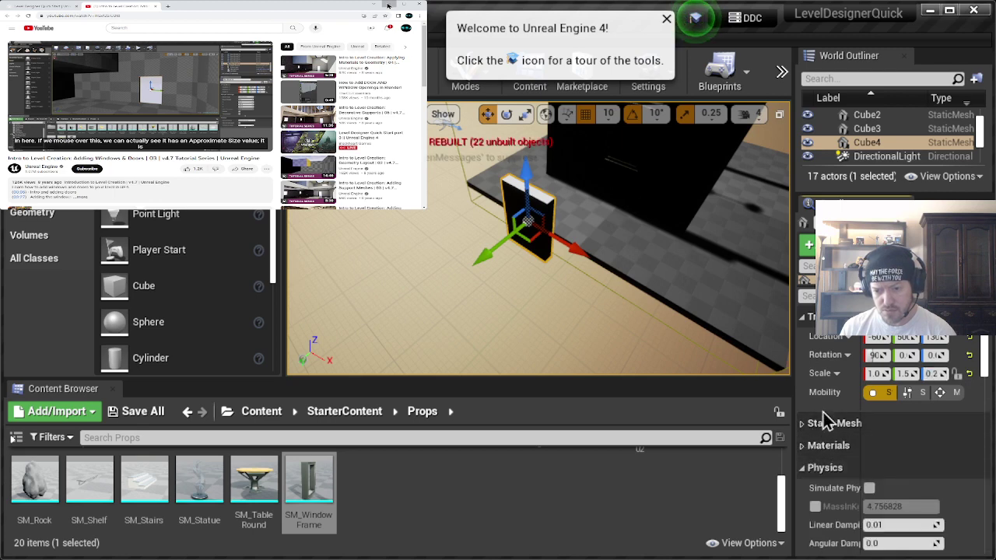
scroll(824, 412, "down", 3)
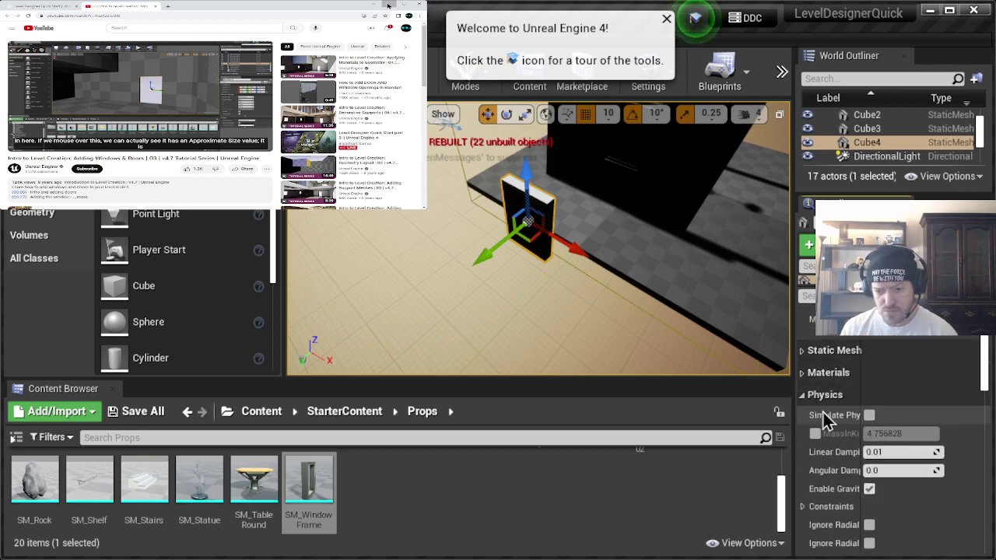
scroll(823, 413, "down", 5)
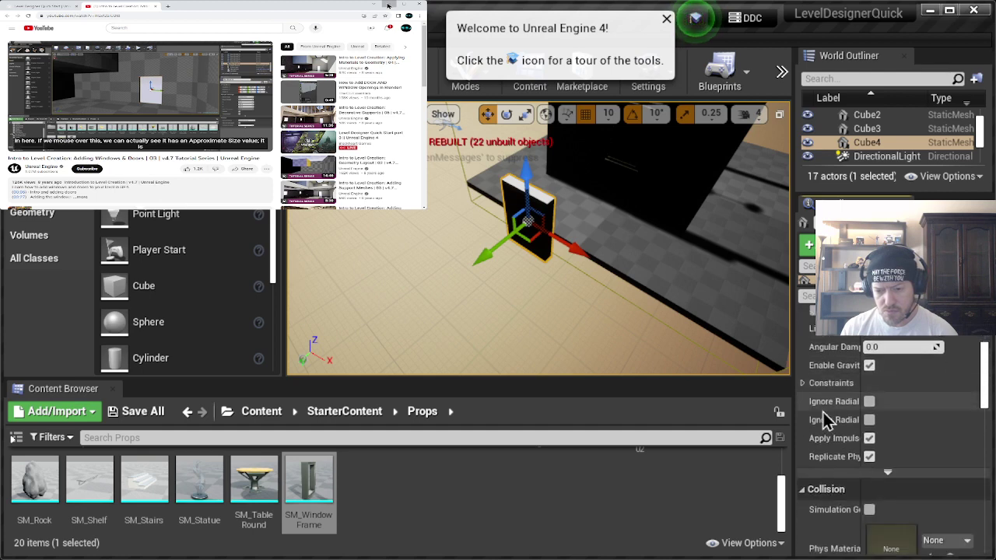
scroll(826, 421, "down", 5)
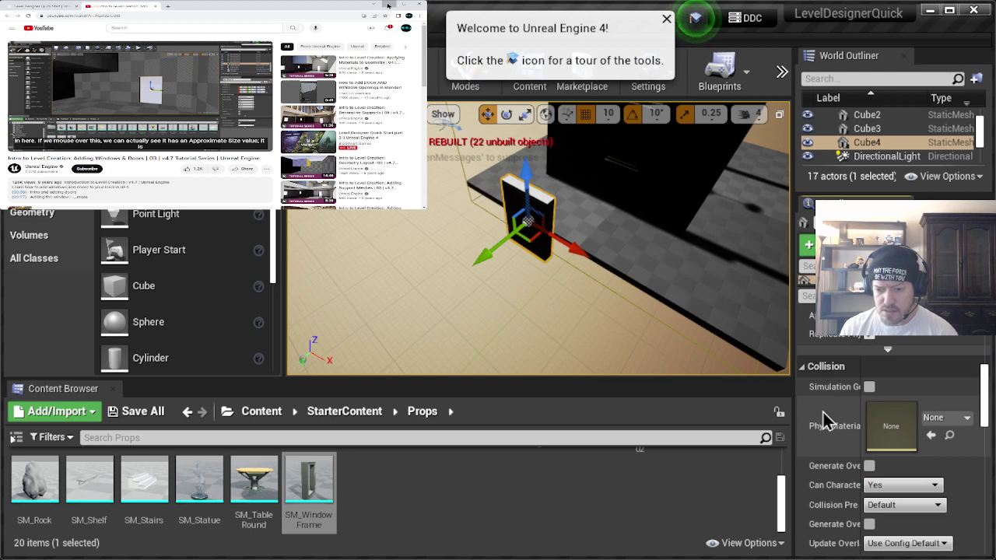
scroll(826, 421, "down", 4)
scroll(827, 420, "down", 6)
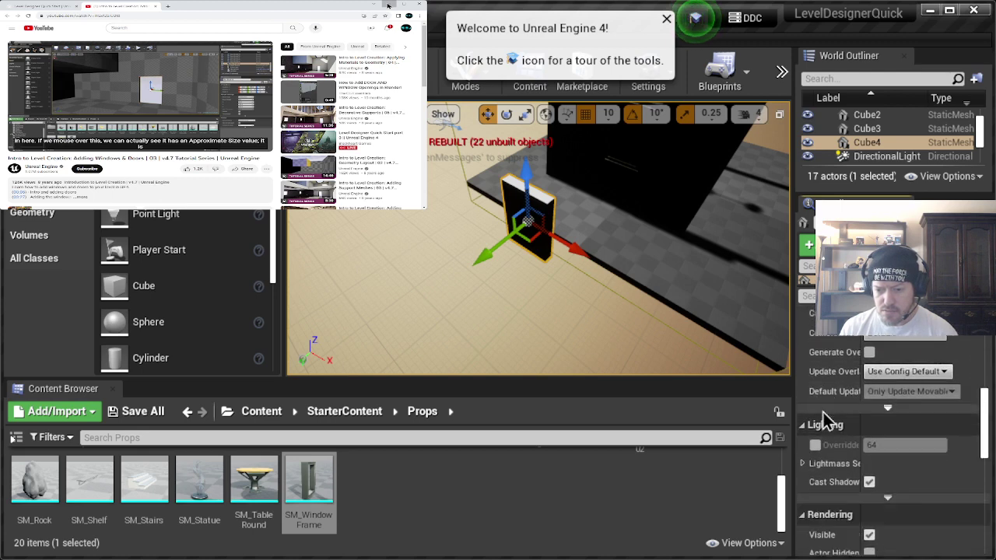
scroll(827, 420, "down", 5)
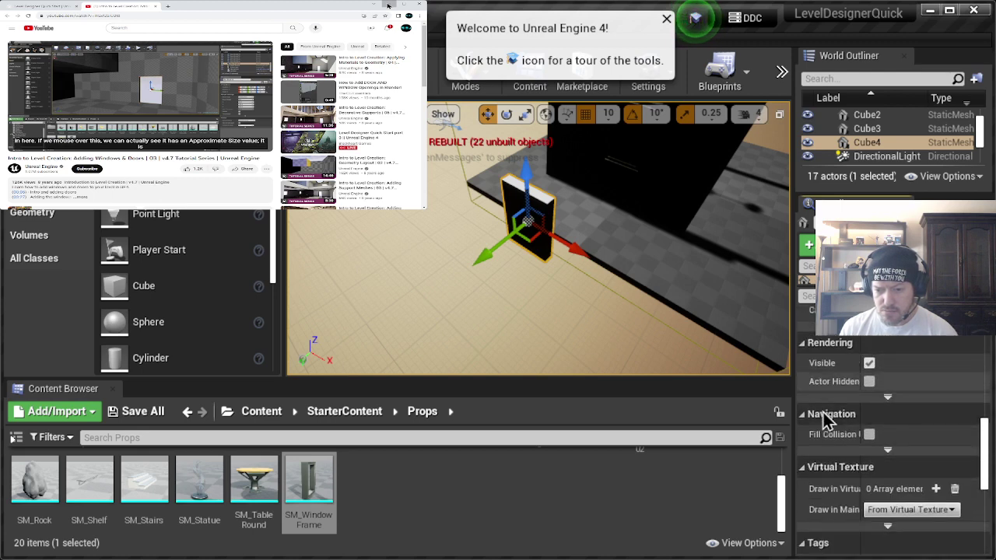
scroll(826, 421, "down", 5)
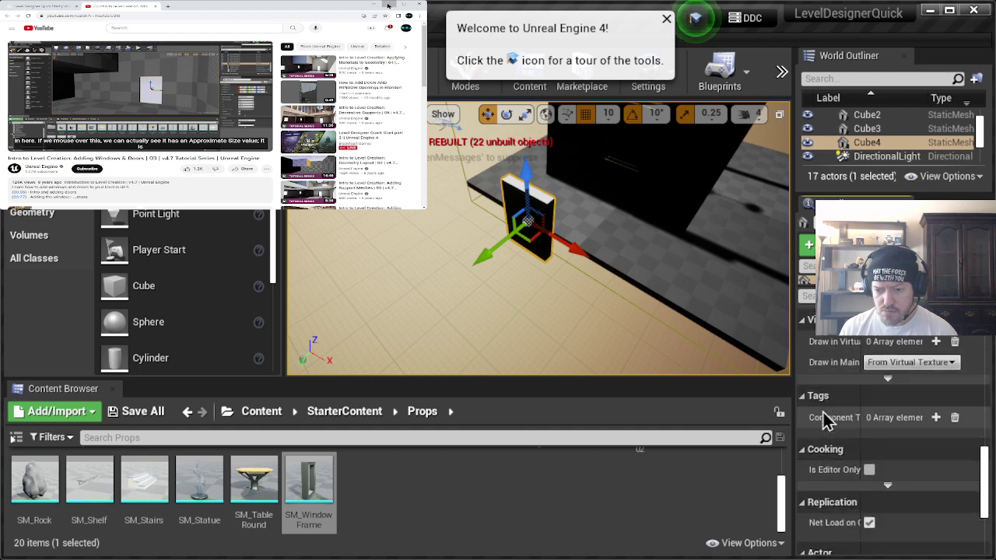
scroll(827, 420, "down", 5)
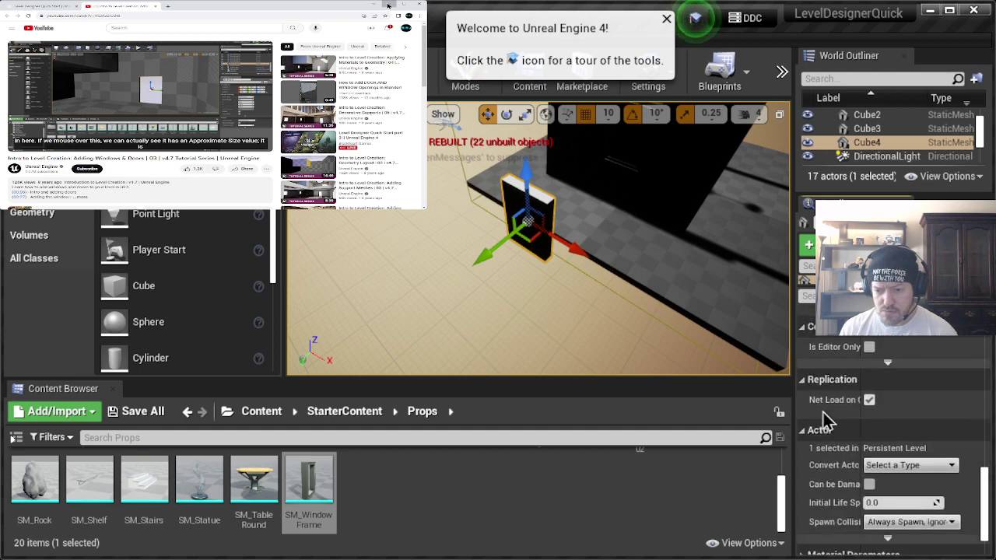
scroll(826, 420, "down", 3)
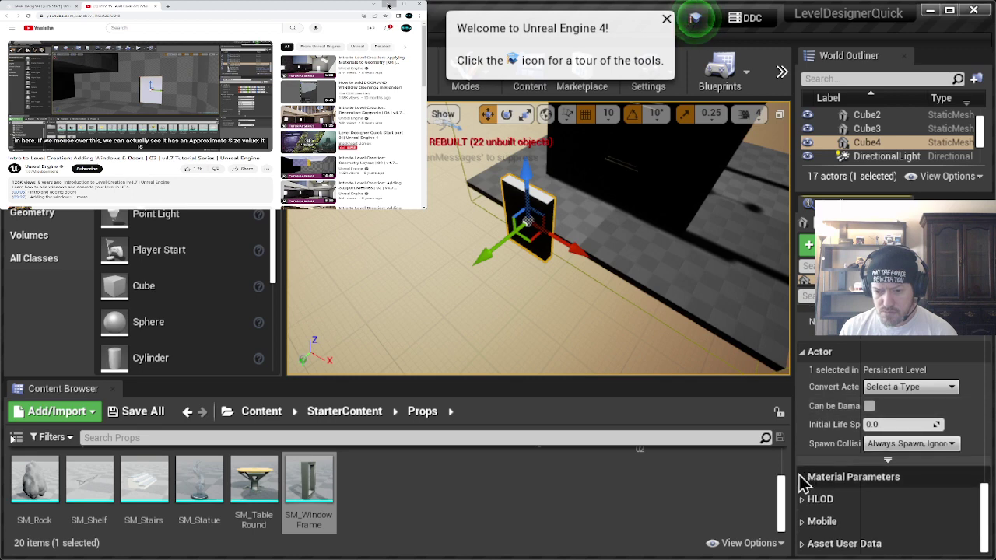
left_click(803, 478)
left_click(802, 479)
left_click(803, 498)
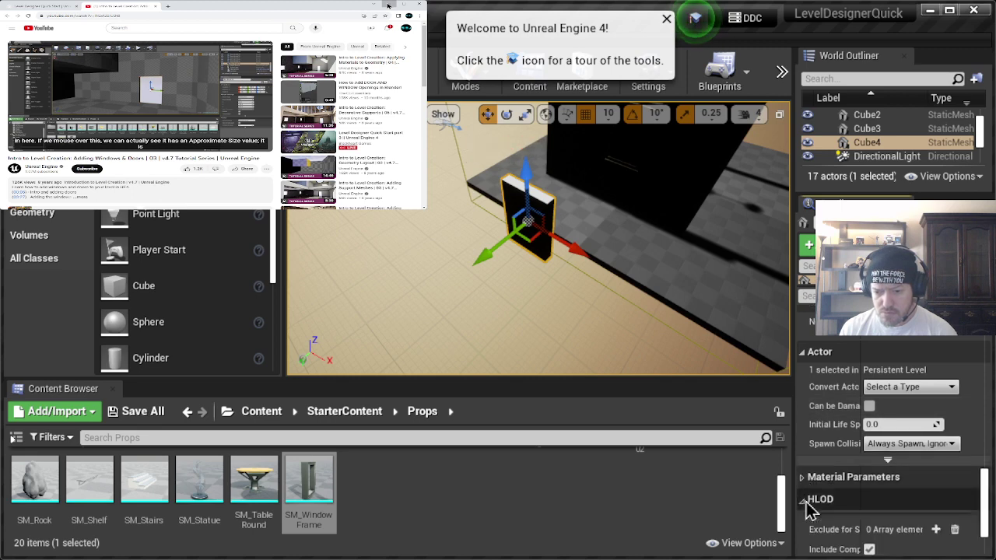
scroll(828, 462, "down", 3)
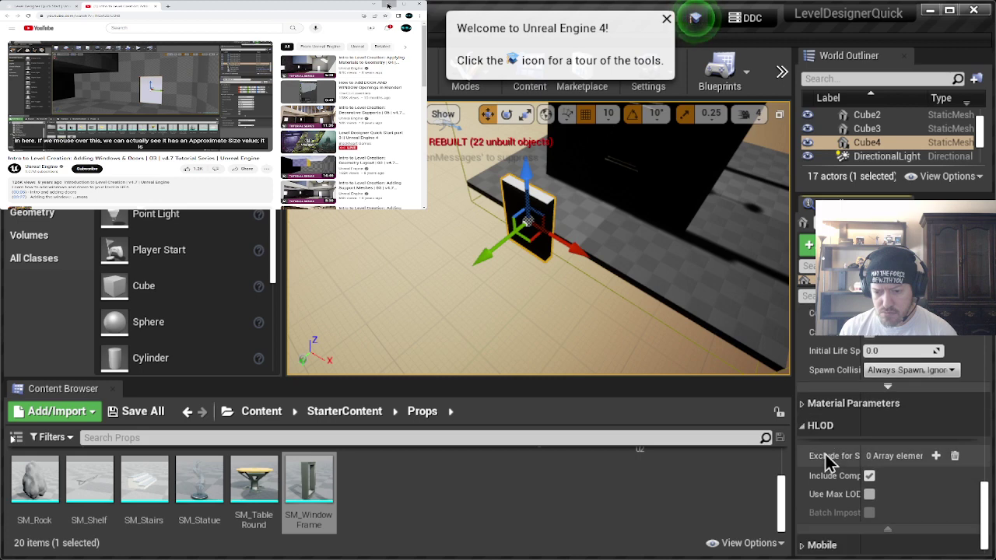
left_click(804, 428)
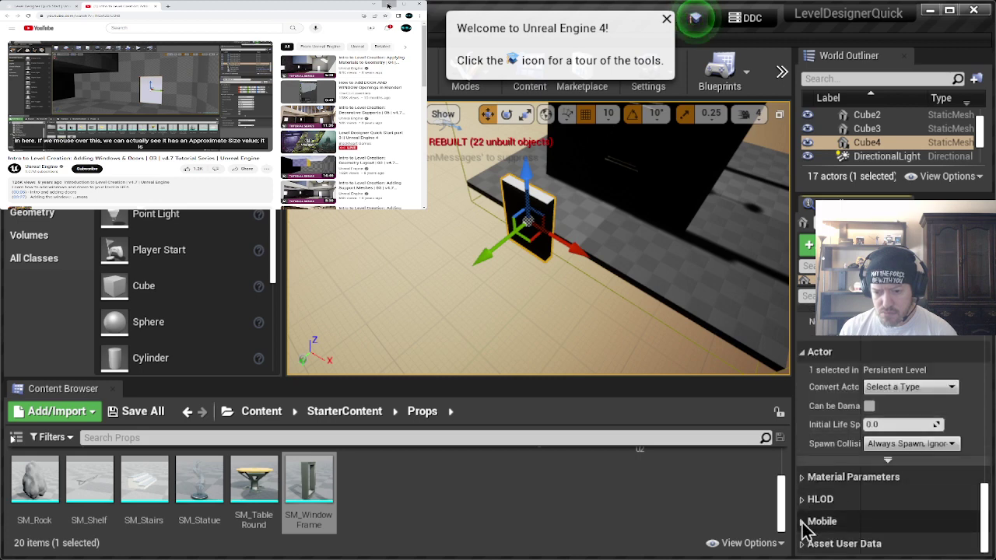
left_click(803, 520)
scroll(815, 467, "down", 2)
left_click(808, 486)
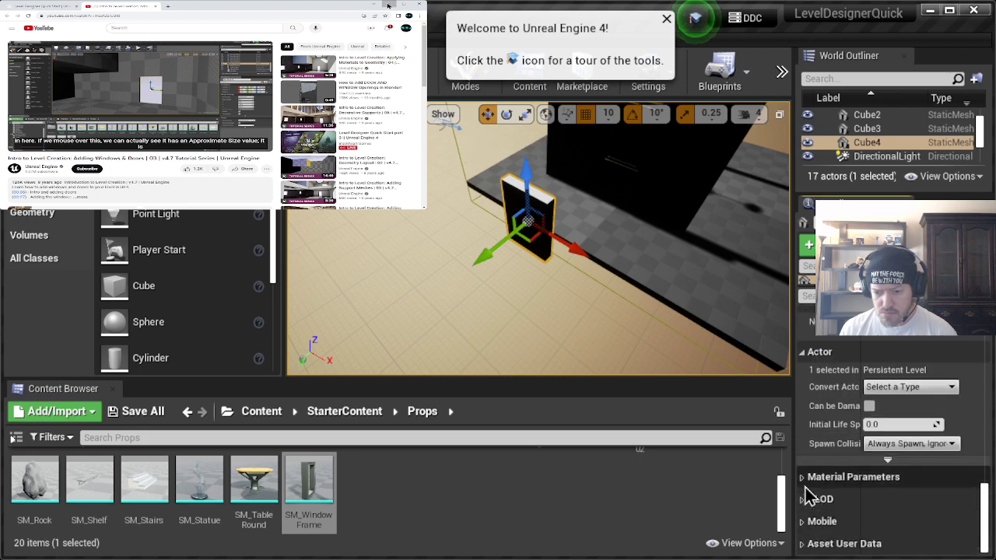
left_click(800, 546)
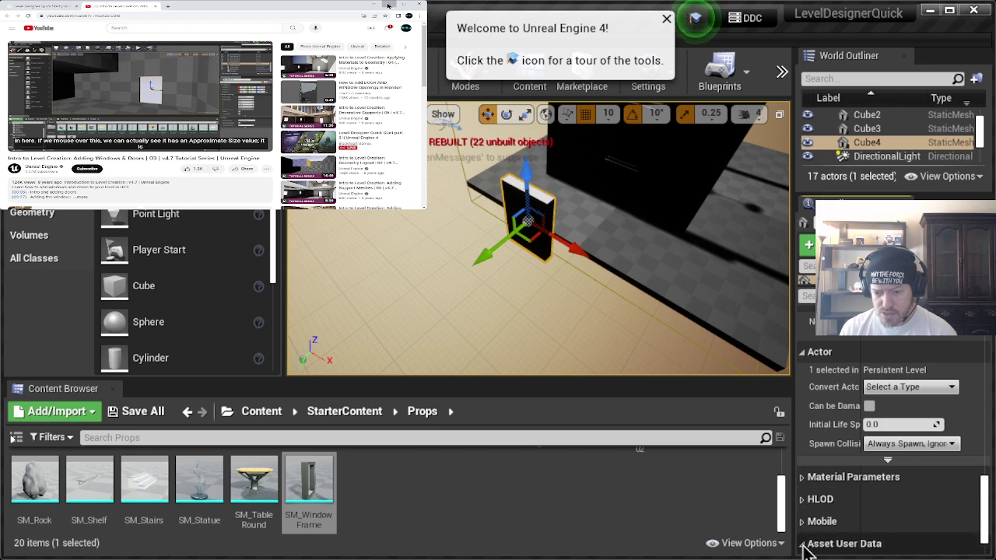
scroll(811, 477, "down", 2)
scroll(815, 484, "up", 8)
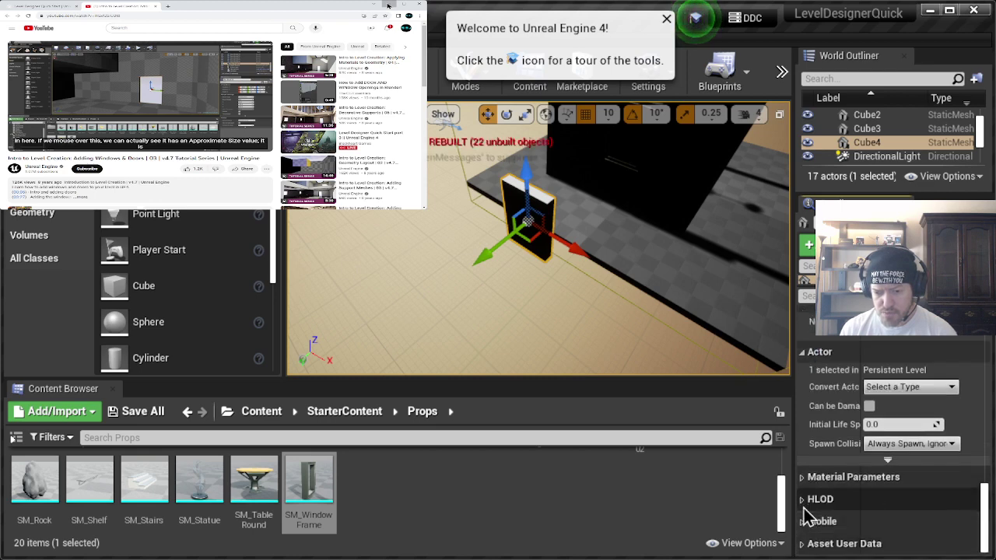
scroll(827, 486, "up", 5)
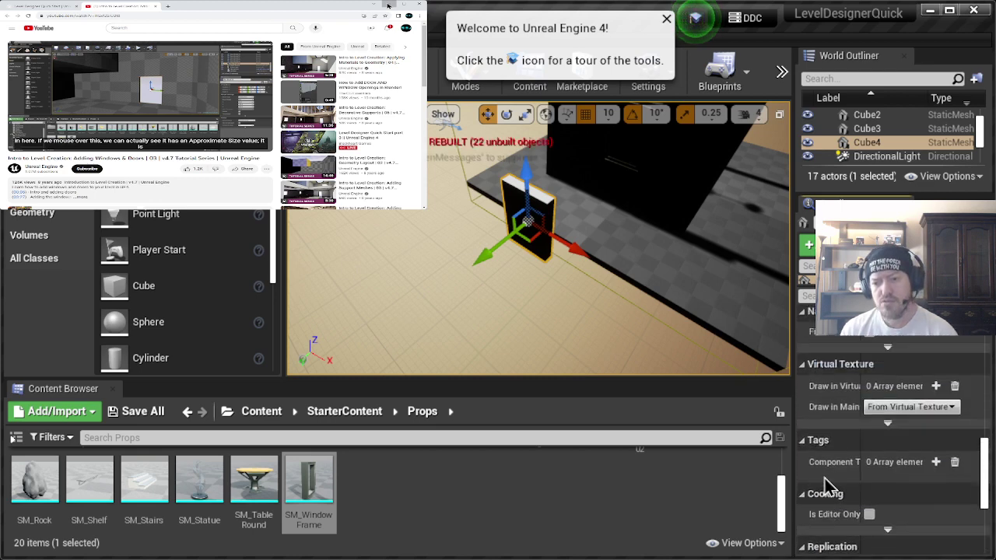
scroll(827, 486, "up", 8)
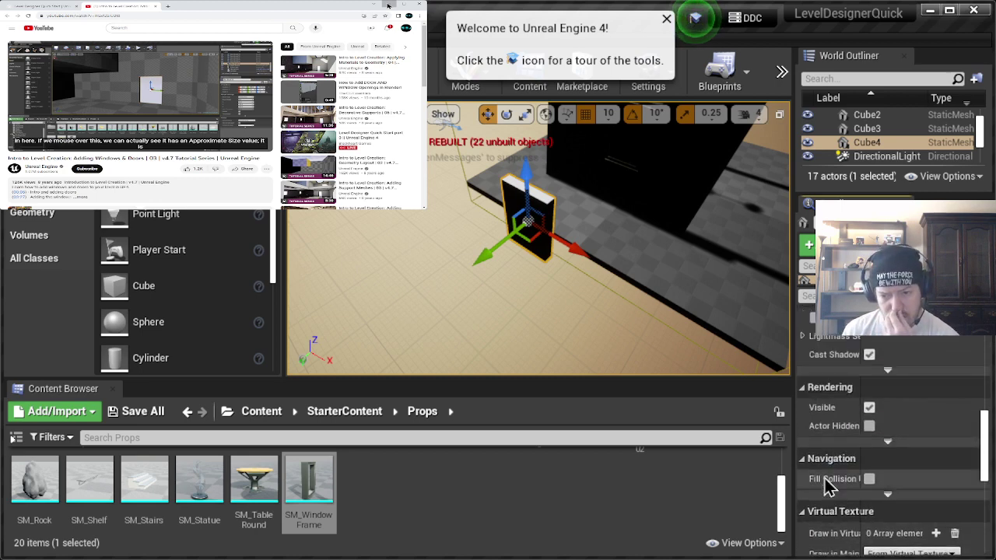
scroll(828, 486, "up", 5)
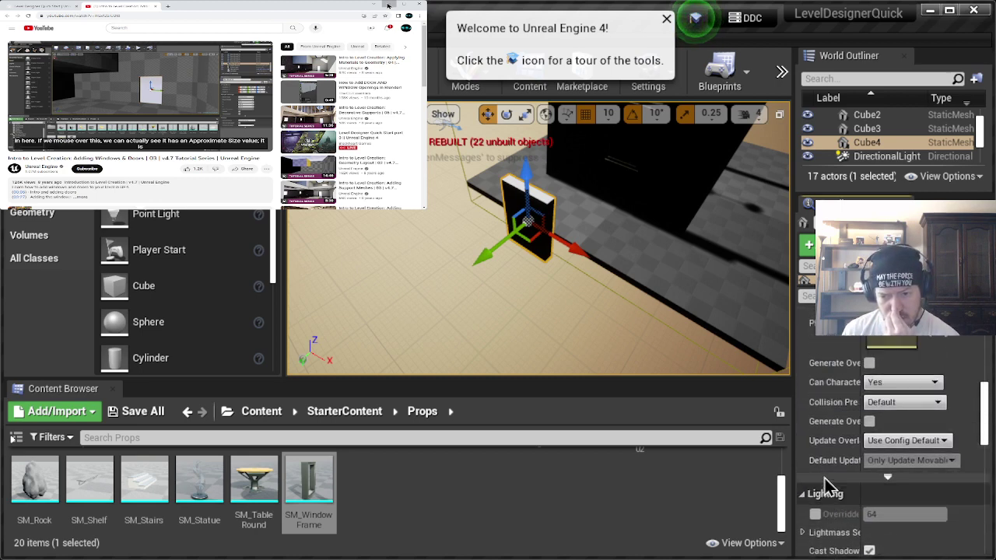
scroll(827, 486, "up", 5)
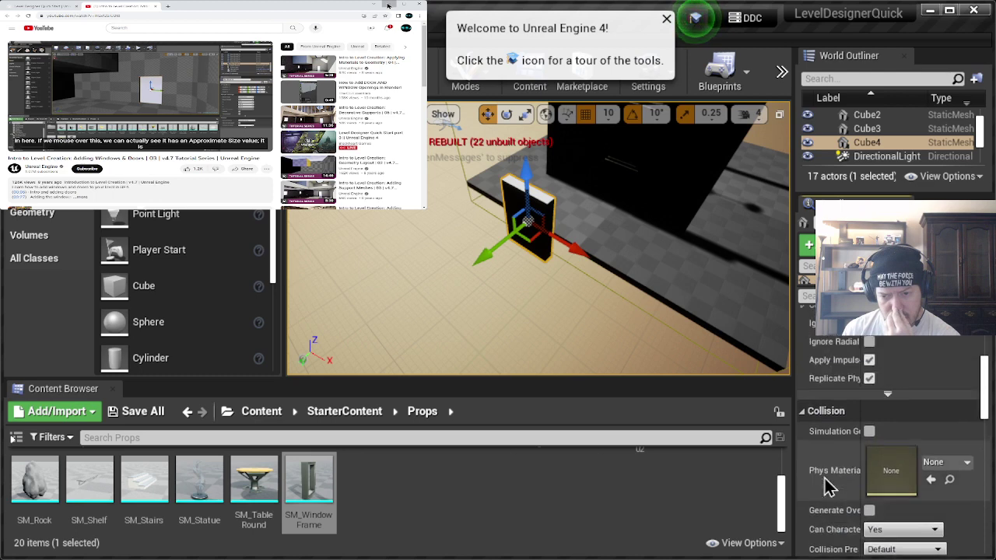
scroll(829, 485, "up", 4)
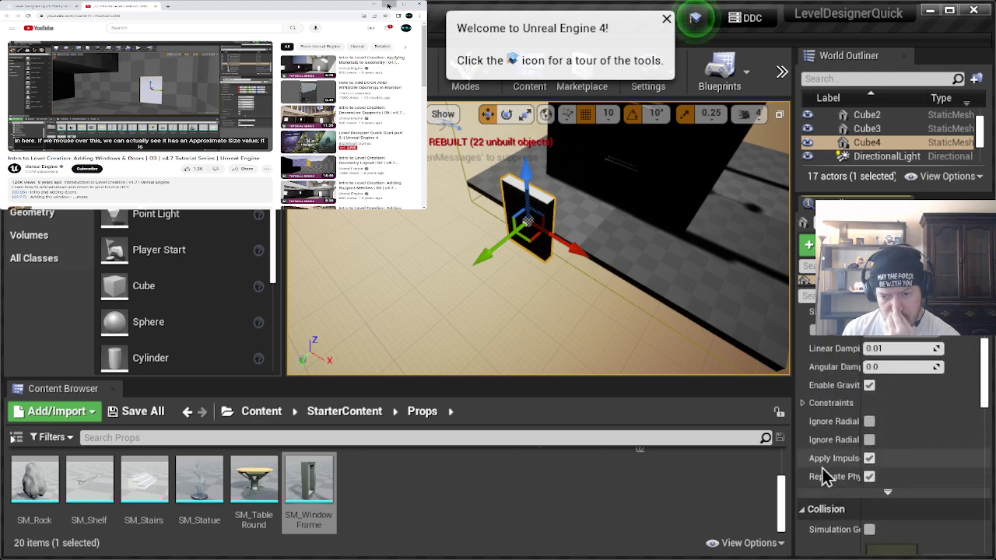
left_click(806, 429)
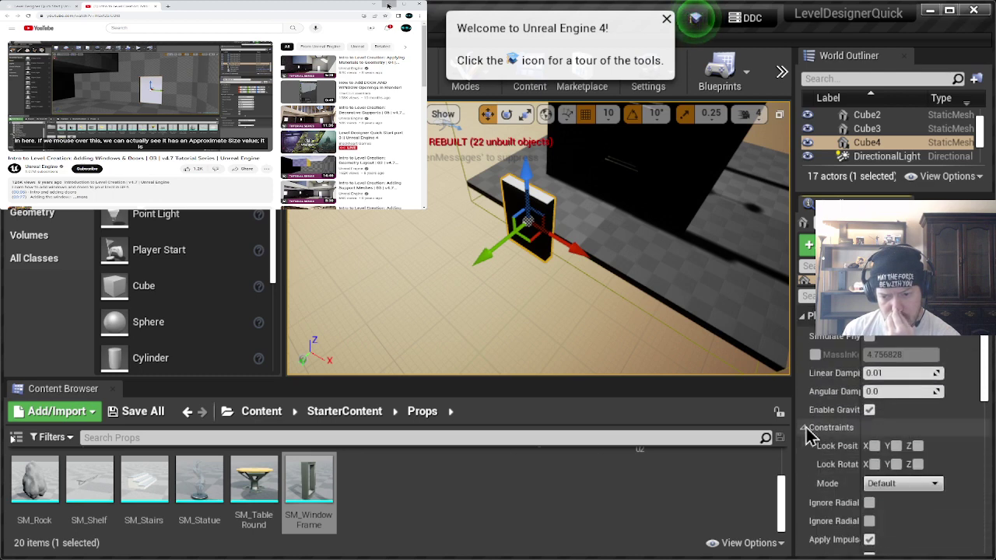
left_click(806, 428)
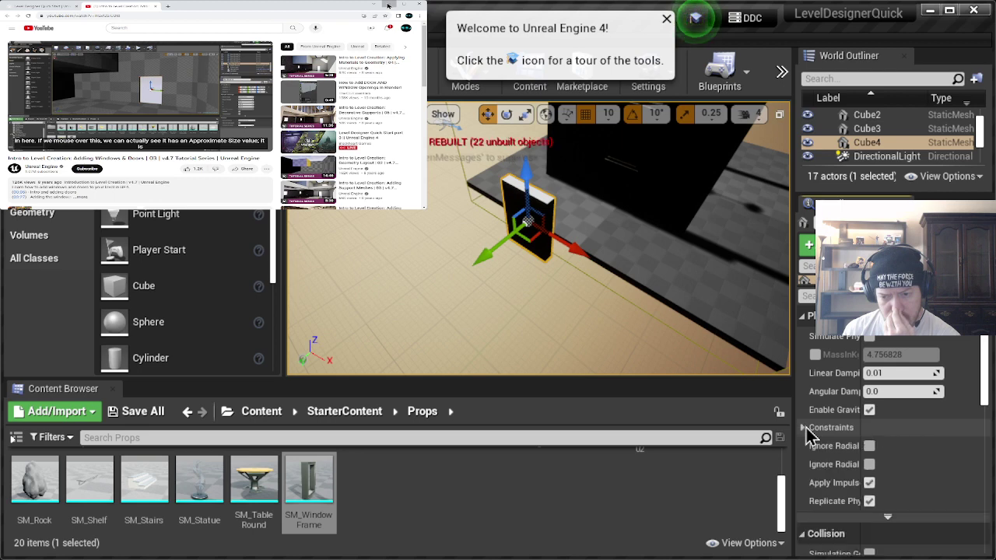
scroll(810, 433, "up", 3)
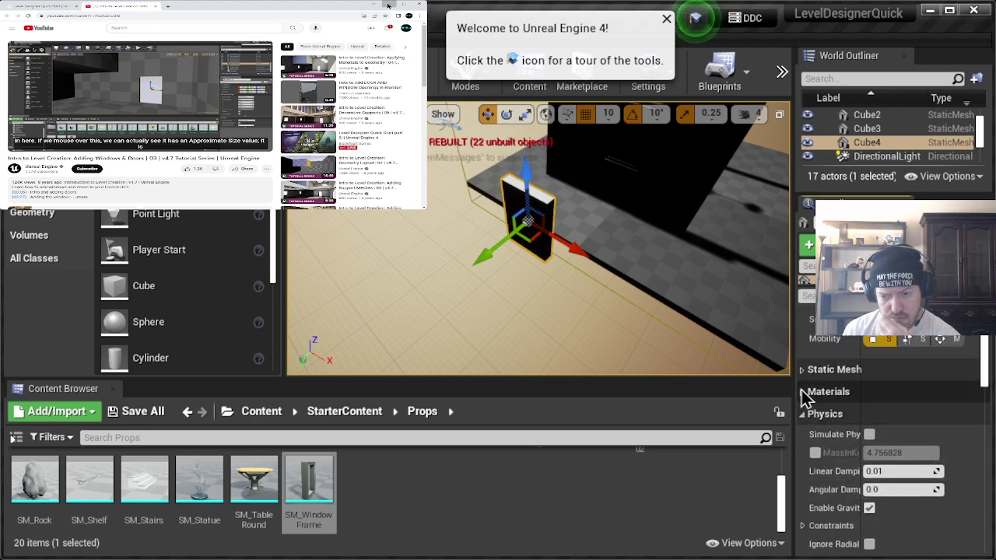
left_click(803, 393)
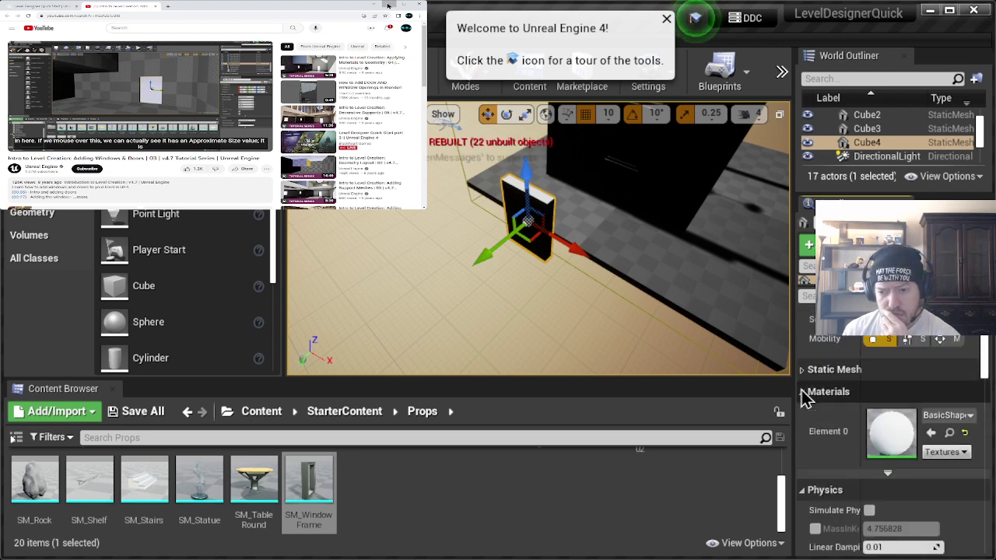
left_click(805, 394)
left_click(805, 373)
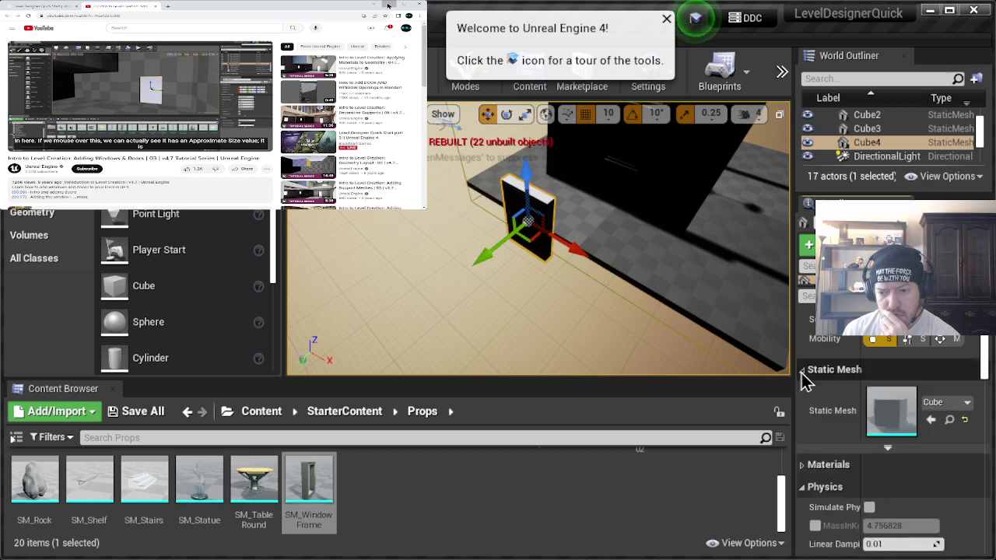
left_click(804, 372)
scroll(820, 428, "up", 2)
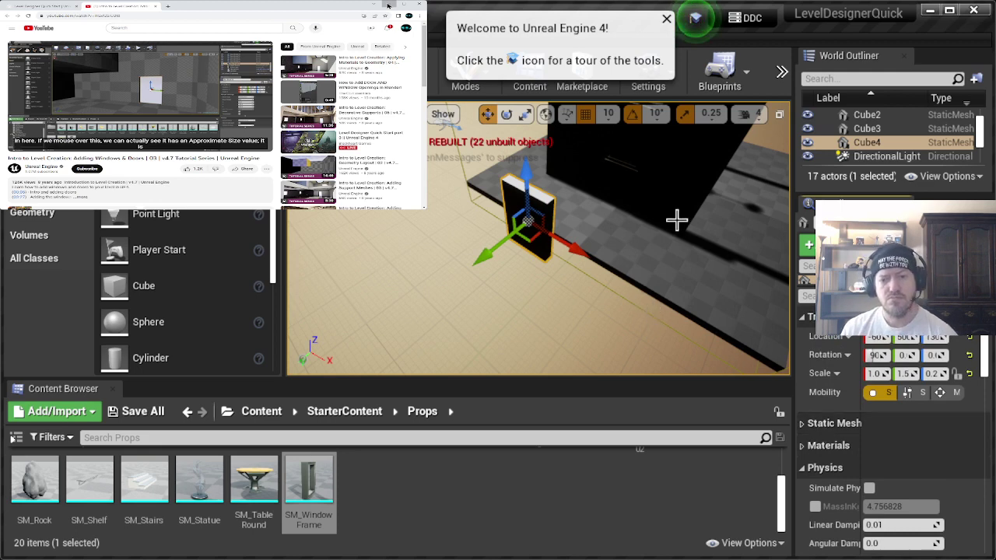
Step: Turn the view toward the walls and drag Cube4 along Y from 500 to 330
right_click_drag(676, 222, 728, 224)
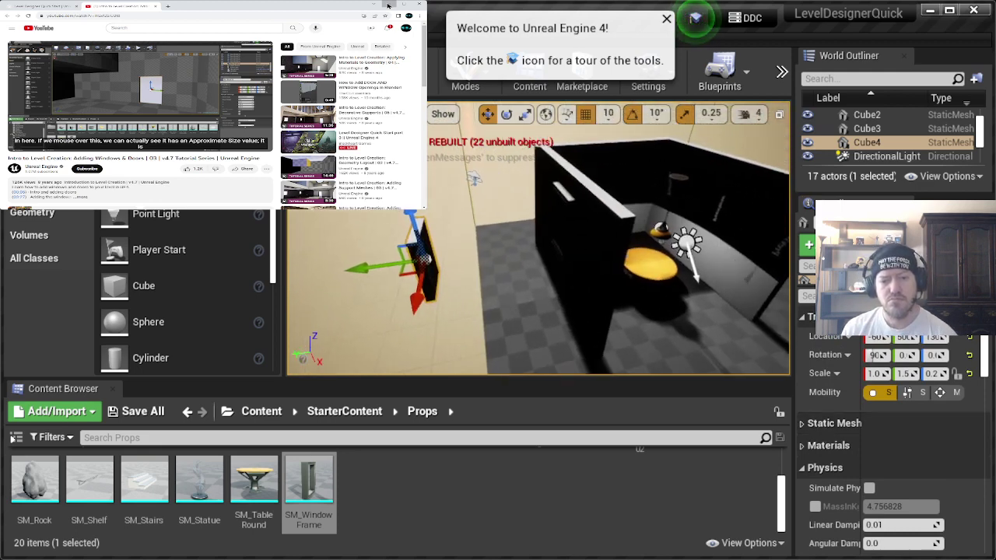
left_click_drag(374, 262, 482, 256)
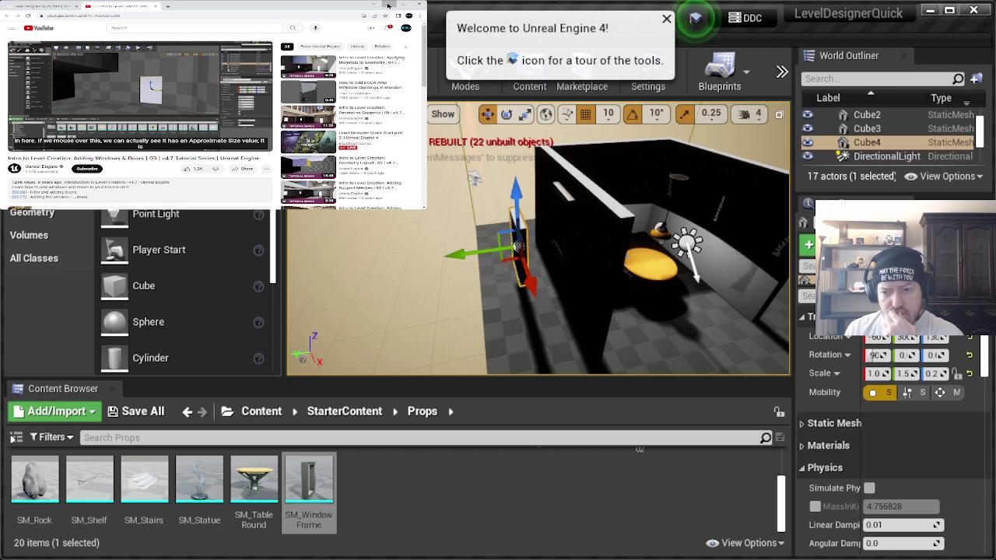
scroll(930, 438, "down", 1)
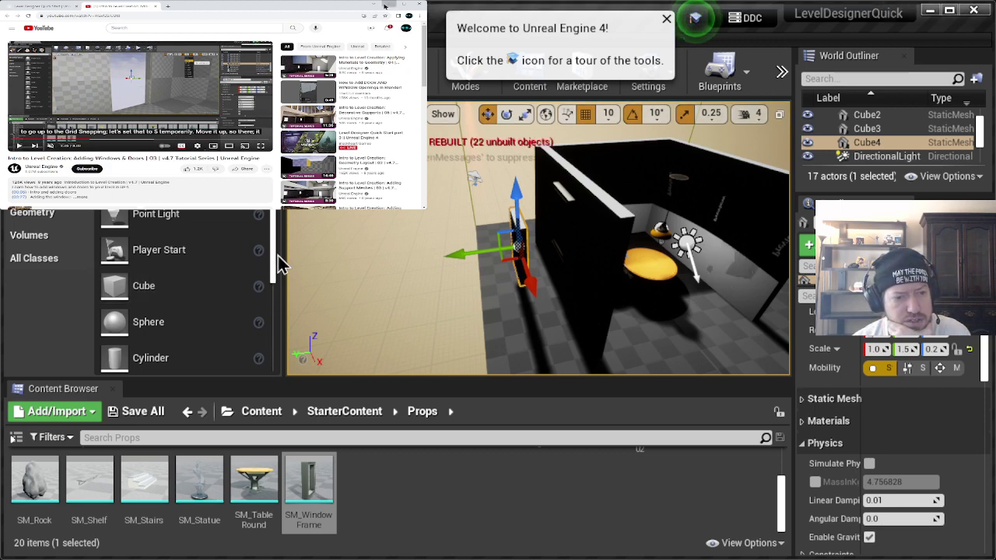
Step: Scroll through the Details panel and show the Geometry brushes in Place mode
scroll(275, 261, "down", 4)
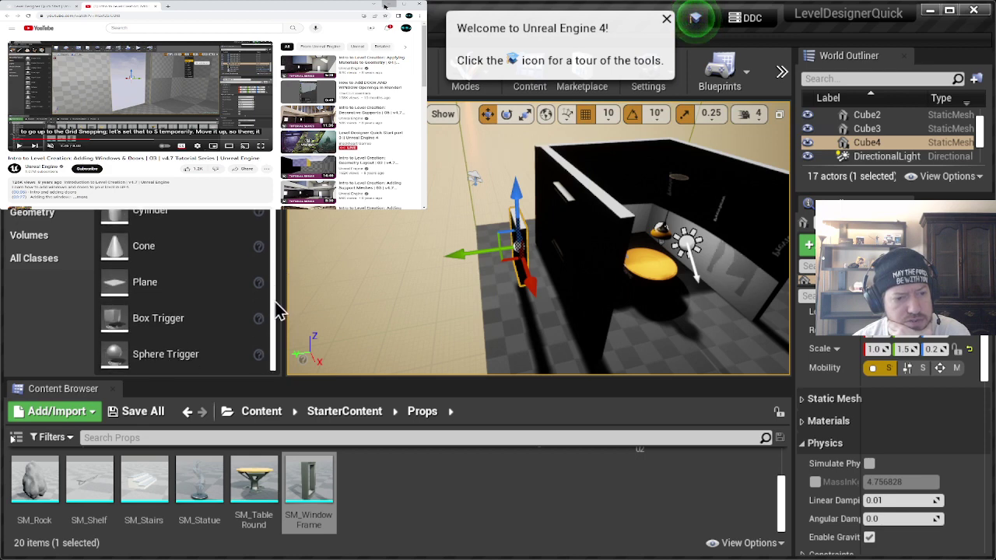
scroll(270, 290, "up", 4)
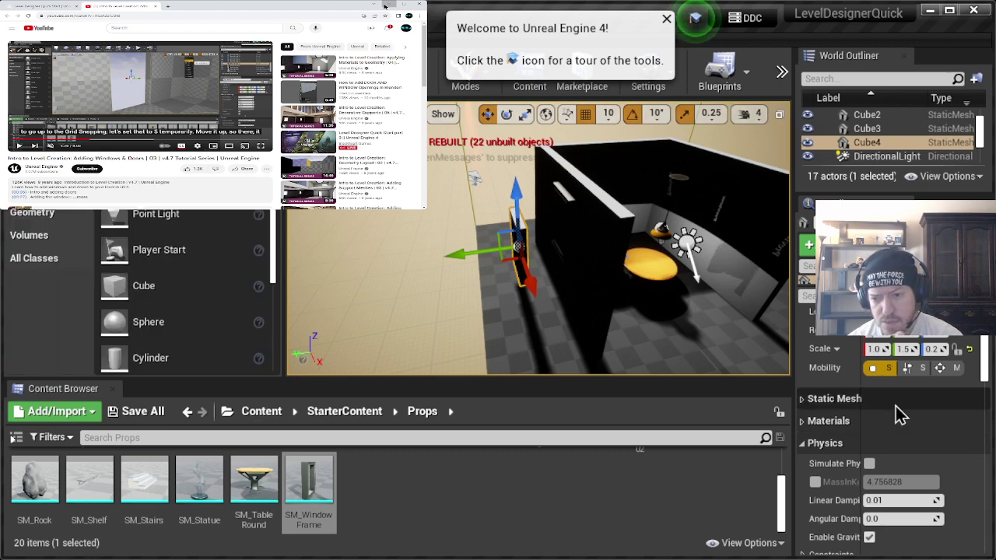
scroll(899, 414, "down", 5)
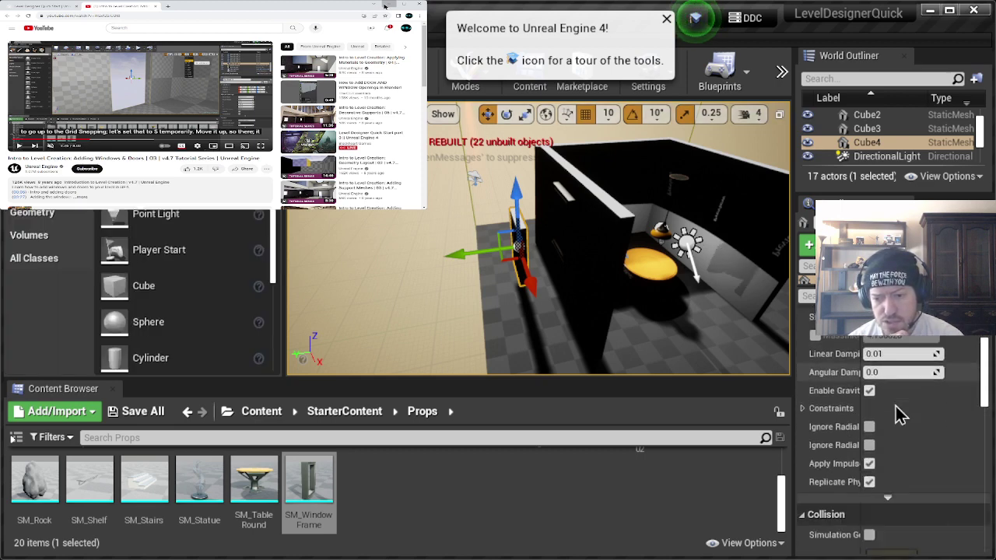
scroll(899, 415, "down", 6)
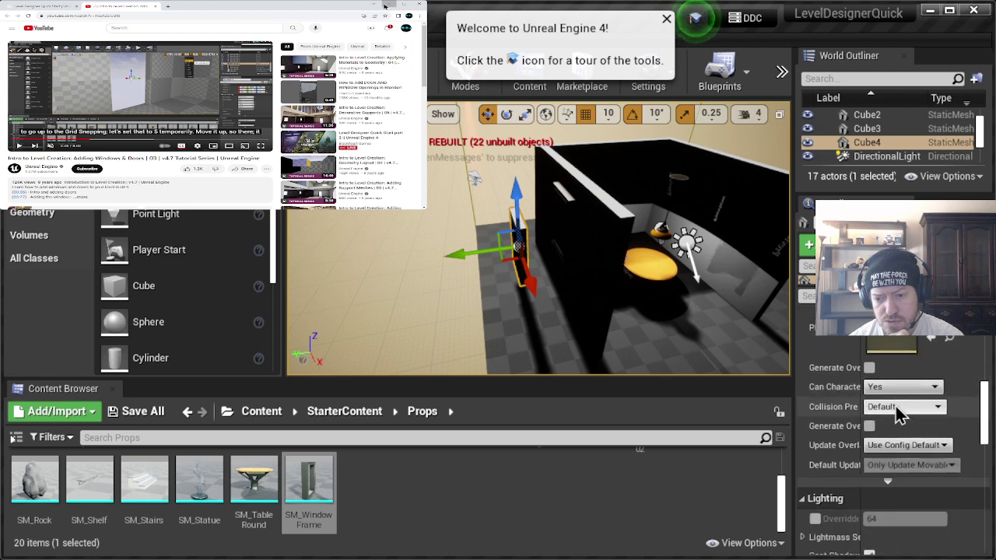
scroll(899, 415, "down", 1)
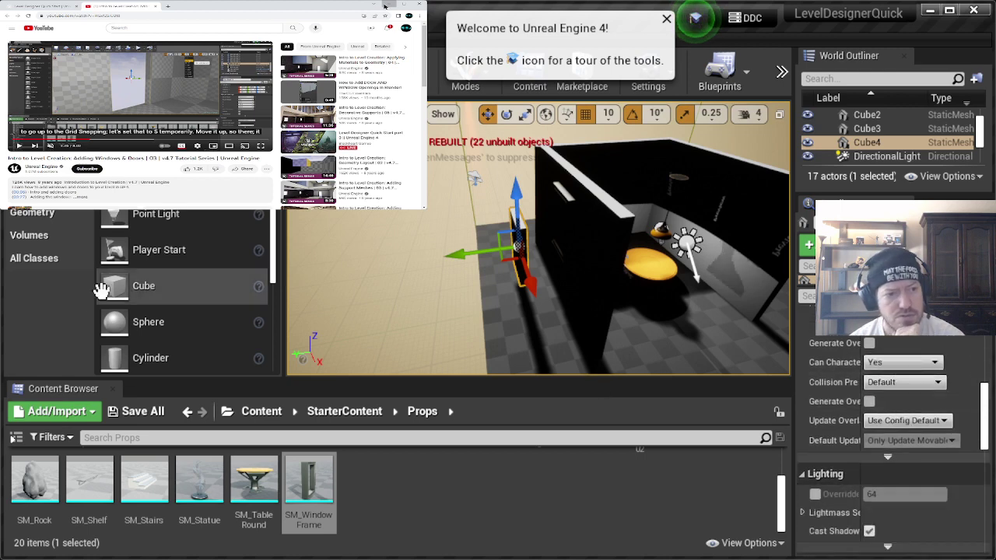
left_click(35, 218)
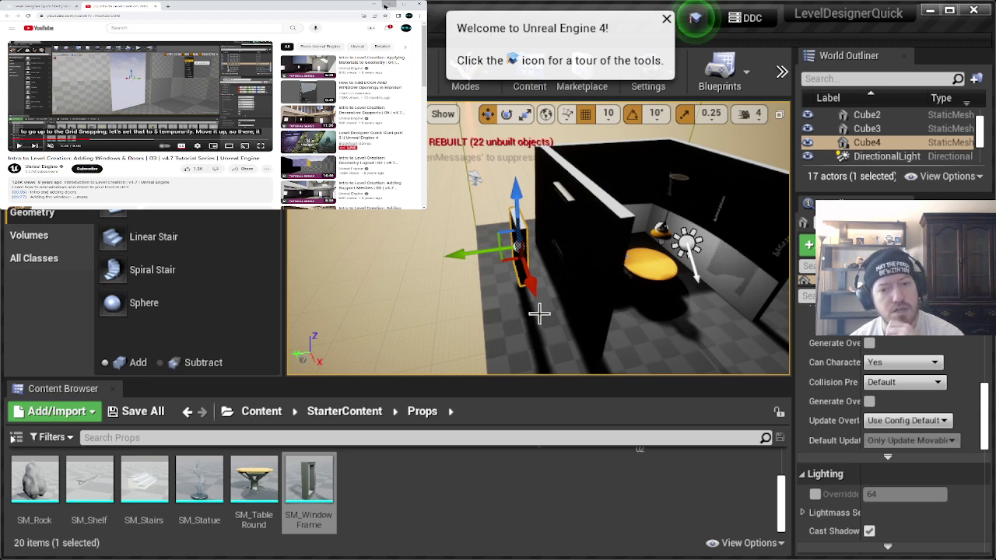
Step: Delete Cube4 and drag a Box brush from Geometry beside the room's wall
left_click(882, 142)
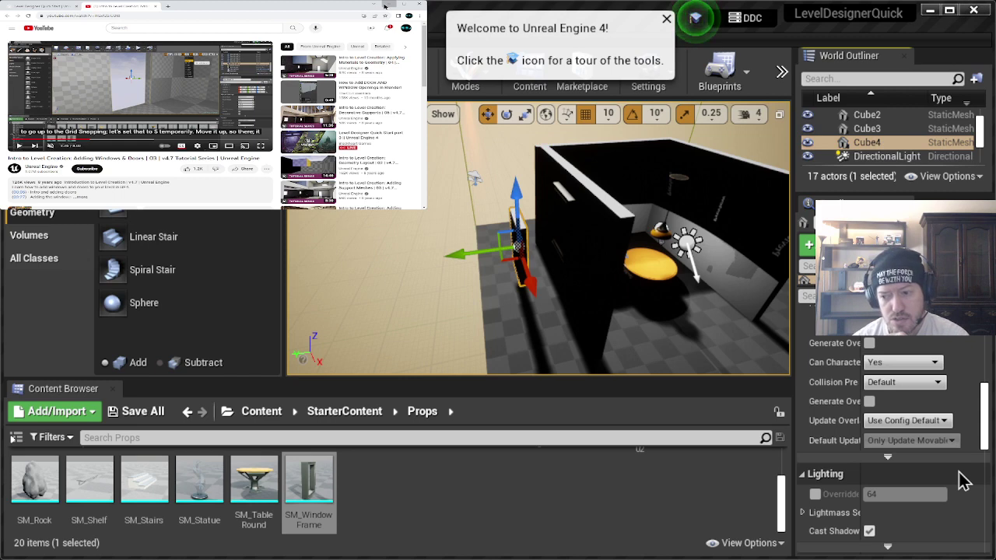
key("Delete")
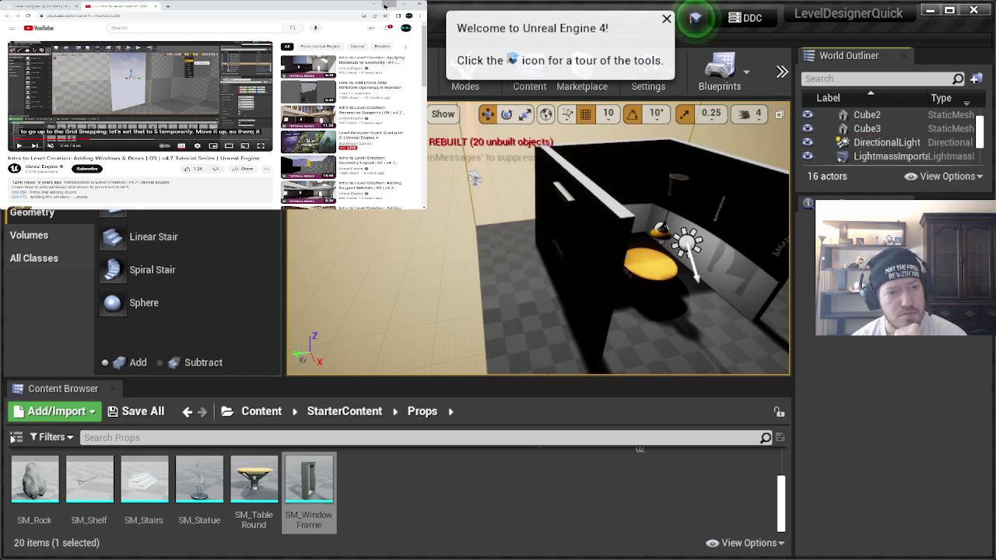
mouse_move(113, 203)
left_mouse_down()
mouse_move(280, 208)
mouse_move(484, 267)
left_mouse_up()
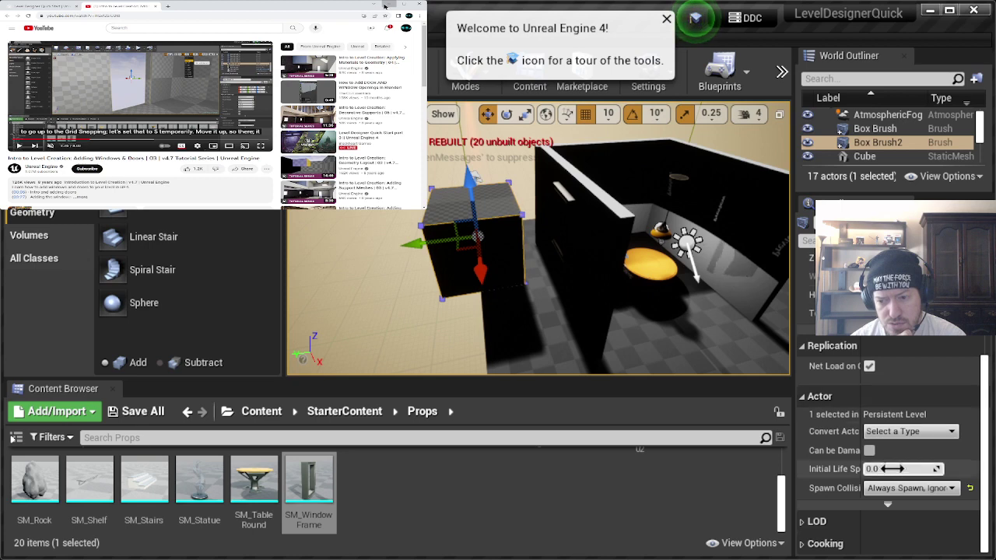
Step: Change Box Brush2's Brush Type from Additive to Subtractive
left_click_drag(983, 477, 974, 356)
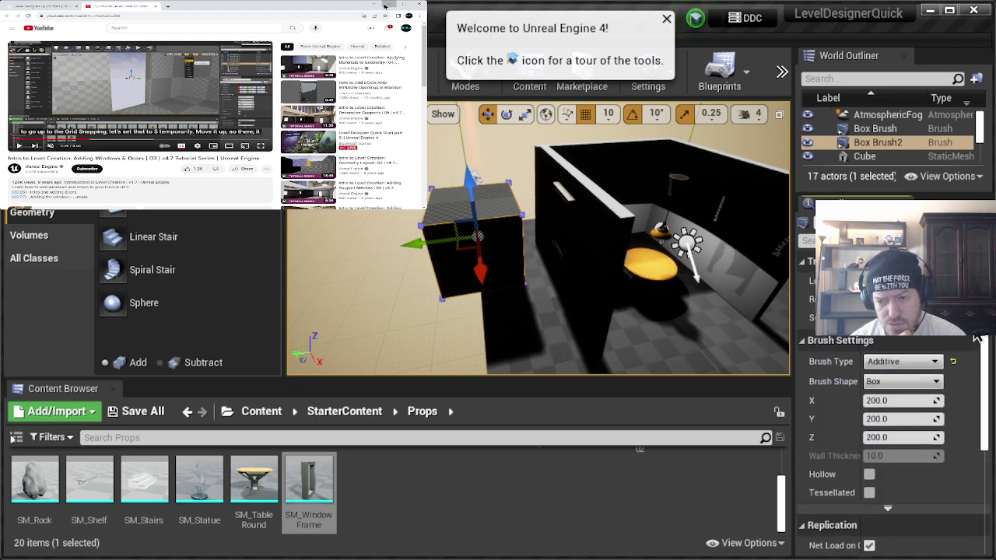
left_click(898, 387)
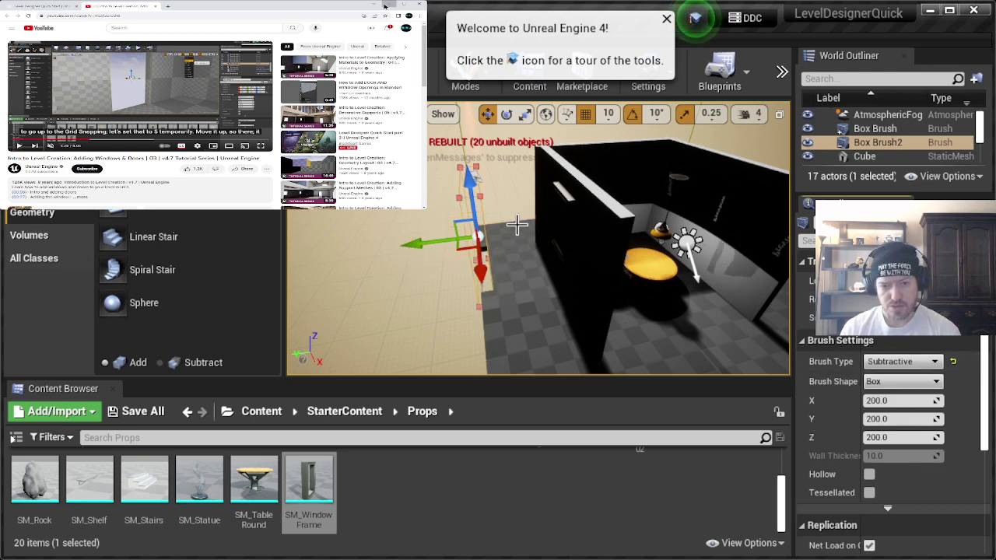
Step: Move the 200-unit subtractive Box Brush2 into the black wall and raise it within it
right_click_drag(627, 338, 490, 315)
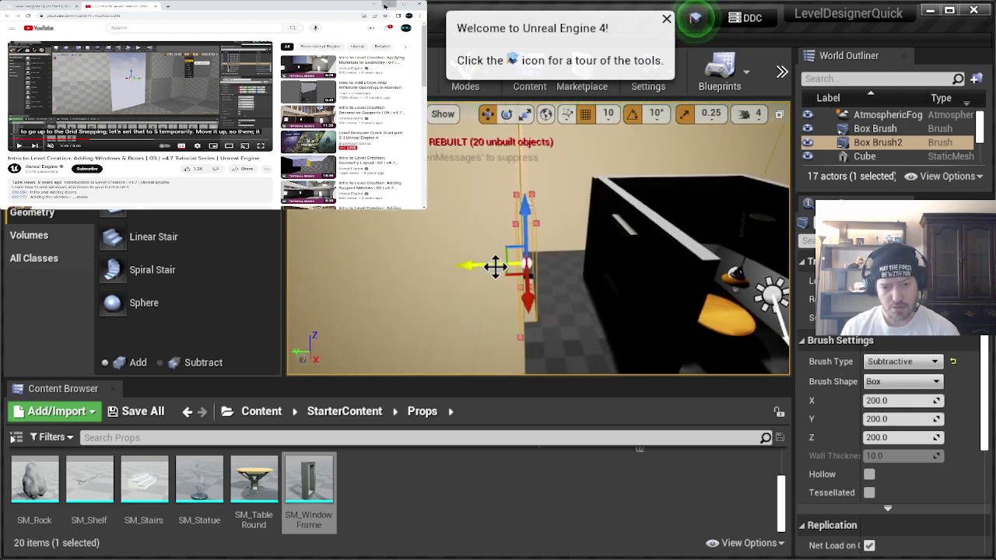
left_click_drag(495, 266, 572, 266)
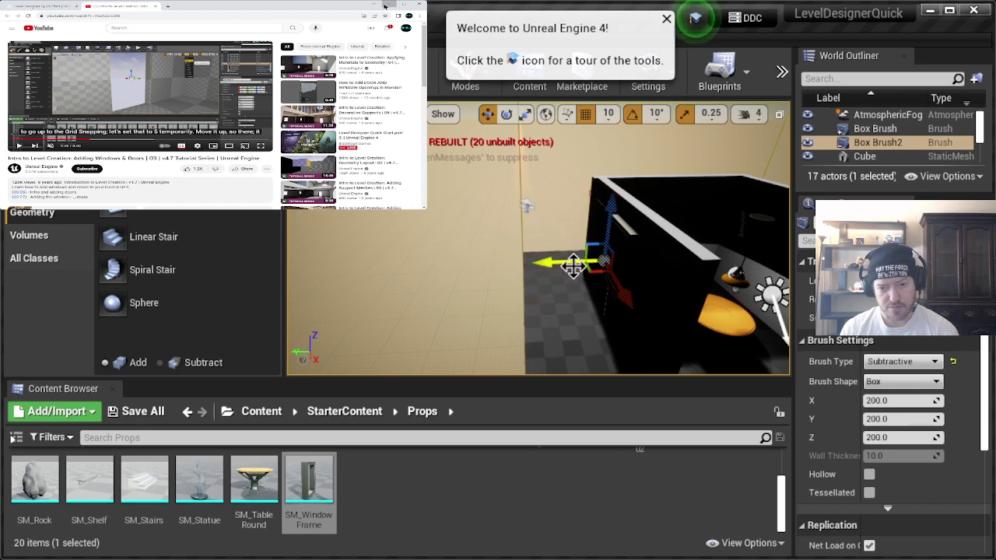
mouse_move(527, 205)
right_mouse_down()
mouse_move(587, 196)
mouse_move(658, 315)
right_mouse_up()
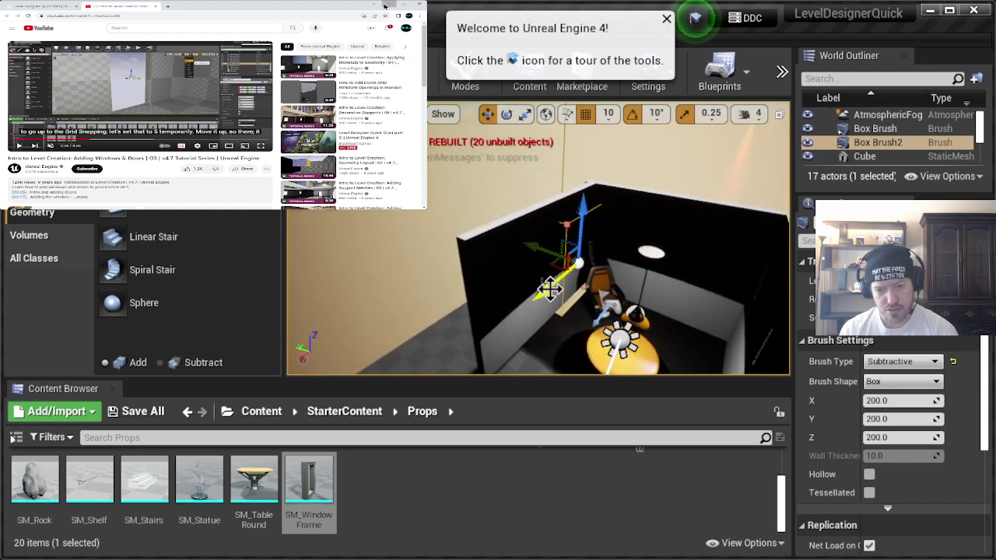
left_click_drag(519, 309, 494, 327)
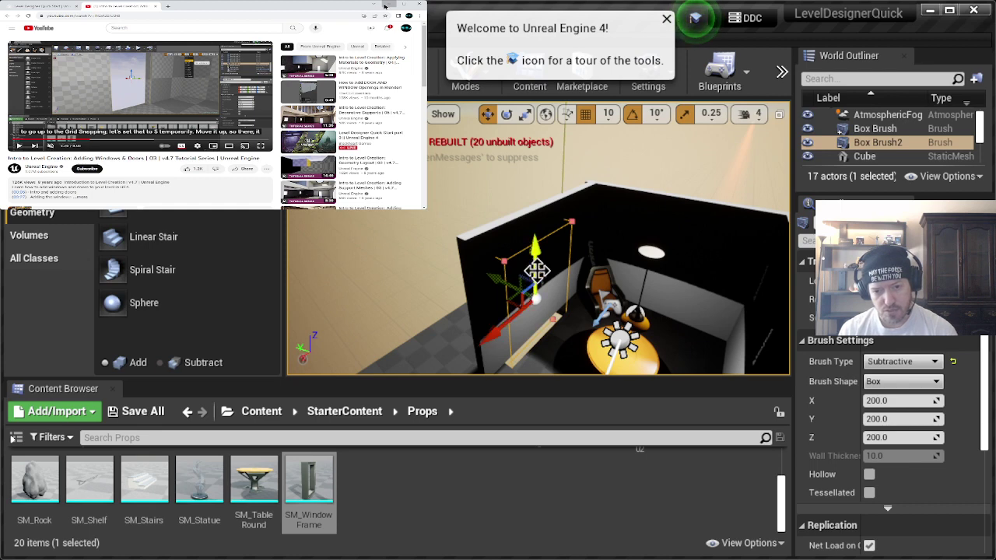
left_click_drag(538, 271, 530, 236)
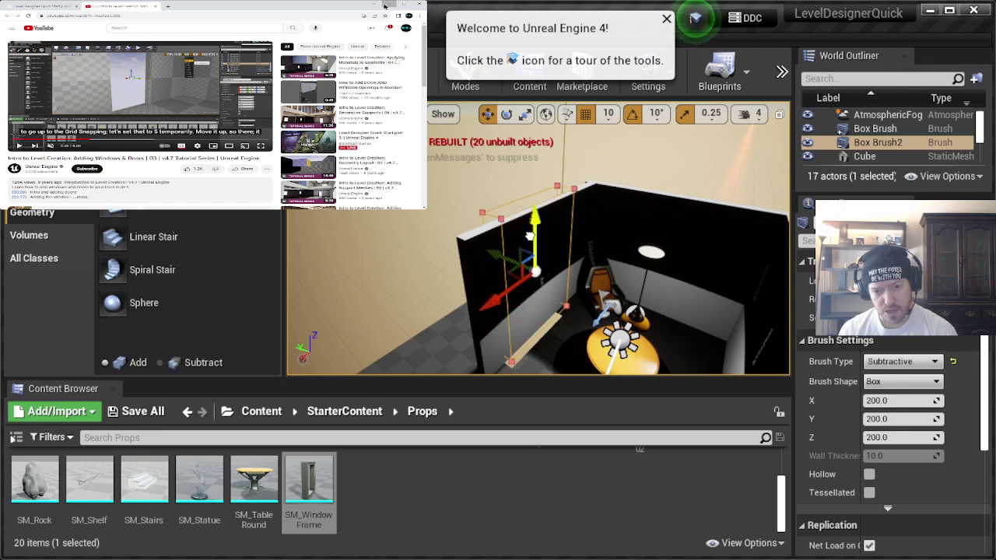
mouse_move(529, 236)
right_mouse_down()
mouse_move(505, 197)
mouse_move(531, 246)
right_mouse_up()
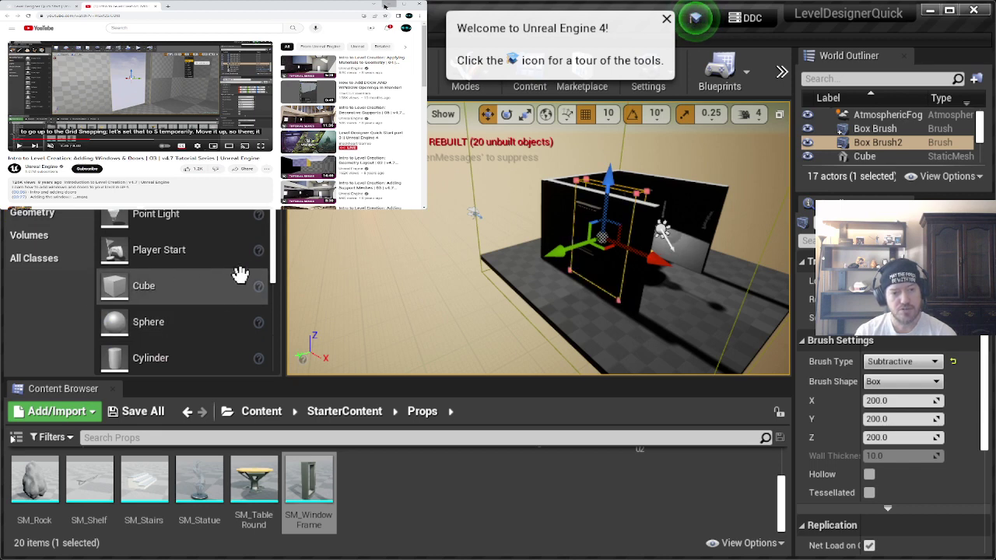
Step: Show the Geometry category's brushes again in the Modes panel's Basic list
left_click_drag(275, 263, 267, 222)
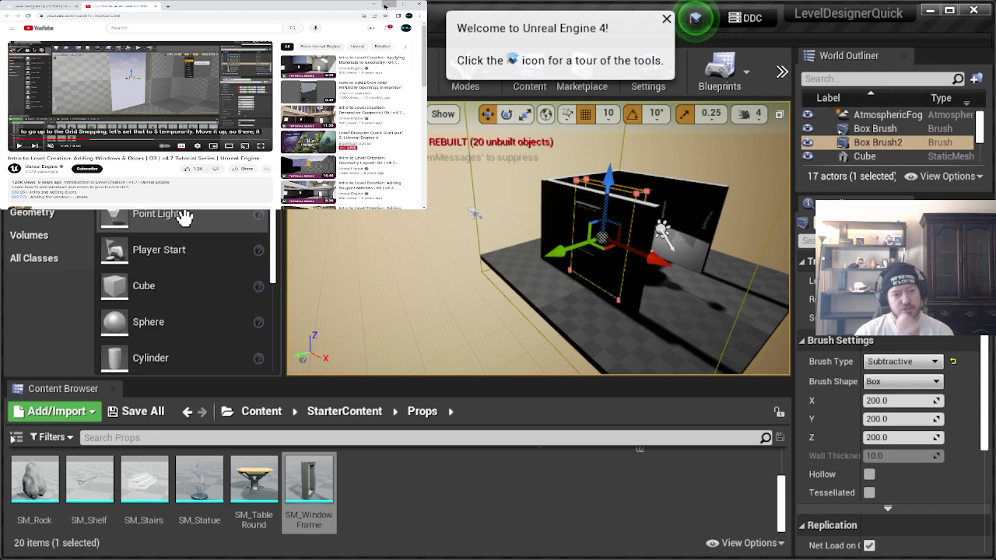
left_click(66, 223)
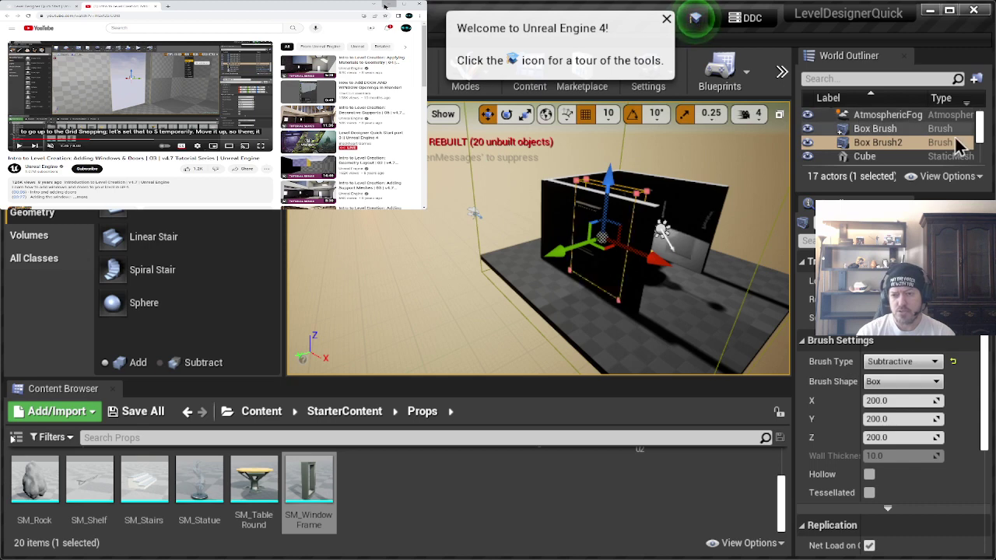
left_click_drag(982, 137, 986, 130)
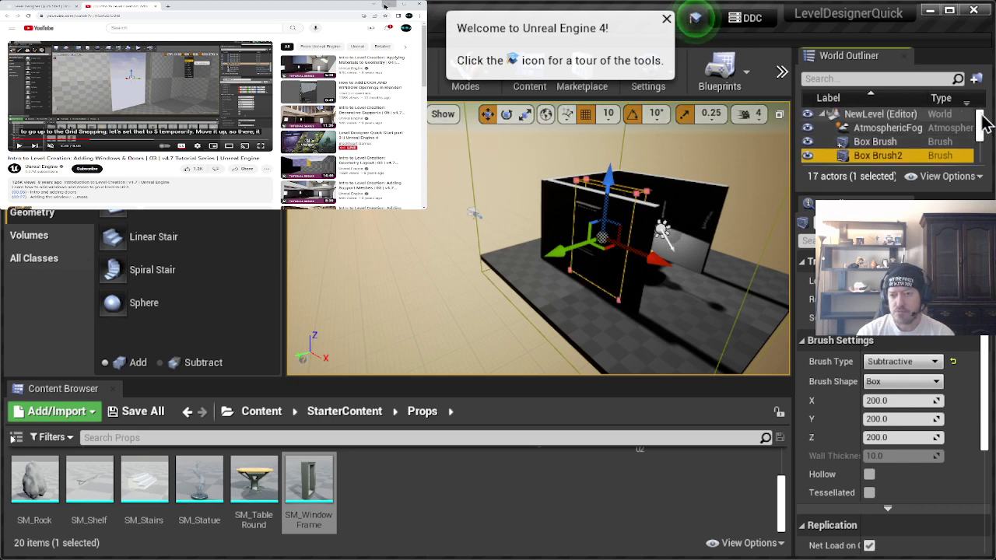
left_click_drag(982, 125, 974, 144)
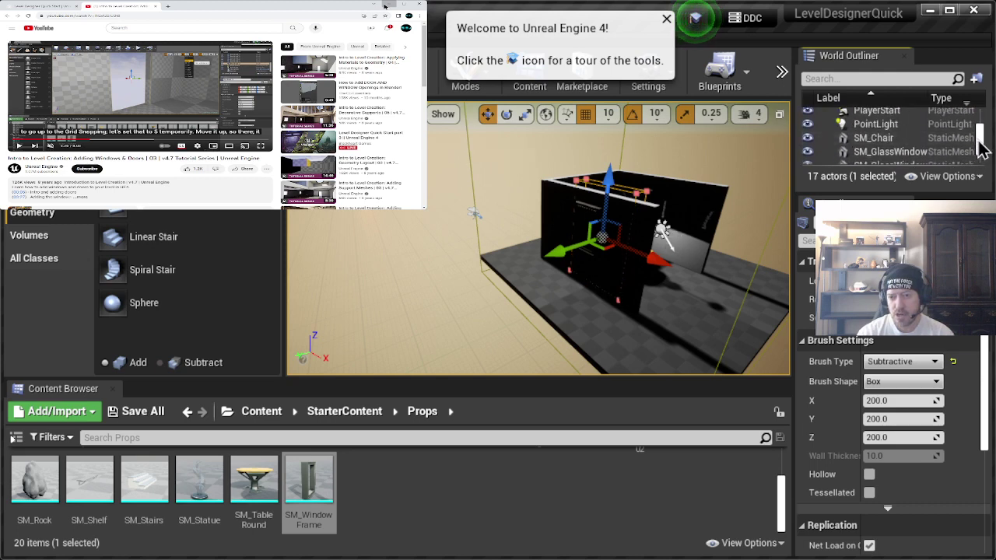
scroll(983, 148, "up", 1)
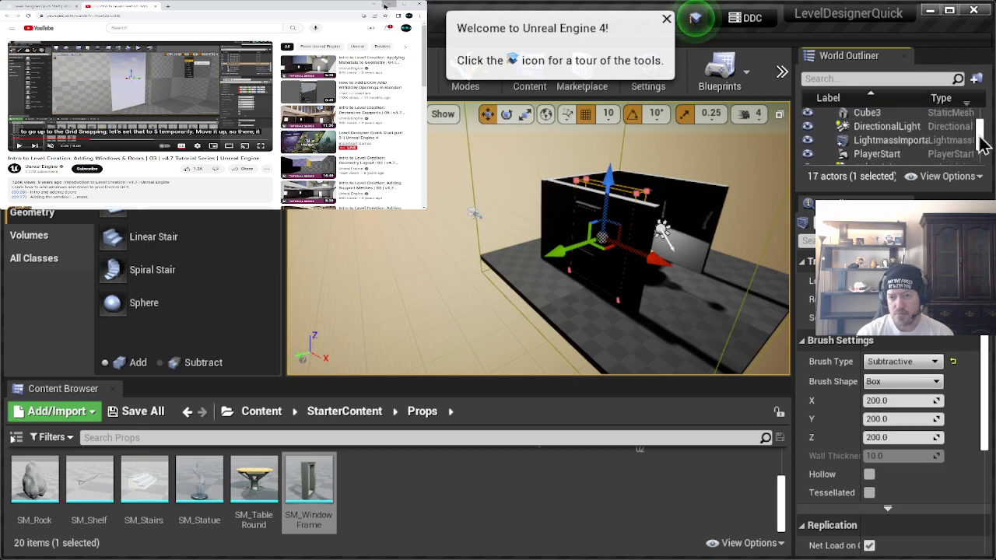
scroll(985, 144, "down", 2)
scroll(985, 144, "up", 3)
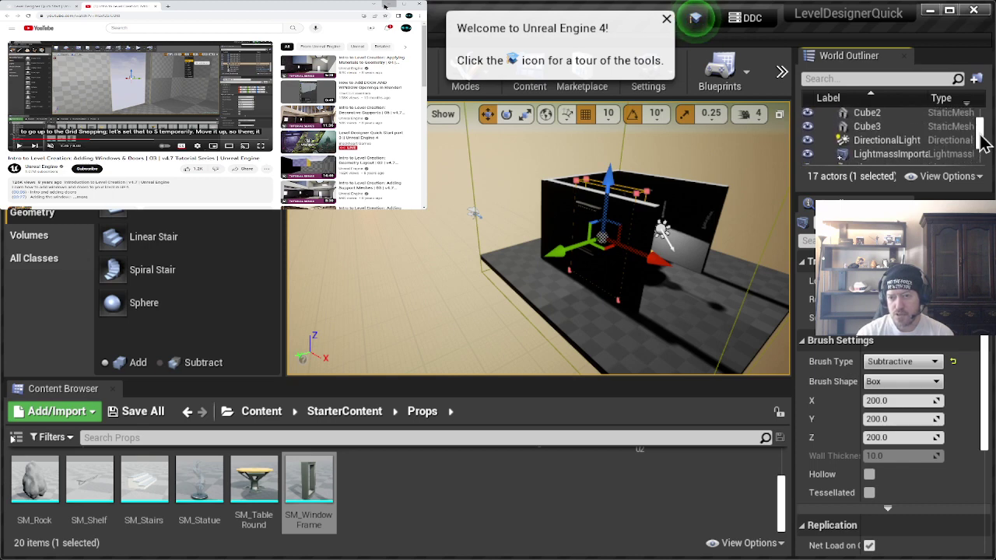
scroll(982, 136, "up", 3)
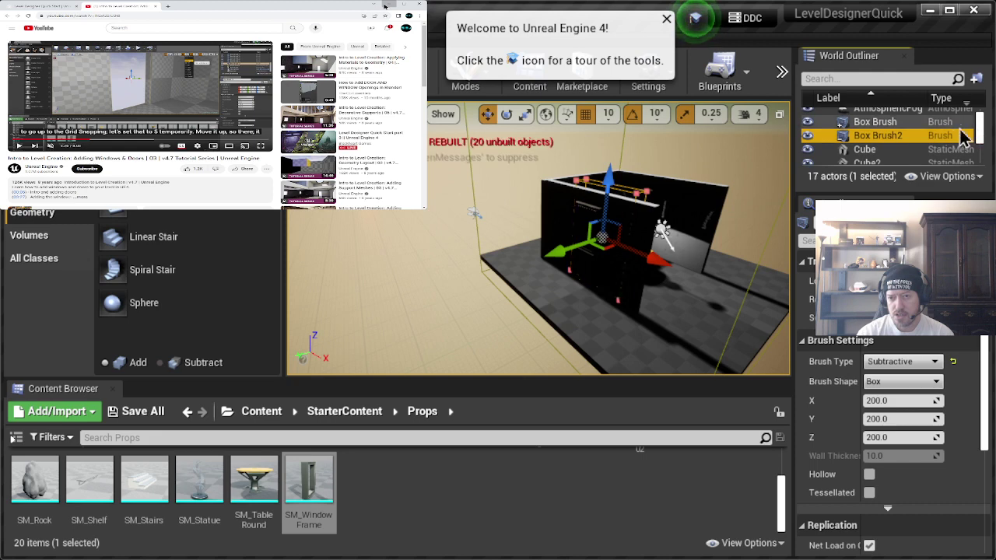
left_click(894, 123)
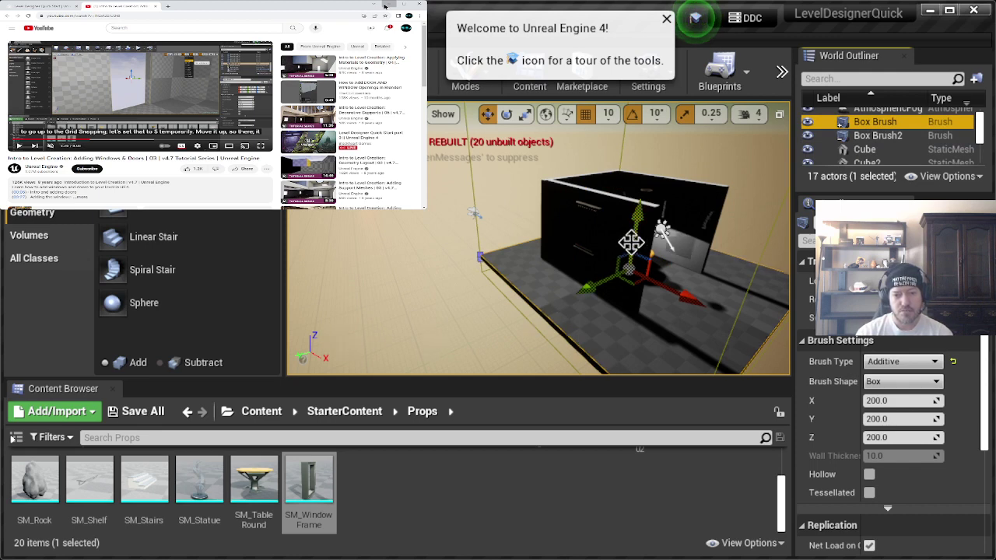
left_click(871, 136)
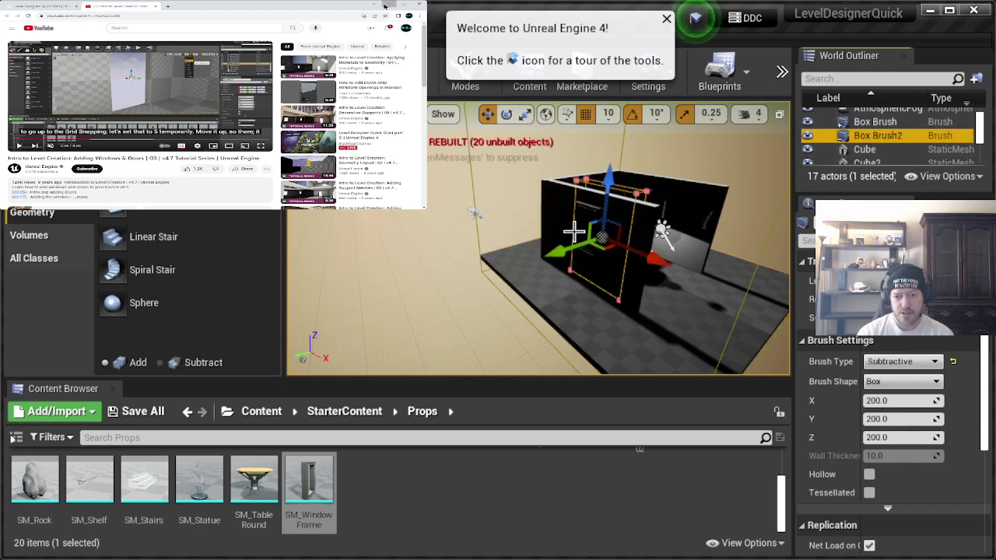
Step: Lower the subtractive Box Brush2 slightly and slide it further along the black wall
left_click_drag(601, 209, 596, 221)
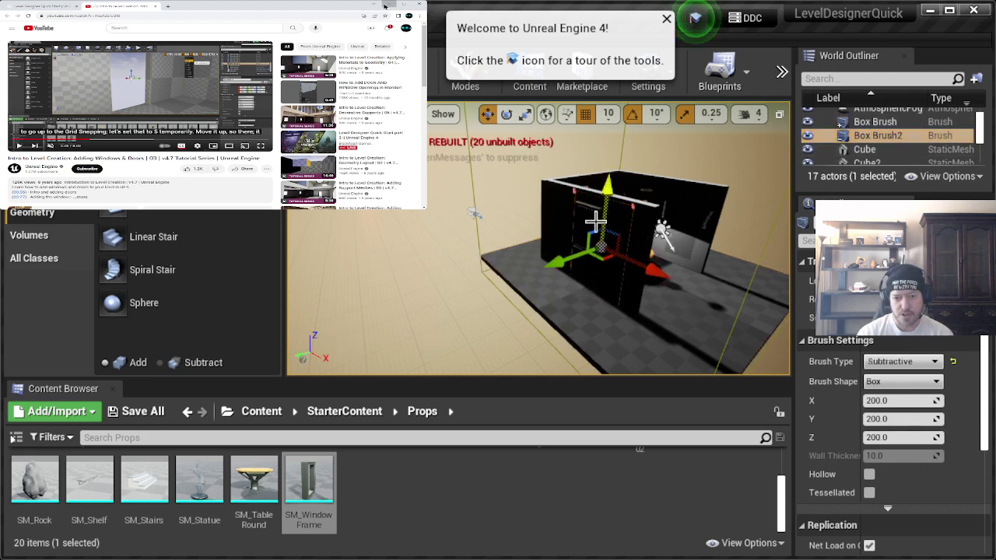
left_click_drag(566, 267, 517, 290)
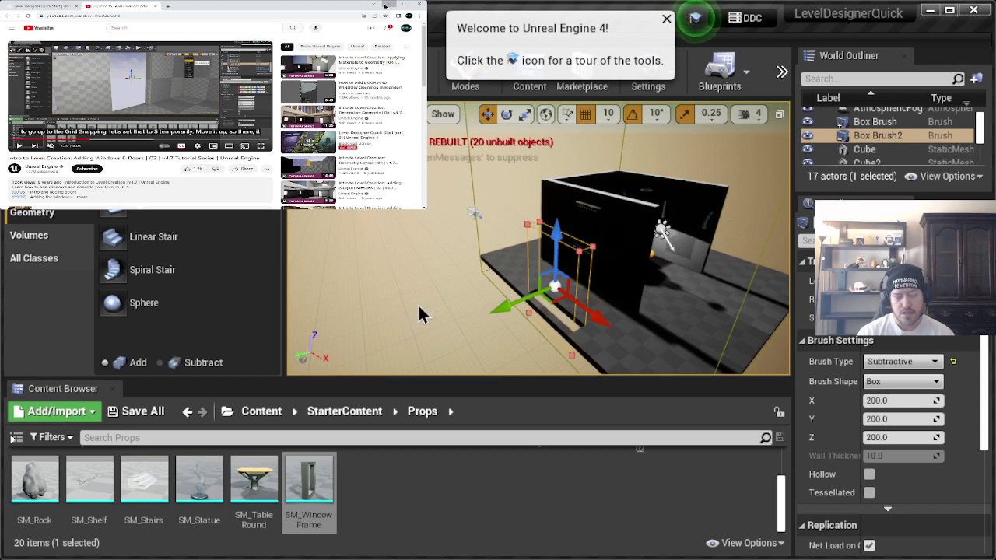
right_click_drag(537, 234, 413, 241)
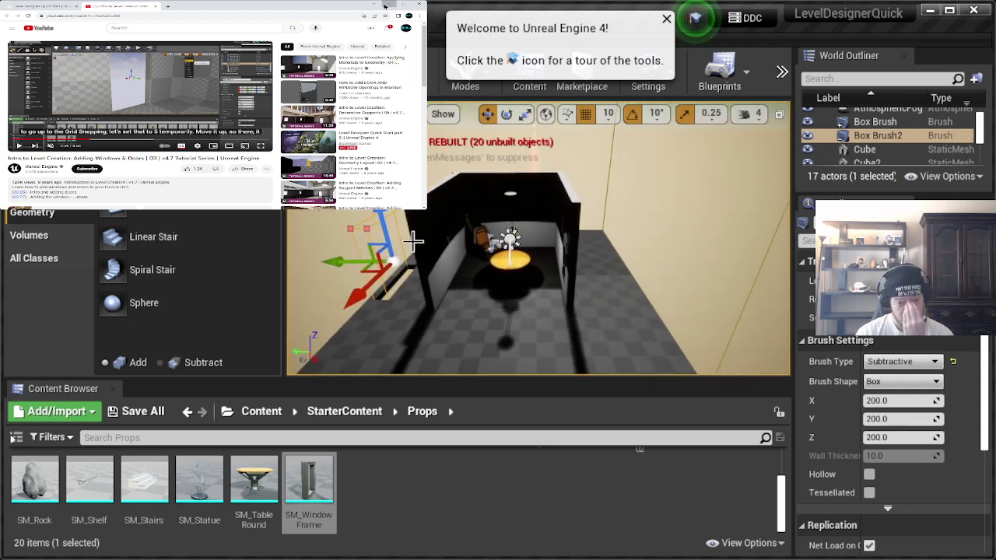
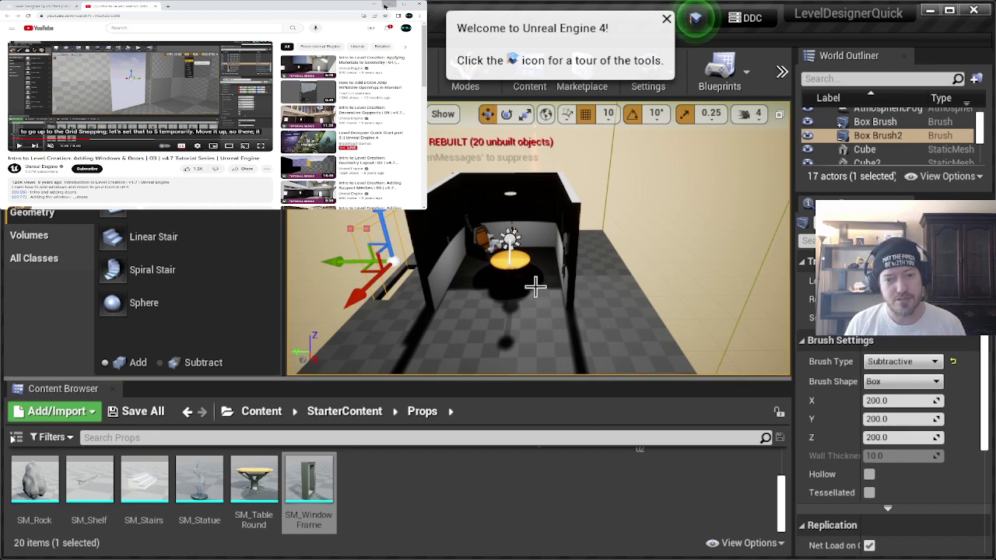
Step: Orbit the camera to a low side view of the room and close the YouTube tutorial tab
mouse_move(536, 267)
right_mouse_down()
mouse_move(520, 227)
mouse_move(508, 262)
mouse_move(412, 205)
right_mouse_up()
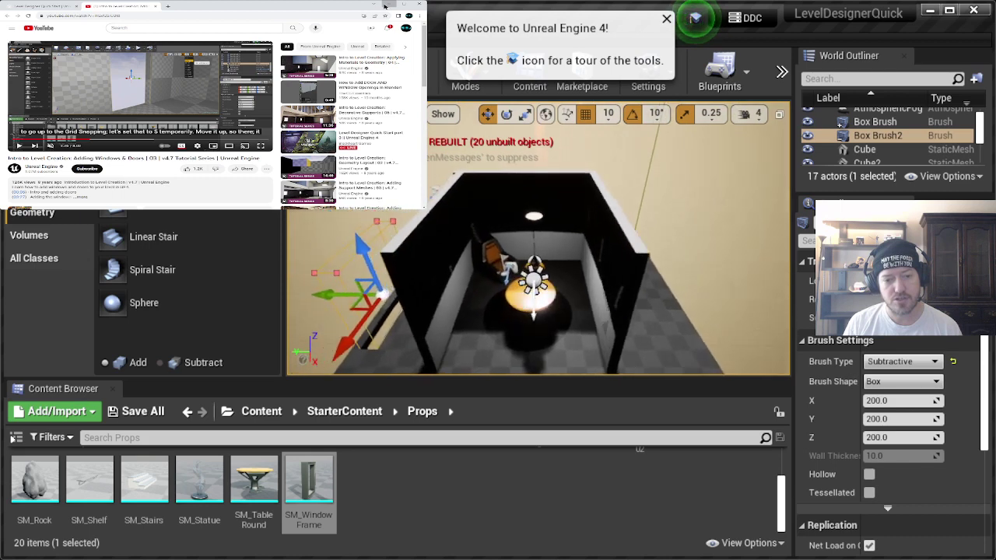
right_click_drag(554, 288, 554, 288)
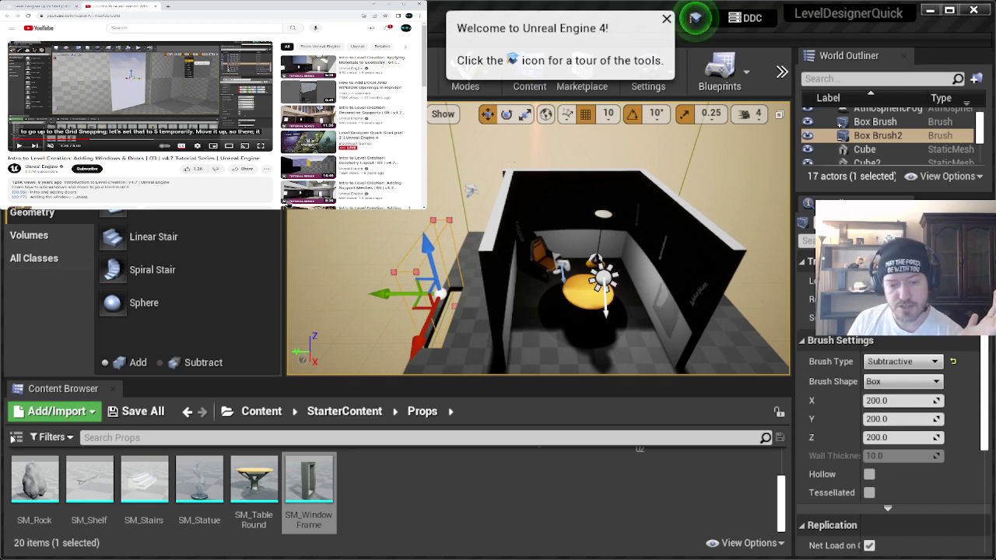
left_click(157, 7)
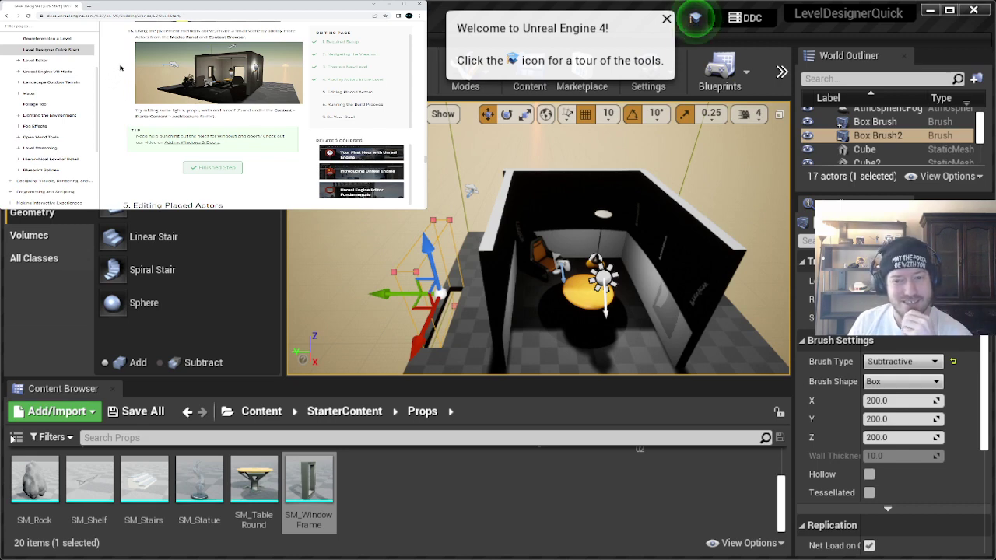
Step: Scroll the docs to section 5, Editing Placed Actors, and dismiss the Welcome to Unreal Engine 4 popup
scroll(125, 72, "down", 3)
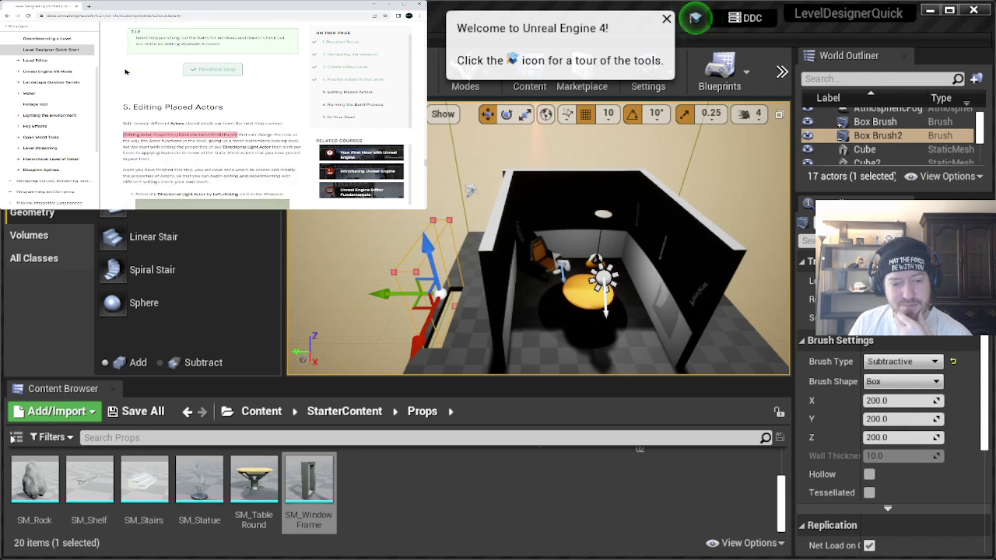
scroll(117, 75, "down", 1)
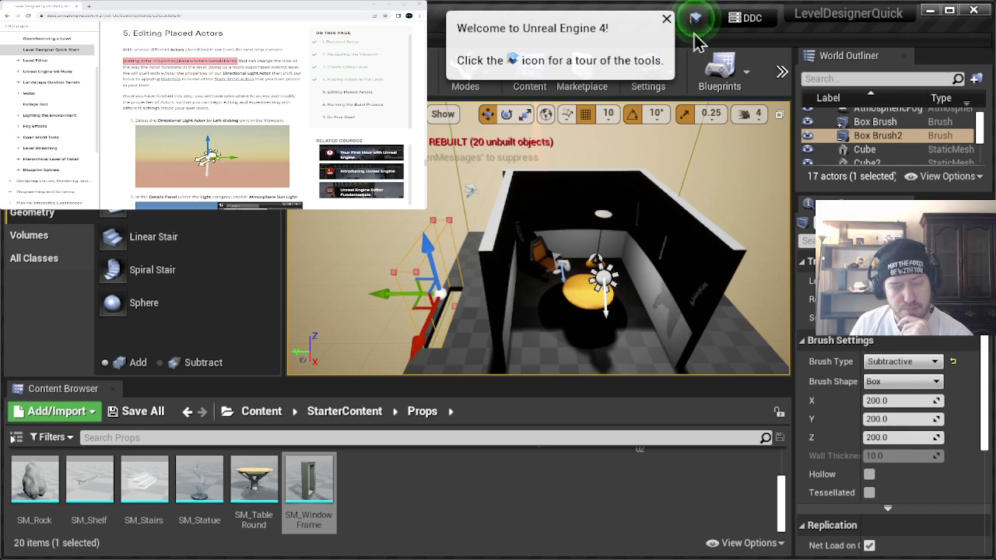
left_click(666, 18)
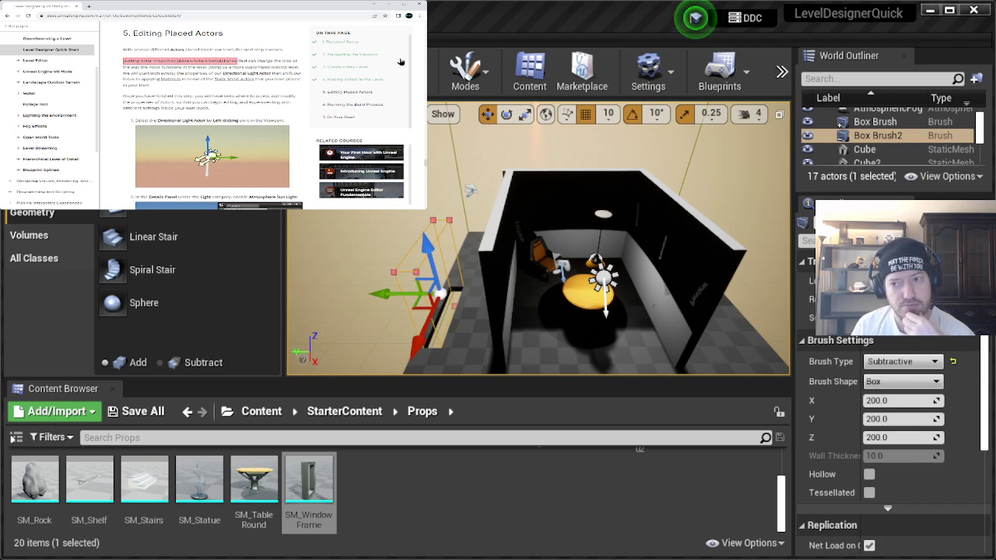
scroll(934, 155, "up", 1)
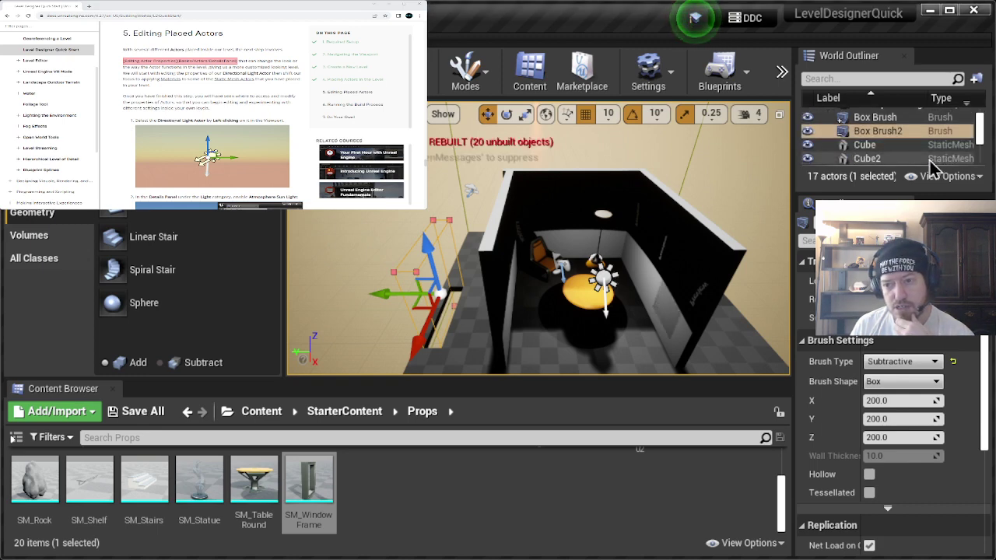
scroll(929, 159, "down", 3)
Step: Select the DirectionalLight in the World Outliner and scroll its Details down to the Light section
left_click(885, 135)
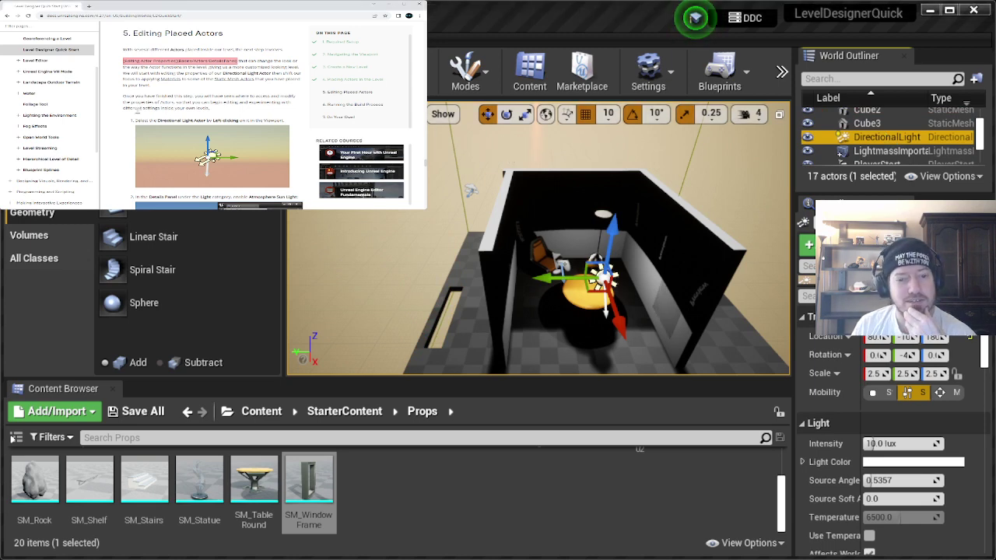
scroll(123, 104, "down", 2)
scroll(123, 104, "down", 3)
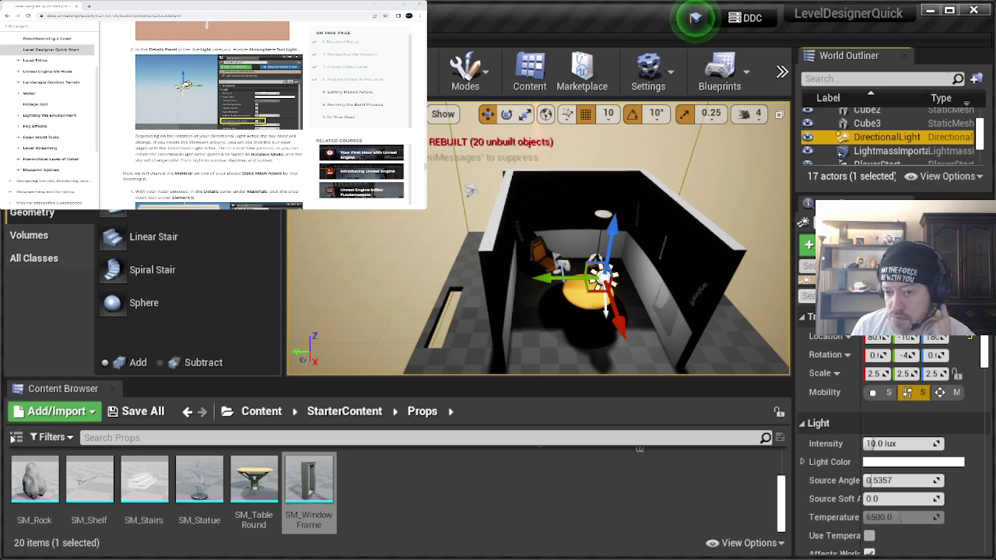
scroll(853, 359, "down", 2)
scroll(851, 359, "down", 2)
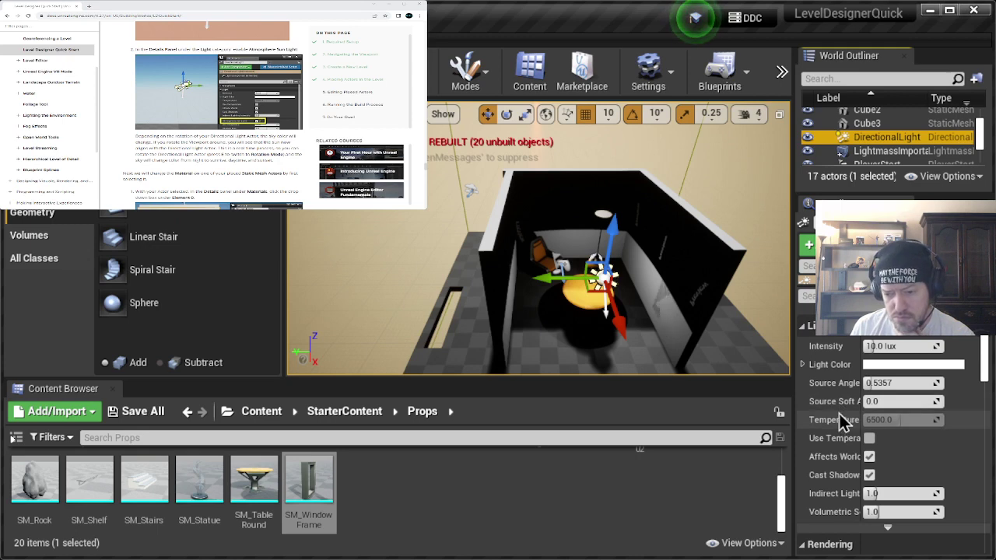
scroll(843, 421, "down", 1)
scroll(840, 416, "down", 1)
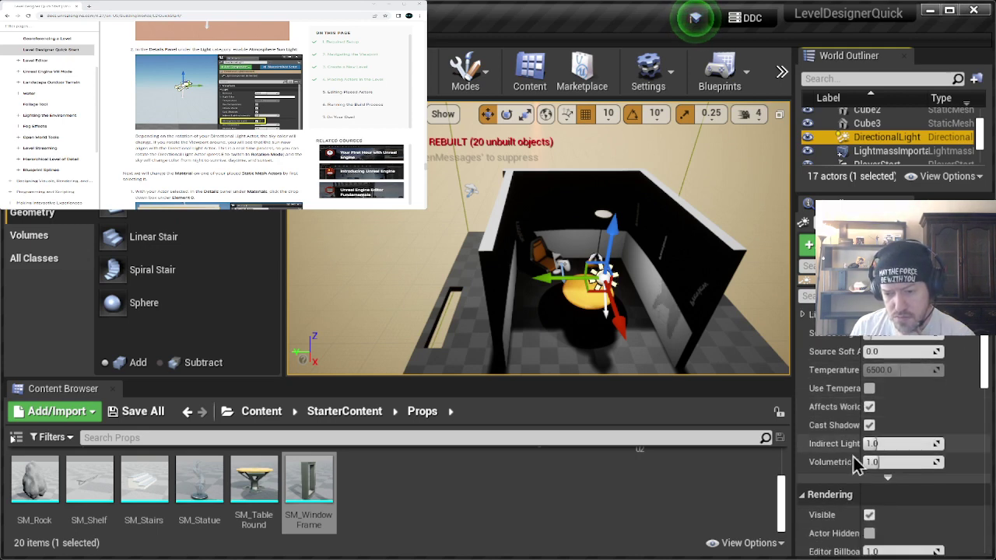
Step: Expand the Light section's advanced options and browse the light and shadow settings
left_click(889, 477)
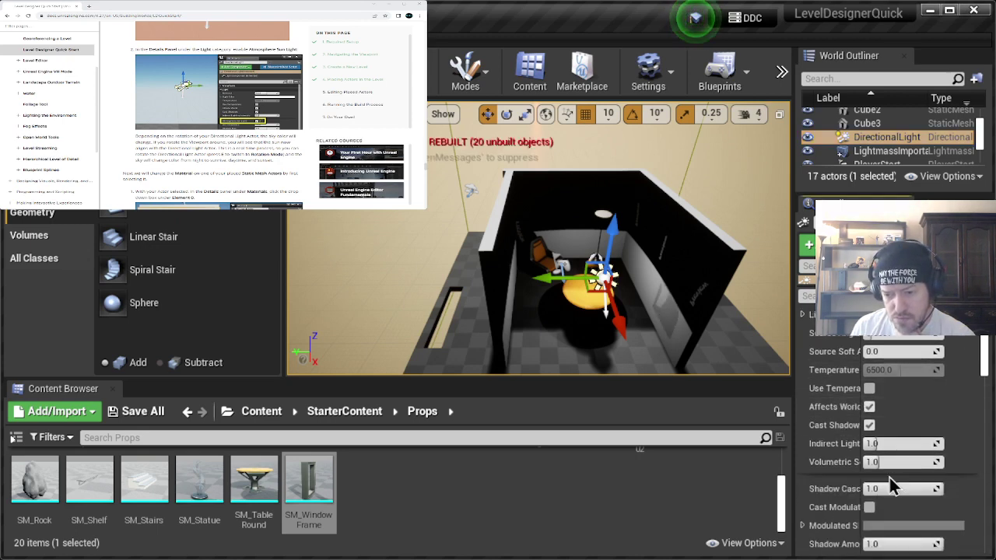
scroll(838, 421, "down", 1)
scroll(839, 423, "down", 3)
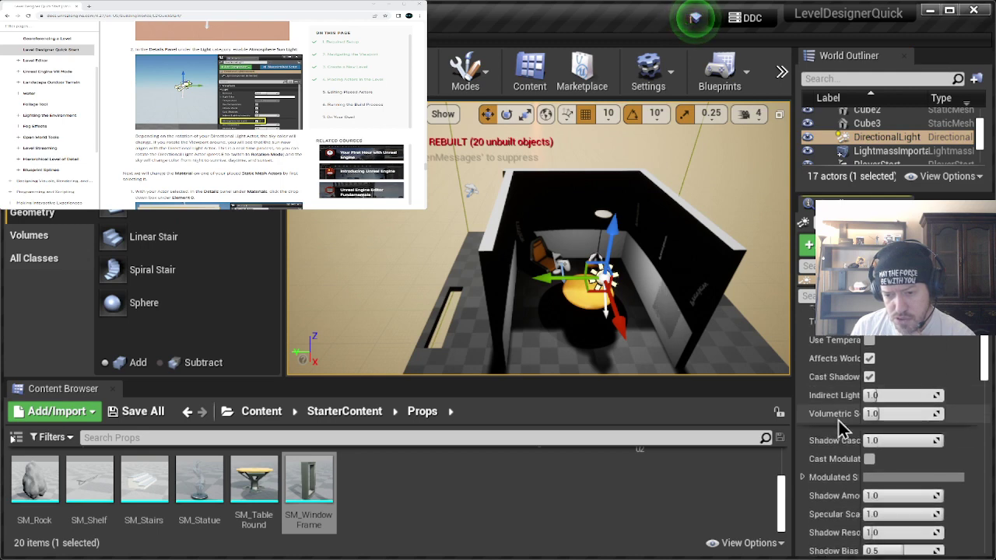
scroll(839, 420, "down", 3)
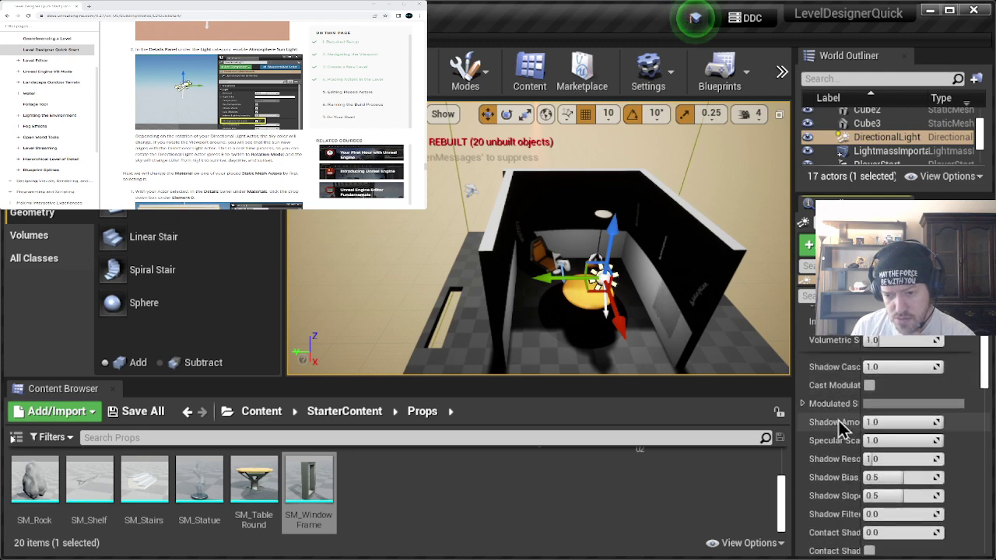
scroll(838, 424, "down", 4)
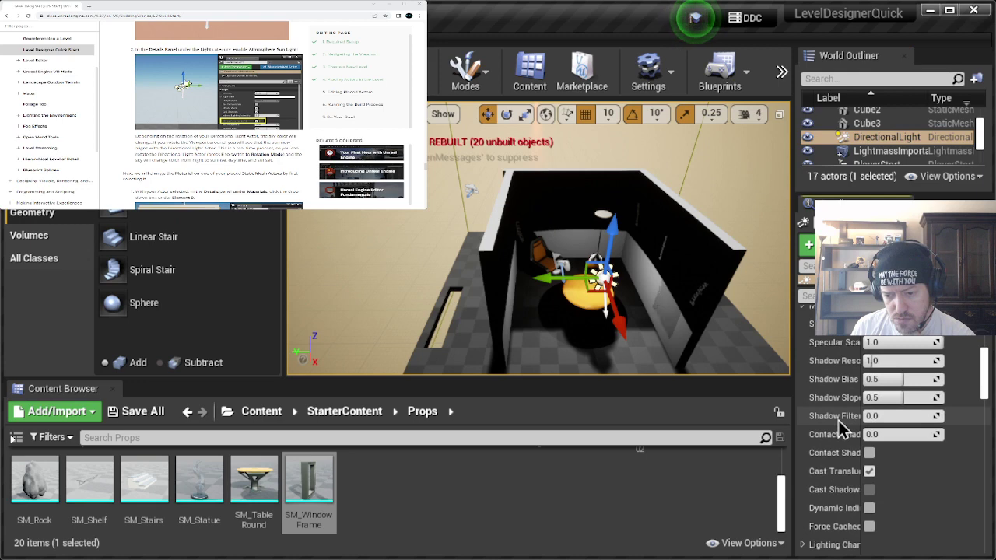
scroll(838, 419, "down", 5)
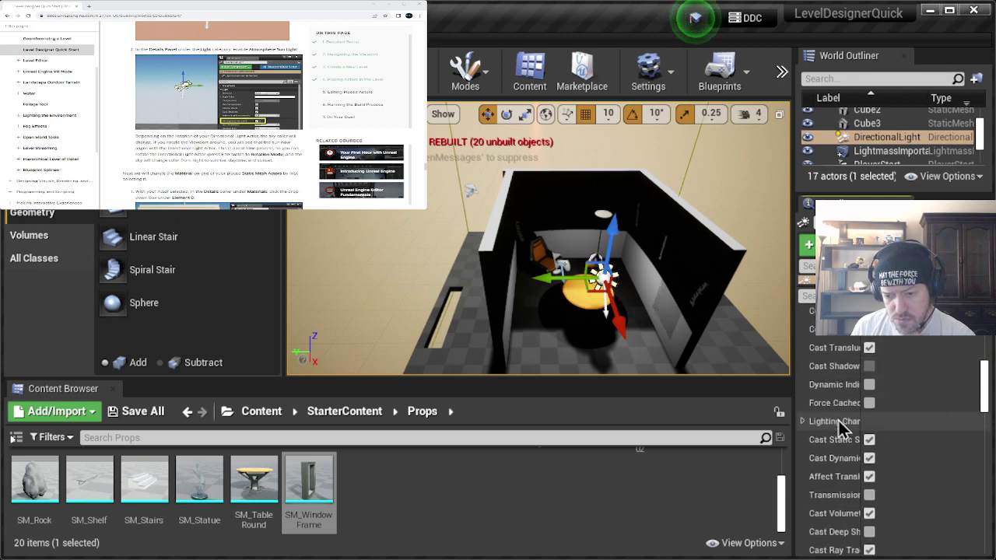
scroll(839, 419, "down", 3)
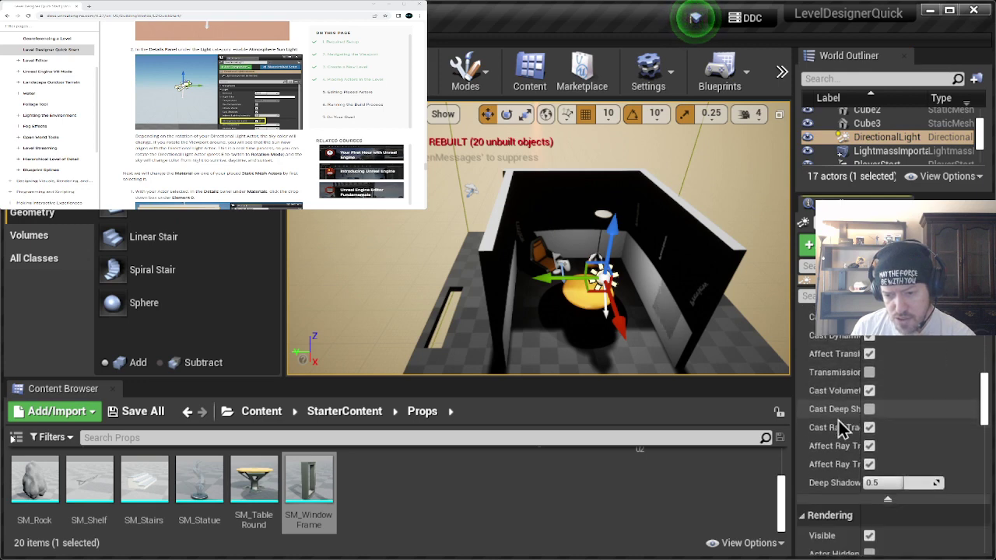
scroll(838, 421, "up", 6)
scroll(838, 424, "up", 6)
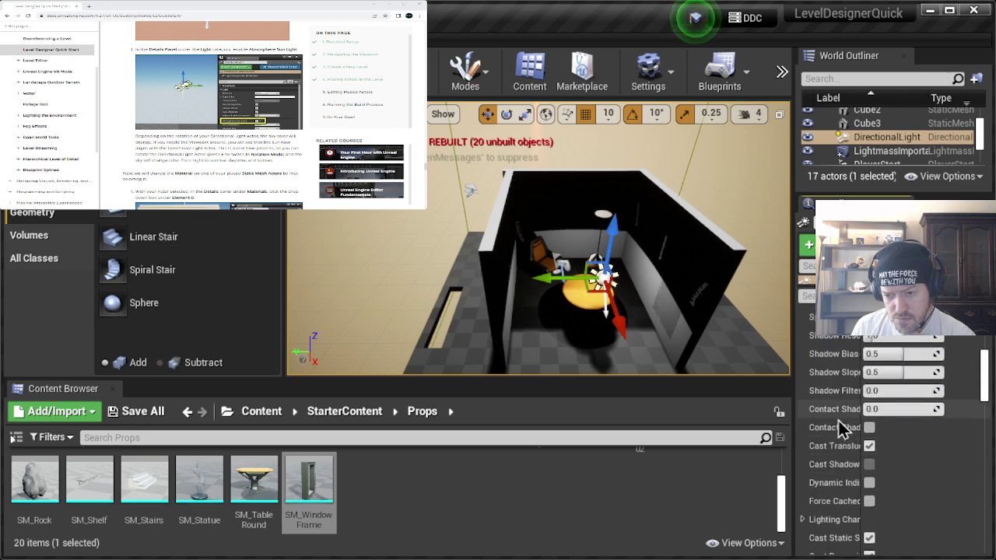
scroll(838, 419, "up", 5)
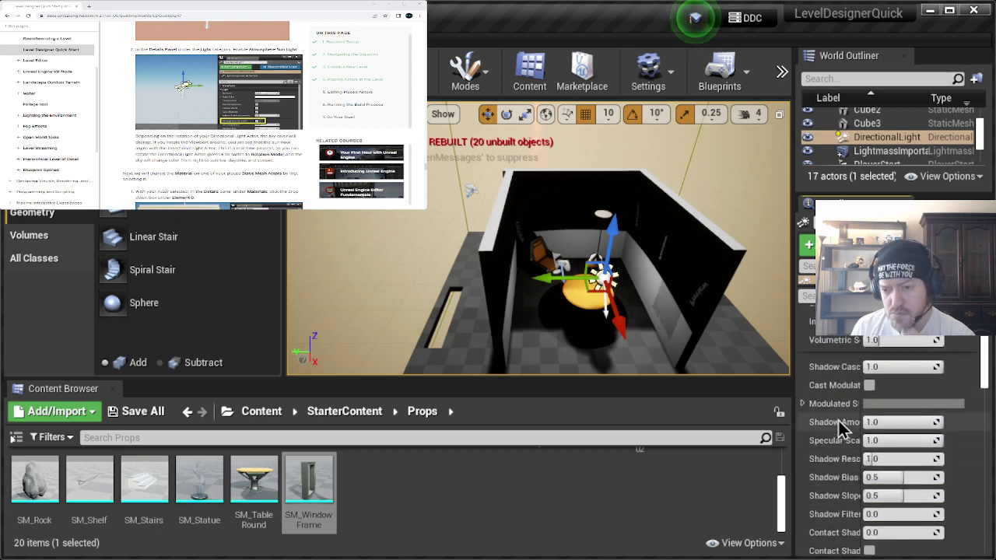
scroll(839, 420, "up", 3)
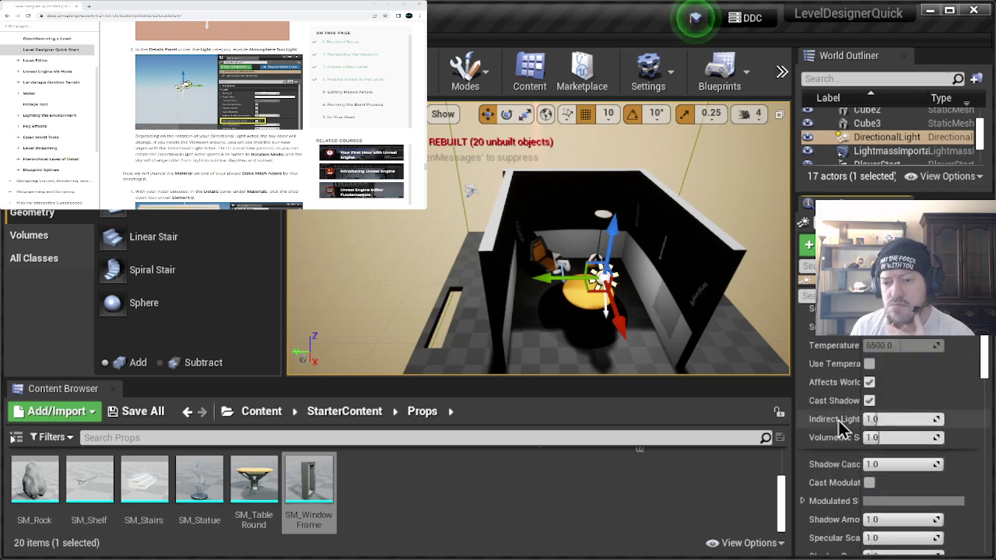
scroll(839, 418, "up", 2)
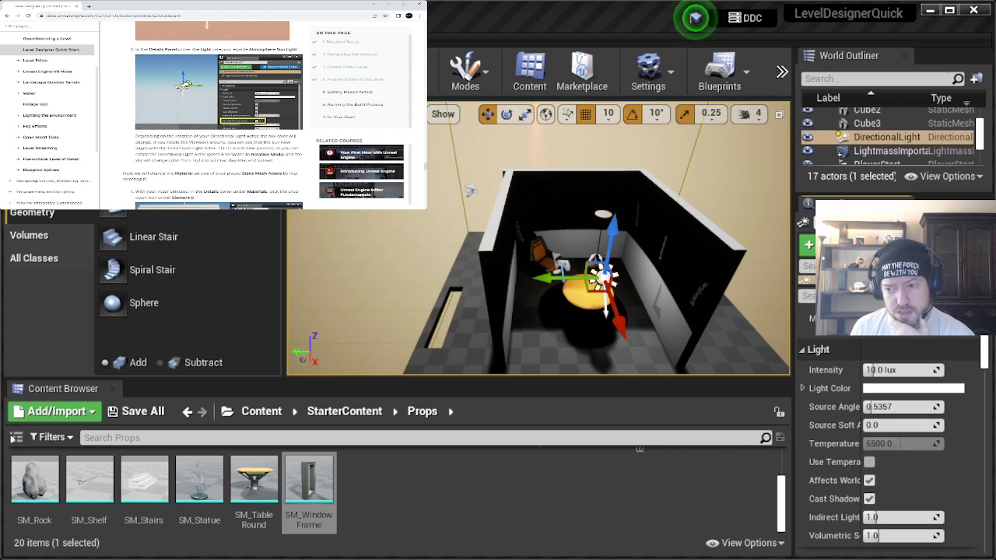
Step: Scroll through the DirectionalLight properties, leaving the Lighting Channels group collapsed
scroll(832, 419, "down", 1)
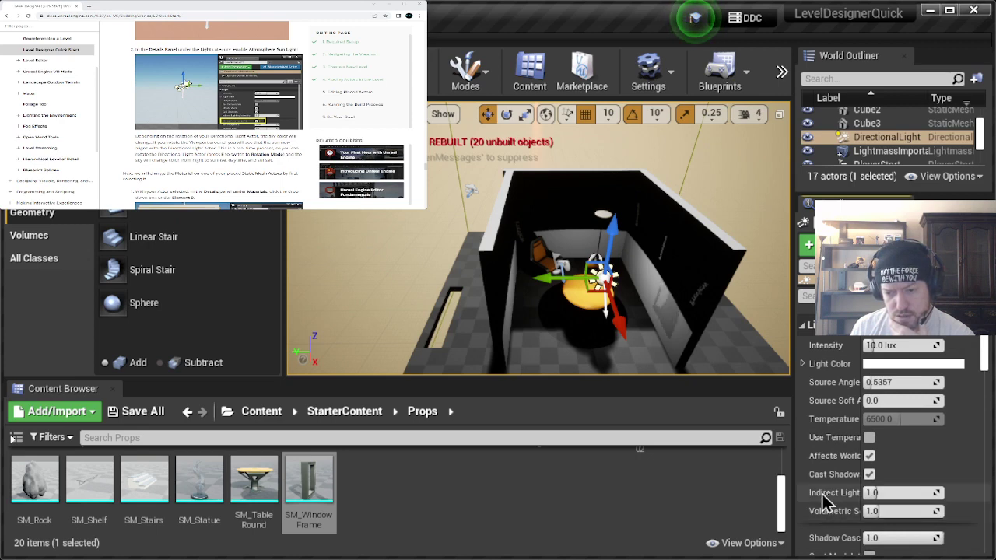
scroll(822, 492, "down", 1)
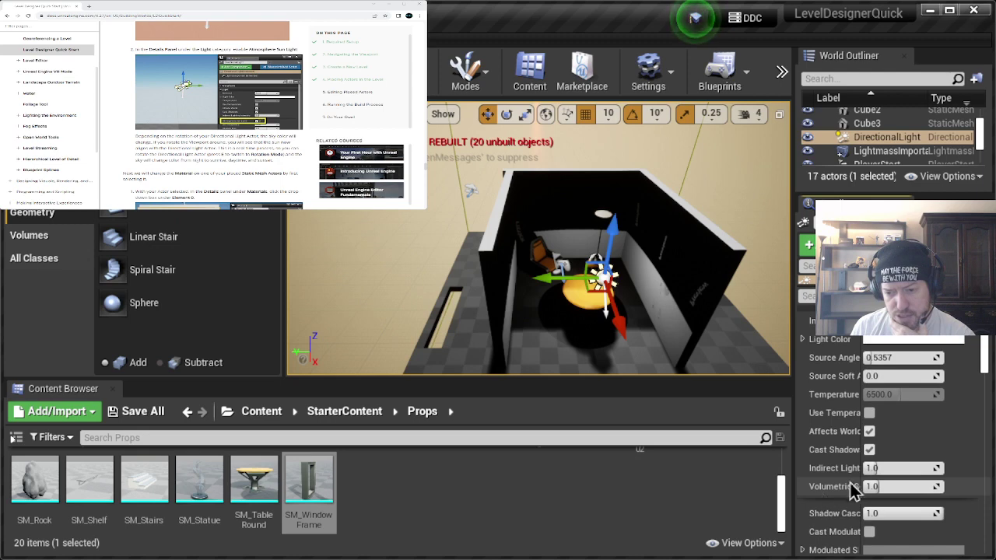
scroll(836, 475, "down", 3)
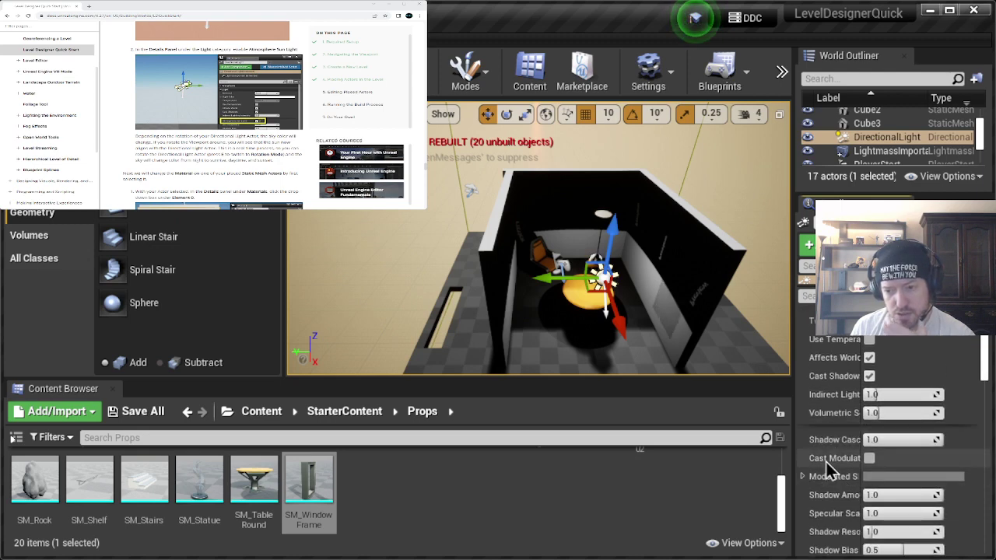
scroll(826, 466, "up", 3)
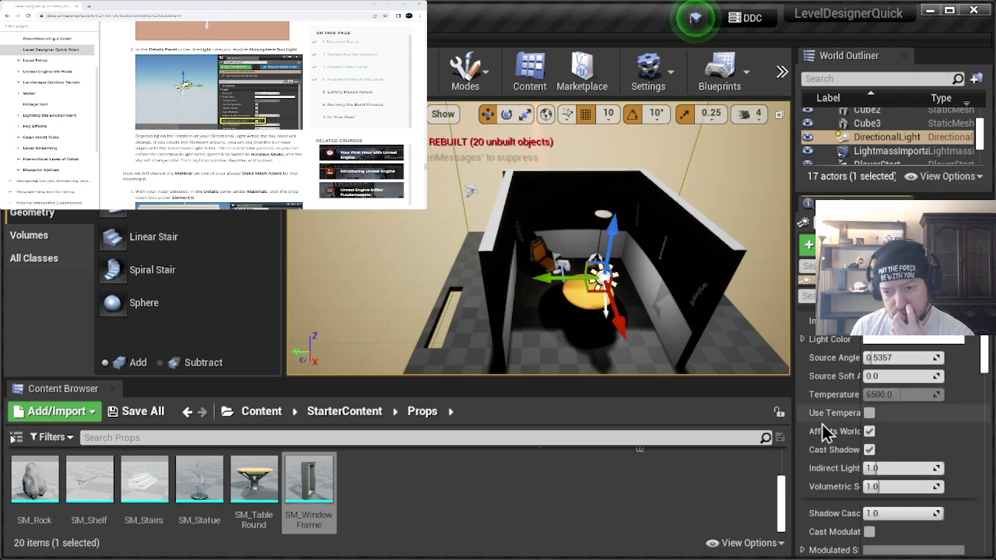
scroll(822, 425, "up", 1)
scroll(826, 434, "down", 5)
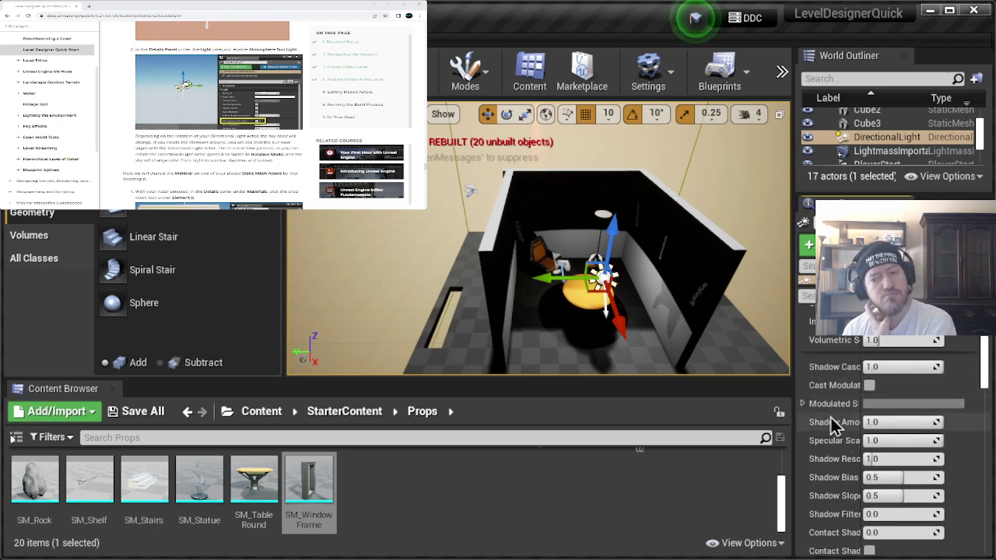
scroll(830, 420, "down", 4)
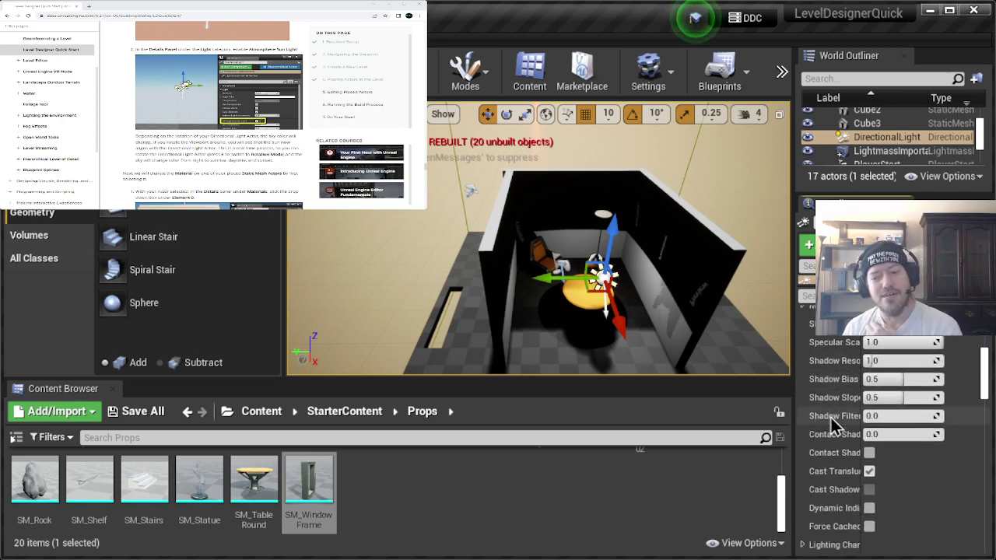
scroll(831, 418, "down", 3)
scroll(830, 415, "down", 1)
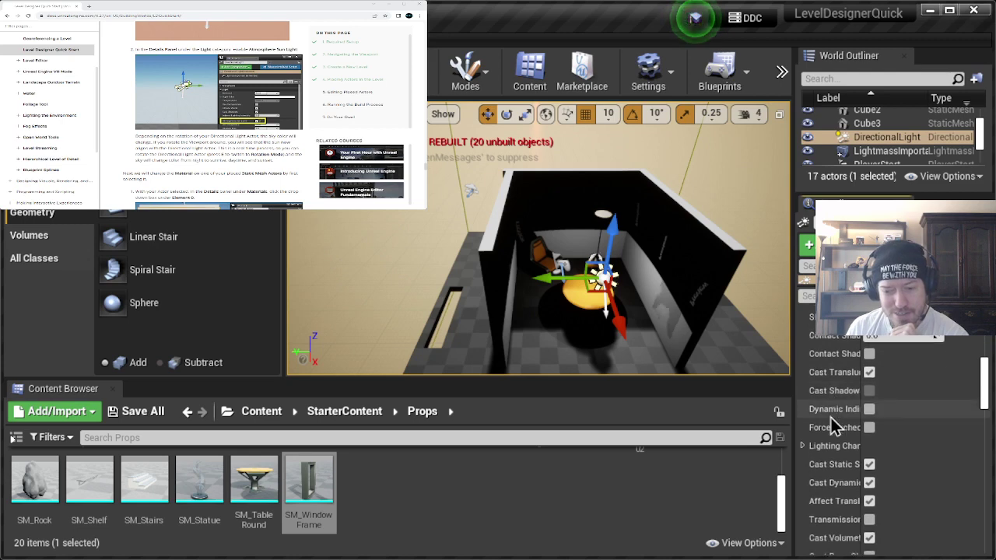
left_click(803, 446)
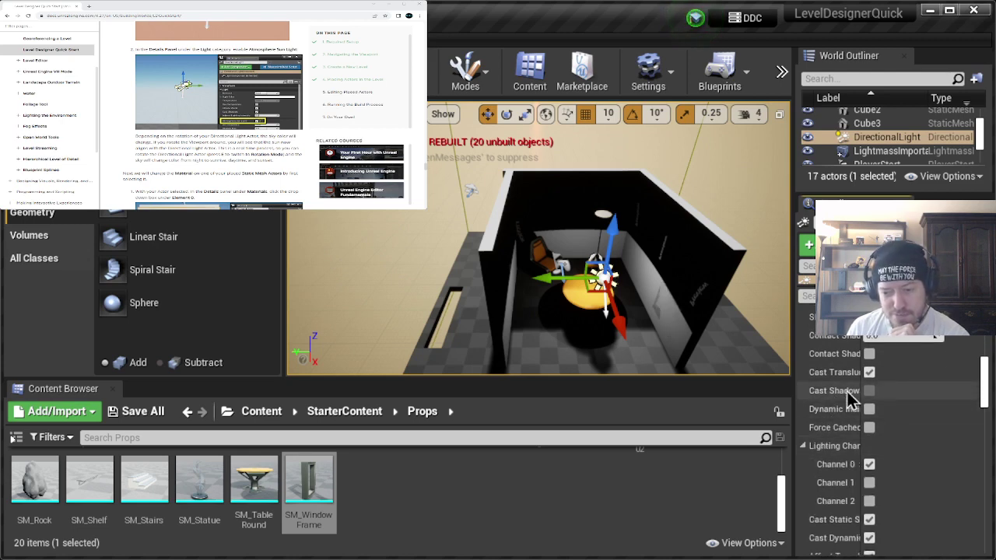
left_click(803, 446)
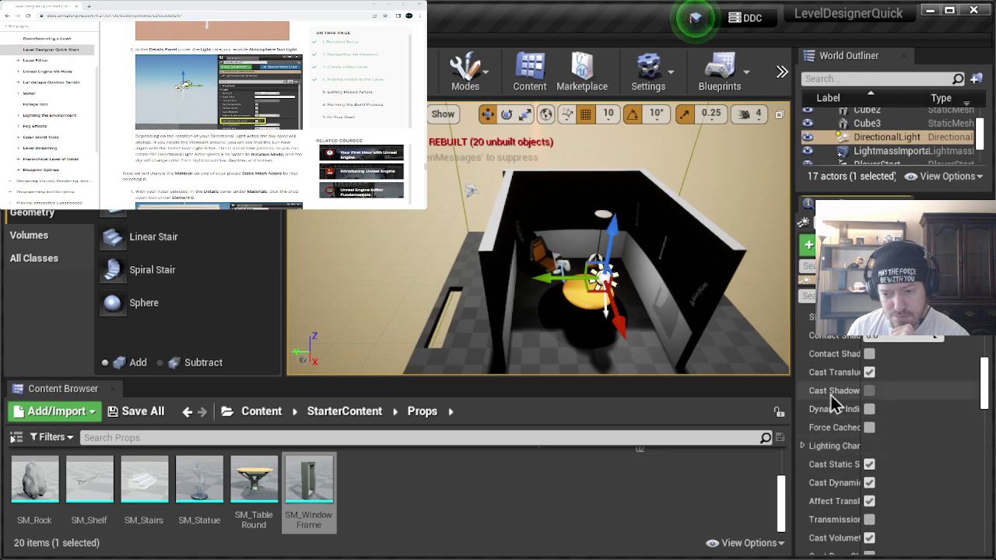
scroll(832, 395, "down", 1)
scroll(831, 393, "down", 1)
scroll(830, 393, "down", 2)
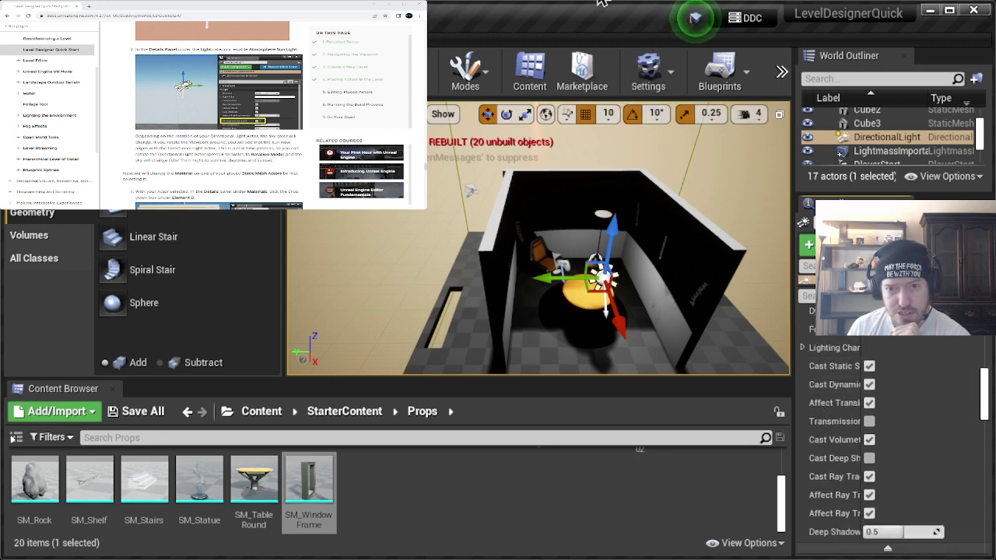
Step: Check the tutorial page, then scroll down to the light's Atmosphere and Cloud properties
left_click(275, 10)
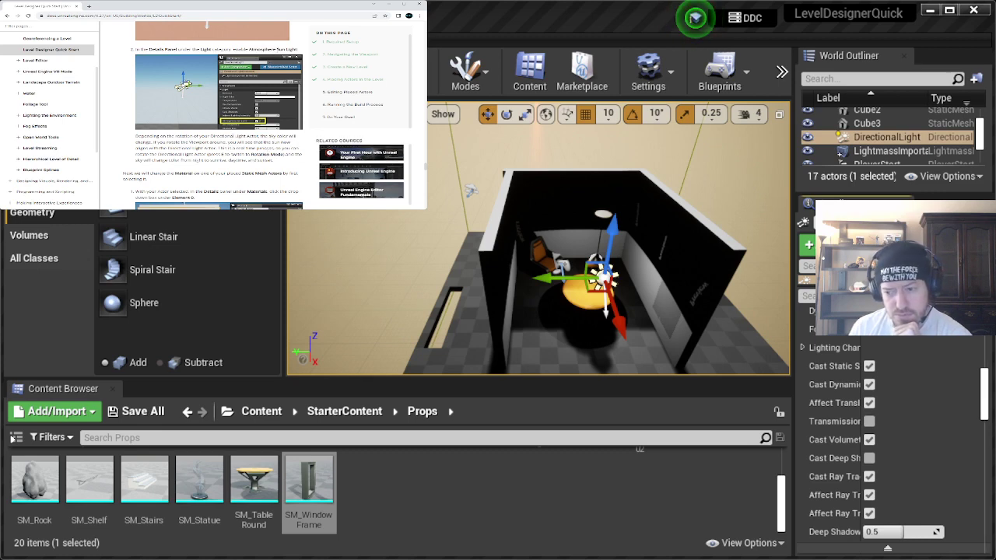
scroll(915, 401, "down", 3)
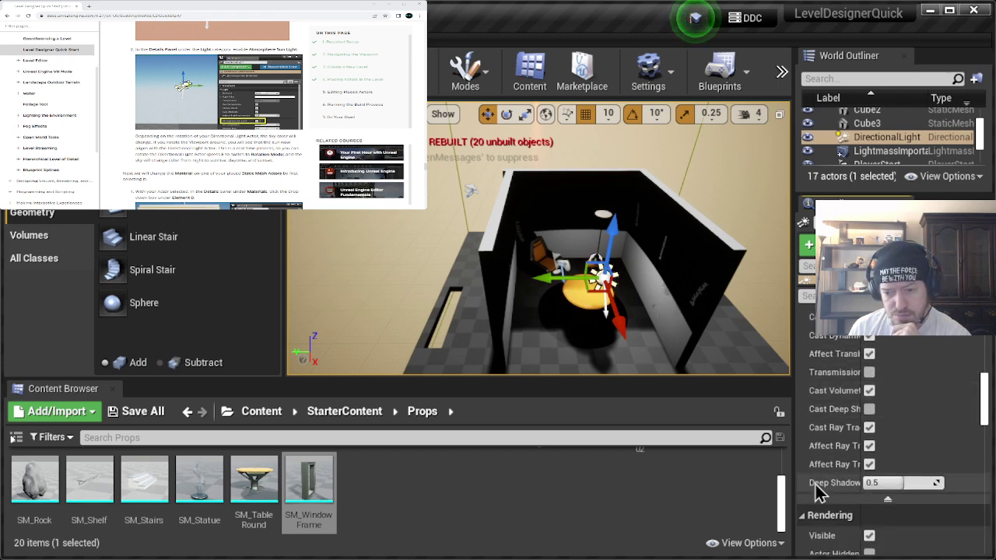
scroll(821, 491, "up", 1)
scroll(818, 490, "up", 6)
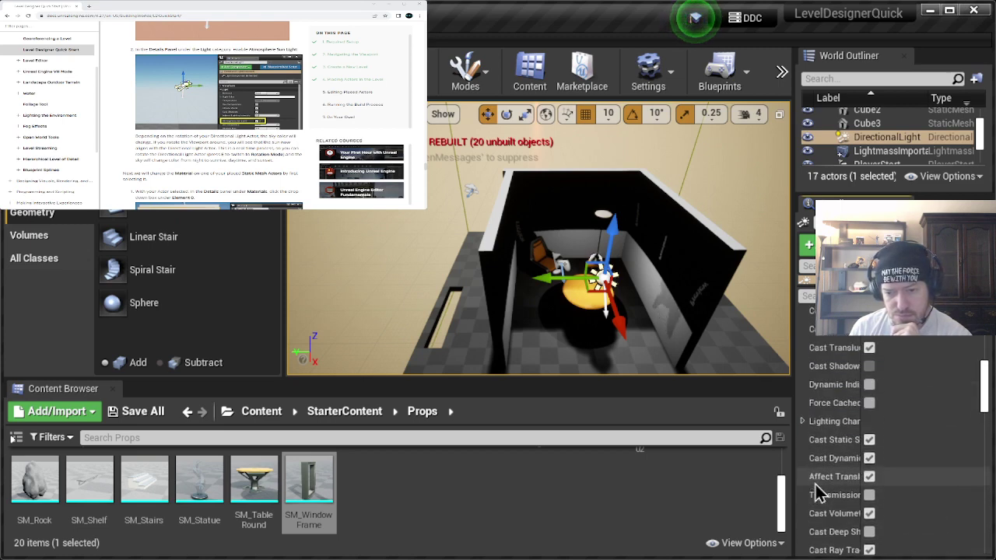
scroll(817, 491, "up", 7)
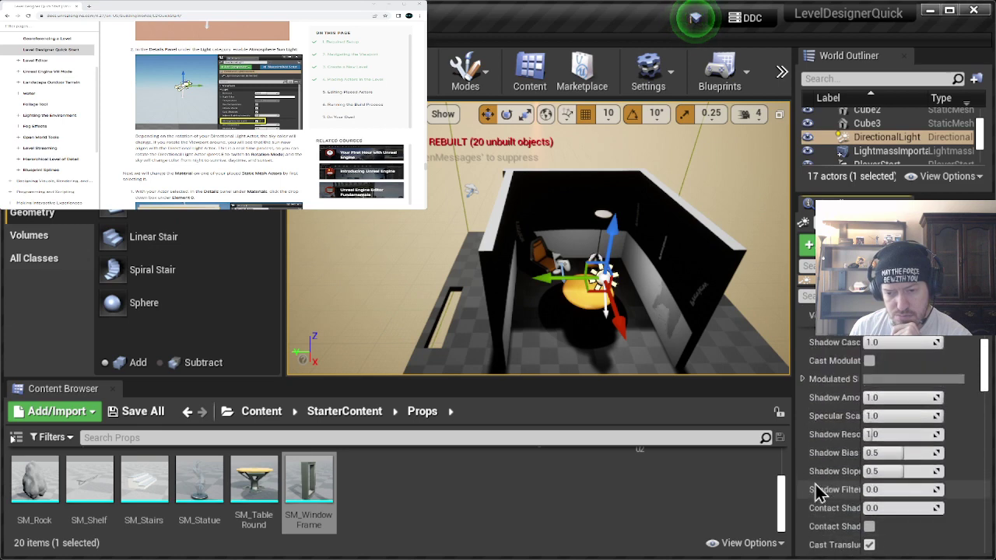
scroll(816, 485, "up", 5)
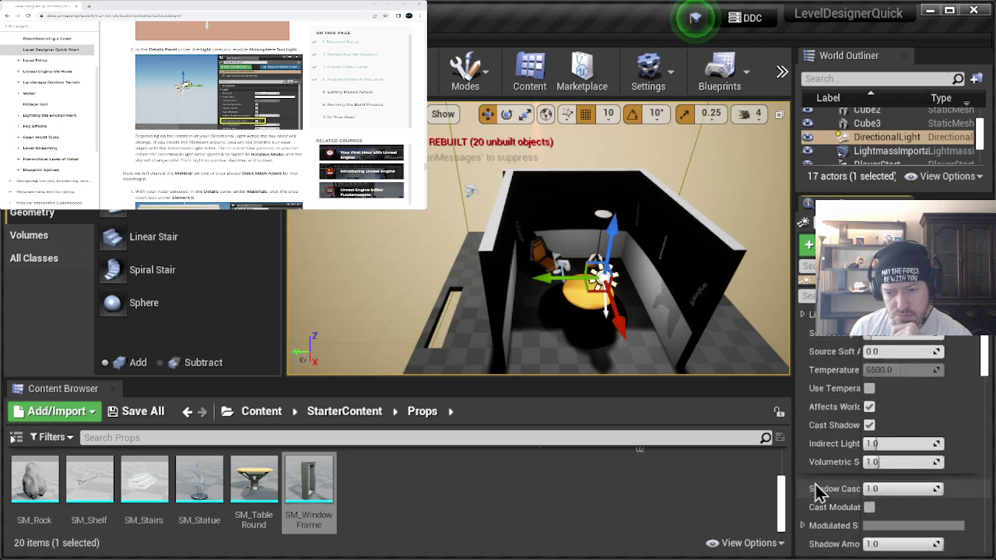
scroll(816, 485, "up", 4)
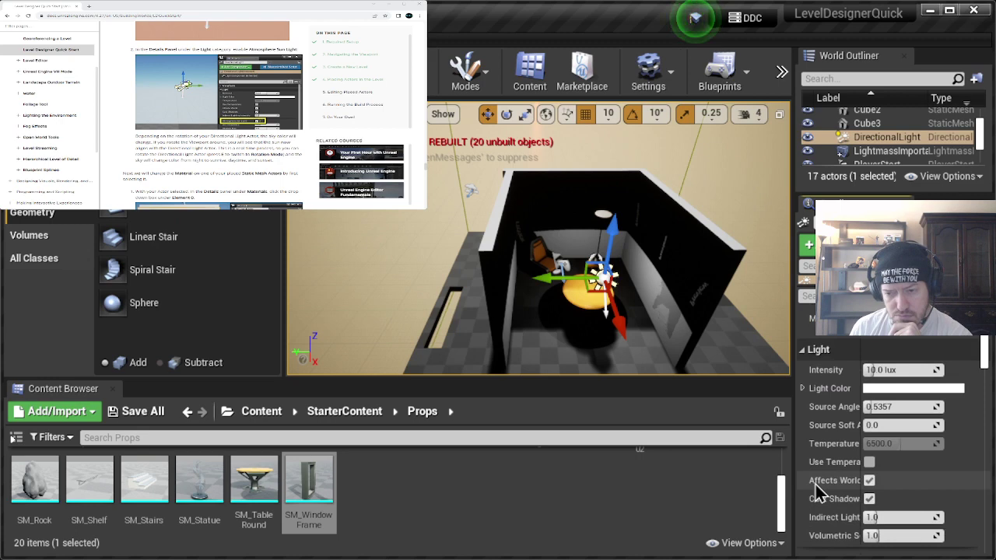
scroll(817, 492, "down", 15)
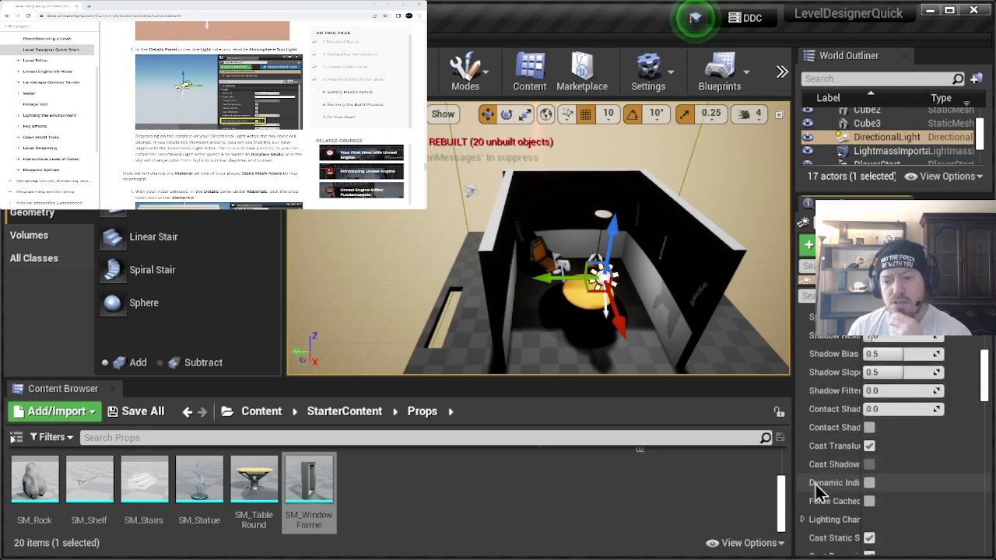
scroll(816, 485, "down", 10)
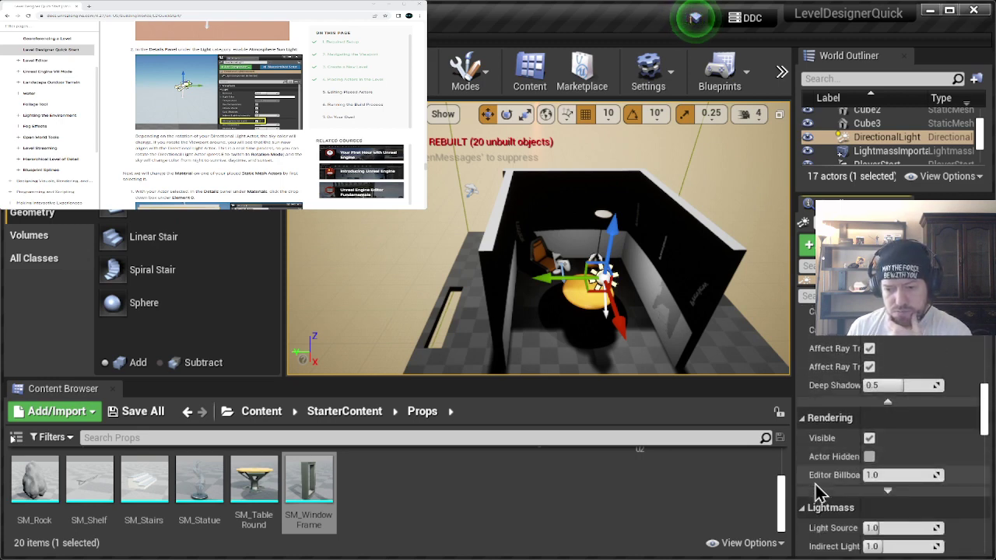
scroll(815, 485, "down", 5)
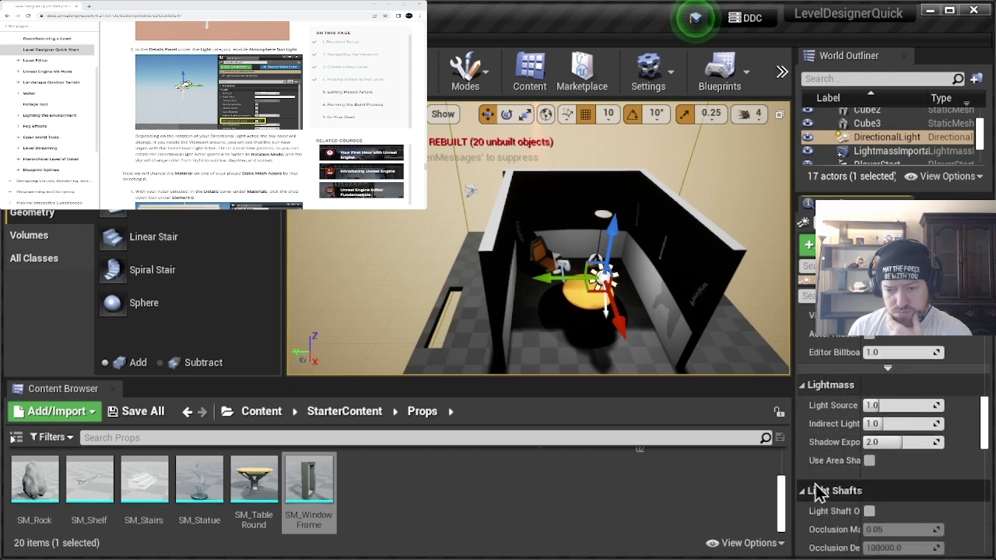
scroll(816, 486, "down", 3)
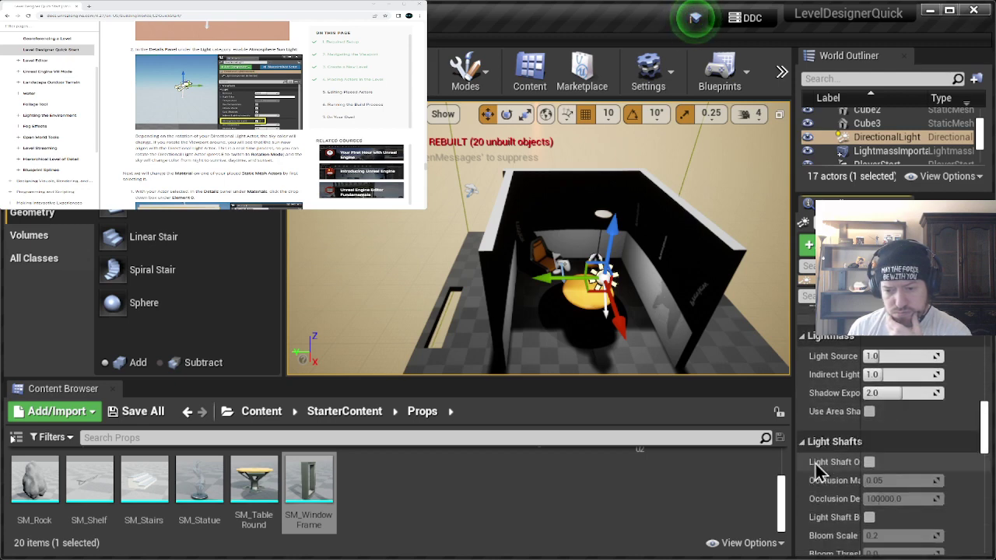
scroll(815, 461, "down", 3)
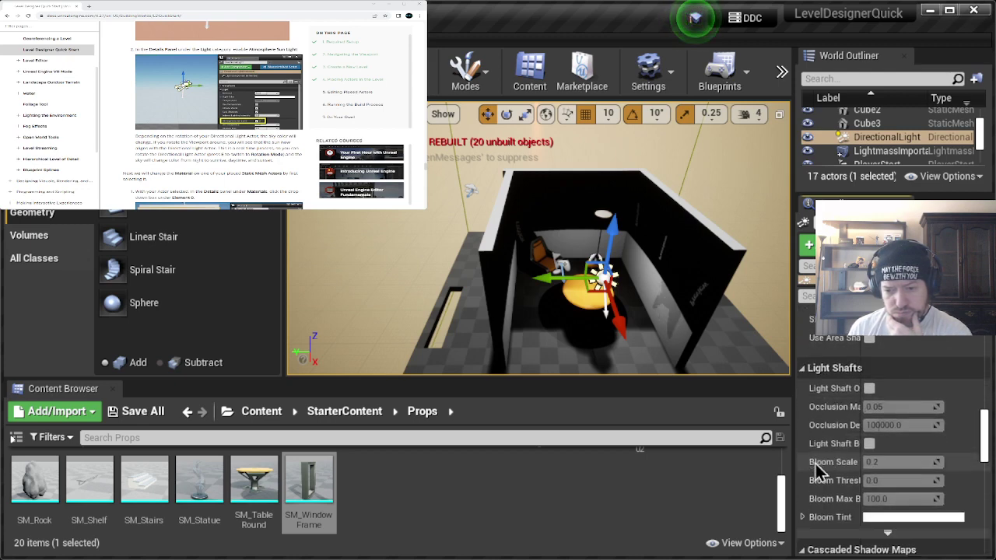
scroll(816, 464, "down", 7)
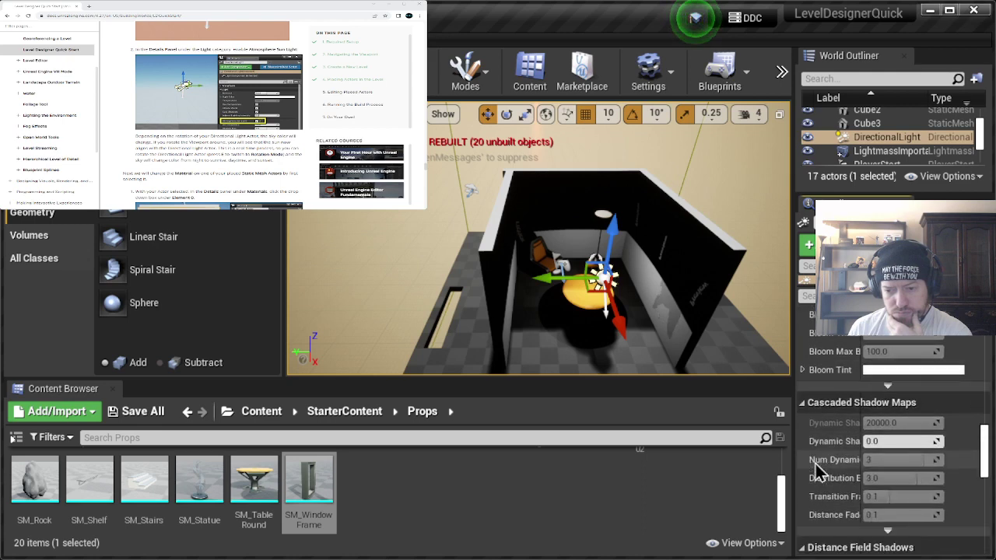
scroll(815, 471, "down", 5)
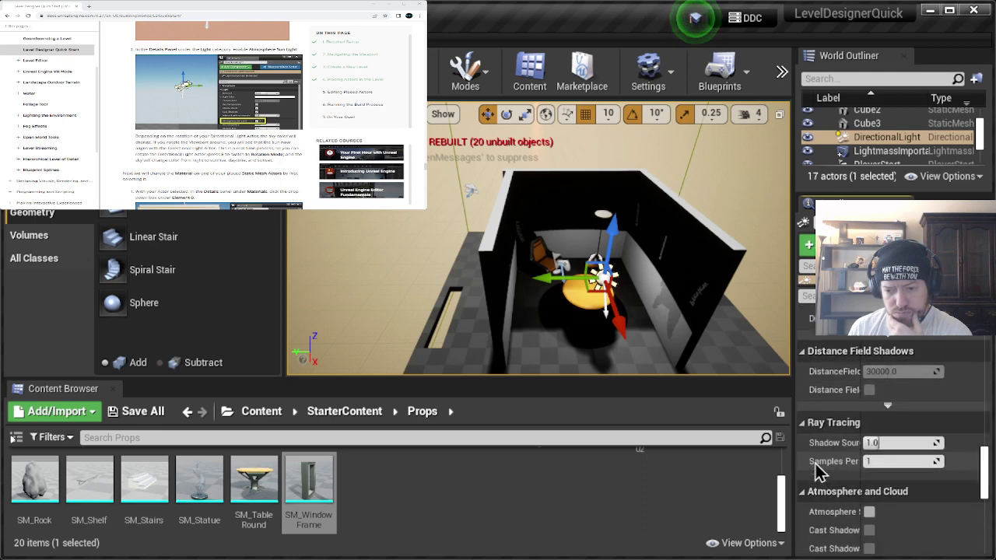
scroll(817, 469, "down", 2)
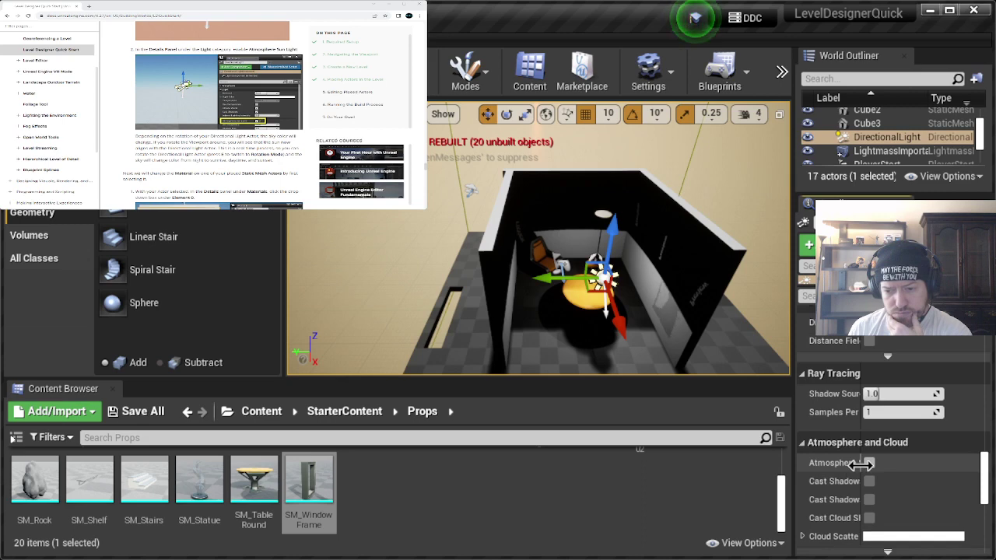
Step: Widen the Details name column and enable Atmosphere Sun Light on the DirectionalLight
left_click_drag(863, 463, 896, 463)
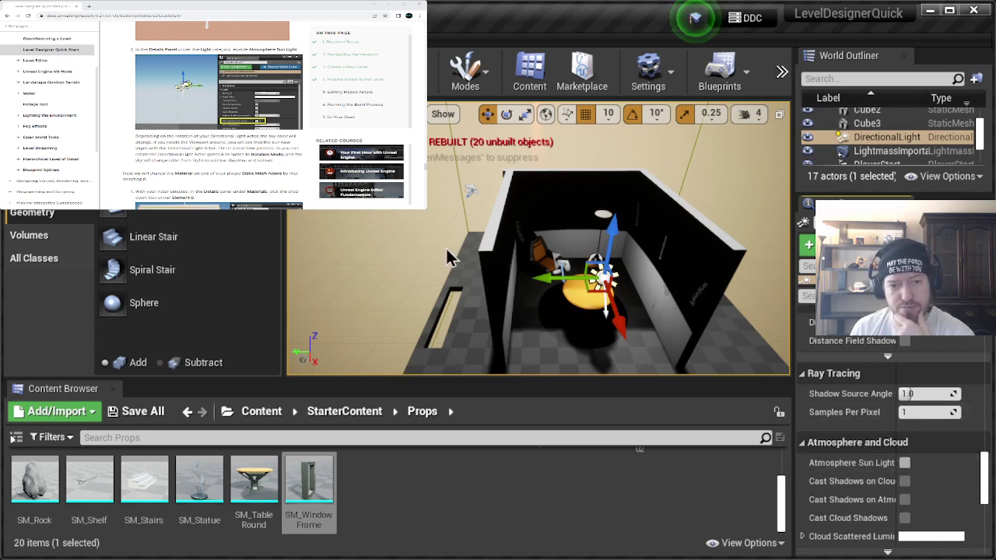
left_click(905, 463)
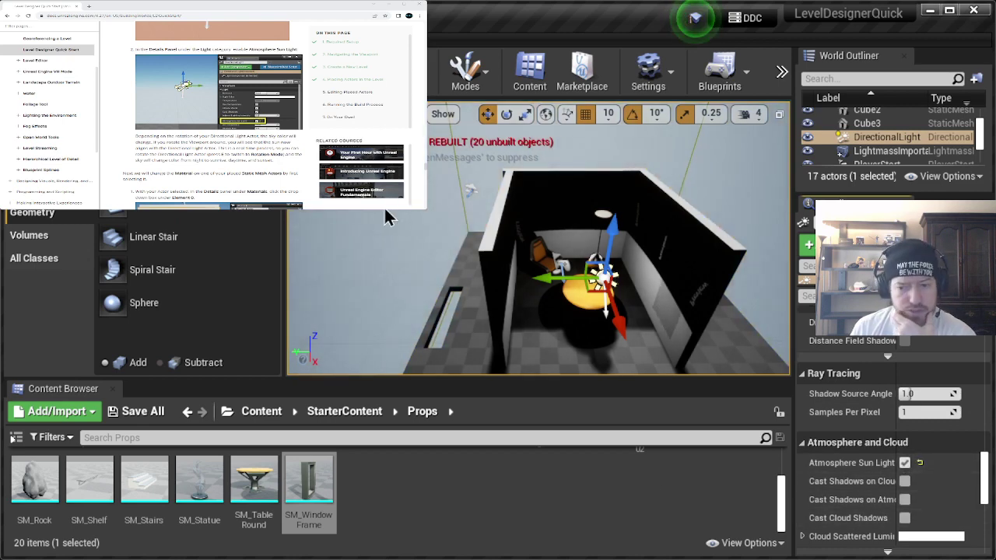
left_click(136, 111)
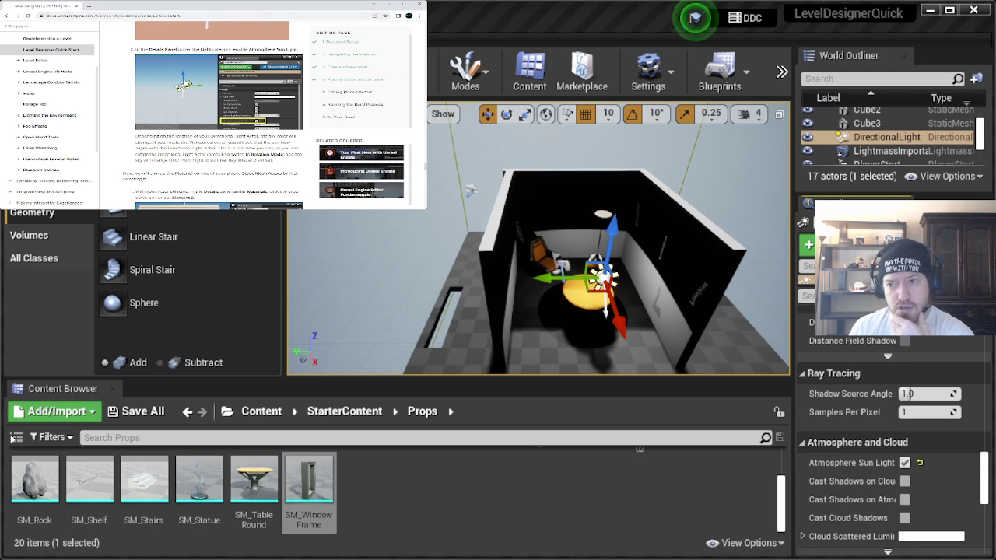
left_click(985, 478)
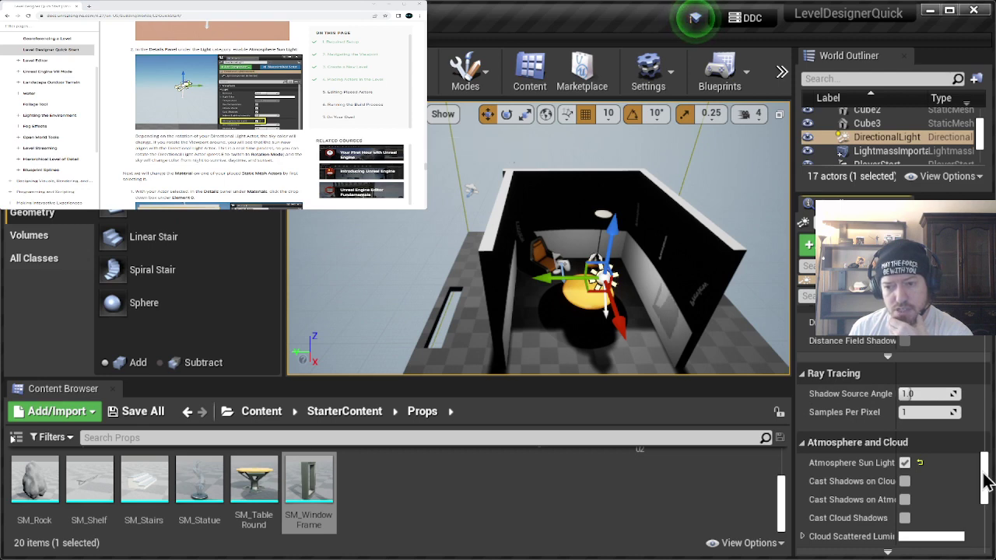
mouse_move(984, 479)
left_mouse_down()
mouse_move(985, 467)
mouse_move(986, 536)
mouse_move(984, 486)
left_mouse_up()
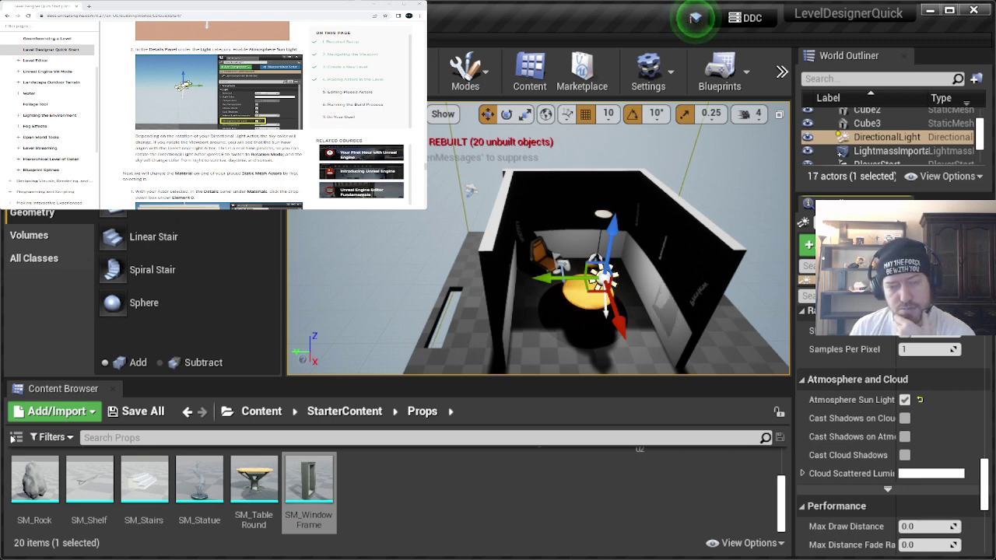
left_click(196, 10)
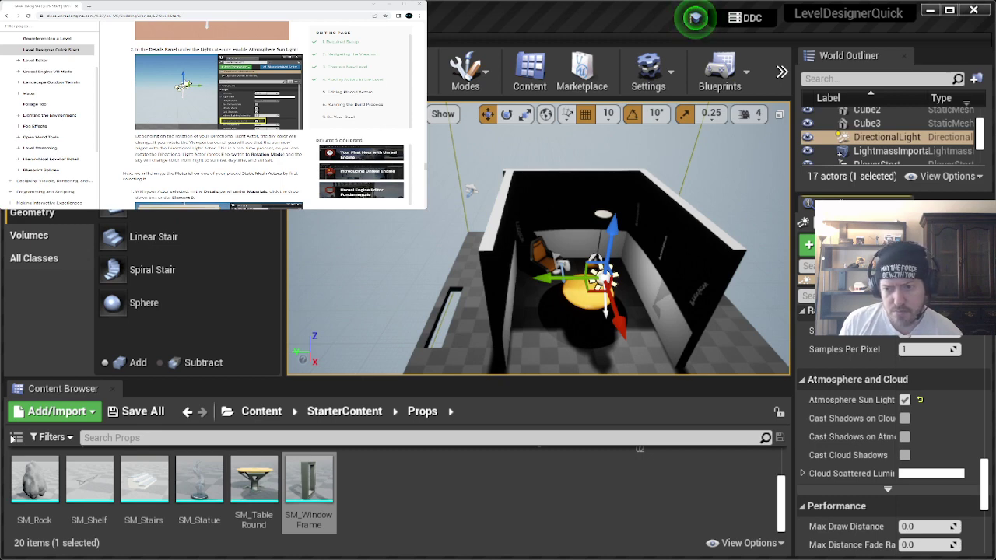
left_click(978, 137)
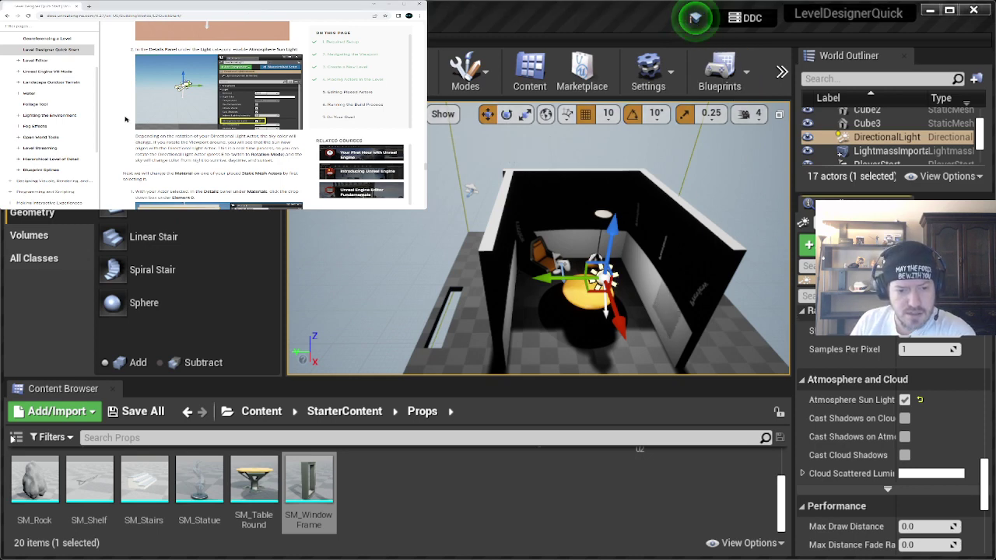
Step: Scroll the Level Designer Quick Start documentation down to the page footer
scroll(125, 119, "down", 3)
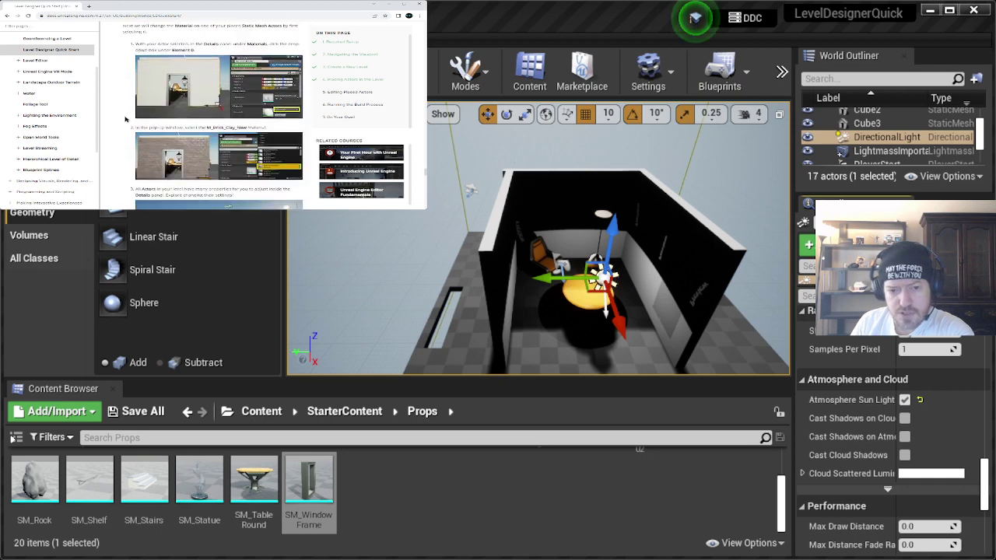
scroll(126, 119, "up", 2)
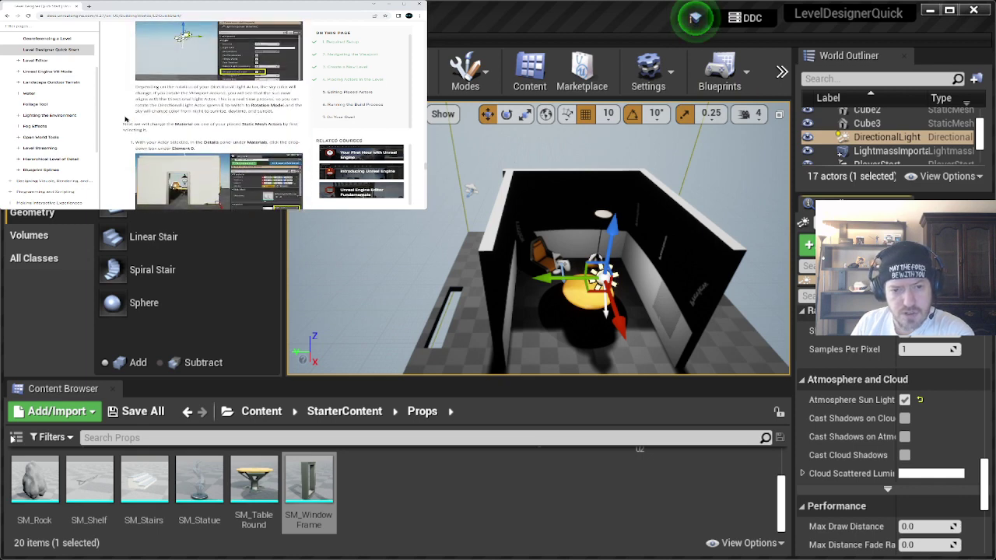
scroll(126, 119, "down", 6)
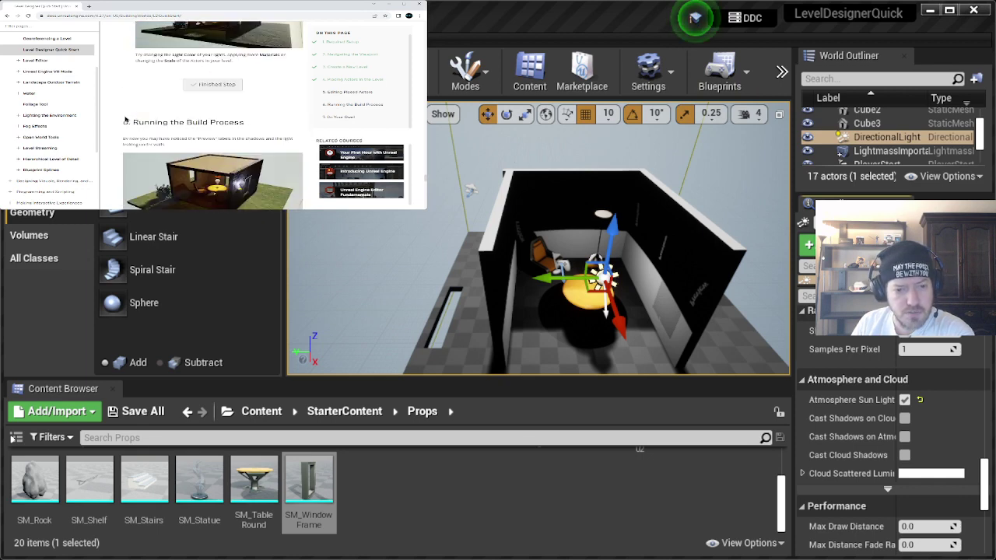
scroll(125, 115, "down", 10)
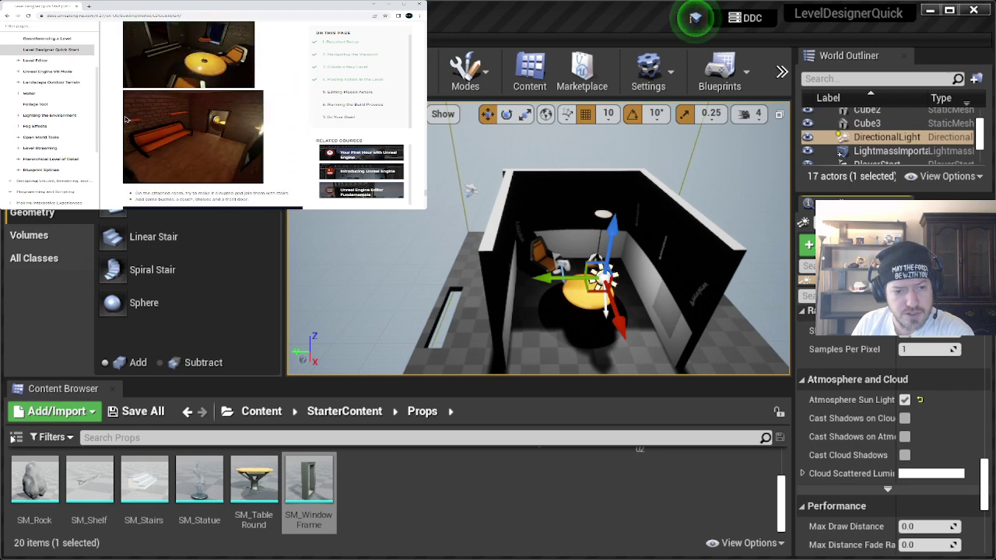
scroll(124, 118, "down", 3)
scroll(125, 119, "up", 2)
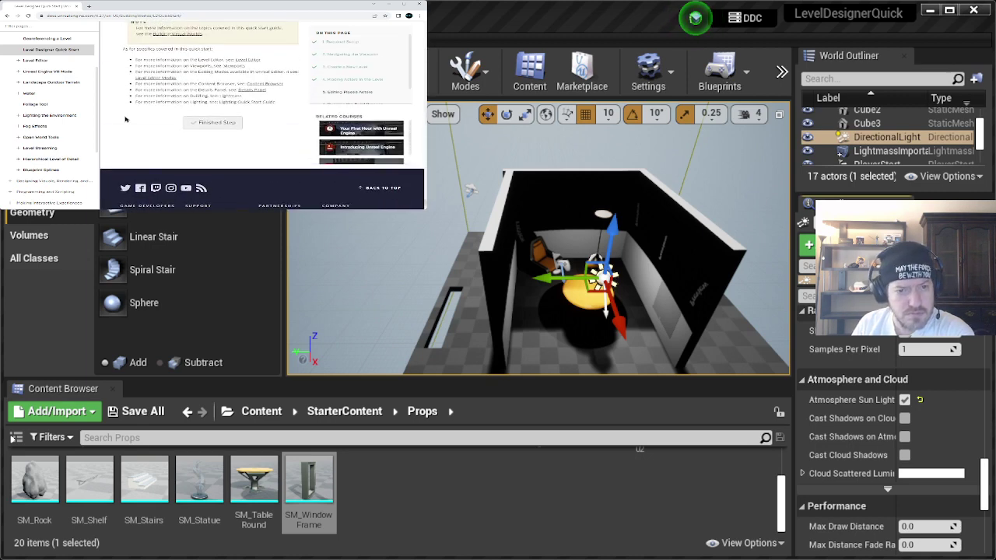
scroll(124, 116, "down", 3)
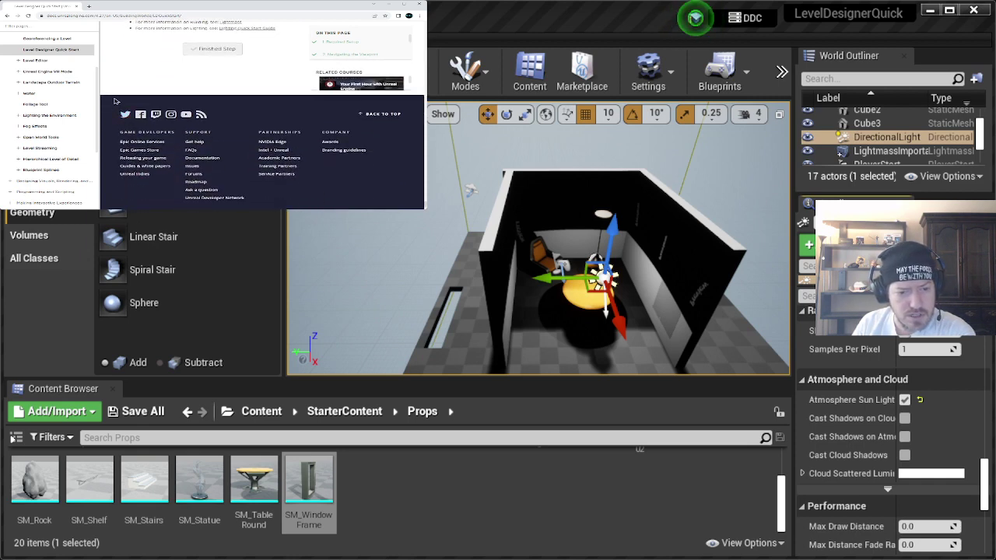
scroll(115, 101, "down", 2)
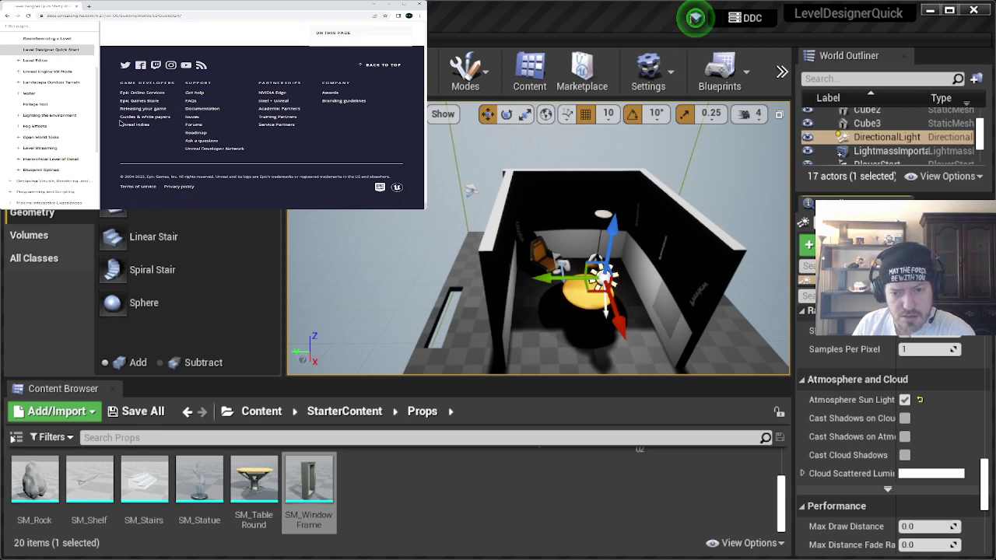
scroll(121, 125, "up", 3)
scroll(125, 142, "up", 2)
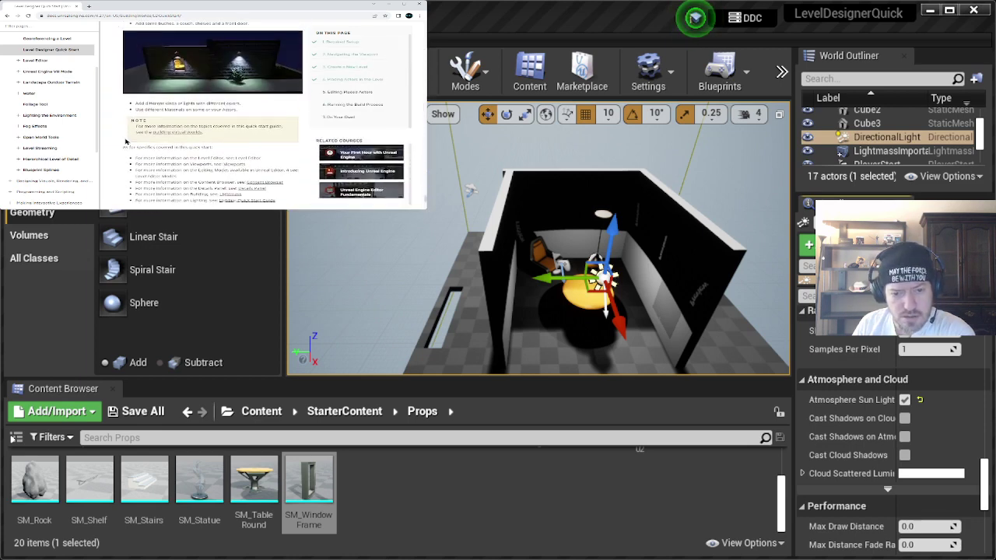
scroll(118, 159, "up", 3)
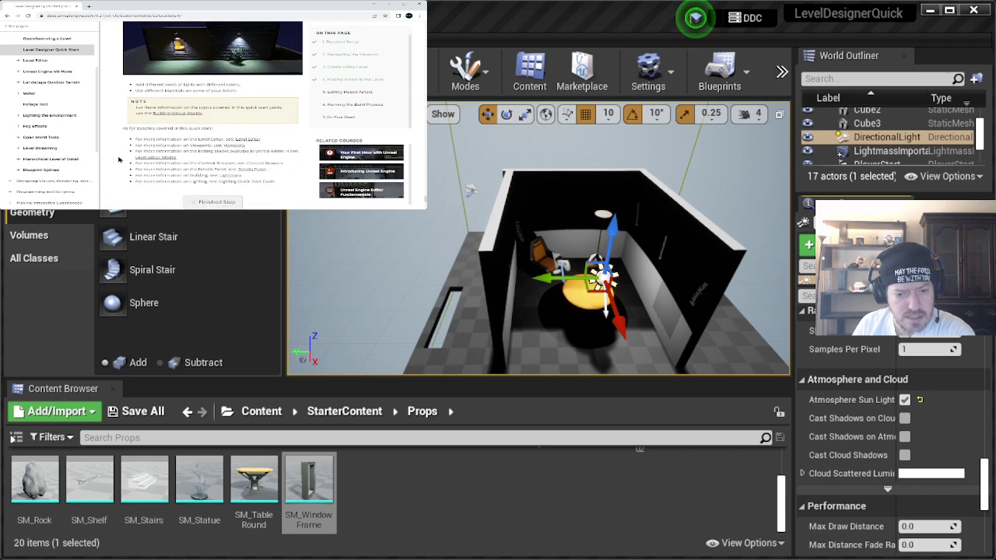
scroll(118, 159, "up", 2)
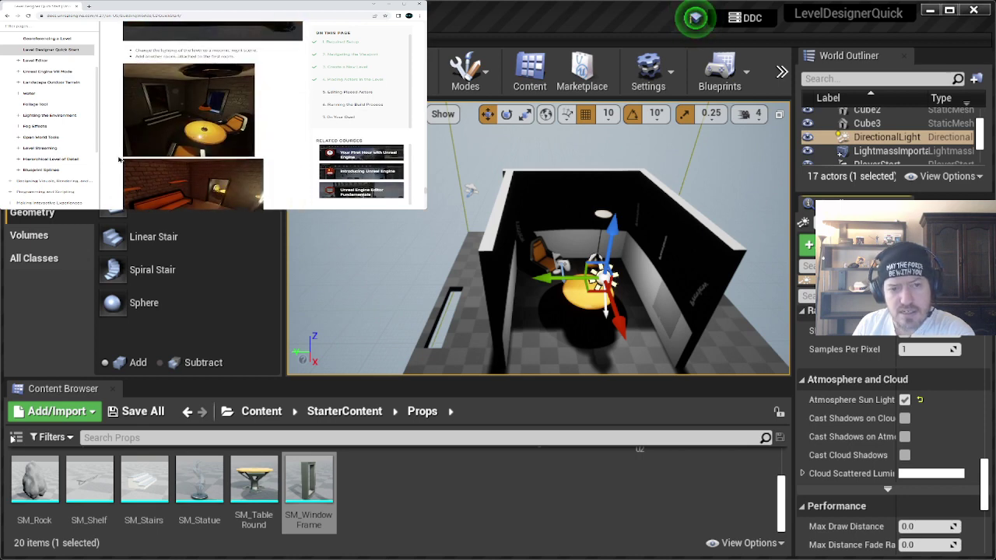
scroll(118, 158, "down", 8)
scroll(118, 159, "down", 2)
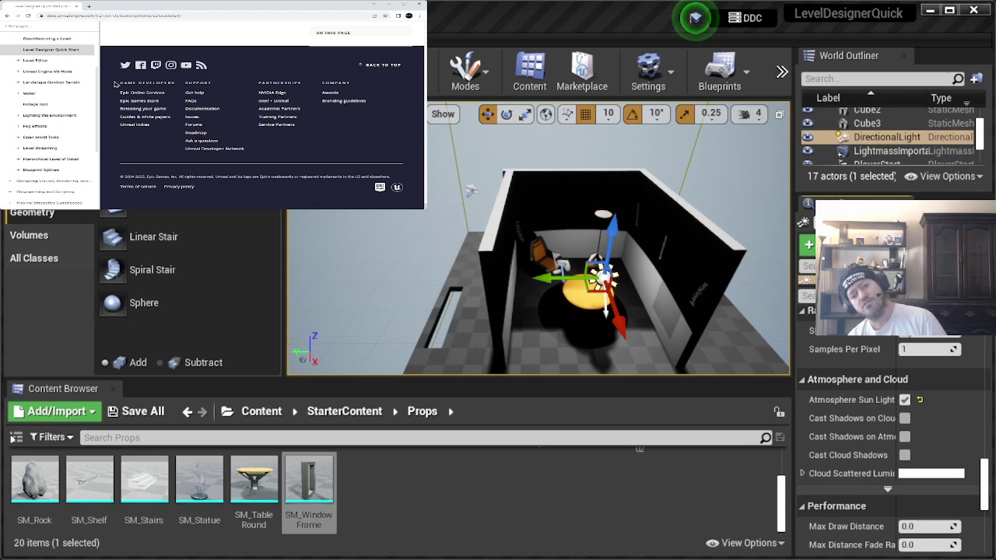
Step: Open the Unreal Engine Issues page in a new tab, look it over, and close it
middle_click(204, 123)
left_click(112, 9)
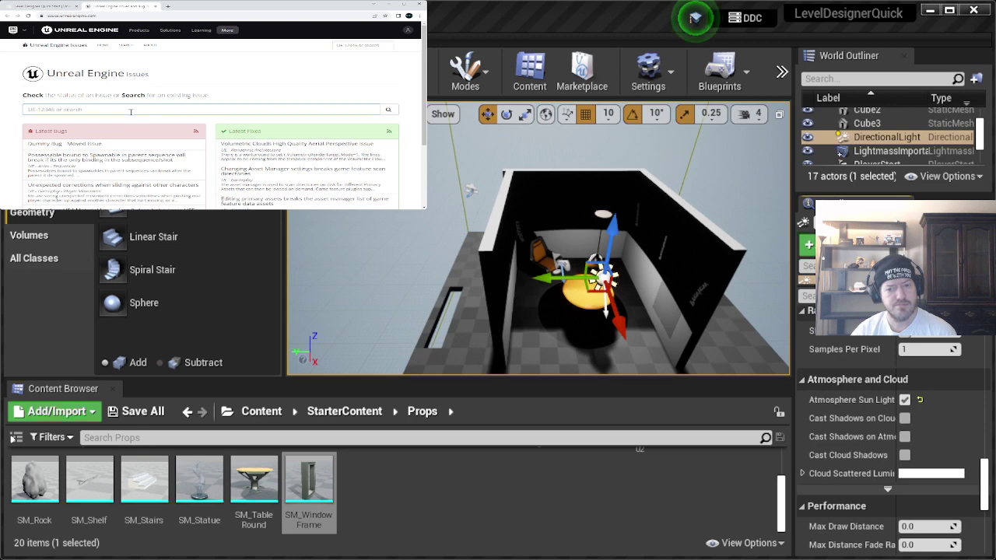
scroll(218, 86, "down", 2)
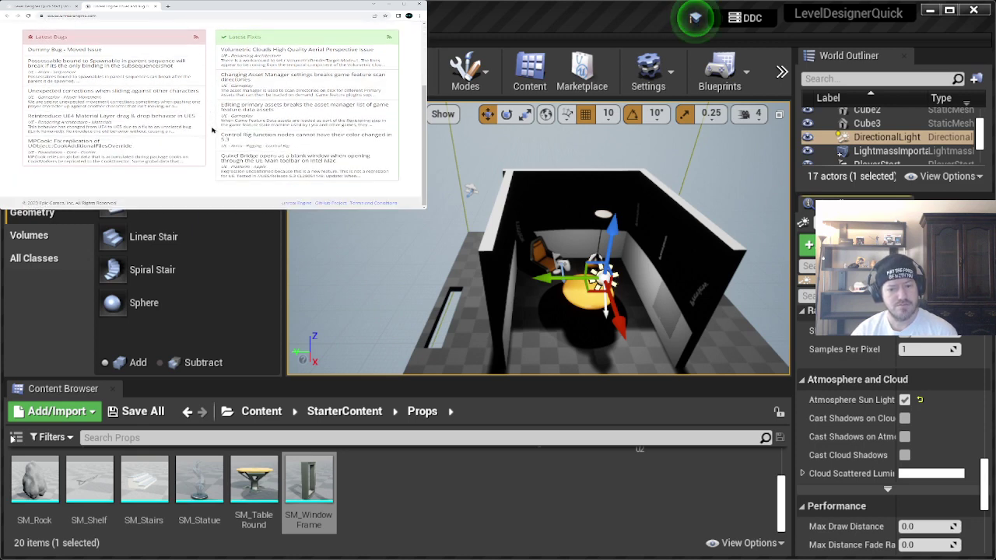
scroll(212, 130, "up", 2)
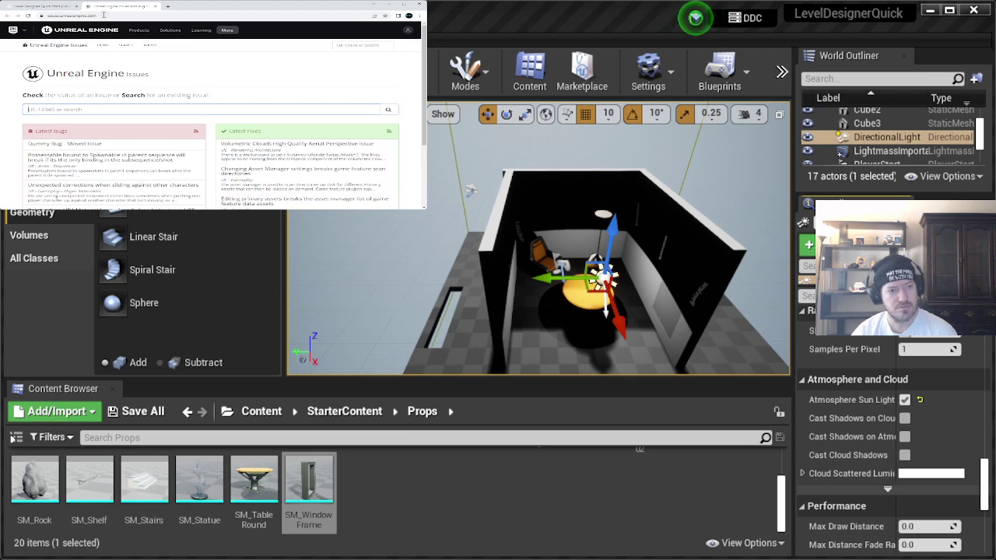
left_click(156, 6)
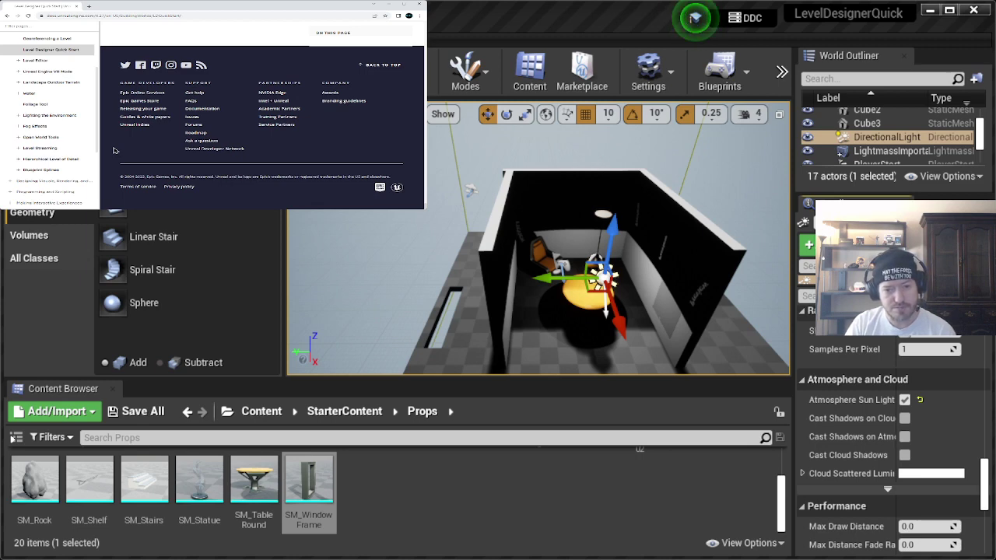
Step: Scroll the Quick Start guide back up to section 5's Directional Light step
scroll(114, 150, "up", 5)
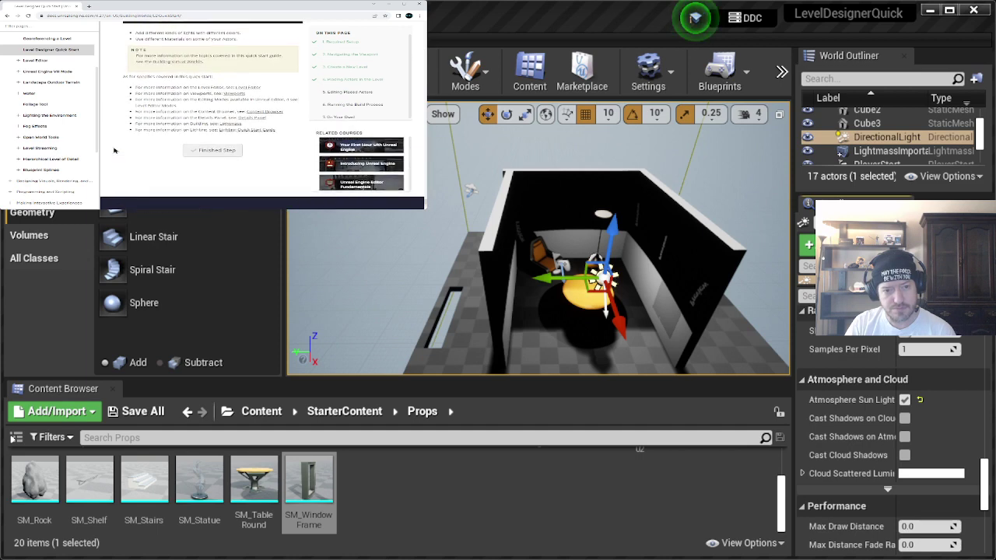
scroll(113, 150, "up", 6)
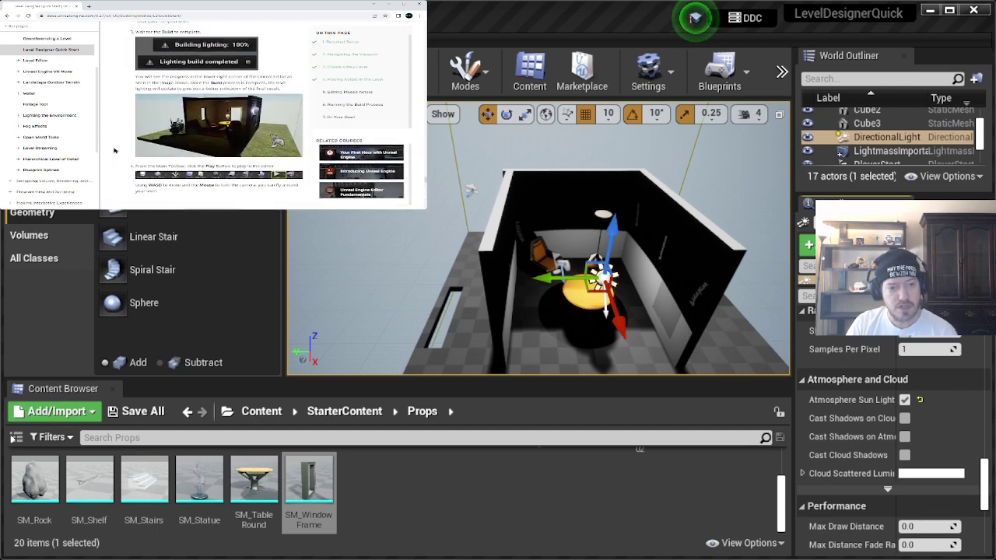
scroll(113, 150, "up", 6)
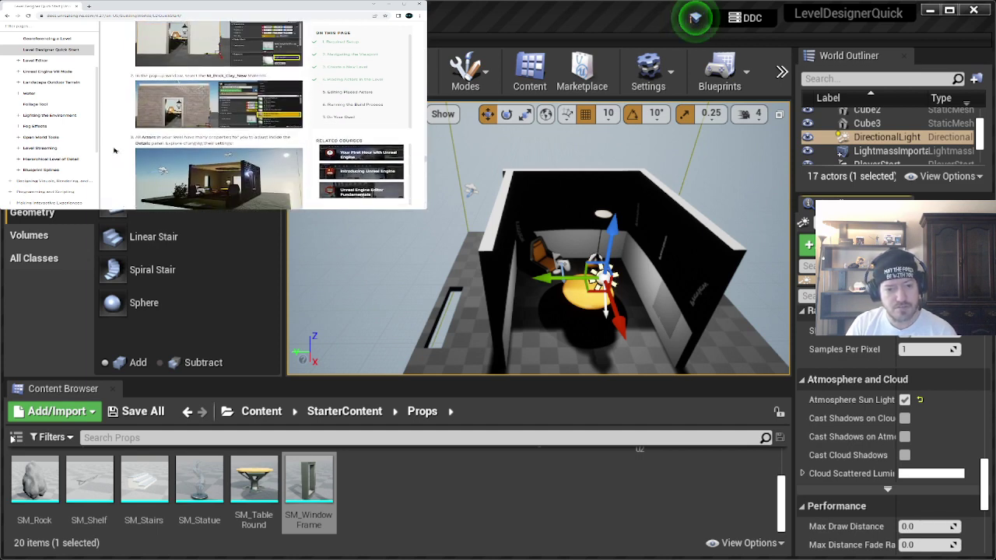
scroll(113, 150, "up", 5)
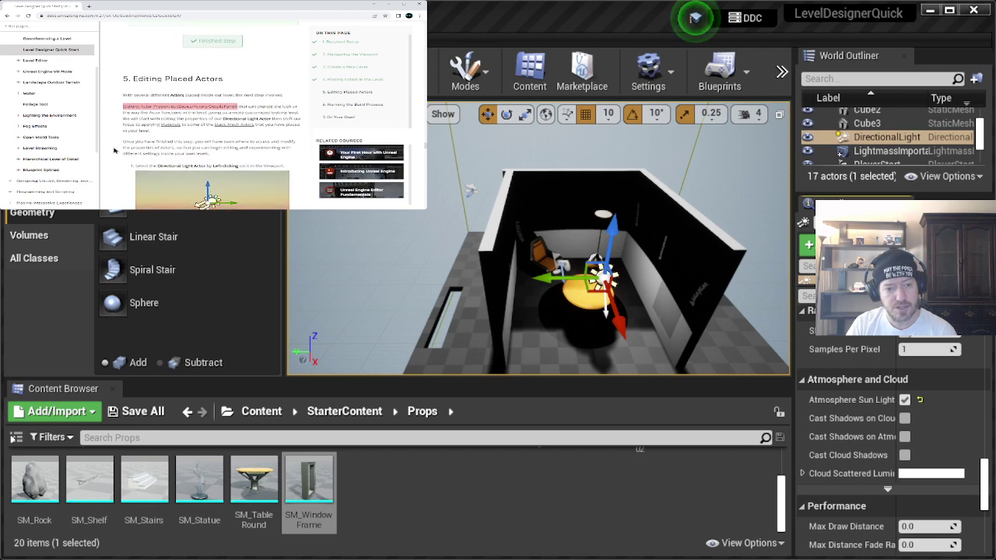
scroll(114, 150, "down", 3)
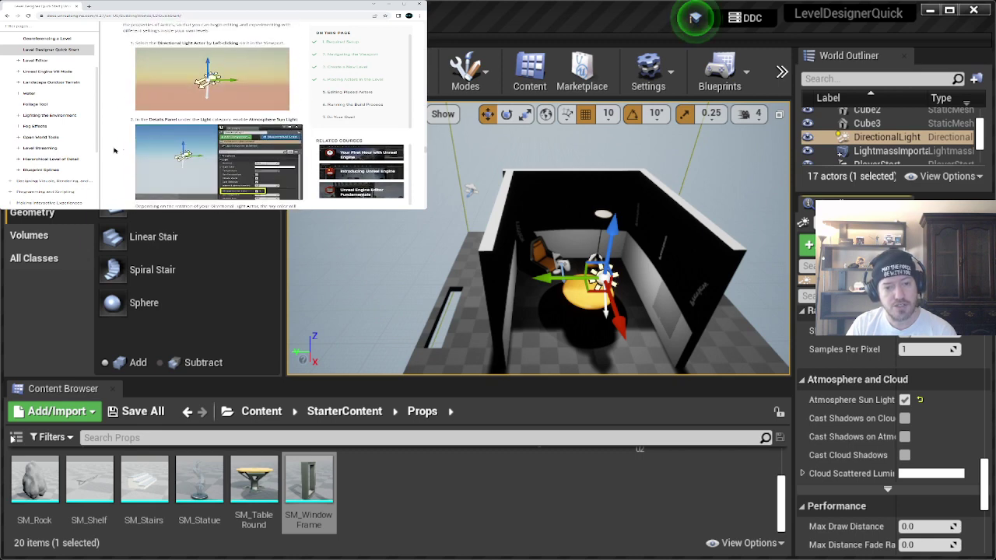
scroll(113, 150, "down", 3)
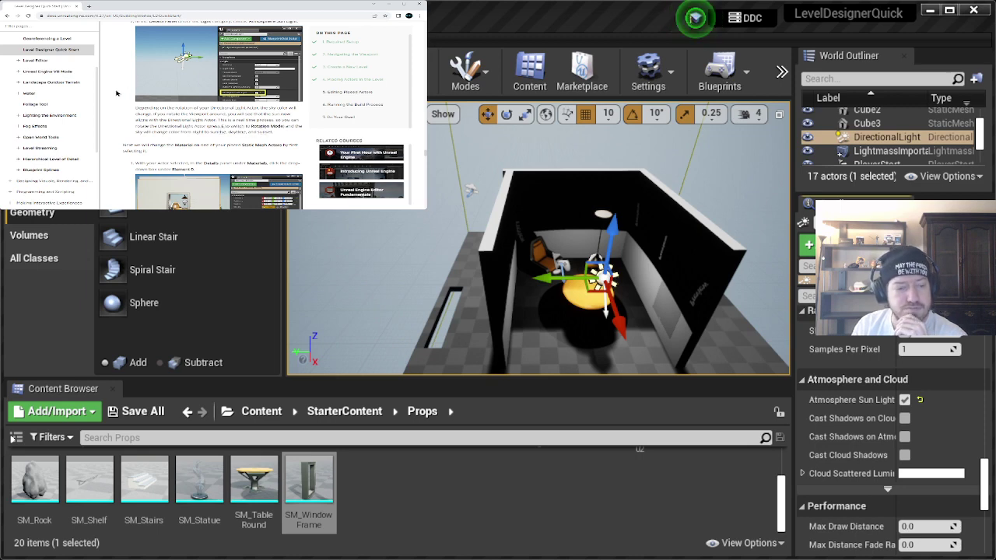
scroll(116, 92, "up", 2)
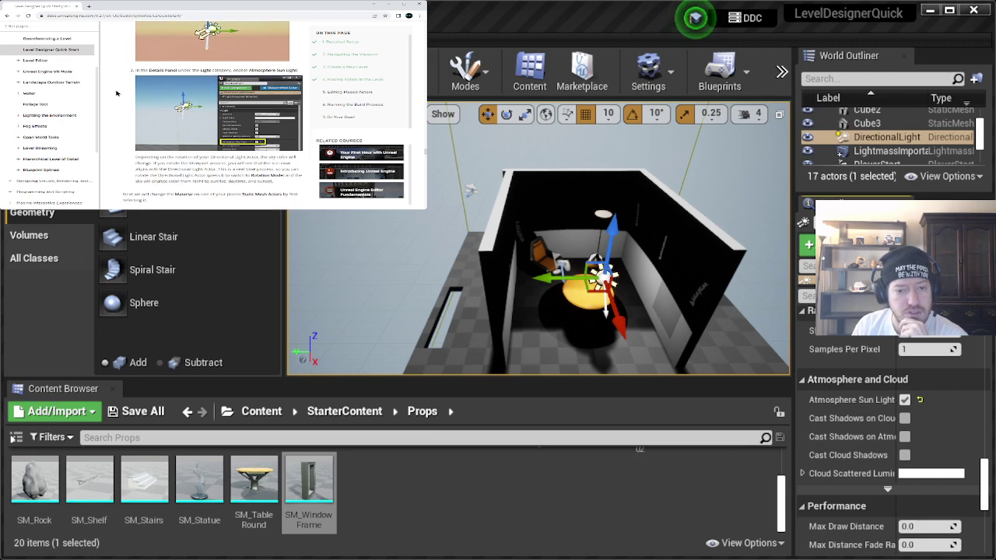
scroll(116, 92, "down", 3)
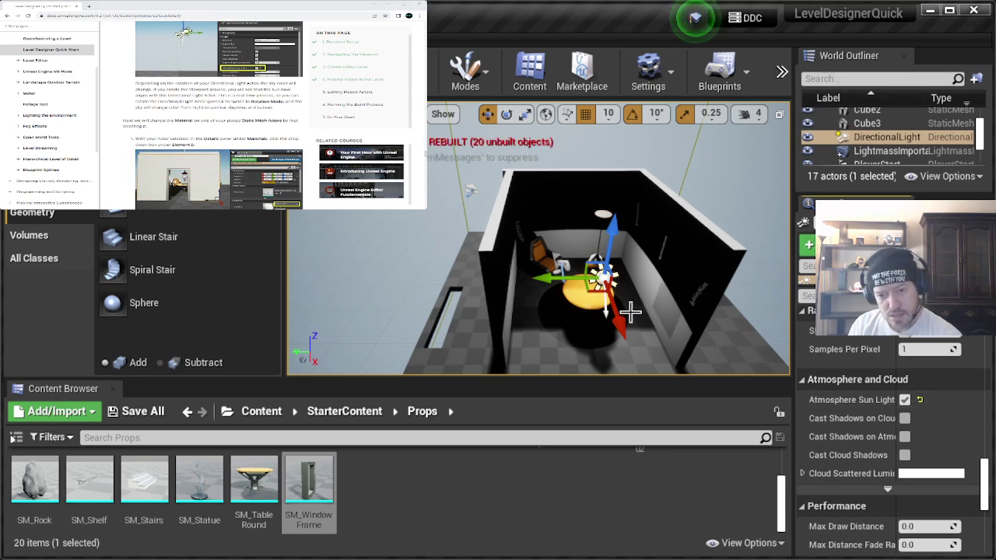
Step: Switch to scale mode and fly the camera down to a close, low view of the dark box
key("r")
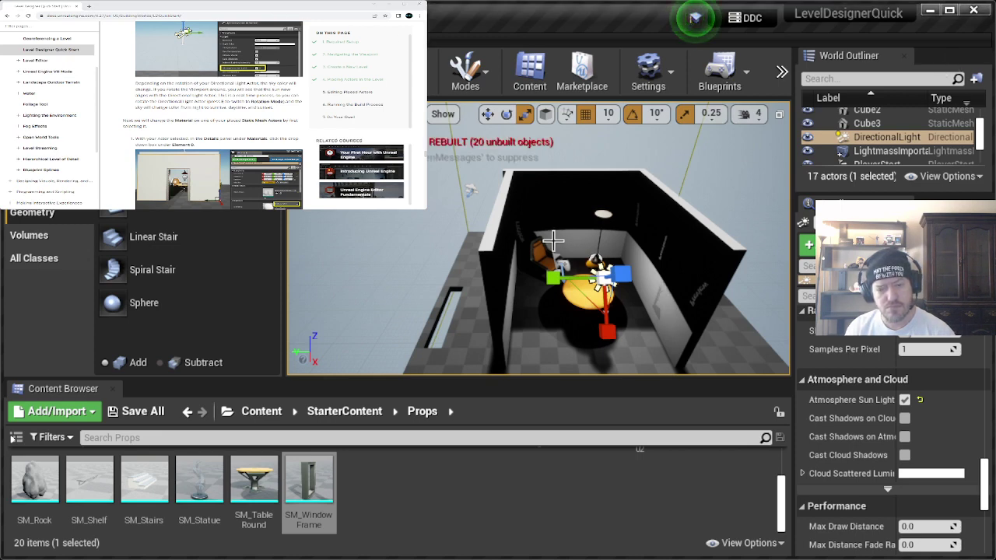
mouse_move(554, 241)
right_mouse_down()
mouse_move(525, 257)
mouse_move(554, 245)
right_mouse_up()
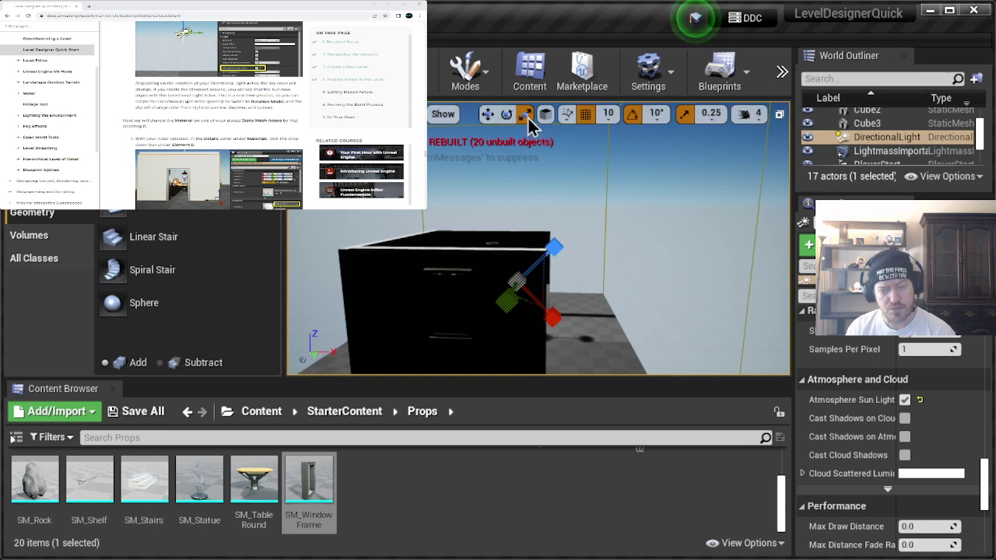
left_click(243, 5)
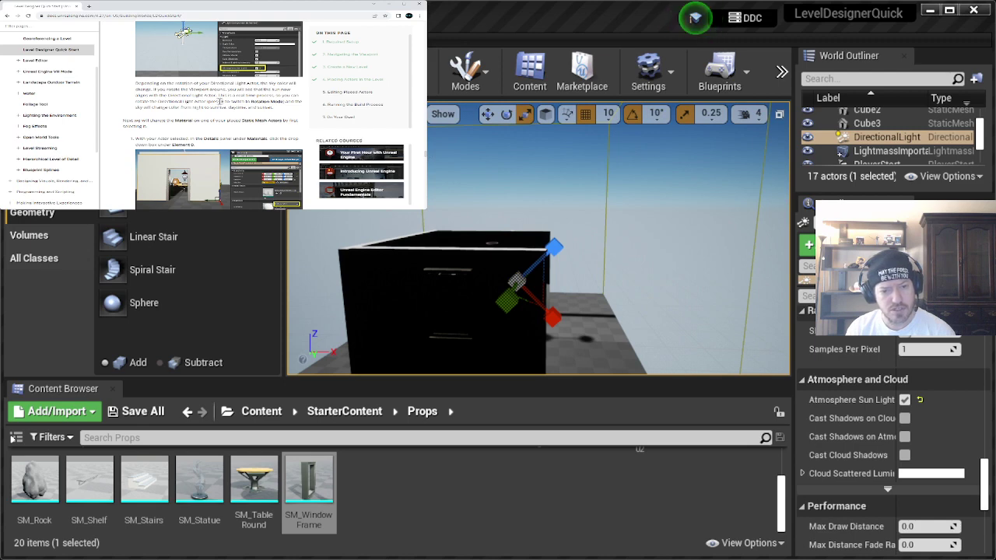
left_click(506, 207)
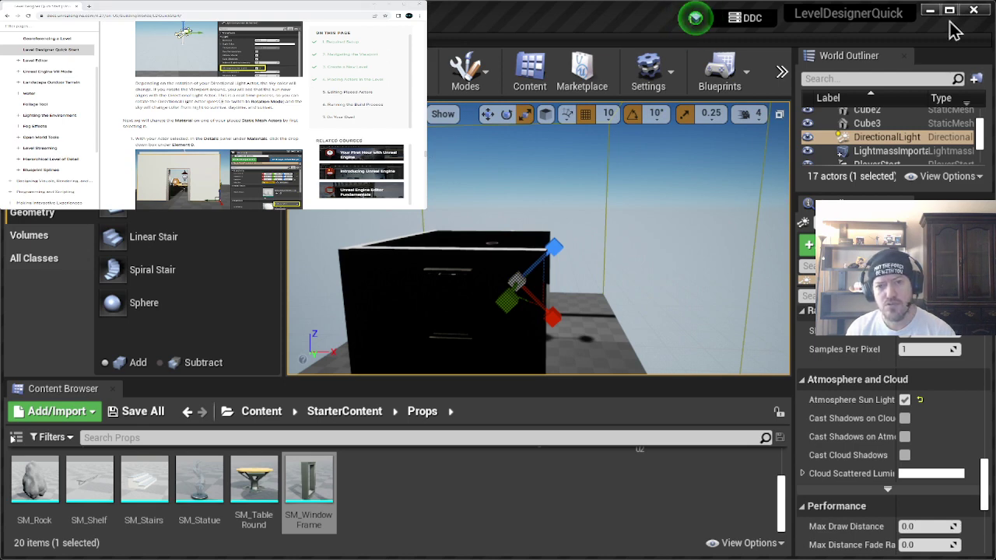
Step: Rotate the DirectionalLight, tilting the sun to about -80 degrees and turning it 10 degrees vertically
key("e")
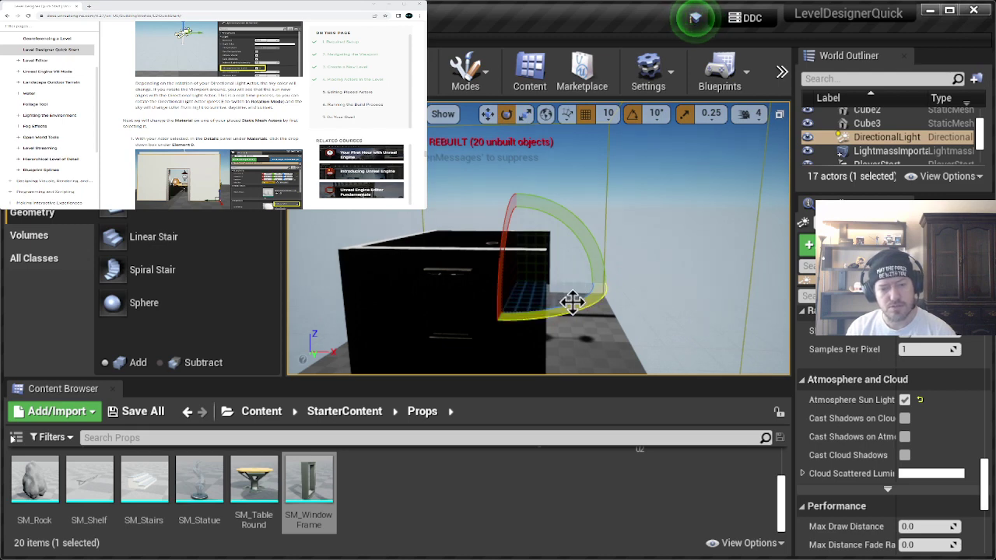
left_click_drag(505, 270, 663, 270)
mouse_move(514, 270)
left_mouse_down()
mouse_move(600, 270)
mouse_move(500, 270)
mouse_move(510, 268)
left_mouse_up()
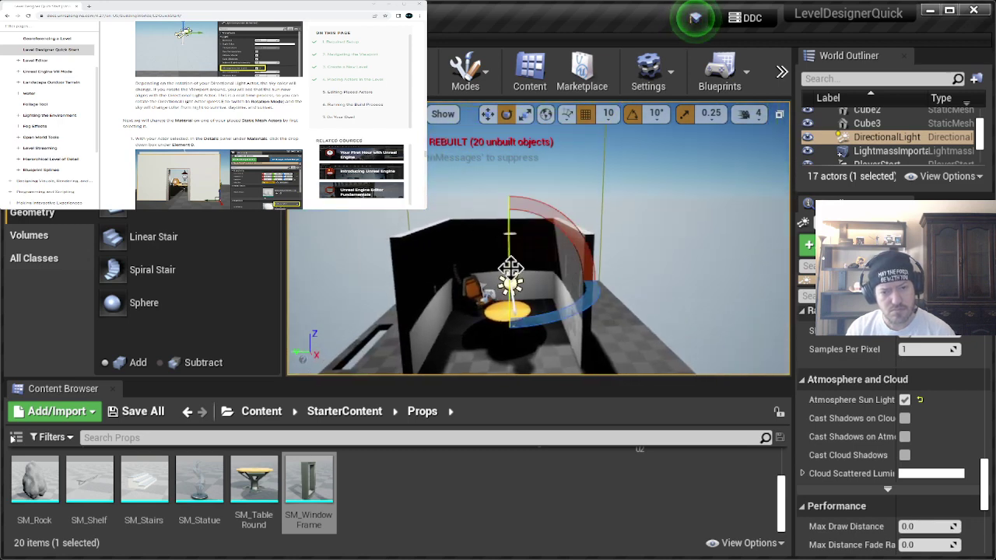
left_click_drag(510, 183, 565, 202)
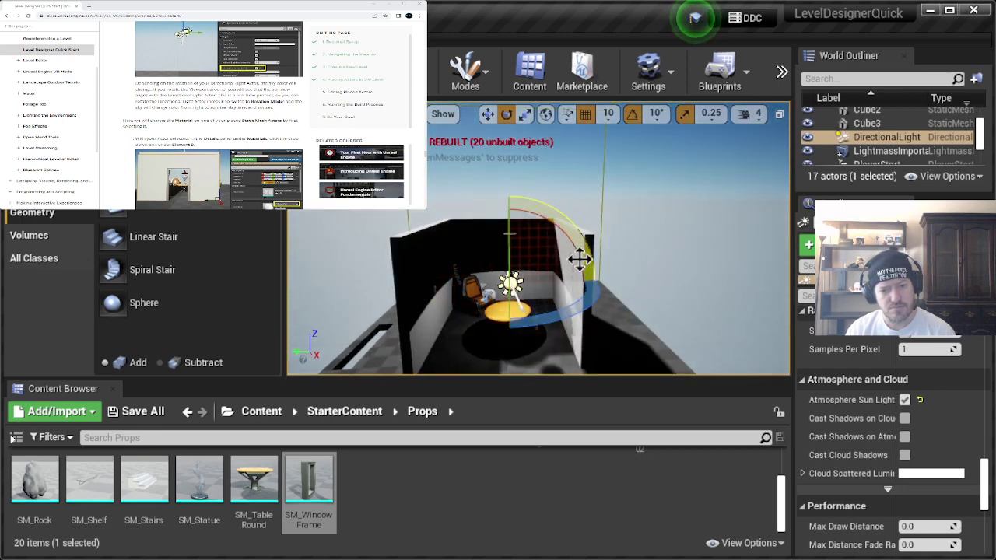
mouse_move(596, 275)
left_mouse_down()
mouse_move(576, 298)
mouse_move(588, 284)
mouse_move(576, 311)
mouse_move(592, 340)
mouse_move(594, 271)
left_mouse_up()
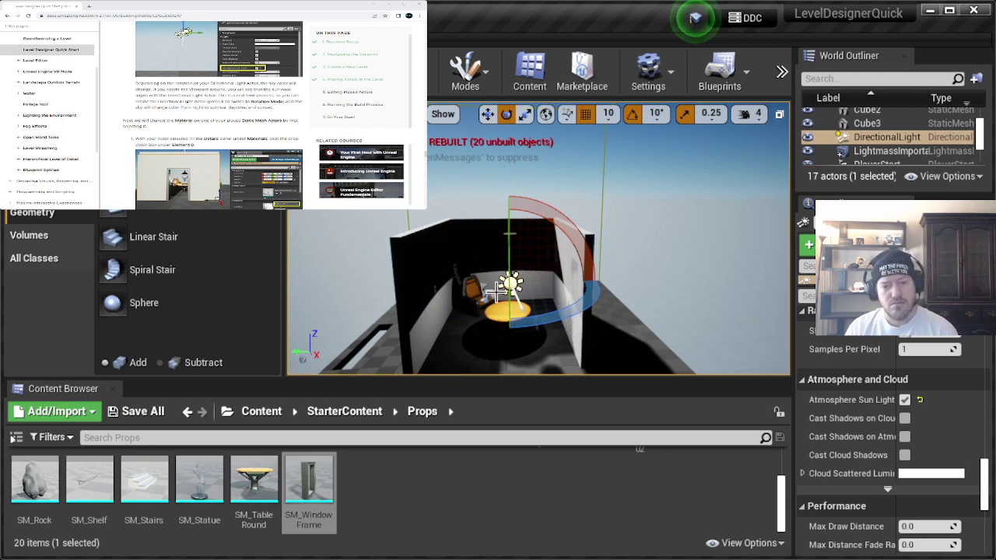
left_click_drag(578, 315, 578, 279)
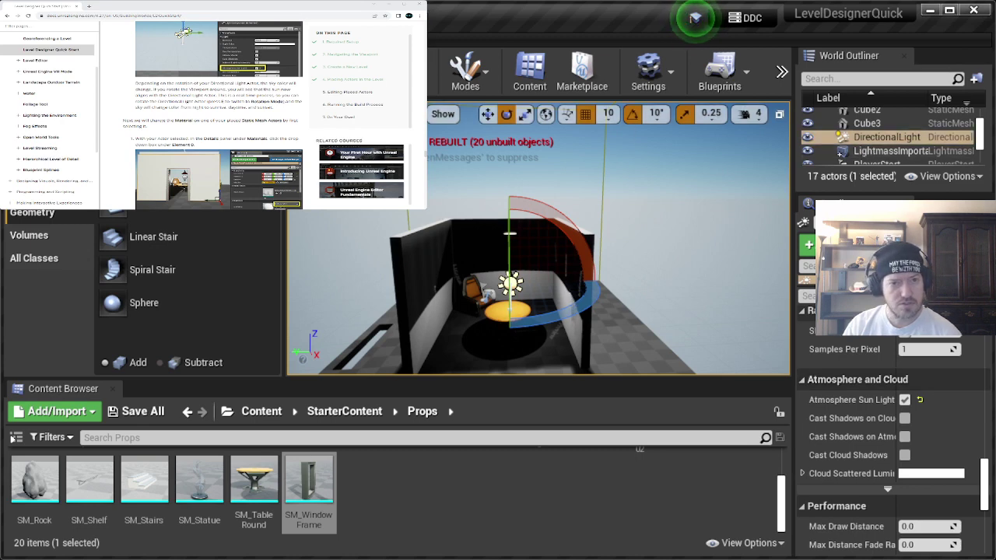
left_click(230, 8)
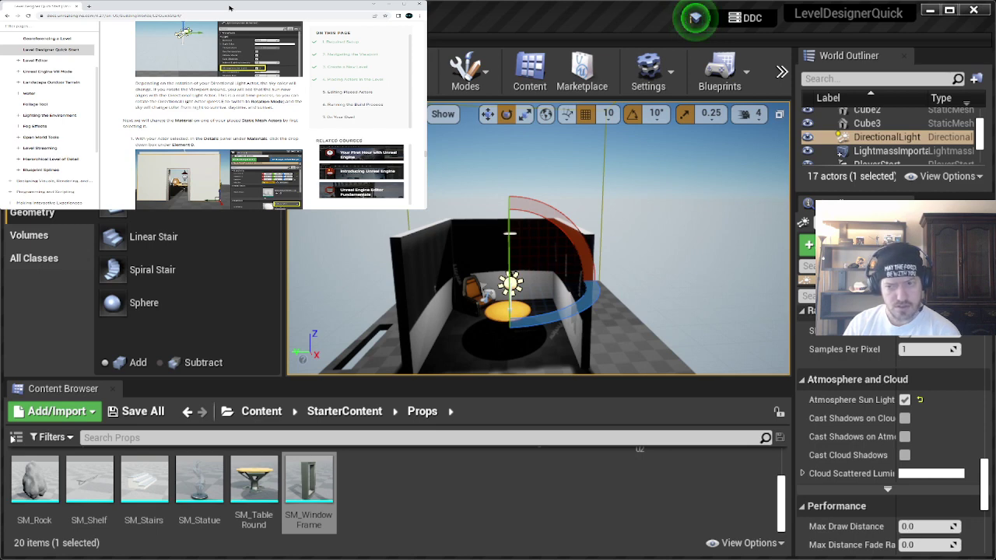
left_click(937, 57)
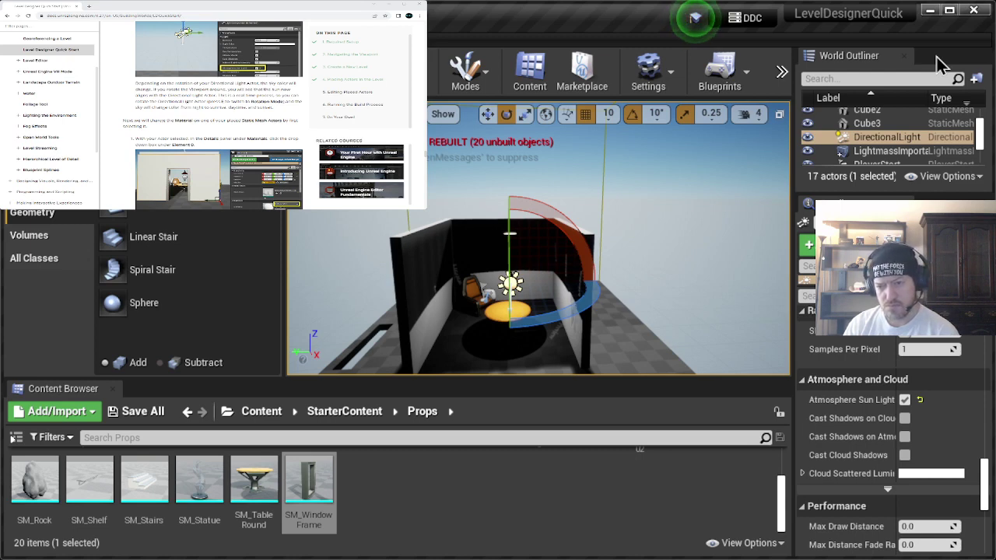
Step: Scroll the World Outliner and select the Cube wall actor to show its Details
left_click(979, 138)
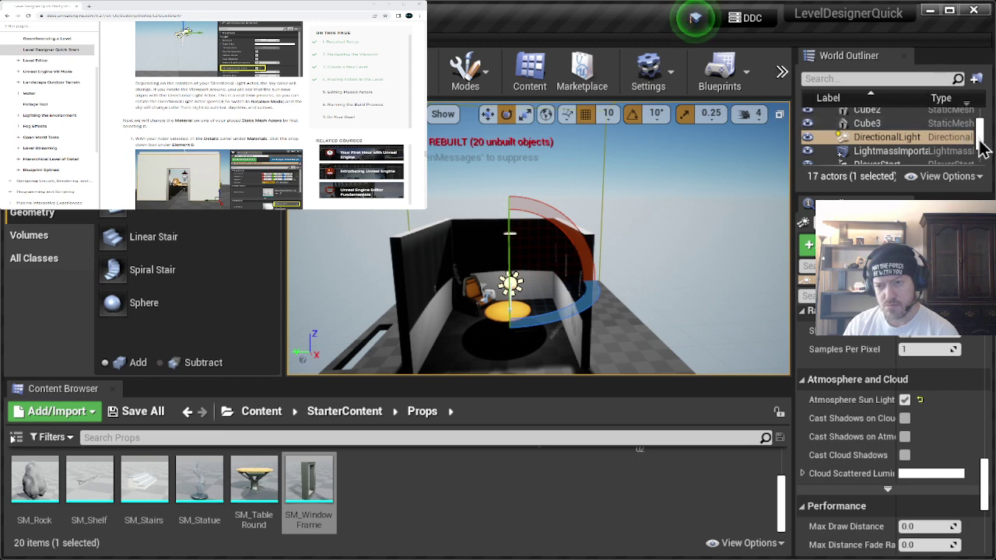
left_click_drag(980, 140, 982, 129)
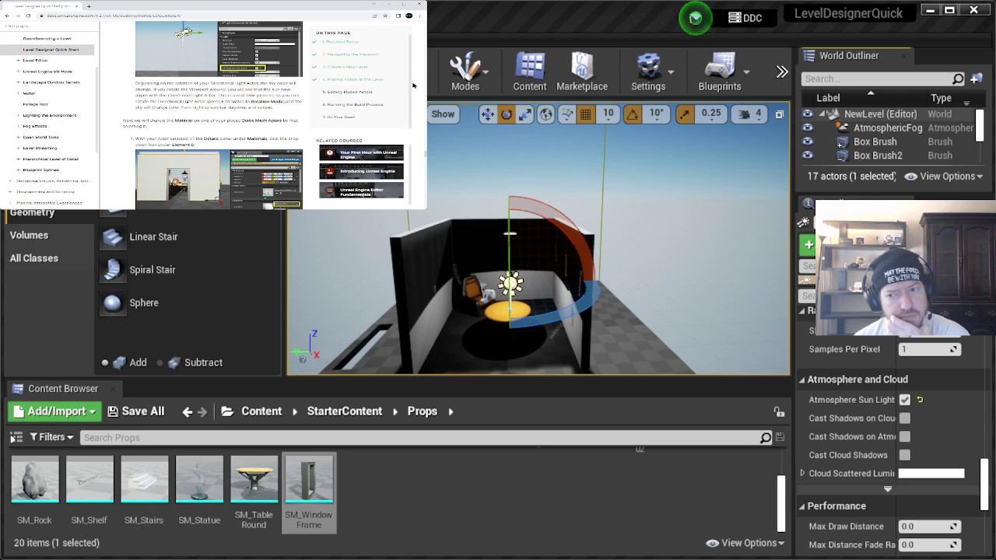
left_click(982, 129)
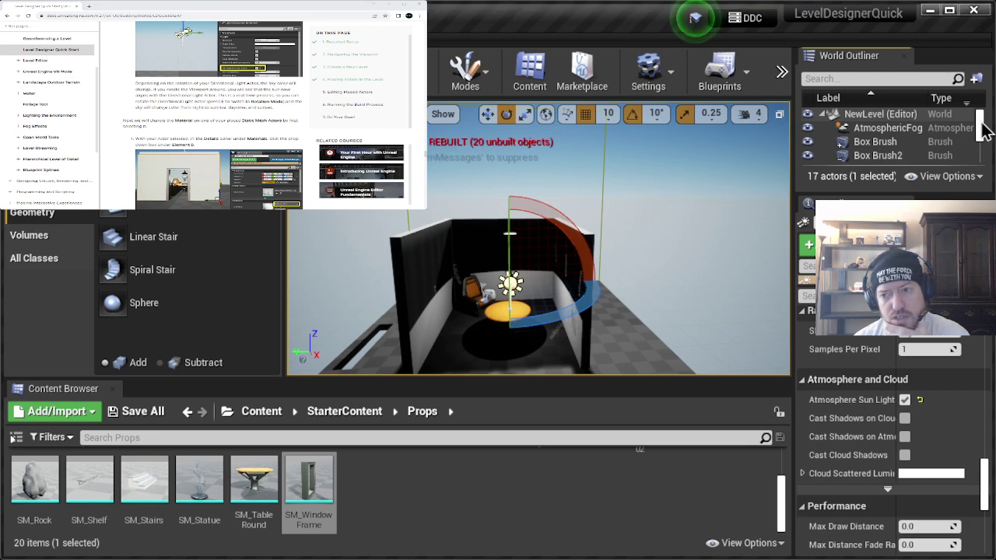
scroll(982, 131, "down", 2)
left_click_drag(981, 129, 981, 140)
scroll(981, 144, "down", 2)
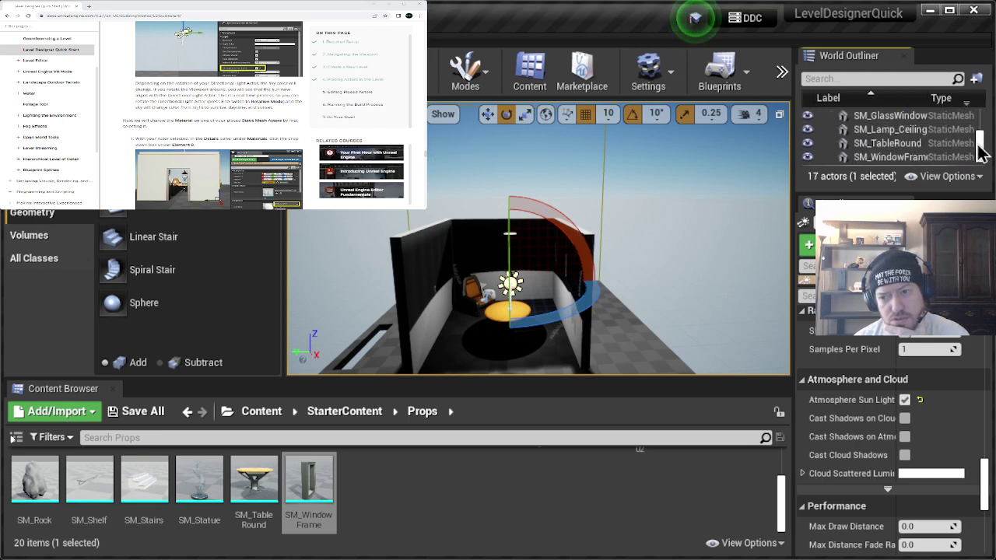
scroll(980, 144, "up", 3)
left_click_drag(982, 141, 982, 132)
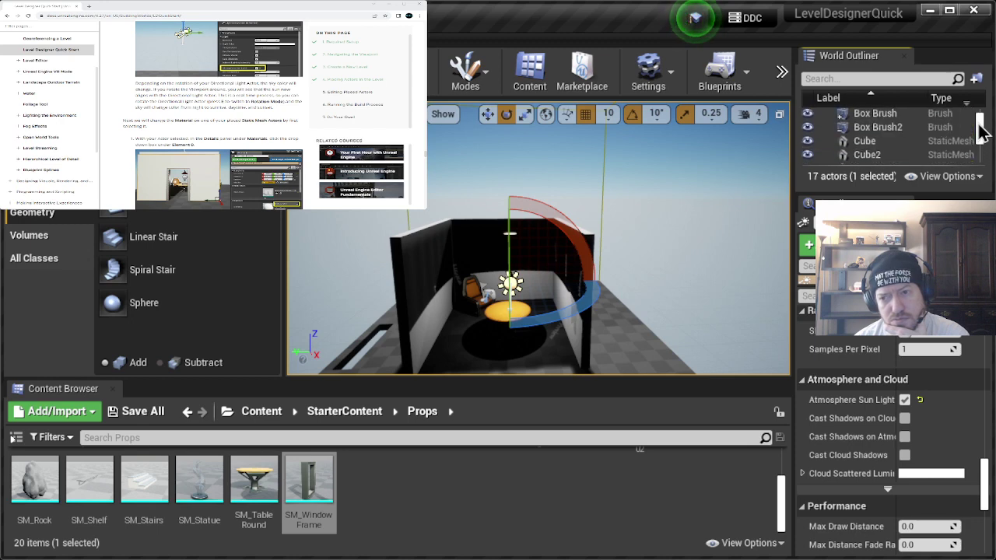
left_click(893, 142)
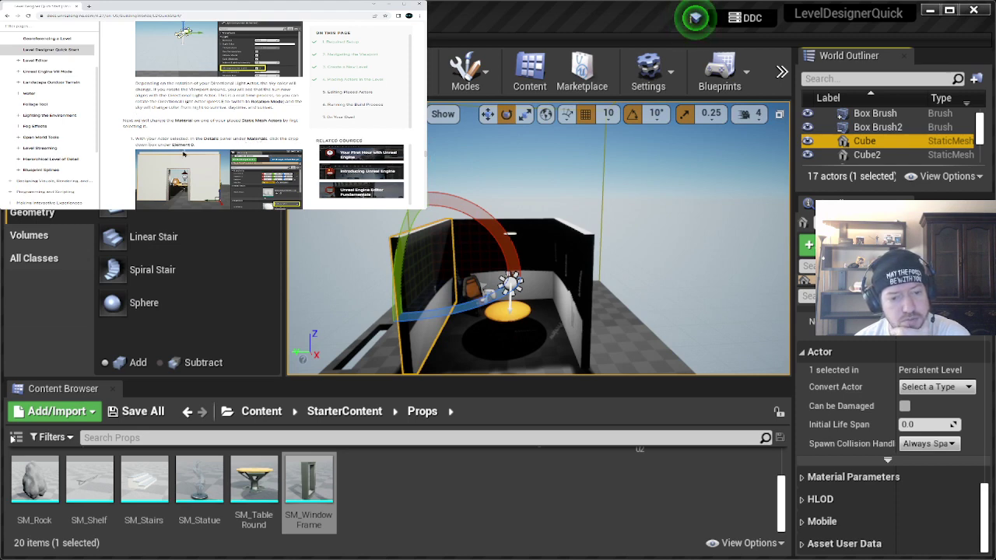
Step: Give the Cube wall's Element 0 the M_Brick_Clay_New material, consulting the documentation page
left_click(985, 501)
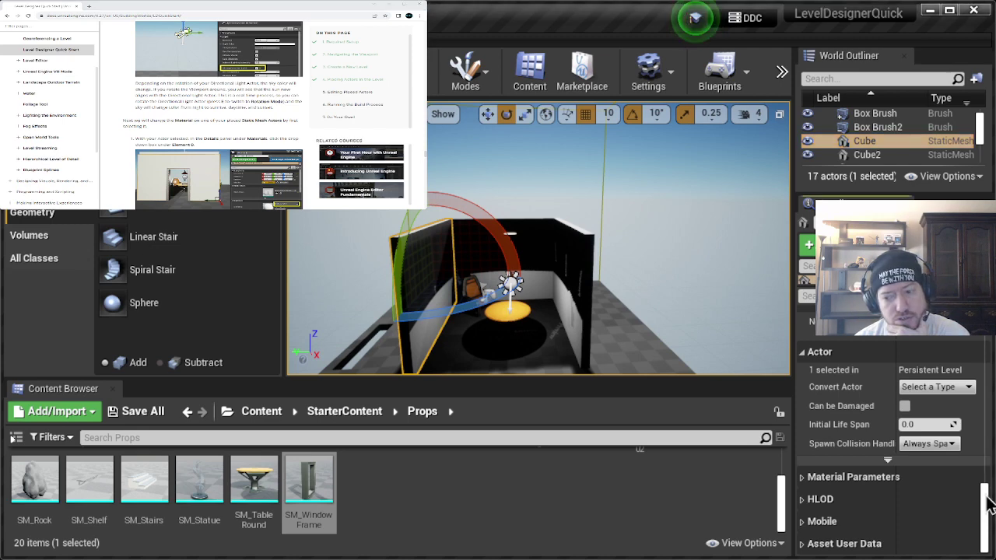
left_click_drag(988, 512, 989, 352)
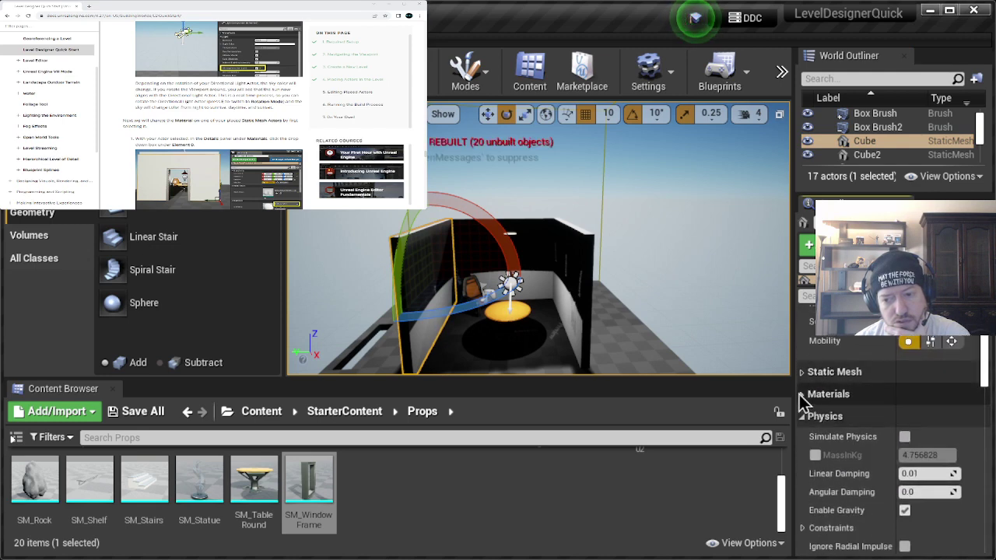
left_click(802, 394)
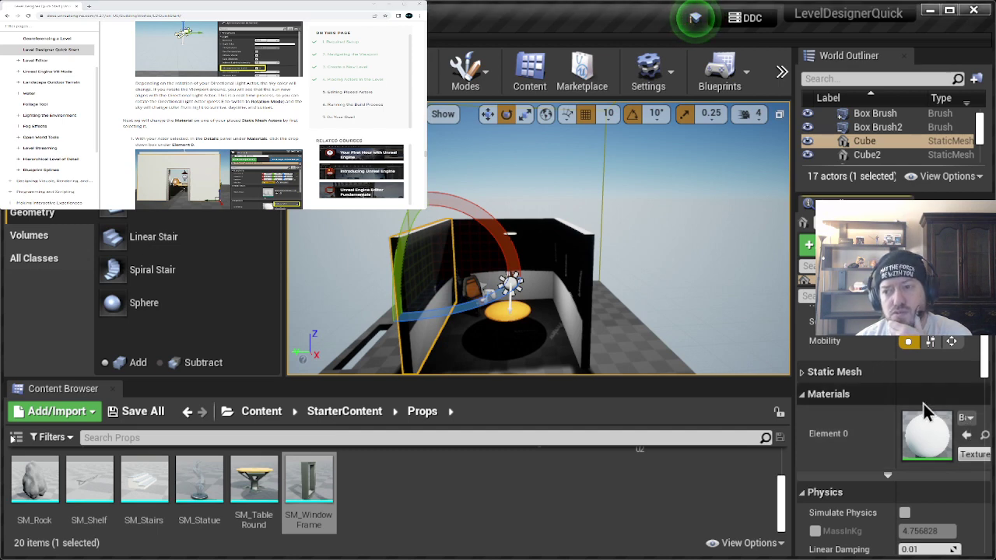
left_click(199, 9)
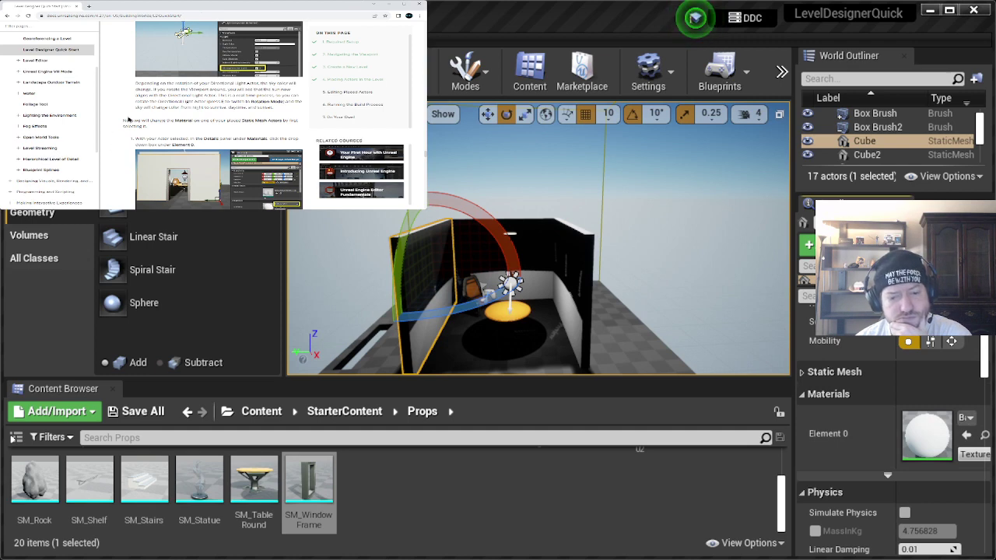
scroll(128, 119, "down", 5)
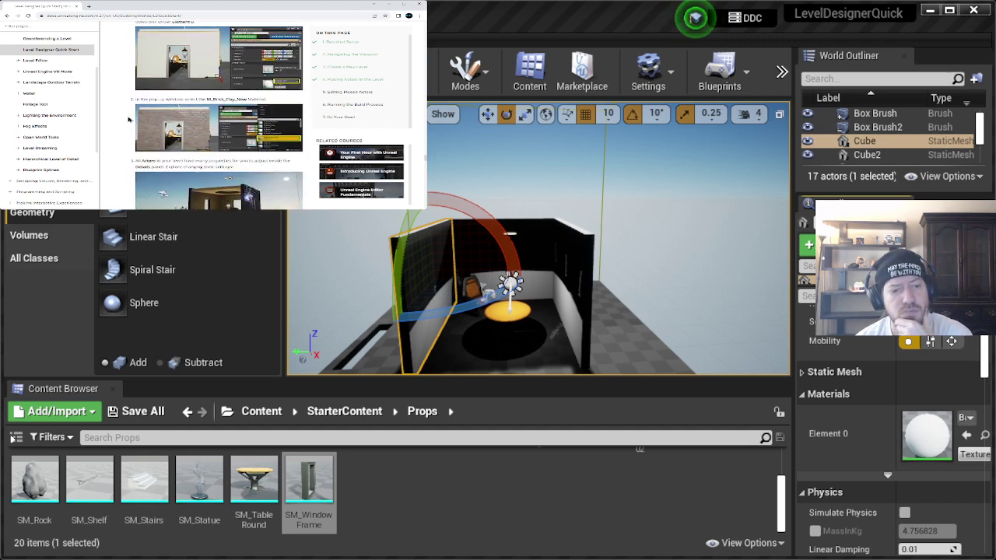
scroll(129, 119, "down", 1)
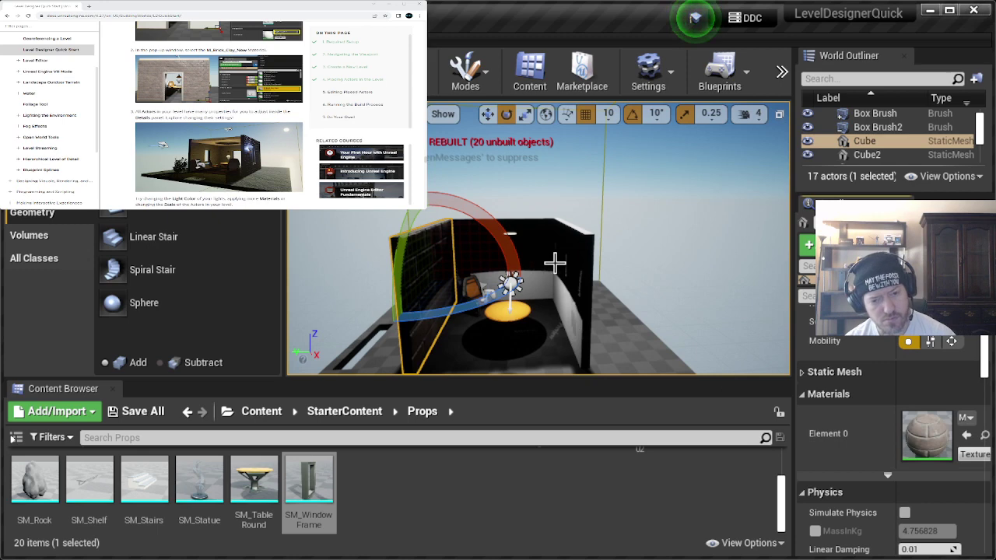
Step: Orbit around the room to inspect the bricked wall from the front and side
left_click_drag(534, 226, 506, 204)
mouse_move(639, 218)
left_mouse_down()
mouse_move(591, 219)
mouse_move(638, 218)
left_mouse_up()
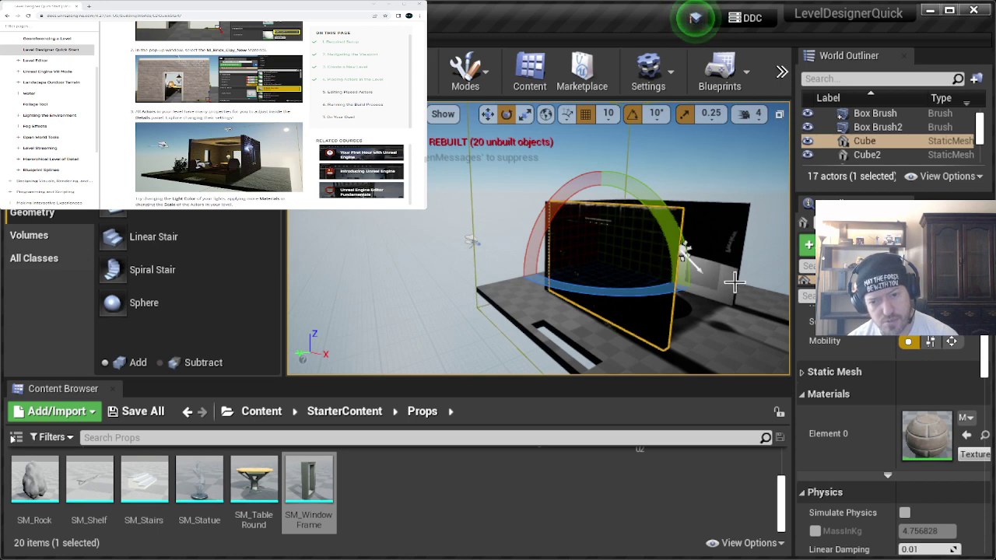
right_click_drag(668, 288, 735, 283)
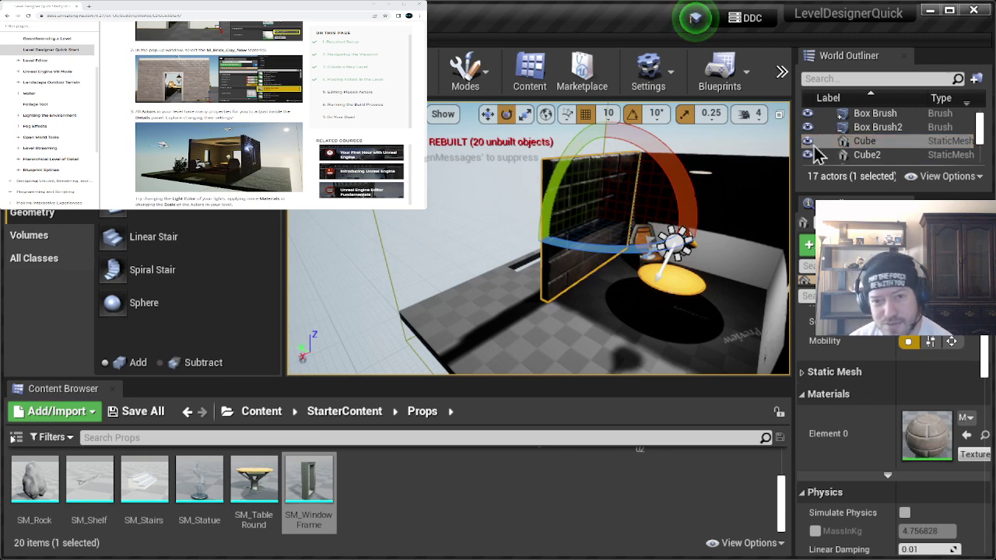
Step: Switch the viewport to the Translate tool for moving objects
left_click(486, 114)
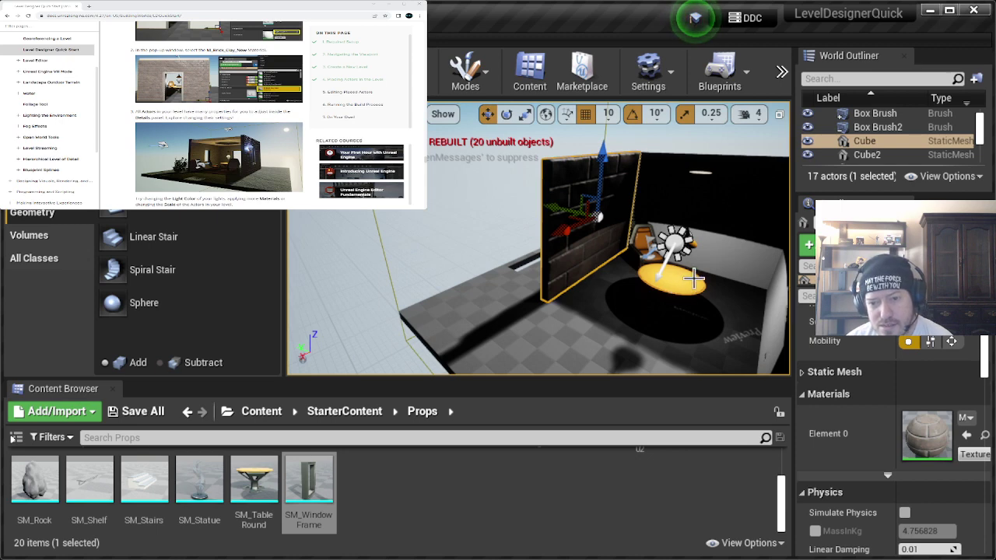
scroll(887, 140, "down", 2)
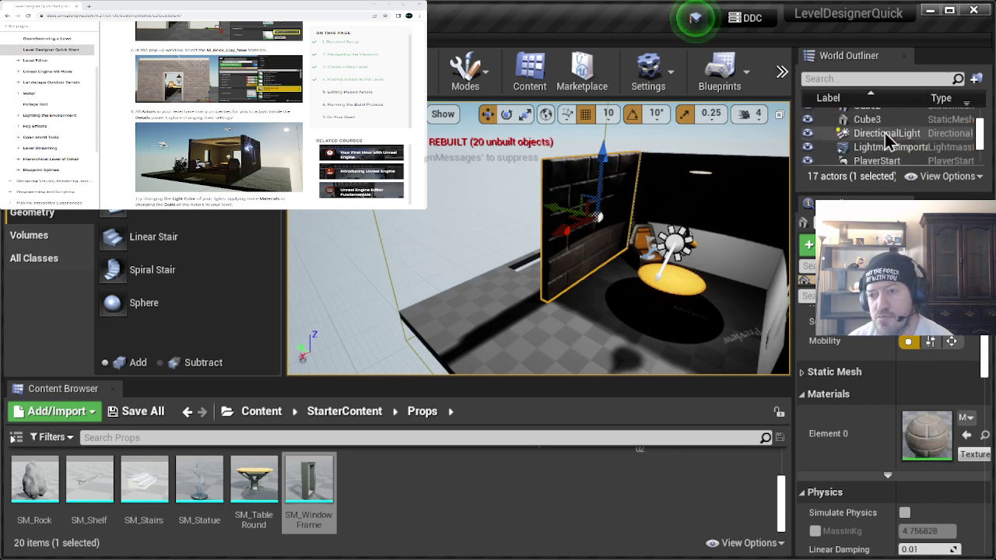
scroll(887, 148, "down", 2)
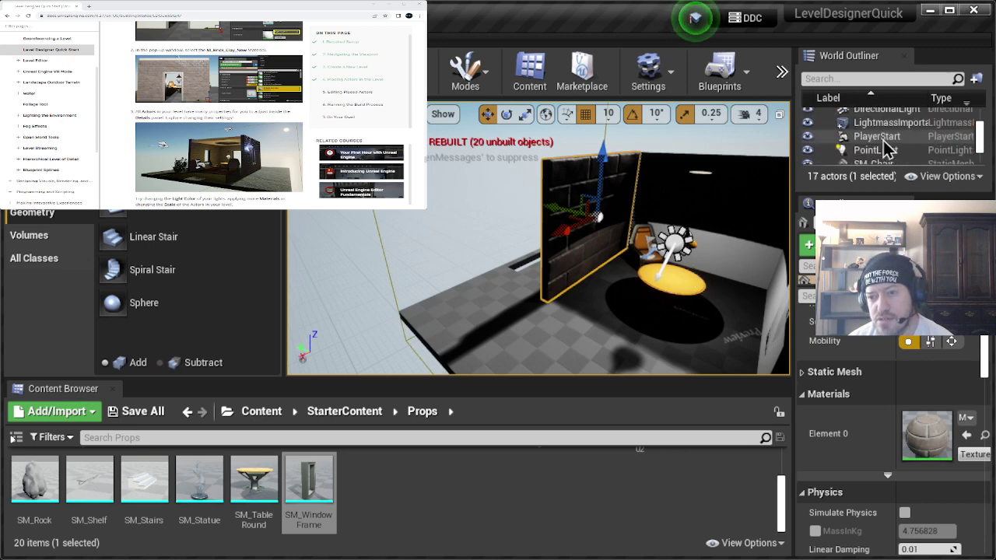
Step: Adjust the PointLight's height above the table along Z, then select the DirectionalLight
left_click(879, 150)
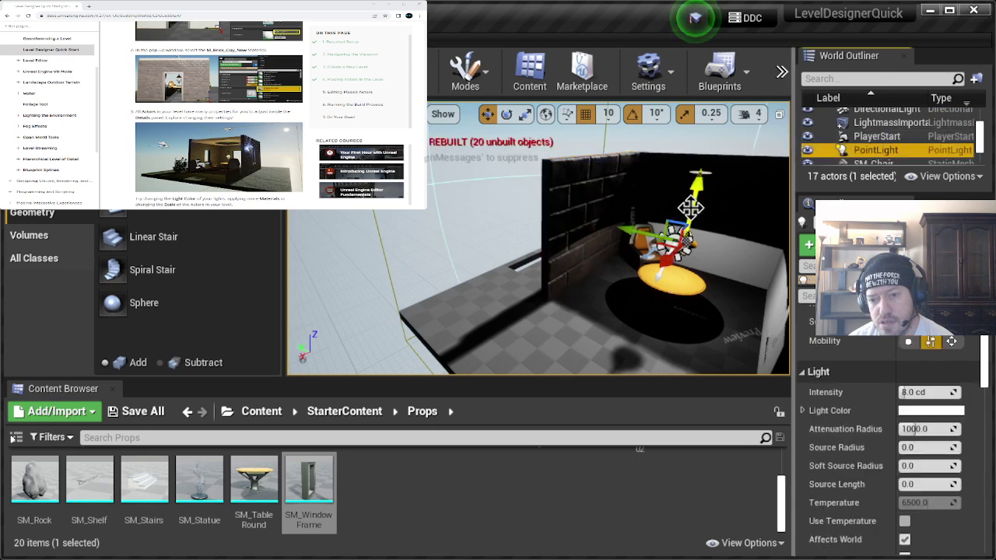
left_click_drag(693, 208, 689, 224)
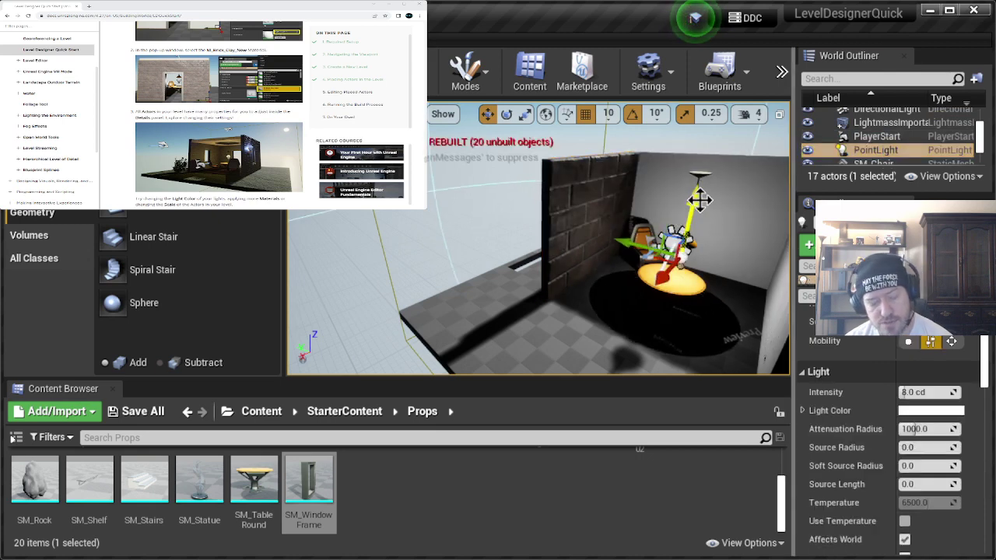
mouse_move(720, 204)
right_mouse_down()
mouse_move(692, 206)
mouse_move(722, 206)
right_mouse_up()
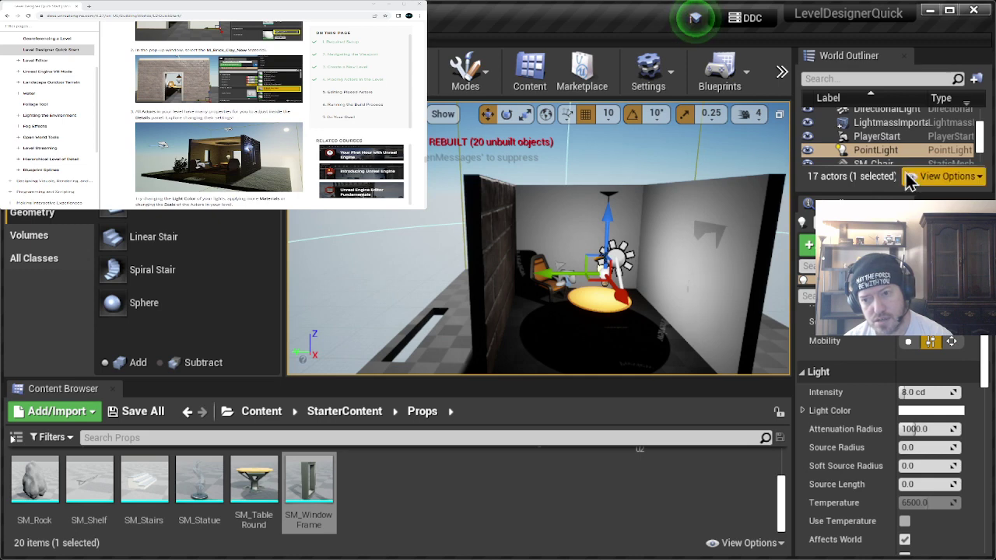
left_click(894, 111)
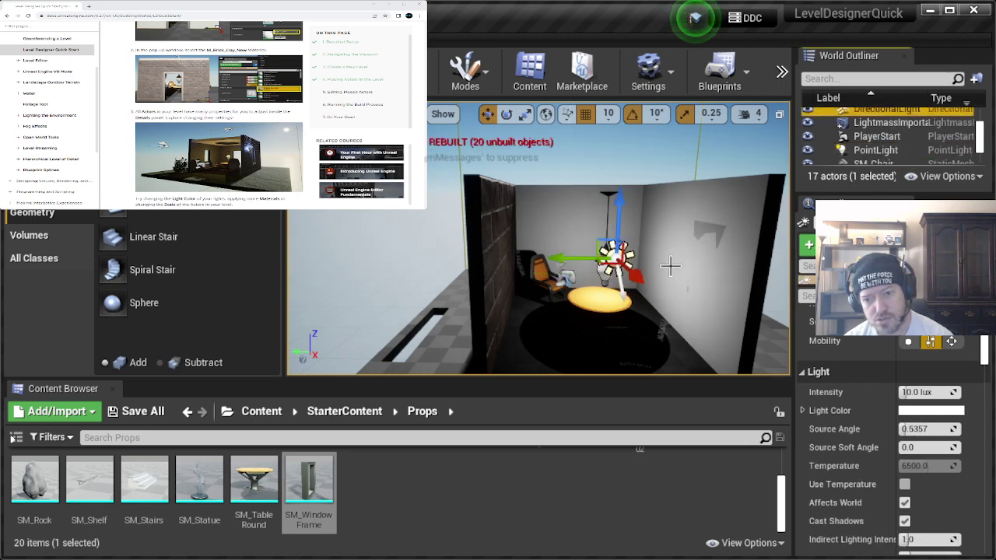
Step: Rotate the DirectionalLight sun's angle, then fly the camera outside to the brick wall
key("e")
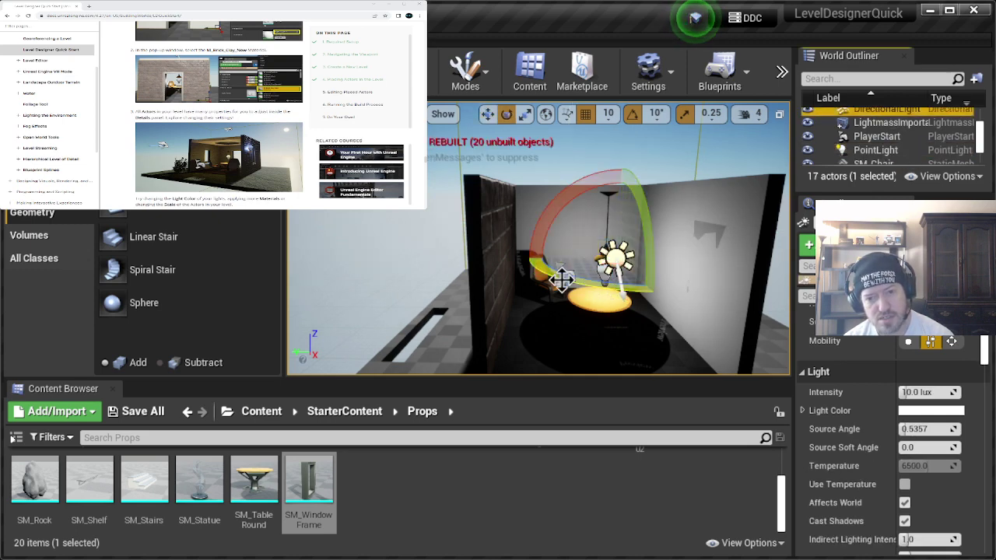
mouse_move(562, 278)
left_mouse_down()
mouse_move(566, 289)
mouse_move(565, 279)
left_mouse_up()
right_click_drag(480, 192, 529, 183)
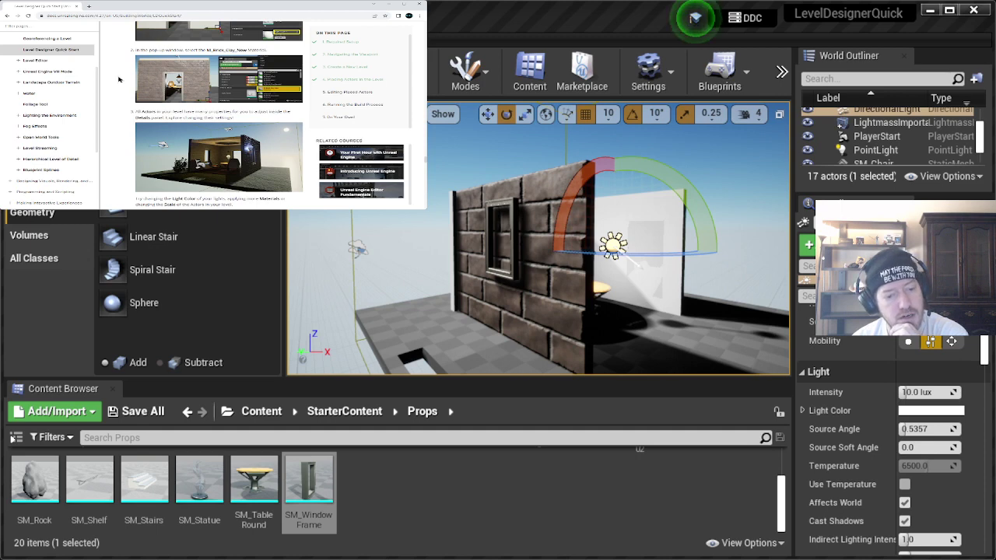
scroll(119, 78, "down", 1)
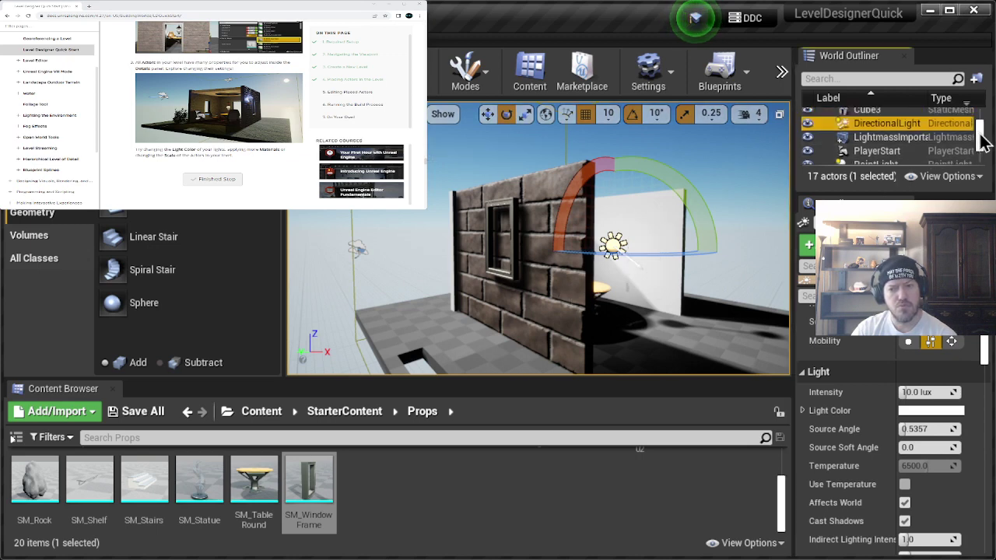
scroll(979, 134, "up", 3)
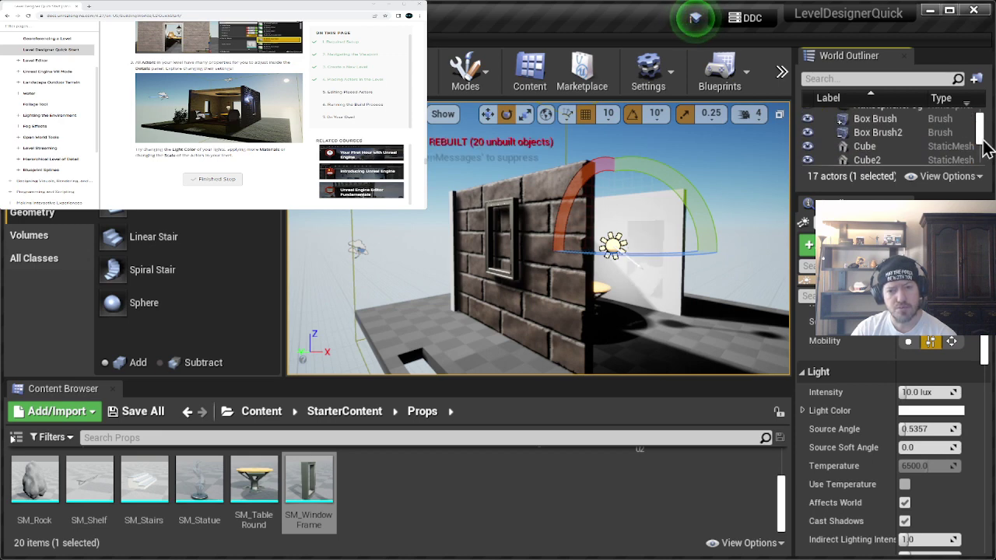
Step: Show Box Brush's Brush Settings: Additive type, Box shape, X/Y/Z 200
left_click(864, 120)
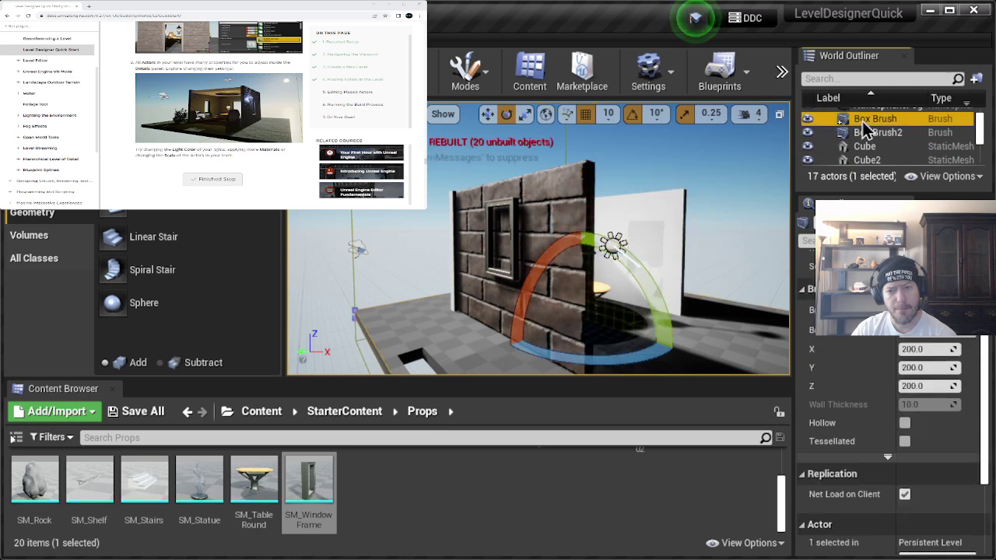
left_click(986, 381)
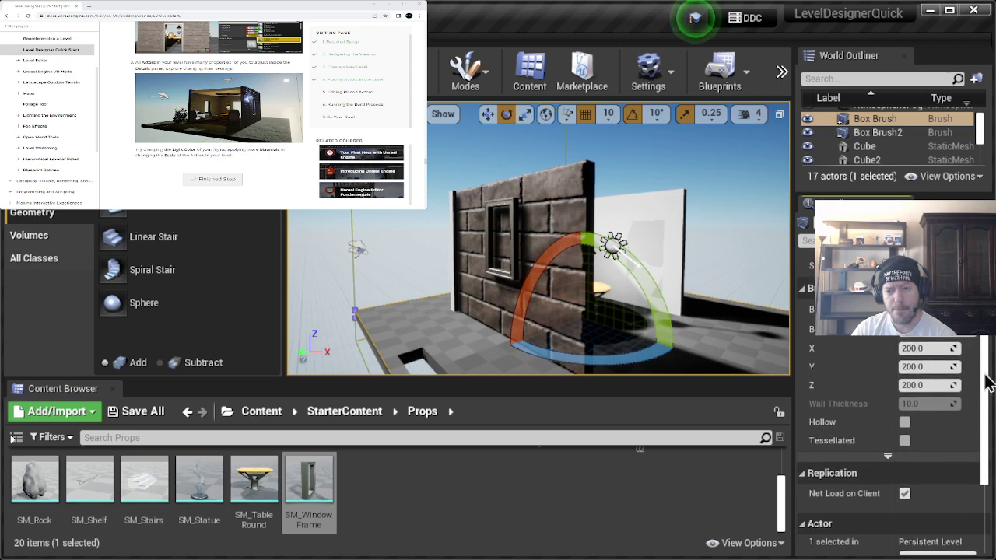
mouse_move(986, 381)
left_mouse_down()
mouse_move(985, 354)
mouse_move(981, 482)
mouse_move(986, 354)
left_mouse_up()
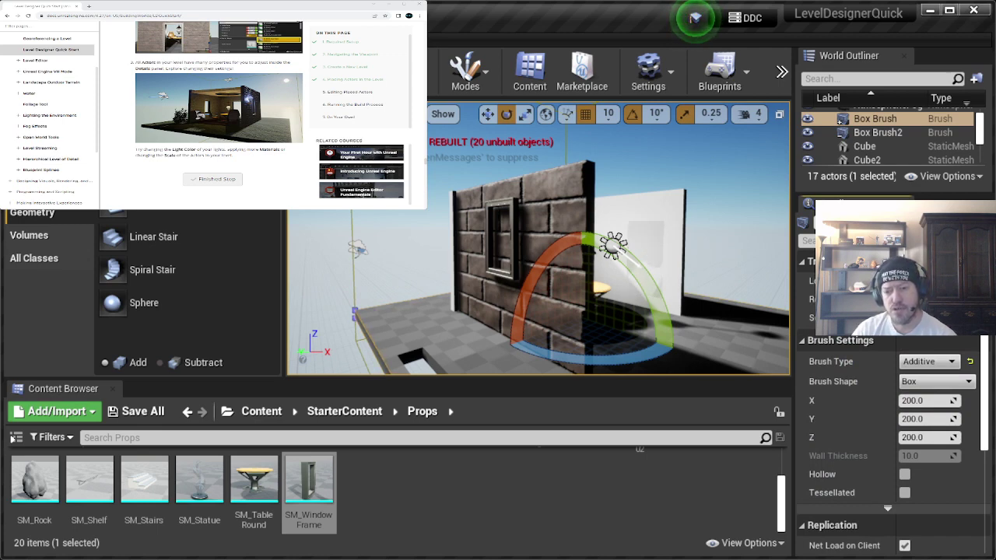
scroll(991, 340, "down", 1)
scroll(991, 340, "down", 4)
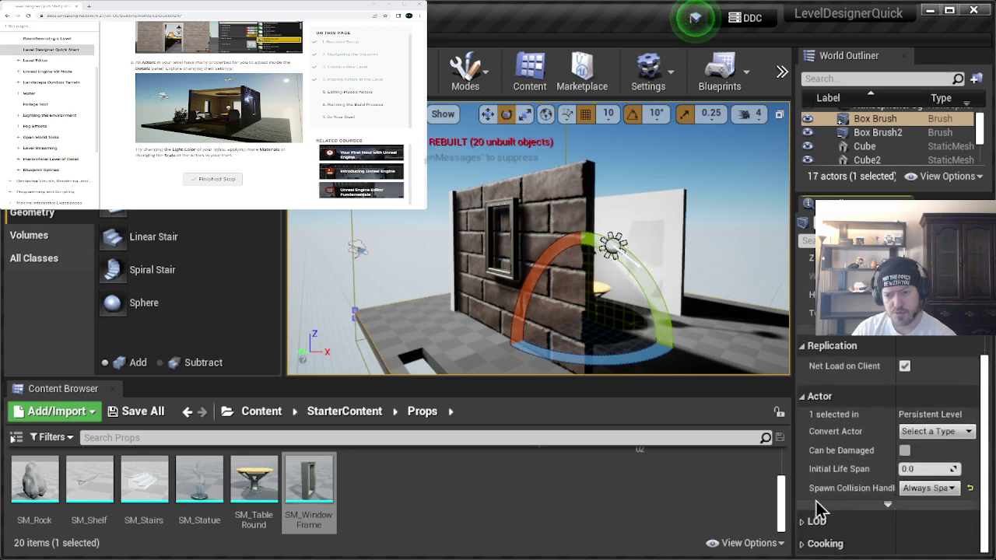
Step: Select the Cube wall to view its details, then return to Box Brush's settings
left_click(866, 148)
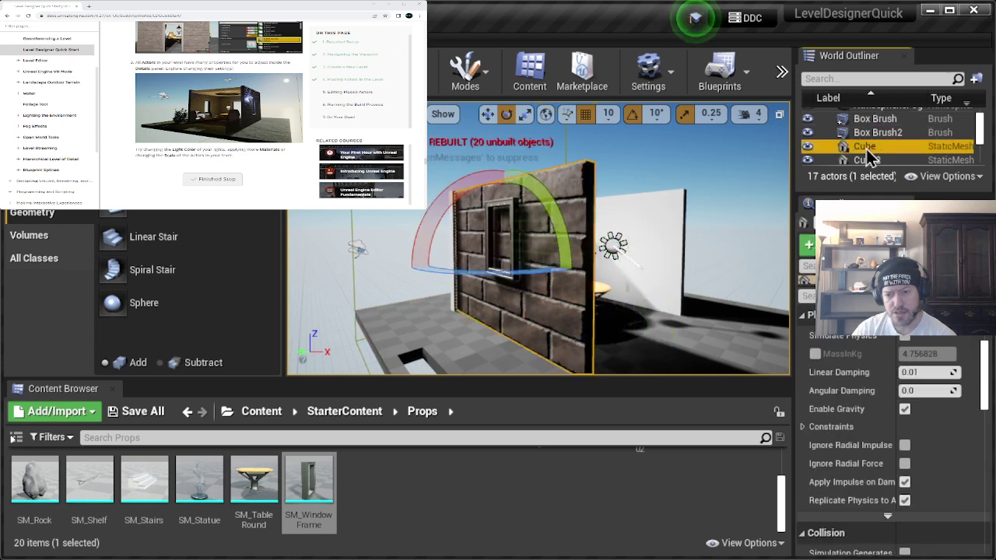
left_click_drag(987, 366, 990, 348)
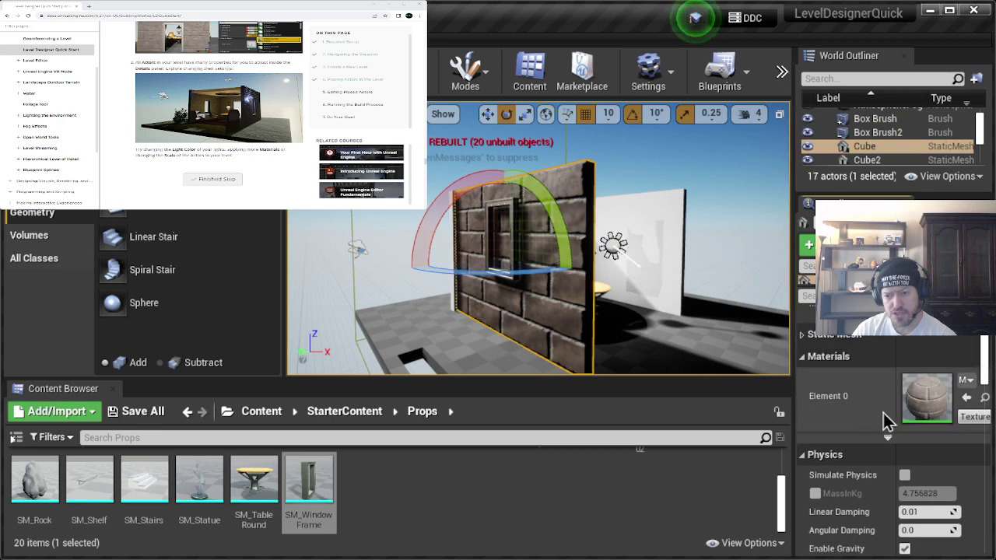
left_click(876, 125)
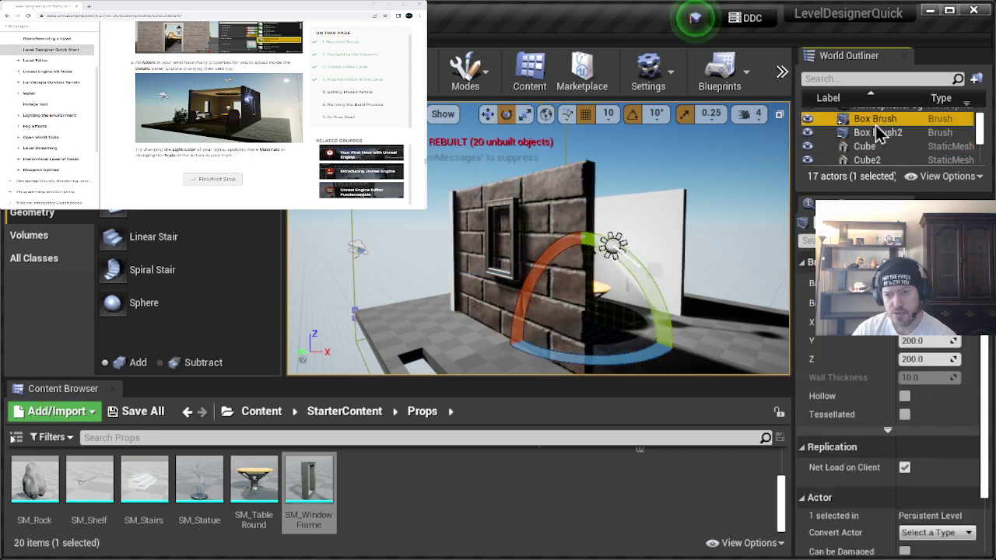
scroll(870, 395, "up", 3)
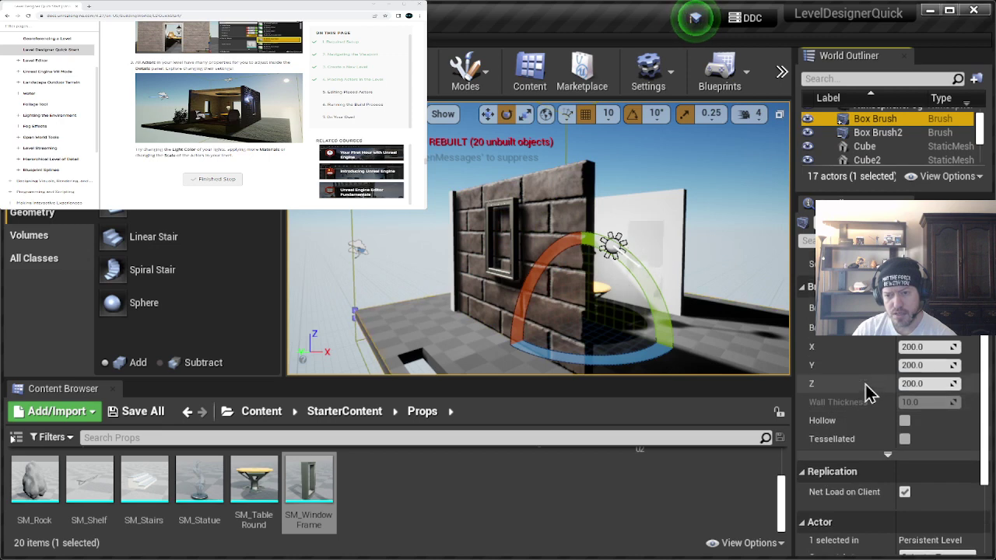
scroll(870, 394, "down", 8)
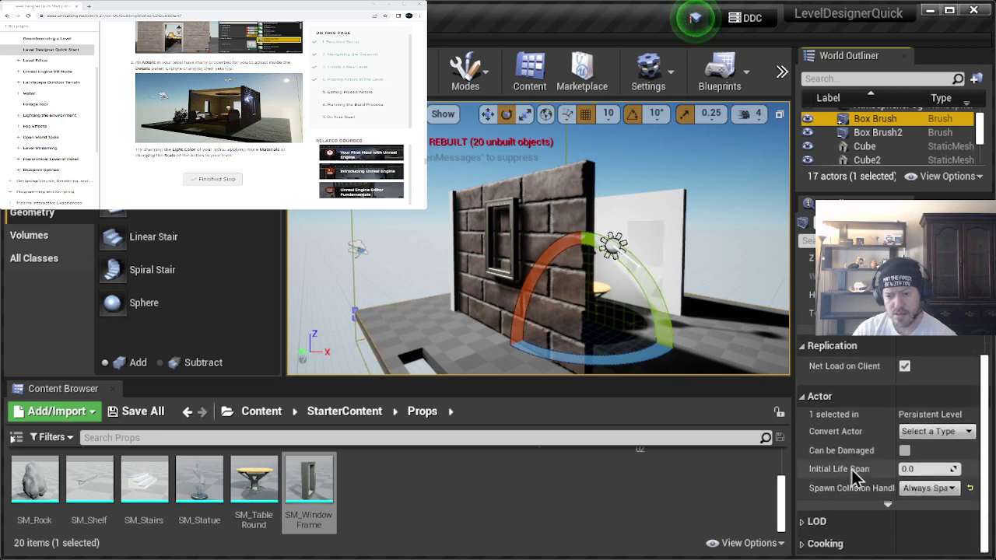
Step: Expand Box Brush's Cooking, LOD and advanced brush options, then select Box Brush2
left_click(807, 544)
scroll(823, 477, "down", 1)
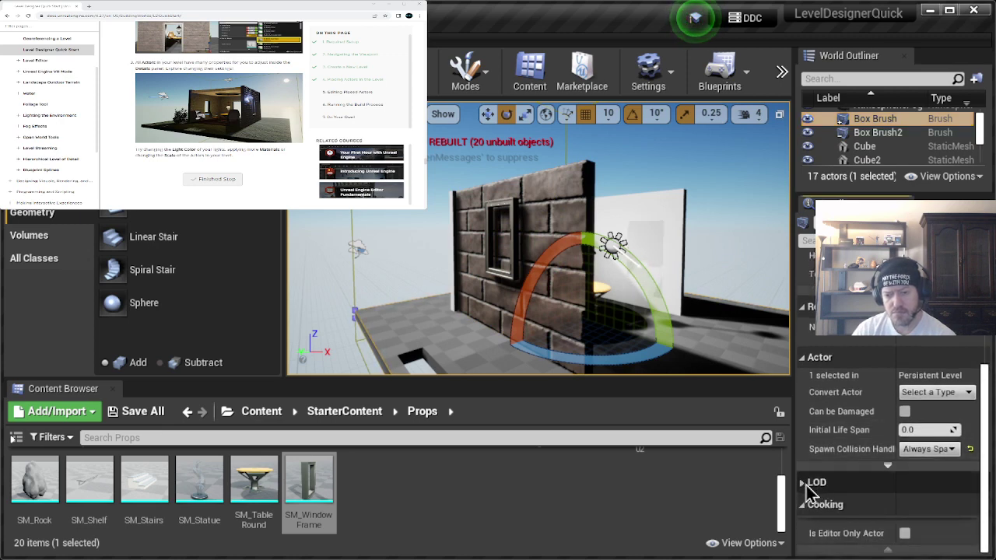
left_click(806, 484)
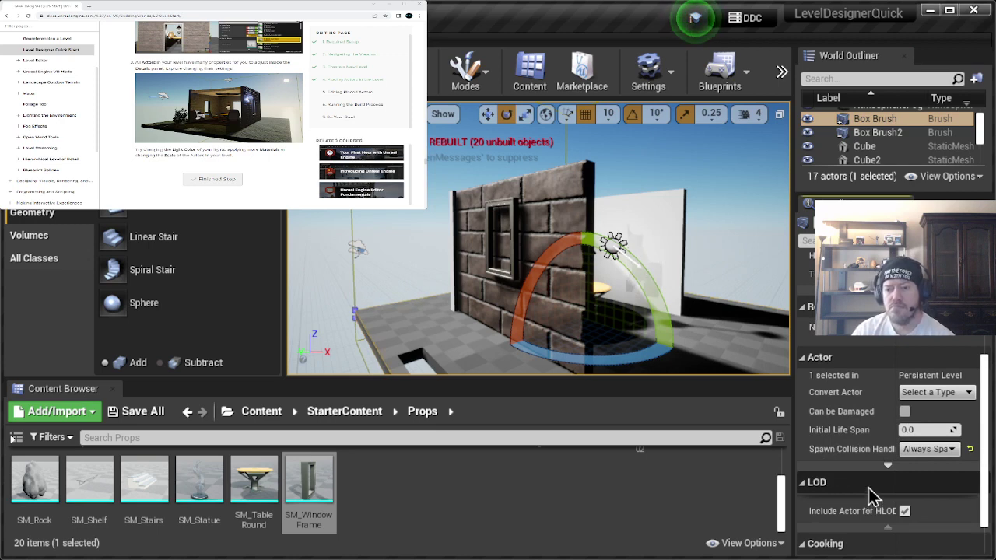
scroll(872, 495, "up", 3)
scroll(871, 496, "up", 5)
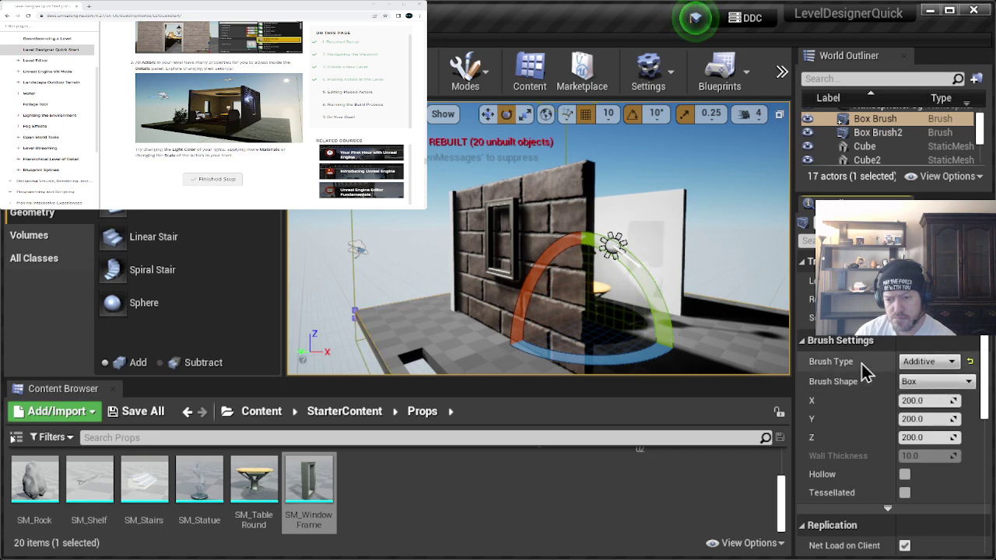
scroll(866, 370, "down", 5)
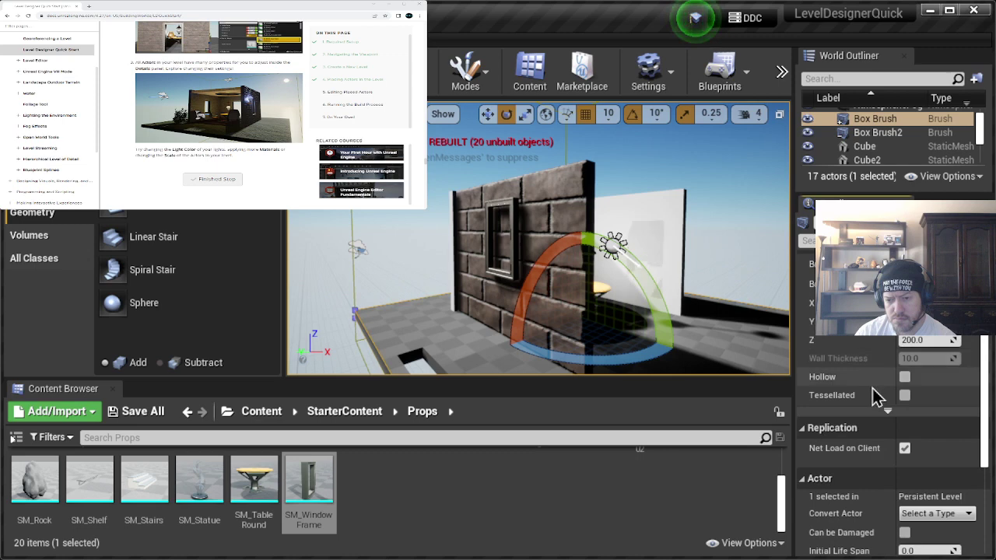
left_click(889, 412)
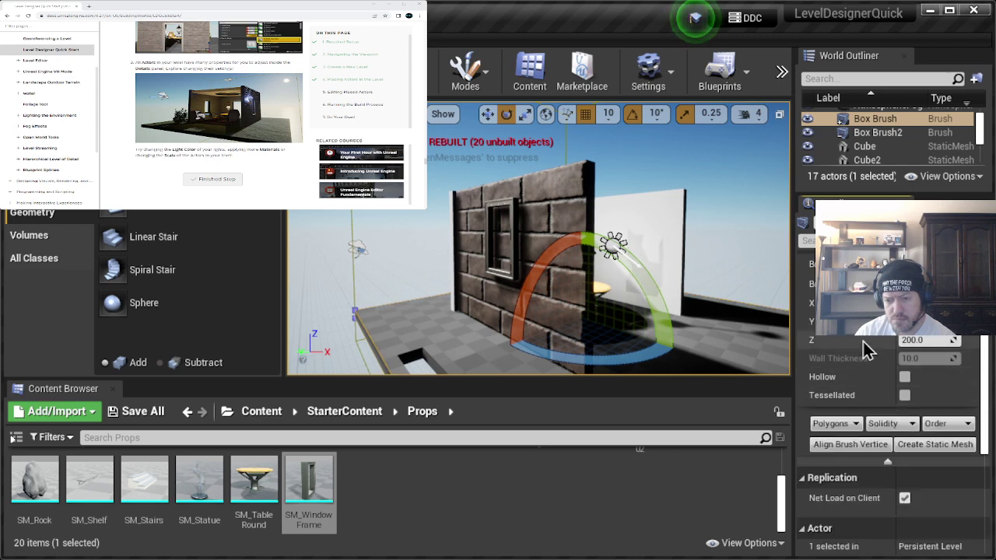
scroll(866, 350, "down", 5)
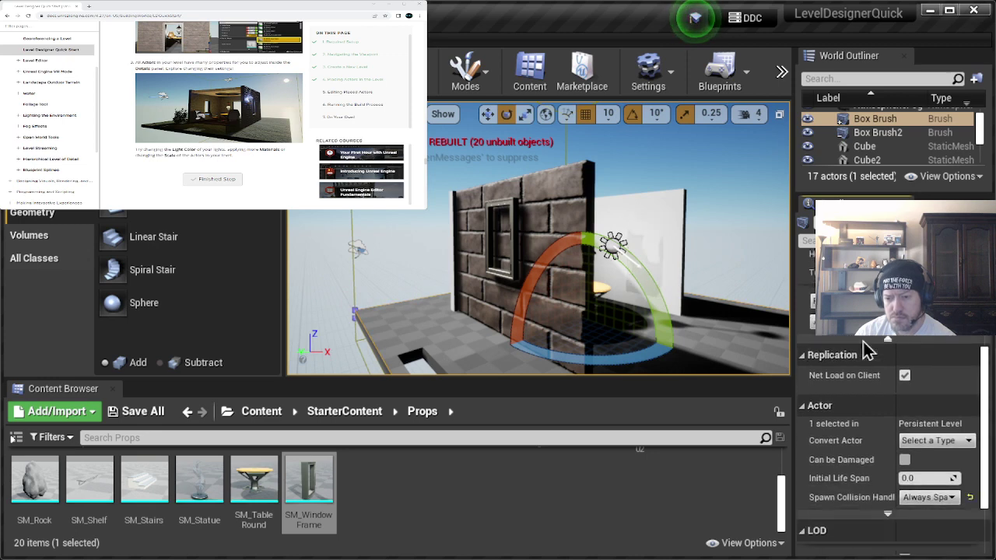
scroll(867, 352, "down", 3)
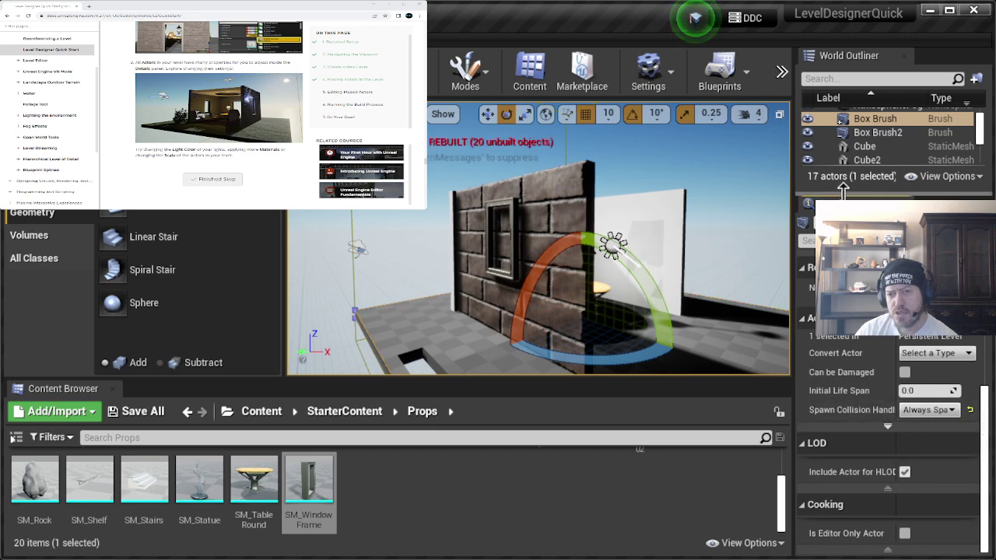
left_click(871, 133)
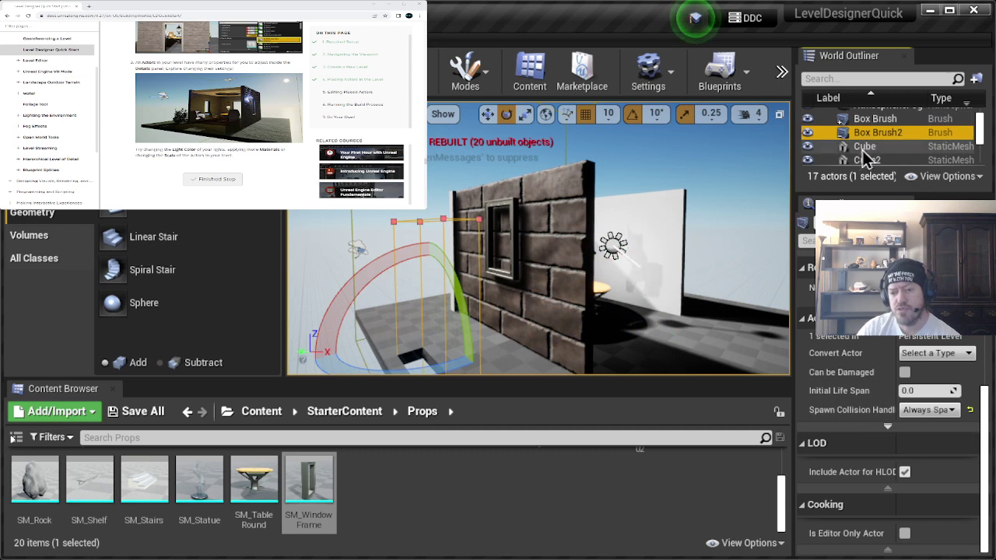
Step: Check Box Brush2's Subtractive brush type, then review Box Brush's Additive type in Details
left_click(987, 484)
left_click_drag(986, 491, 981, 352)
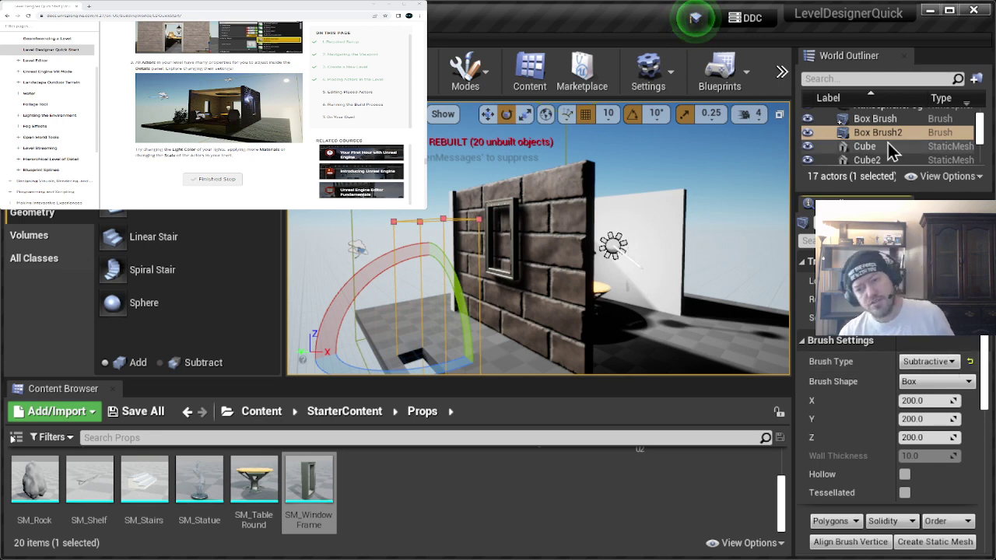
left_click(885, 120)
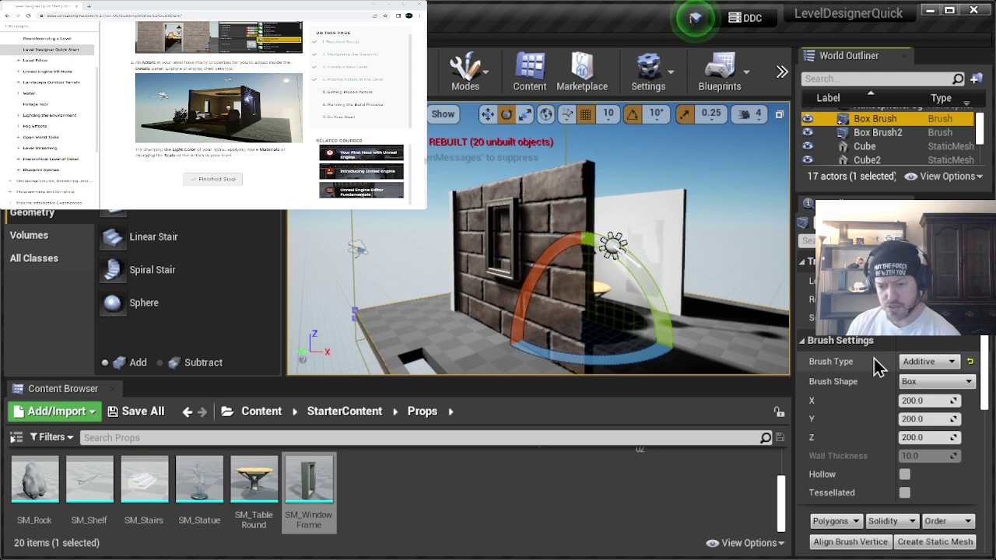
scroll(878, 366, "down", 3)
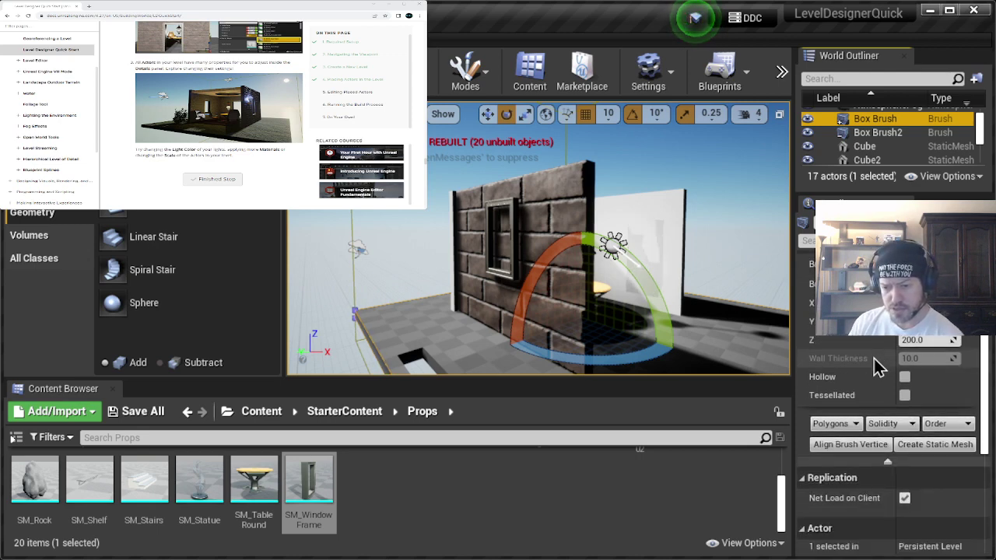
scroll(877, 366, "down", 4)
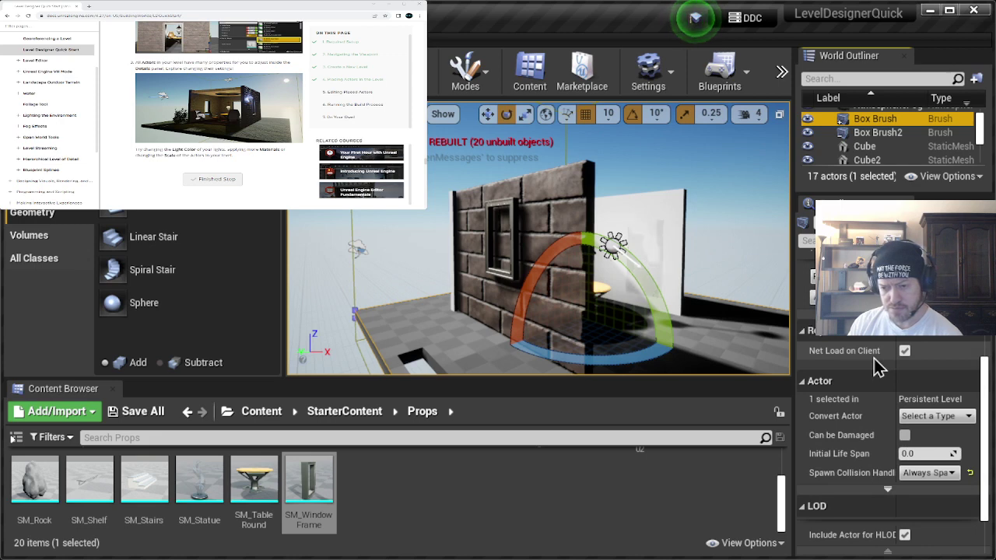
scroll(877, 366, "up", 6)
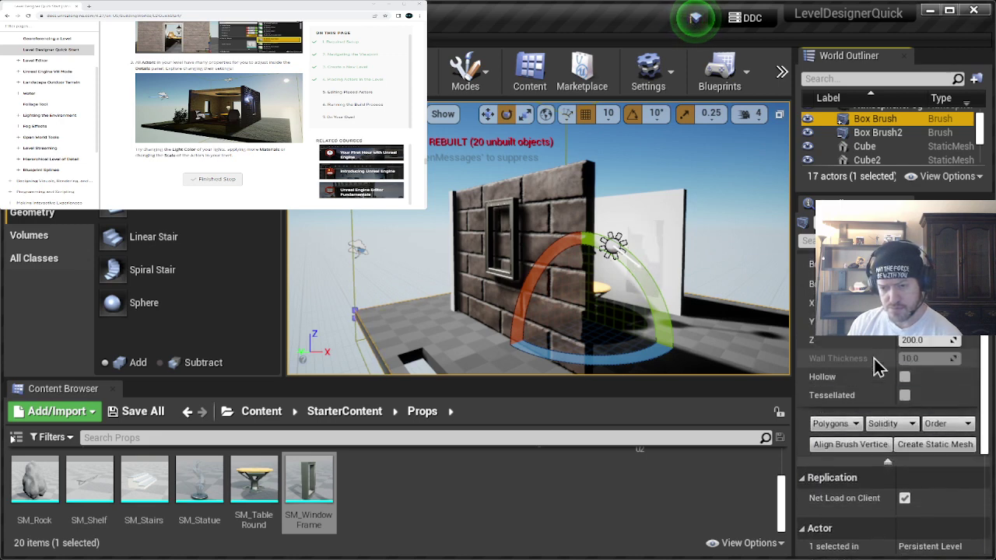
scroll(878, 366, "down", 5)
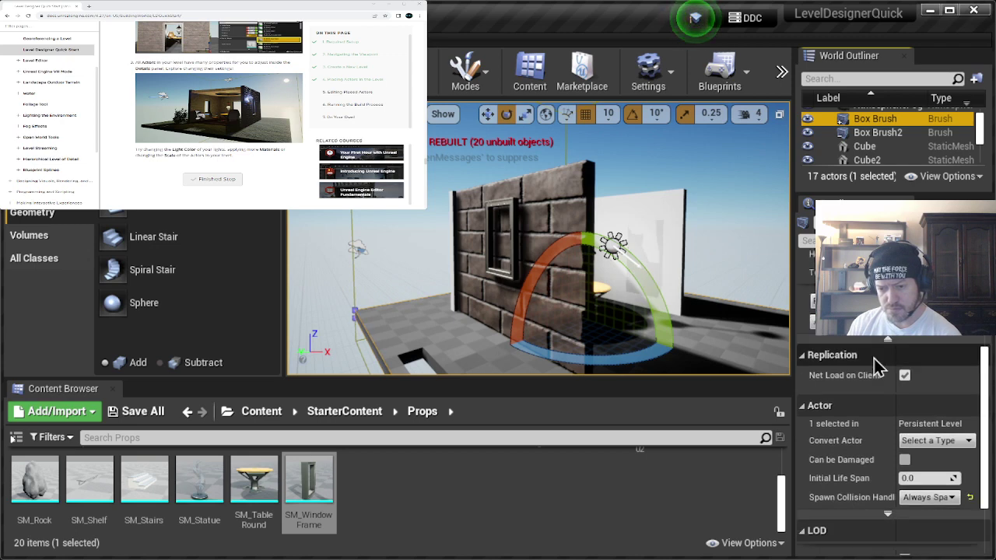
scroll(877, 366, "down", 3)
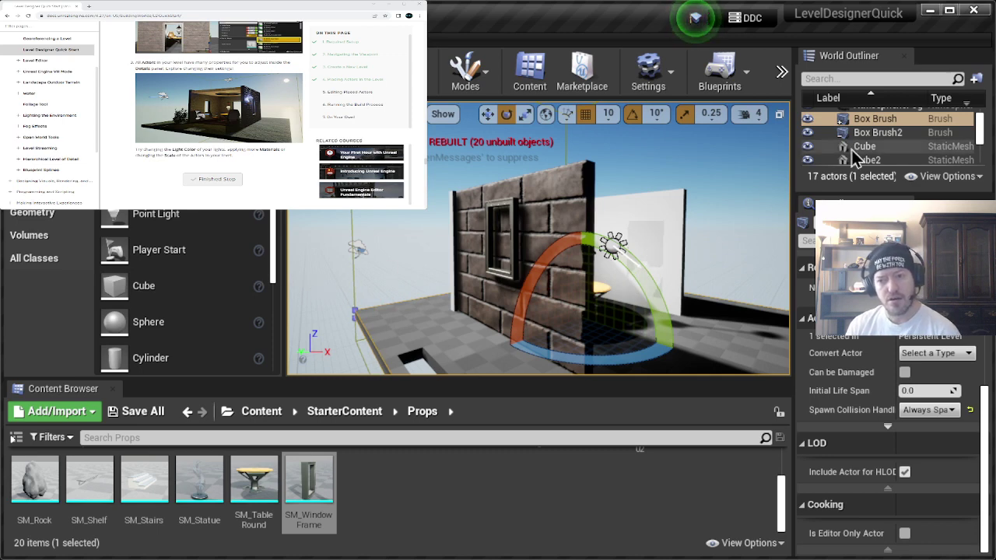
Step: Show Geometry brush shapes and compare the Cube's material and collision details with Box Brush
left_click(855, 150)
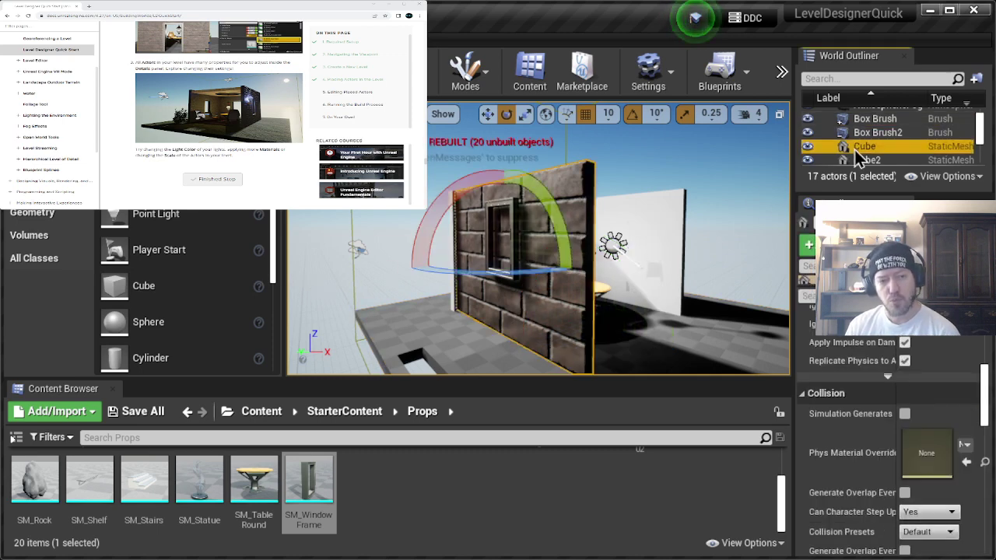
left_click(36, 218)
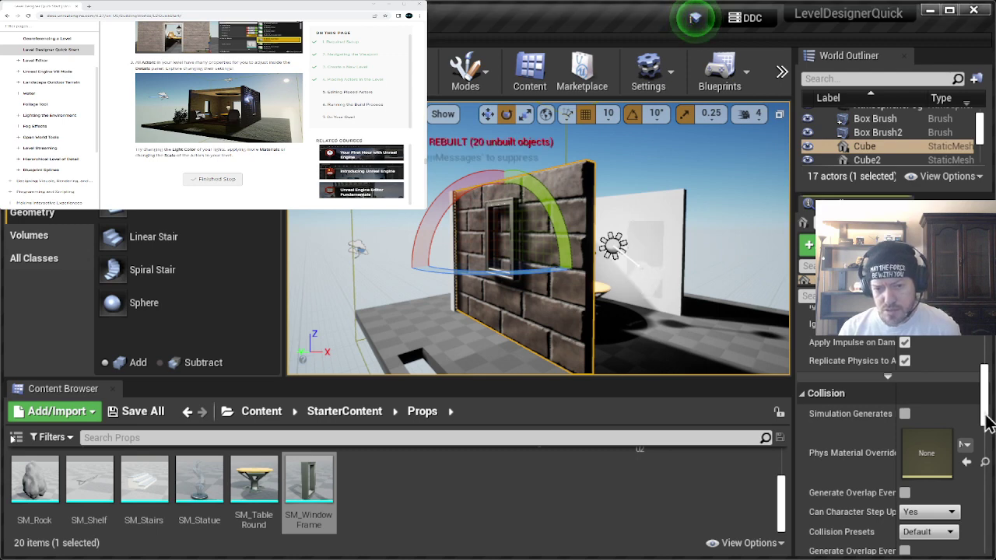
left_click(872, 119)
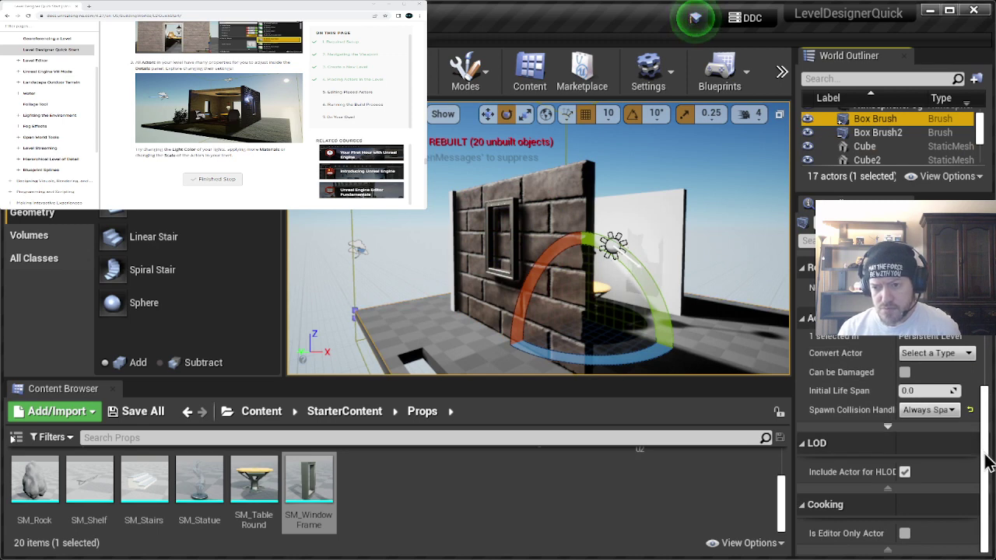
left_click(865, 146)
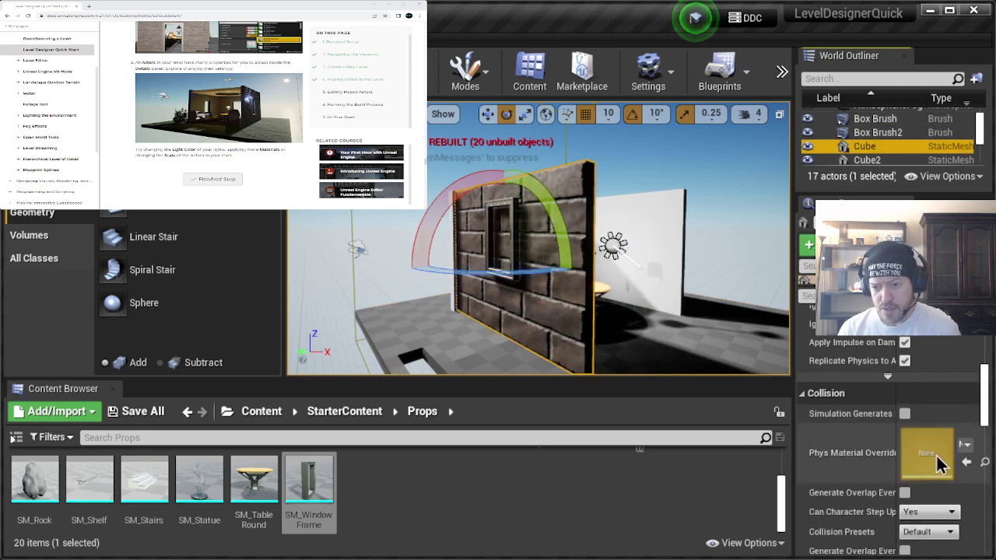
left_click_drag(986, 401, 990, 370)
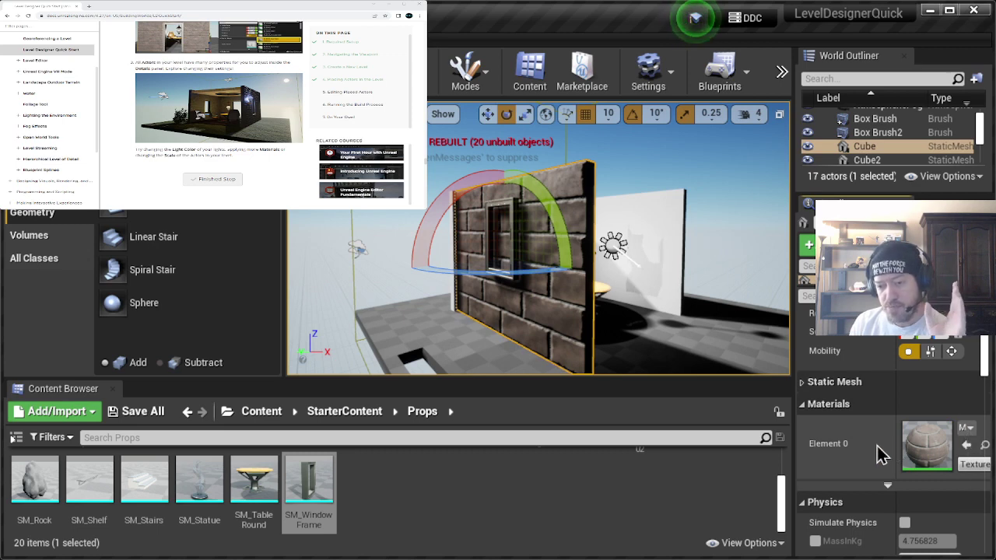
left_click(881, 122)
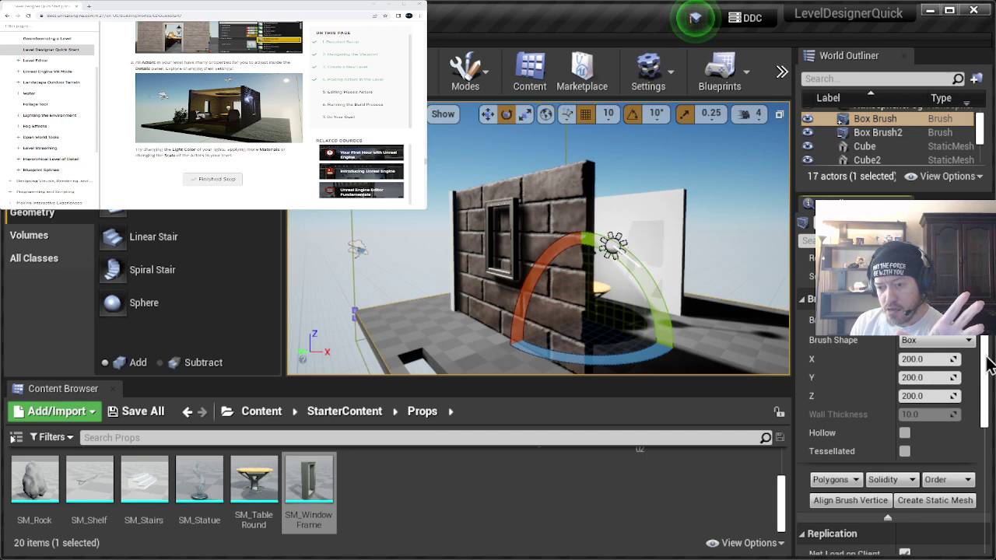
scroll(986, 358, "up", 1)
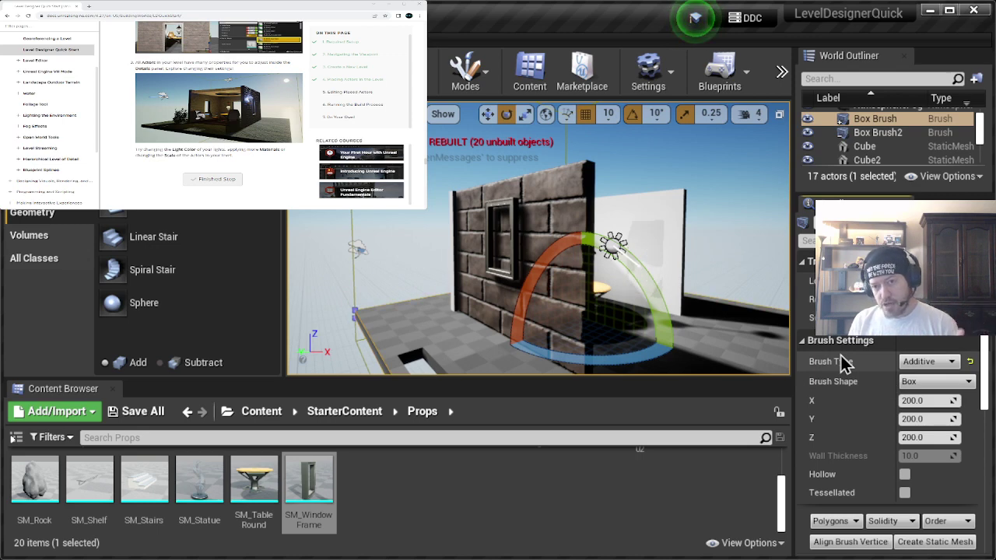
left_click(862, 147)
left_click(873, 123)
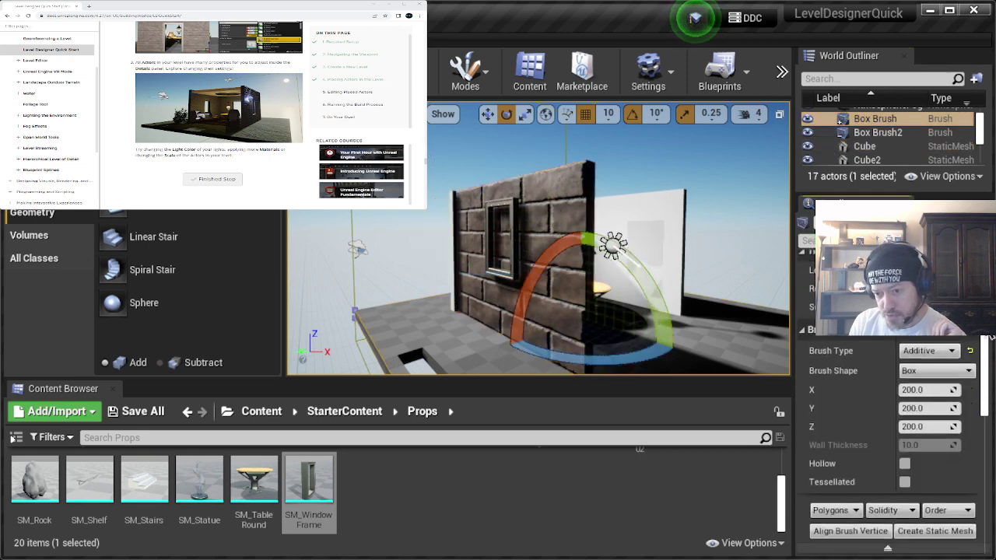
scroll(984, 344, "down", 3)
mouse_move(986, 362)
left_mouse_down()
mouse_move(985, 461)
mouse_move(987, 354)
left_mouse_up()
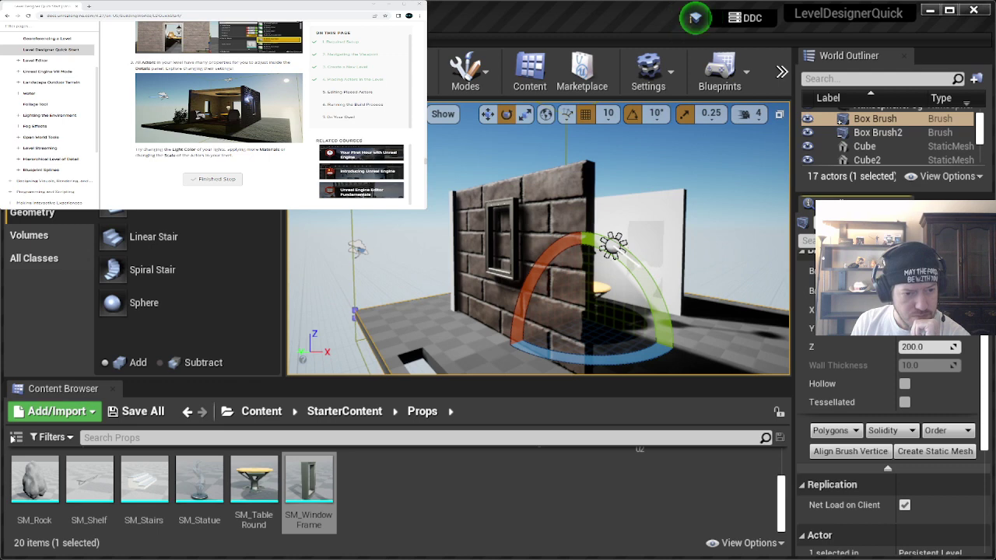
scroll(990, 366, "up", 1)
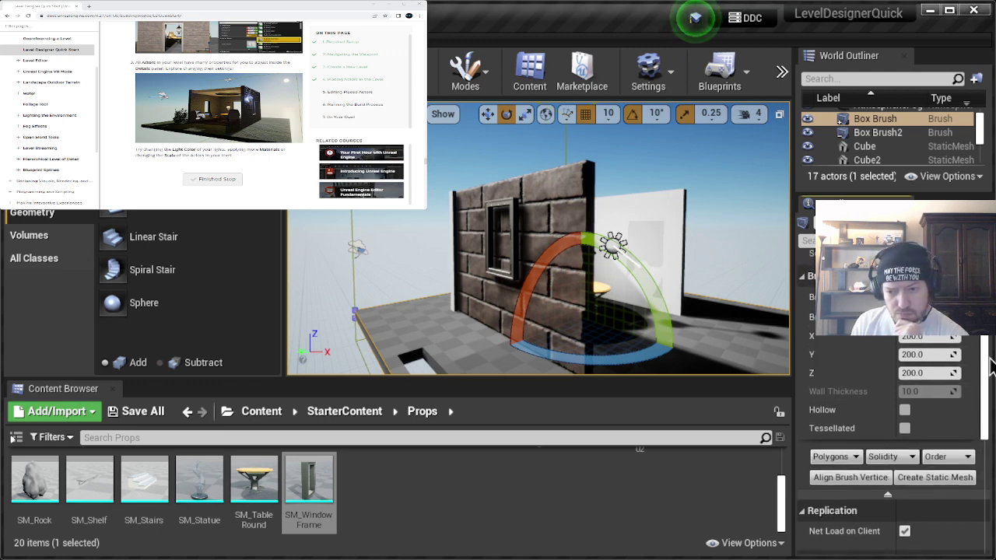
scroll(990, 366, "up", 2)
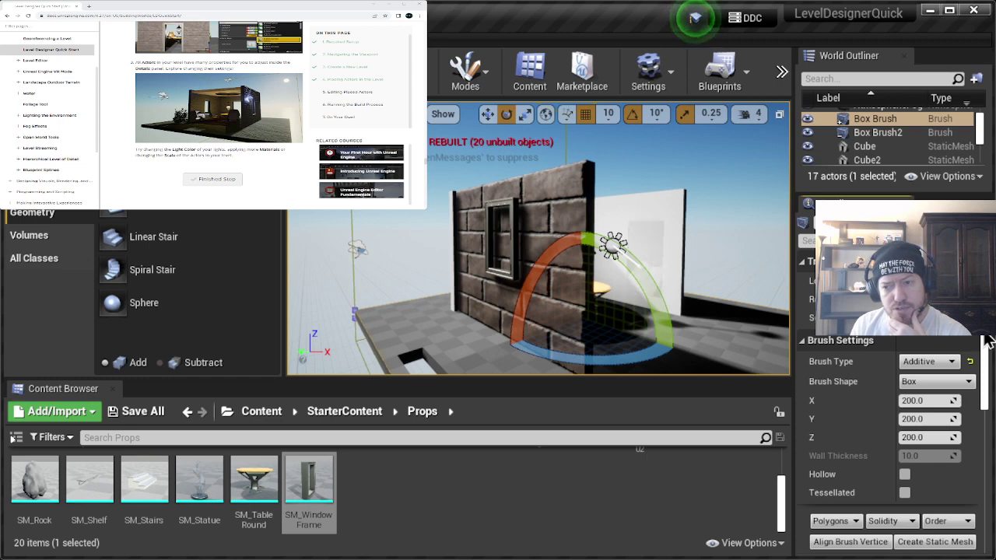
scroll(986, 342, "down", 1)
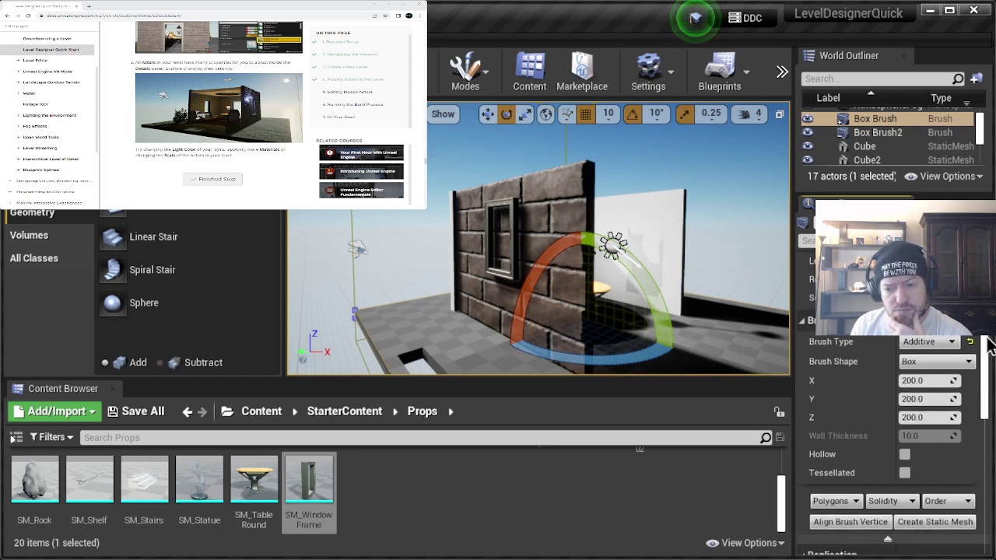
scroll(987, 342, "up", 1)
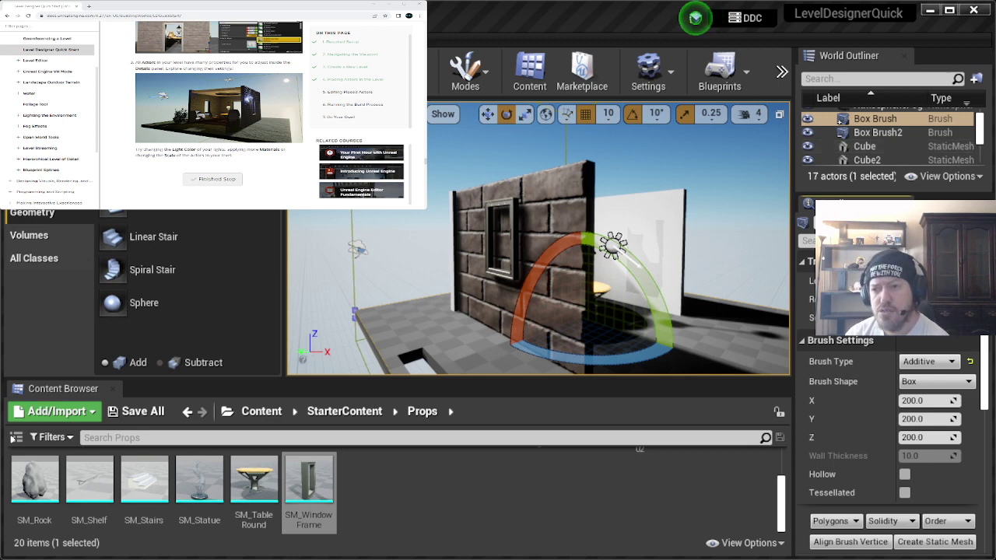
left_click(980, 146)
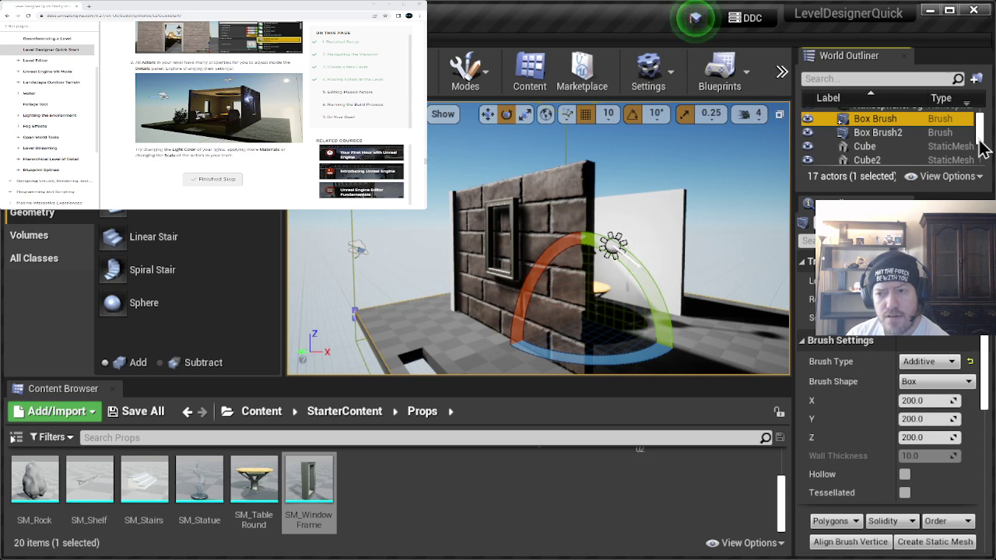
left_click_drag(980, 141, 980, 133)
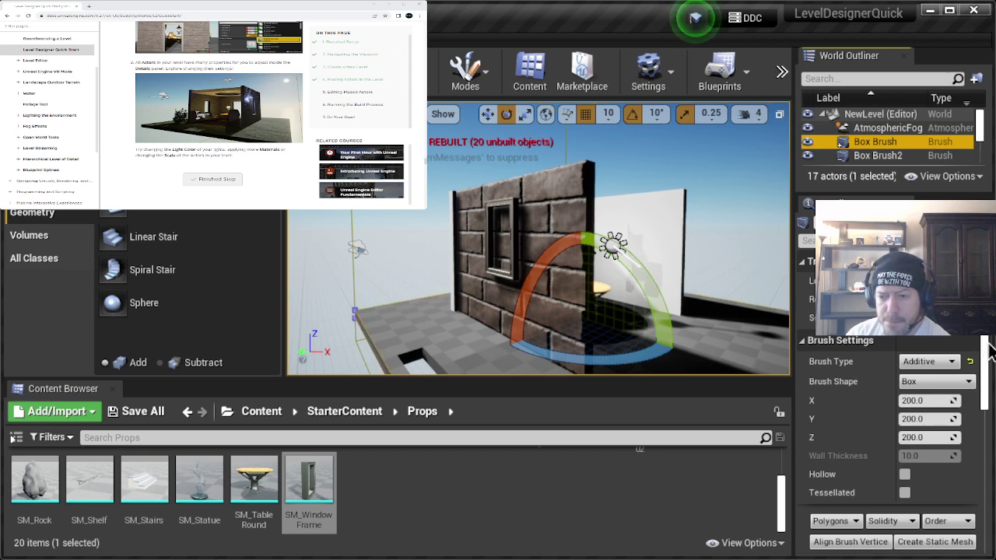
mouse_move(986, 347)
left_mouse_down()
mouse_move(985, 358)
mouse_move(987, 343)
left_mouse_up()
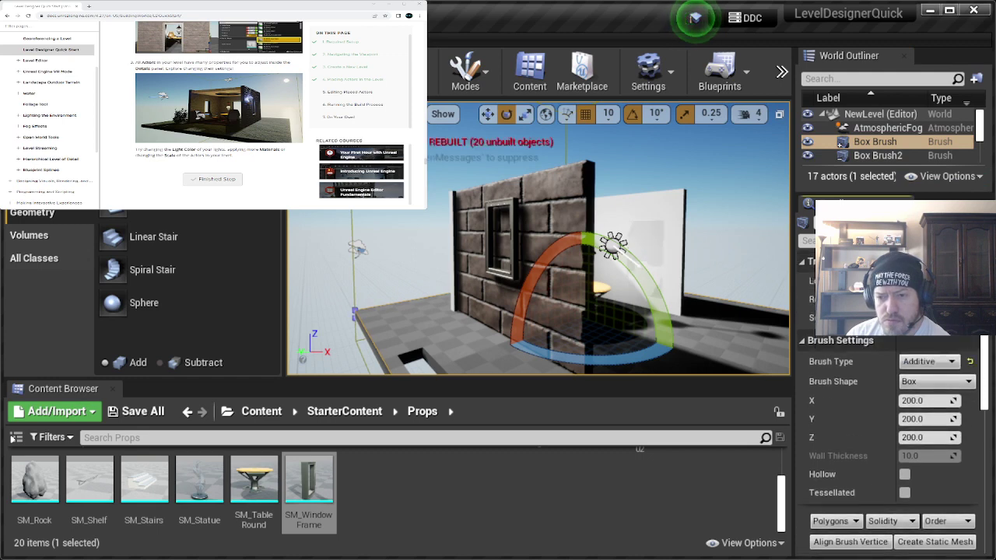
left_click(875, 159)
left_click(876, 143)
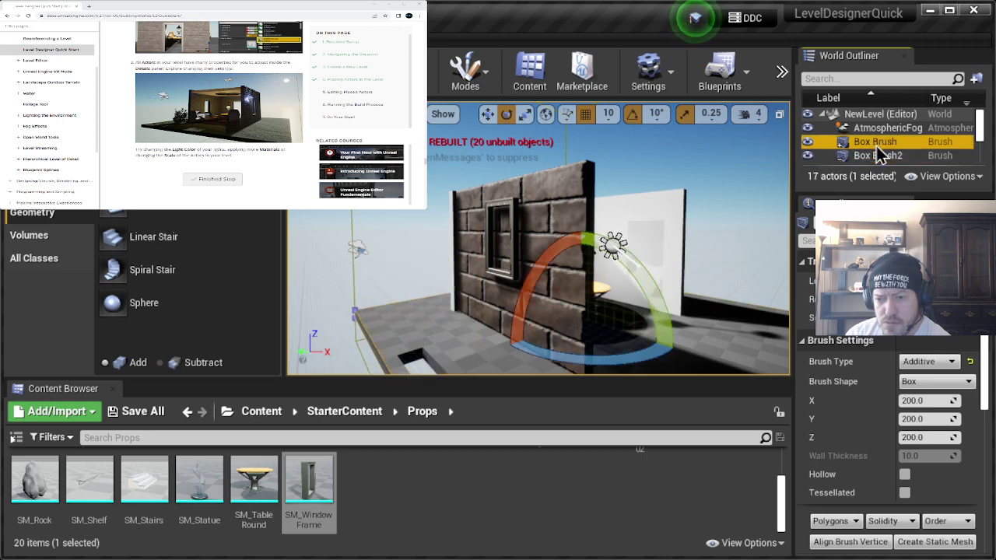
left_click(315, 212)
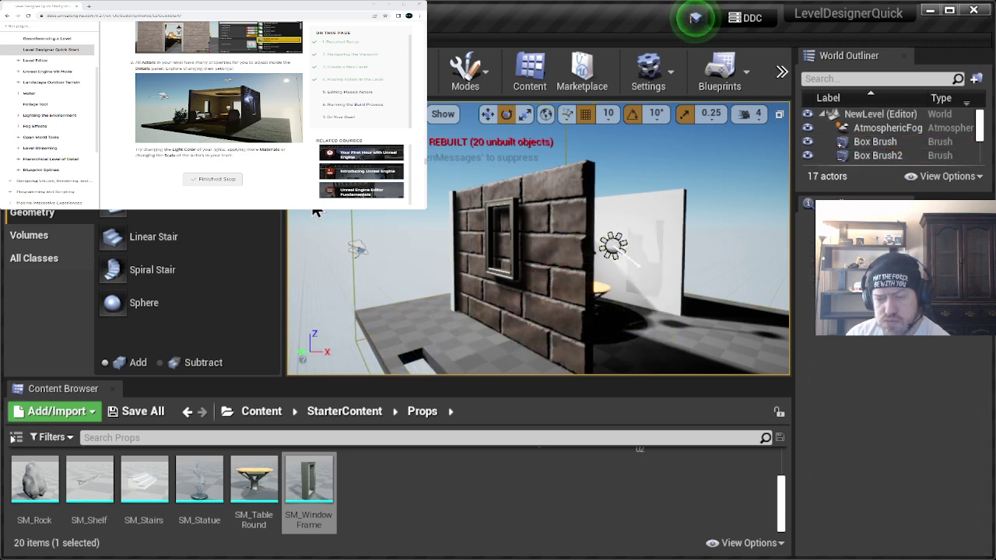
left_click(862, 144)
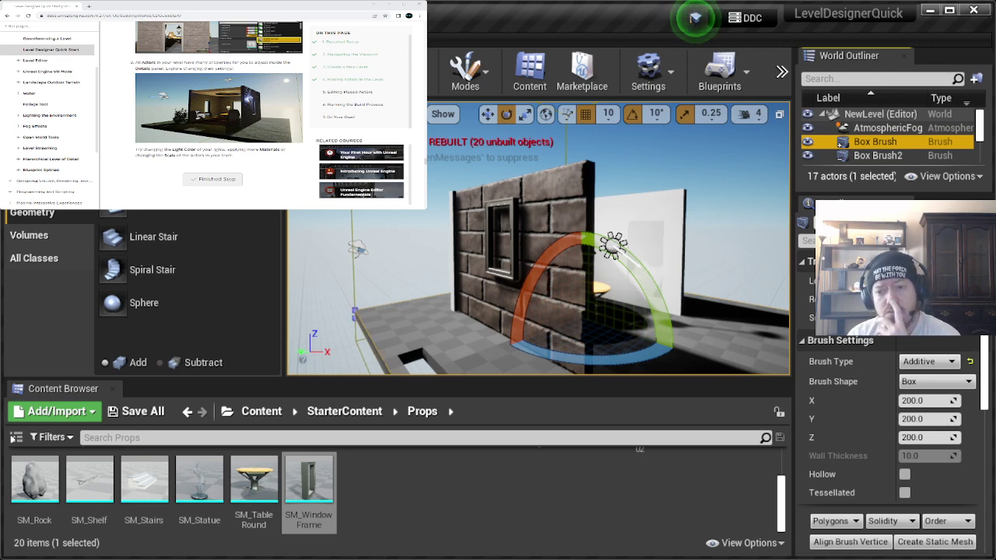
left_click(321, 214)
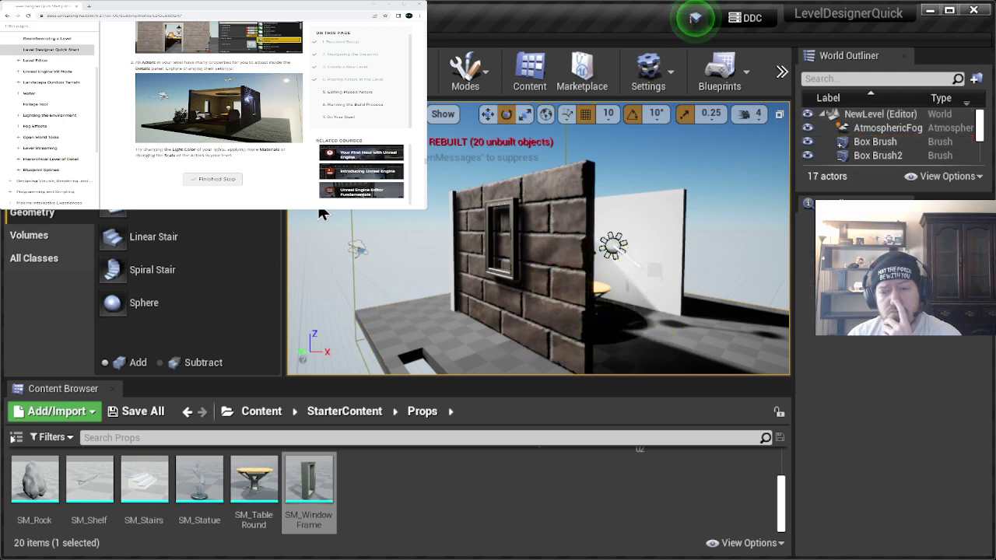
left_click(934, 144)
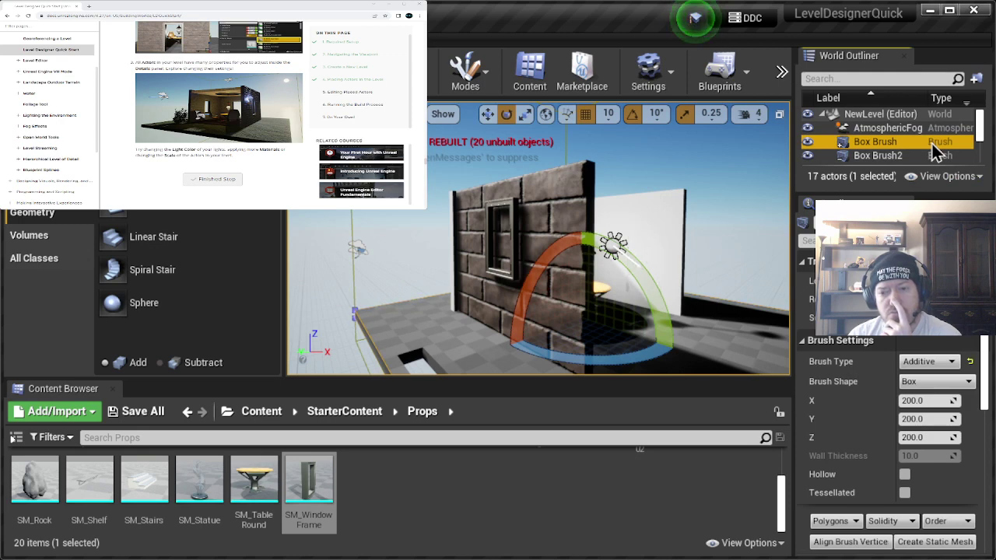
left_click(895, 159)
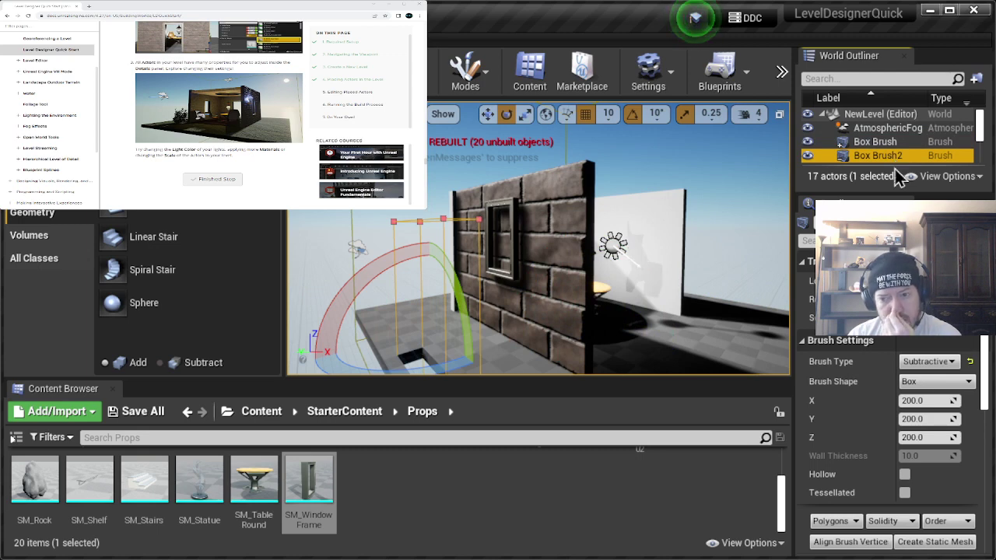
Step: Change Box Brush2's Brush Type from Subtractive to Additive, then reselect it
left_click(926, 361)
left_click(929, 381)
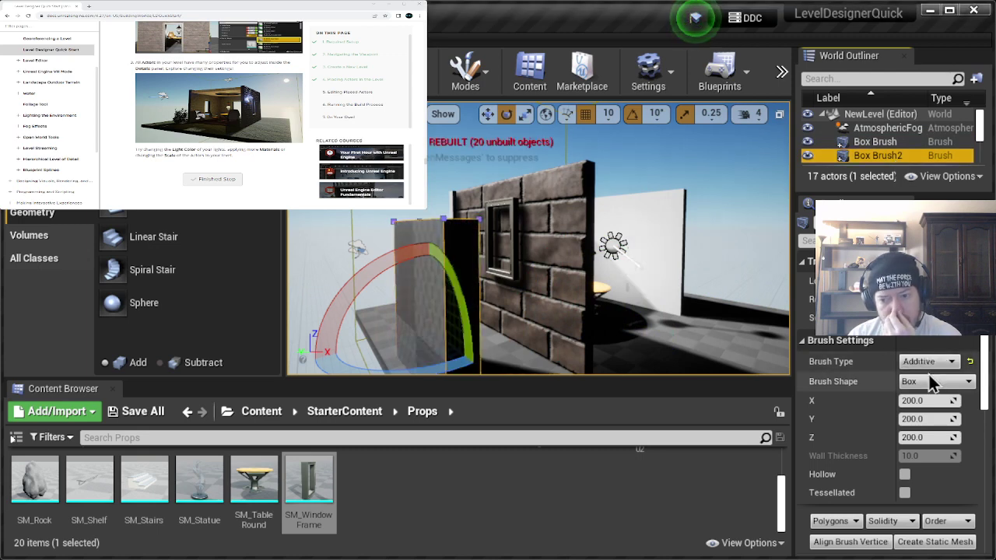
left_click(317, 215)
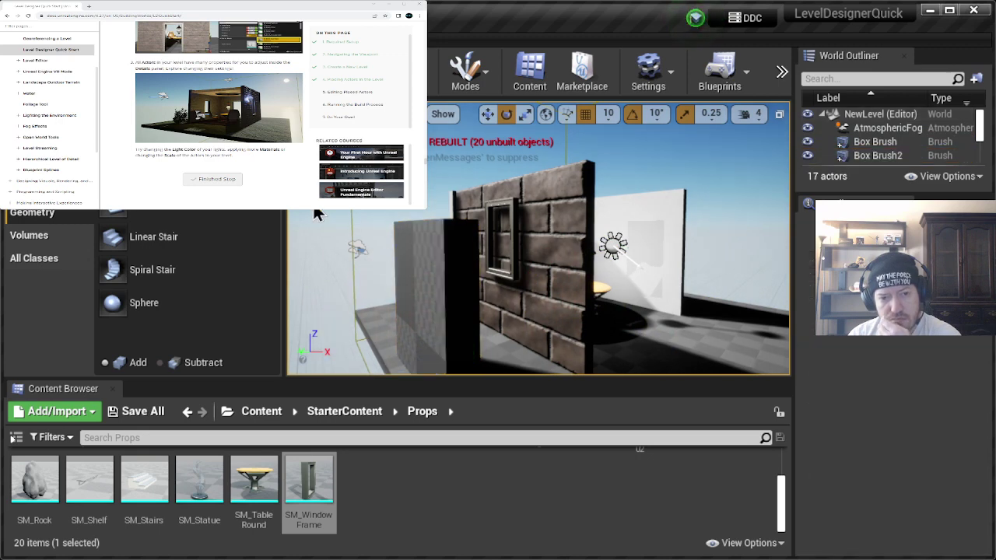
left_click(876, 158)
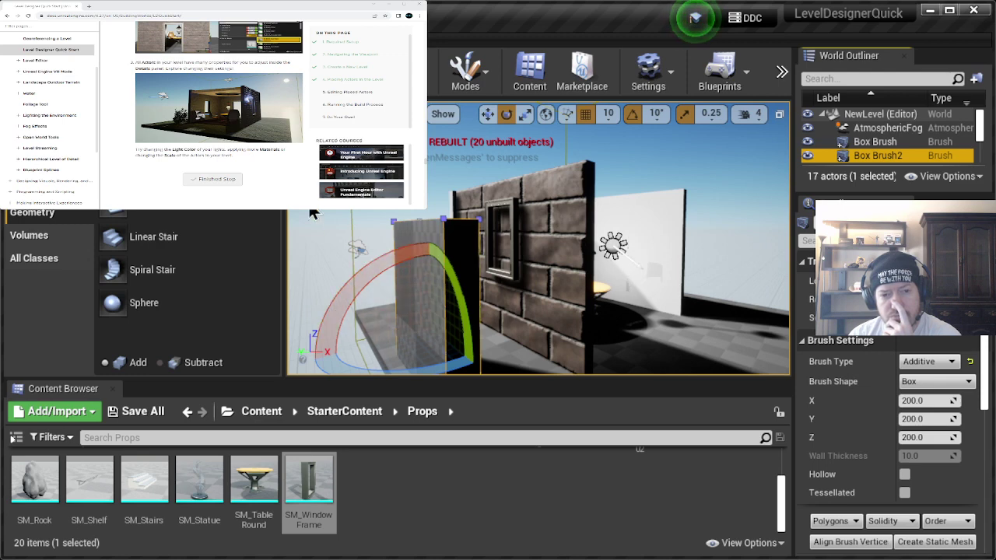
left_click(350, 220)
left_click(432, 254)
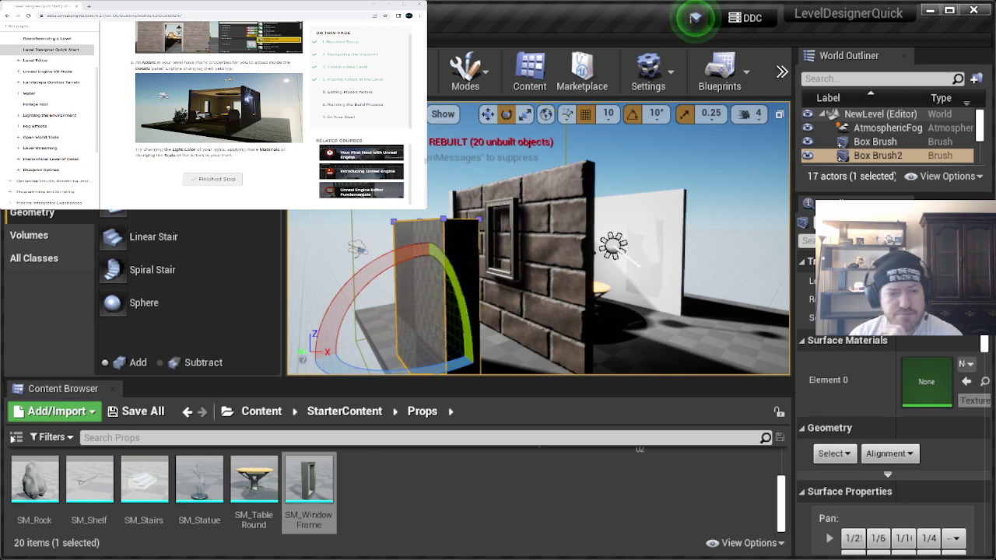
Step: Check the first box brush's and floor brush's materials by selecting each in turn
left_click(317, 216)
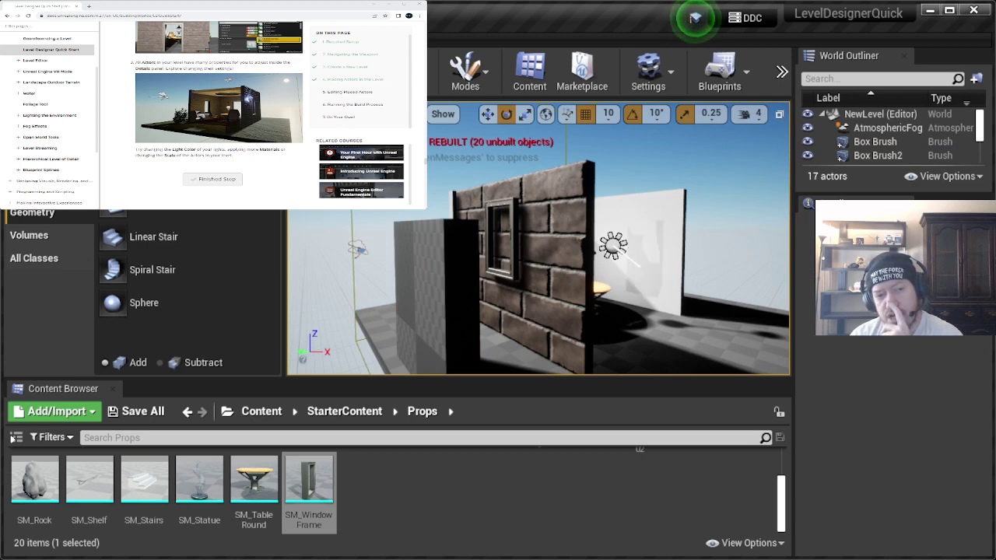
left_click(895, 145)
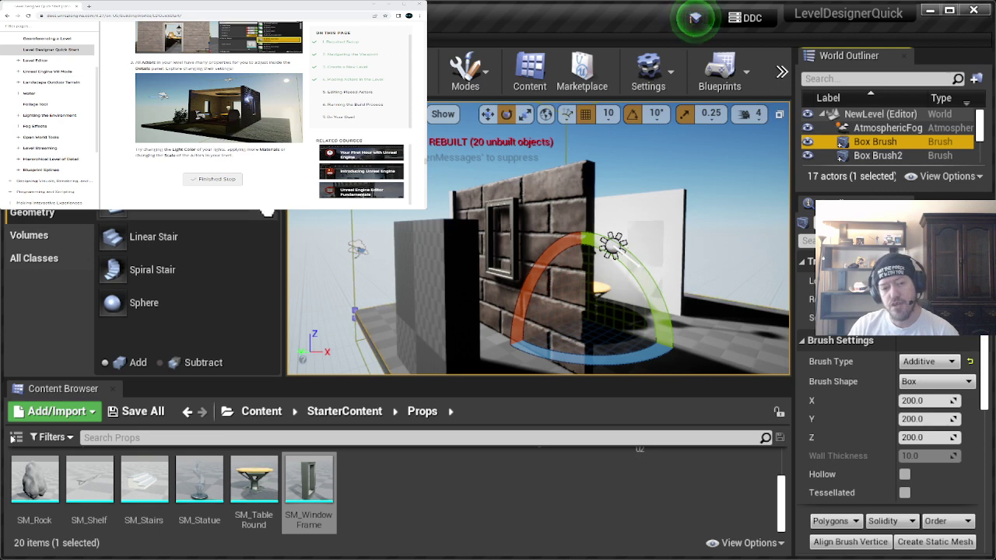
left_click(339, 214)
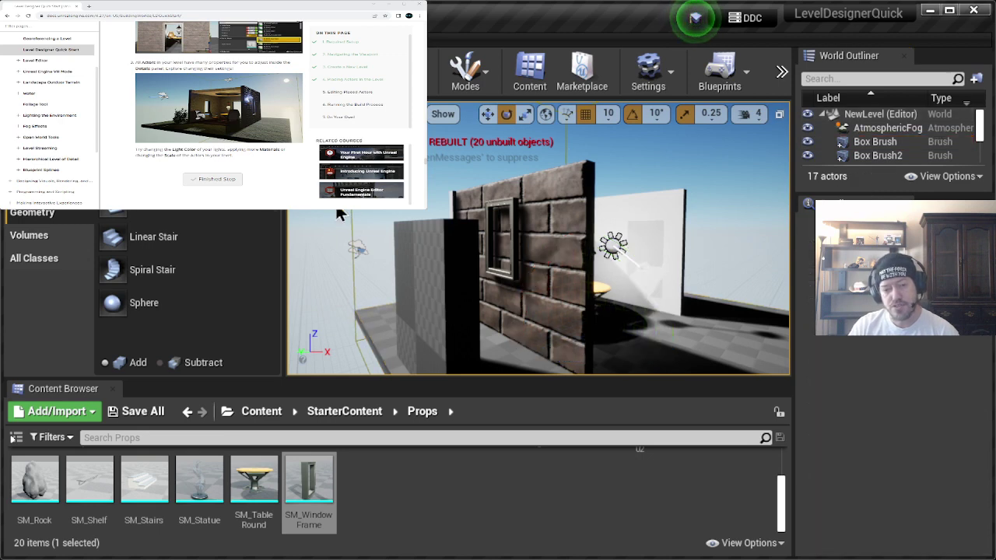
left_click(751, 340)
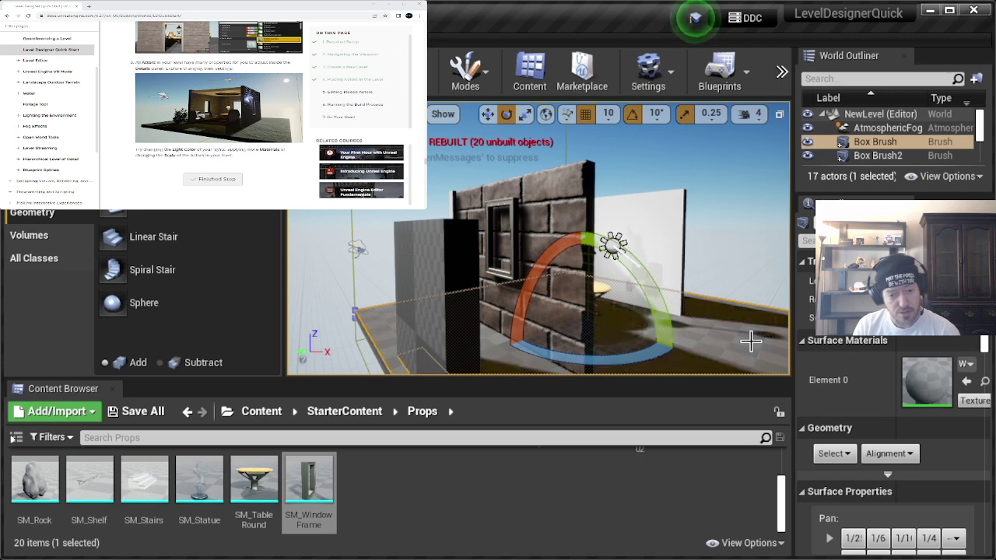
left_click(325, 220)
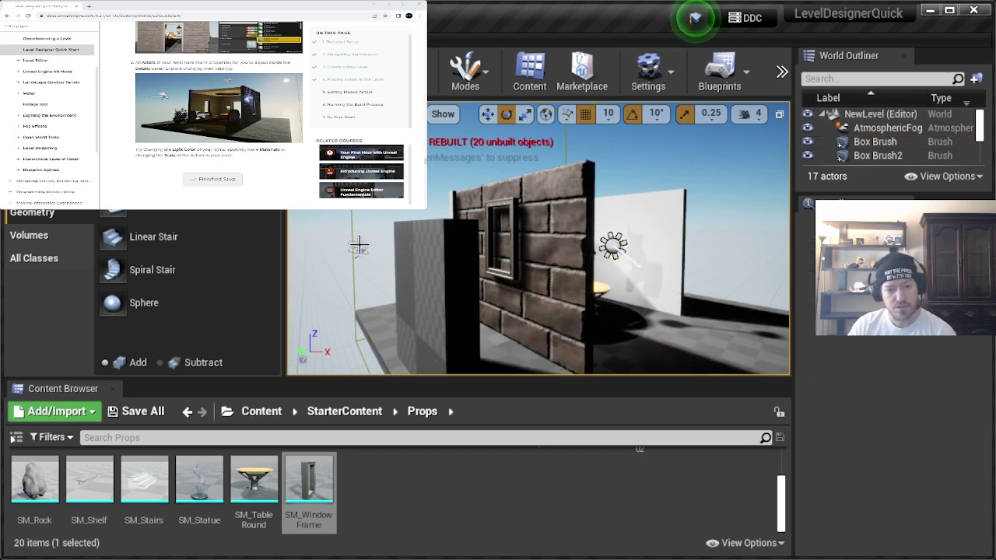
Step: Apply the cobblestone material to the new block and move the camera close to it
left_click(436, 296)
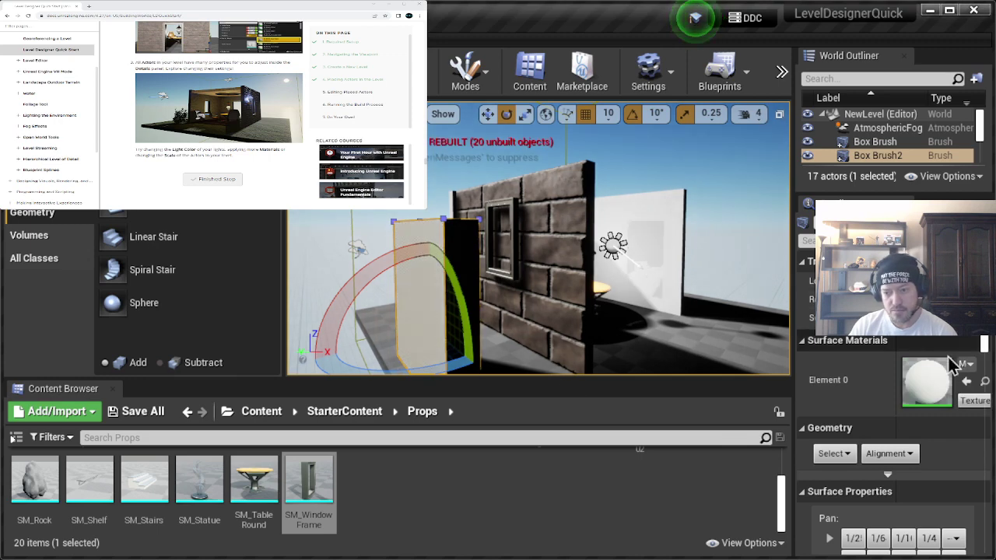
left_click(968, 380)
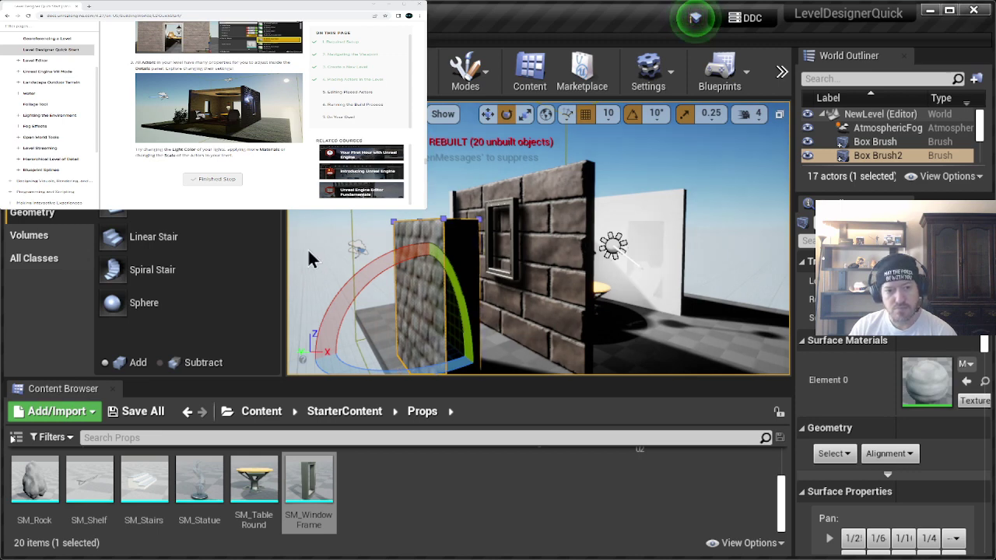
left_click(316, 215)
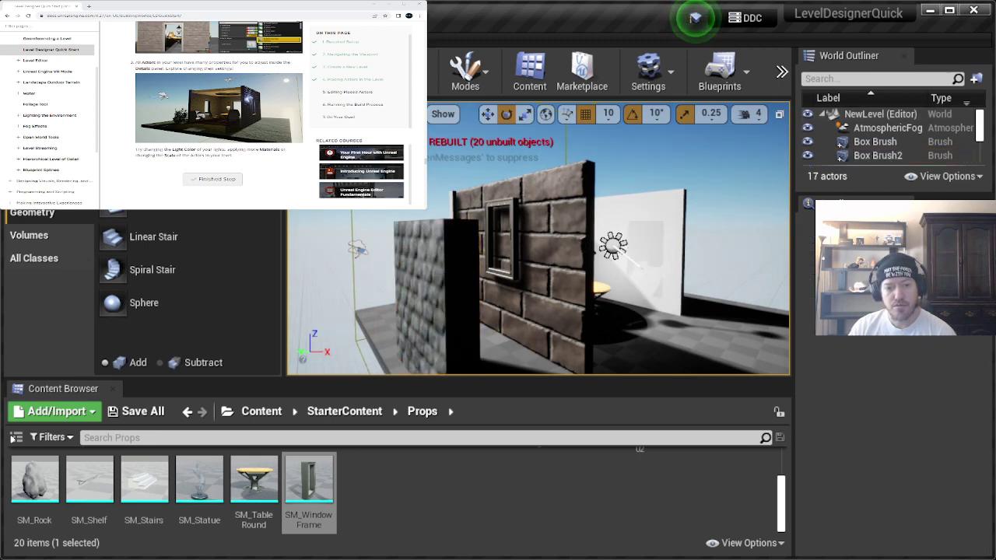
right_click_drag(537, 257, 743, 256)
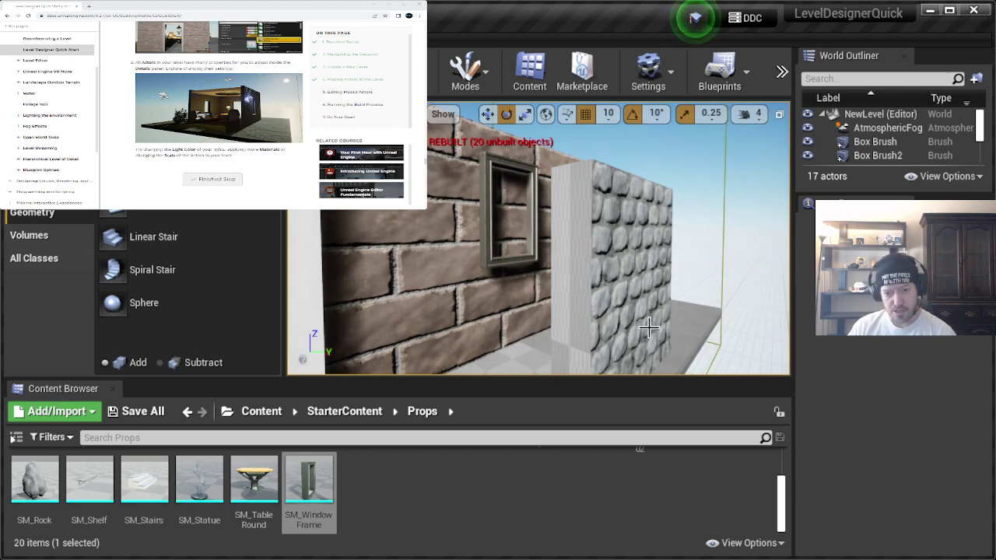
Step: Apply the cobblestone material to Box Brush2's last untextured side face via Element 0
left_click(642, 243)
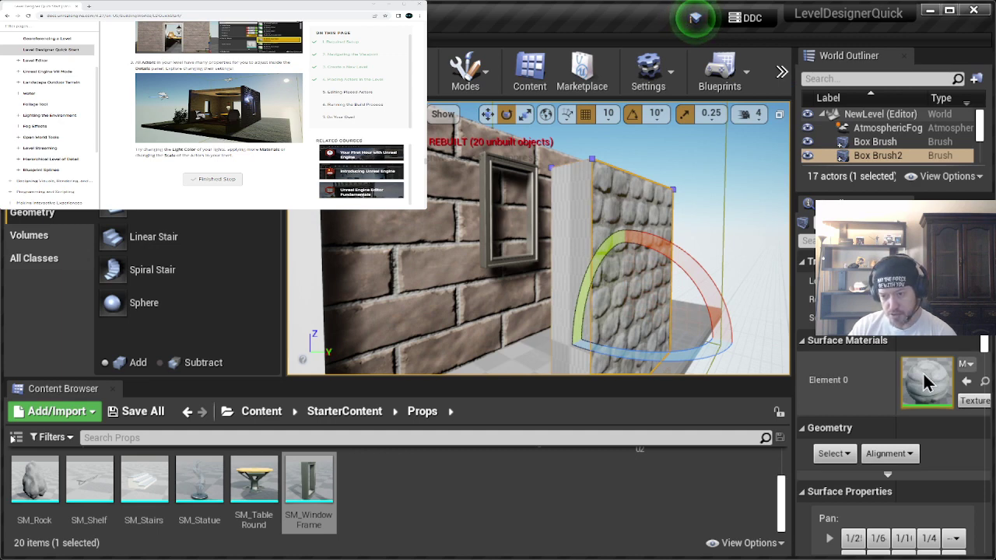
left_click(571, 228)
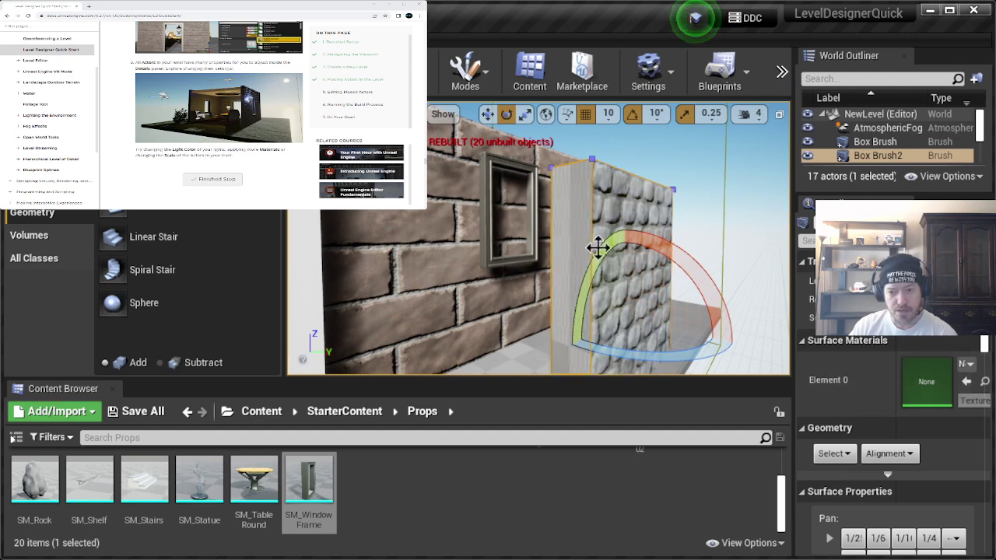
left_click(968, 379)
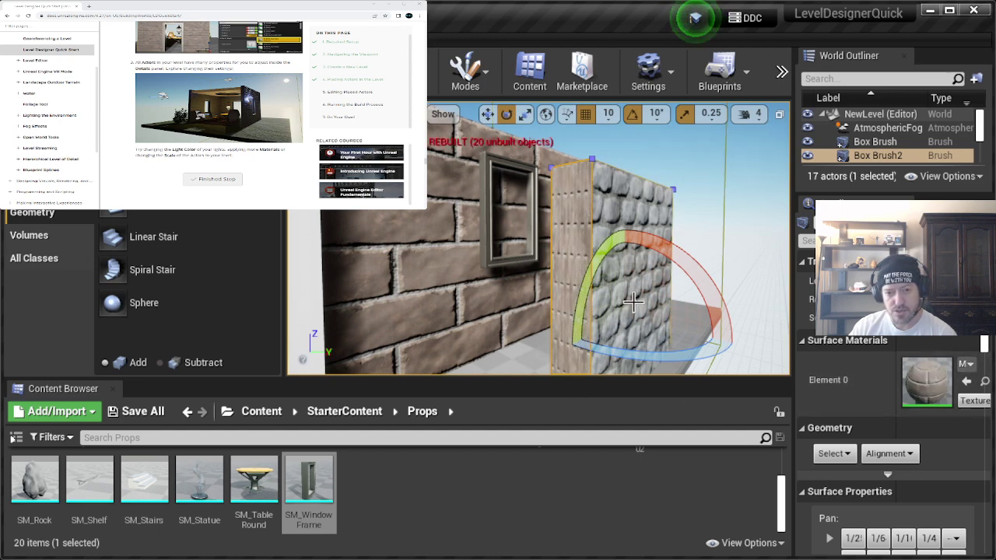
left_click(704, 189)
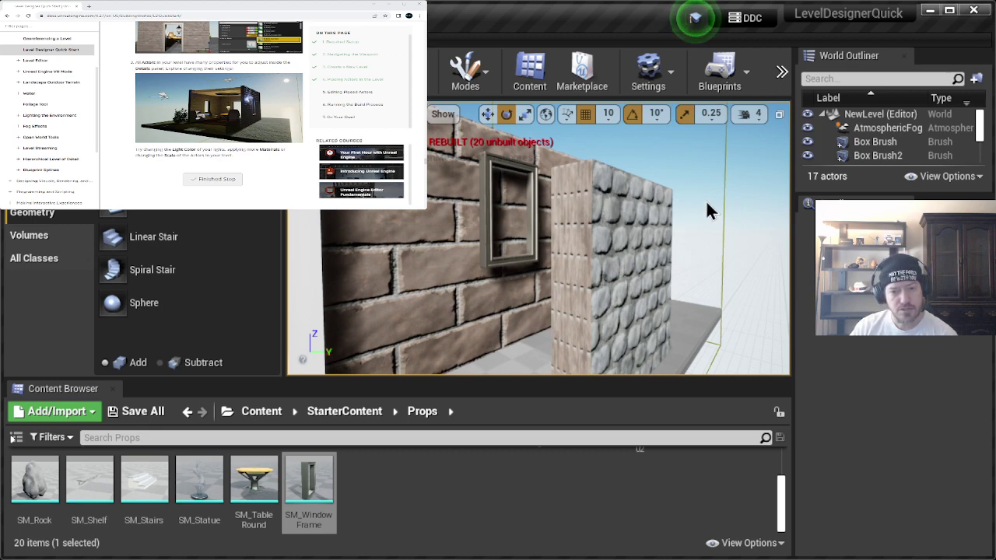
mouse_move(706, 211)
right_mouse_down()
mouse_move(622, 211)
mouse_move(706, 211)
right_mouse_up()
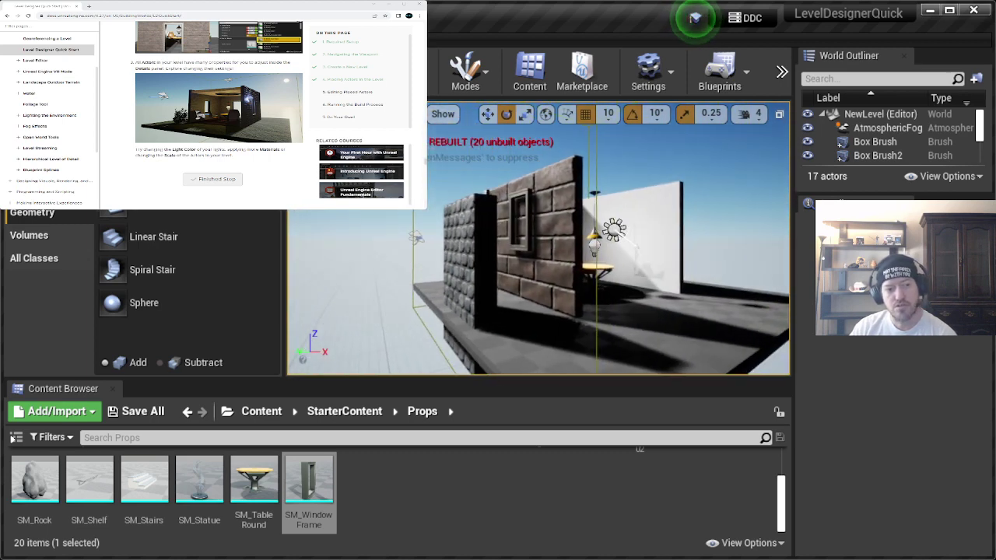
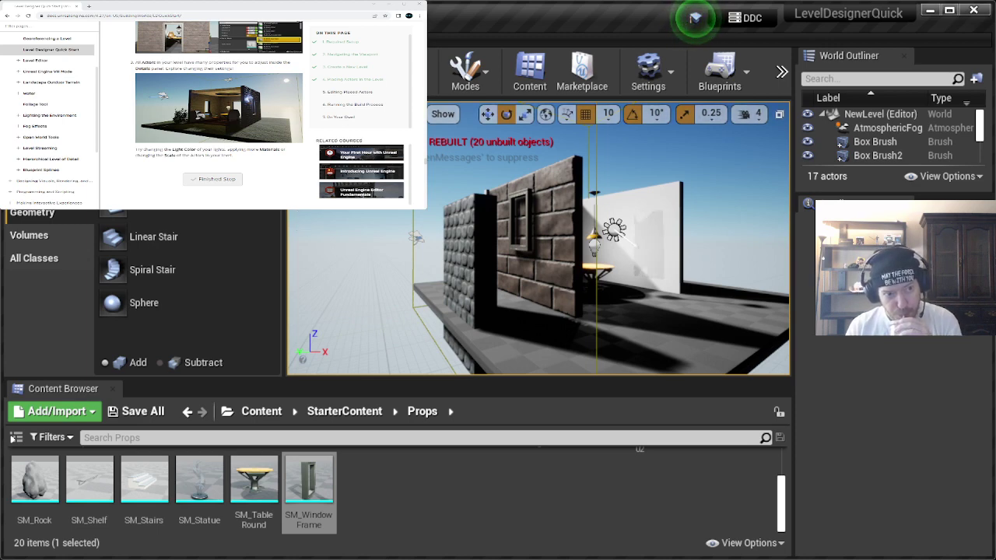
Step: In the tutorial page, mark the current Quick Start step as finished and scroll toward '6. Running the Build Process'
left_click(226, 7)
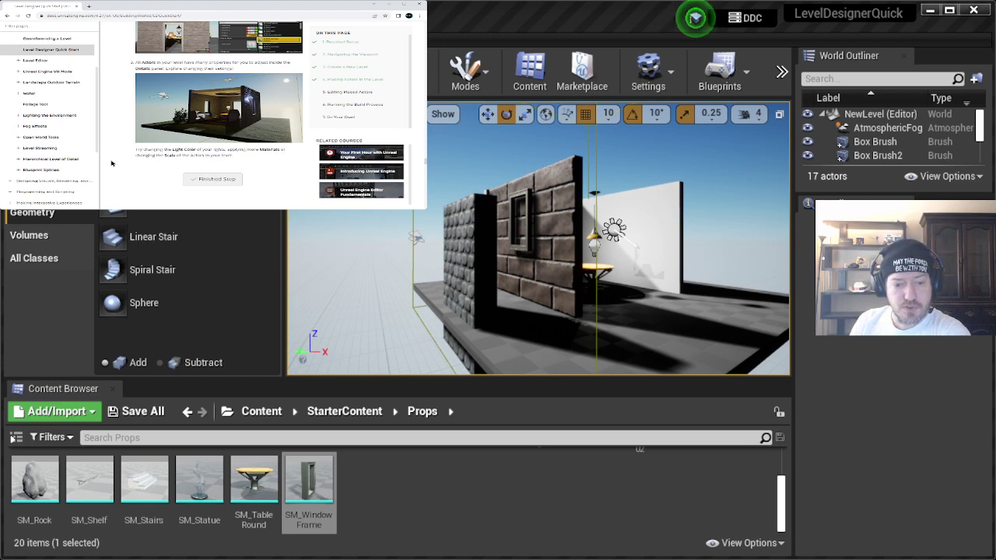
left_click(217, 180)
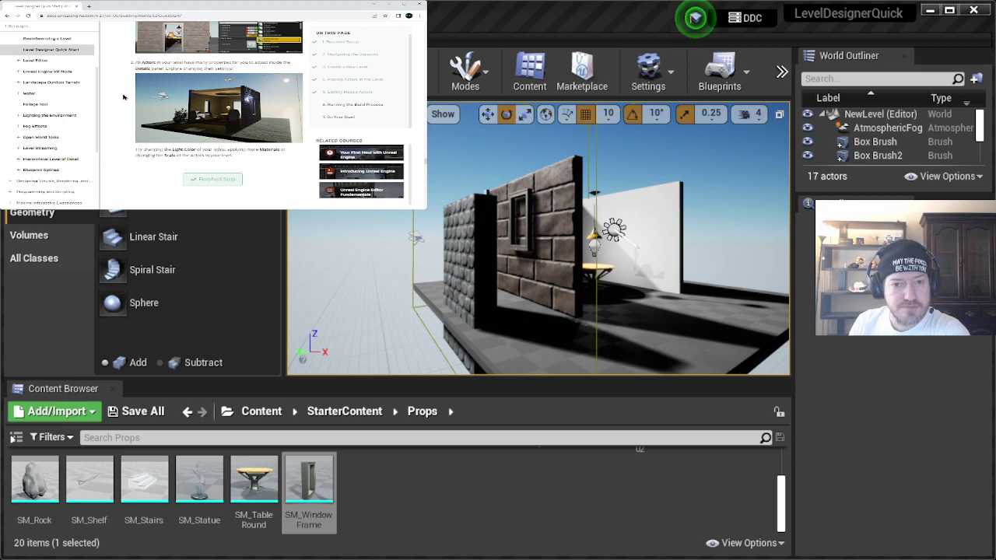
scroll(123, 96, "down", 1)
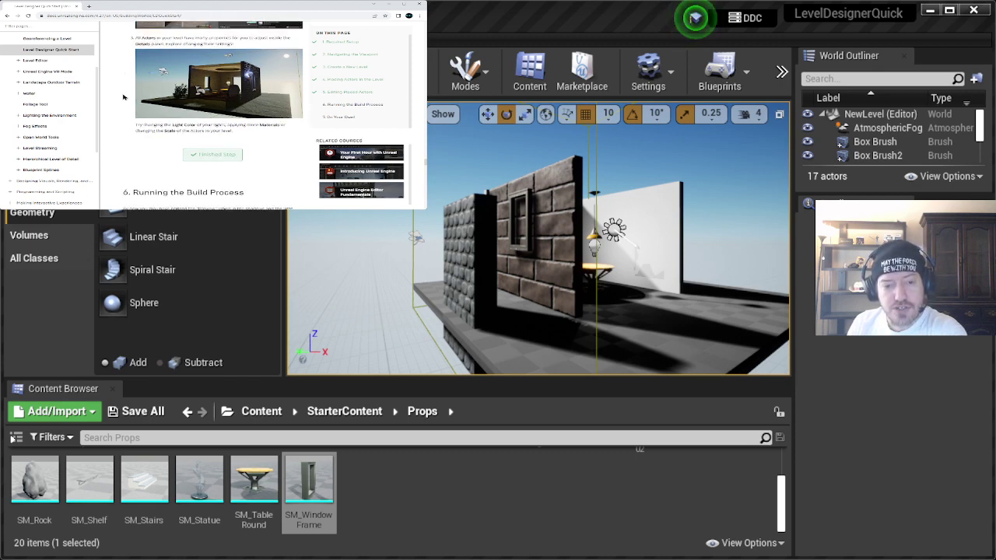
scroll(123, 96, "down", 2)
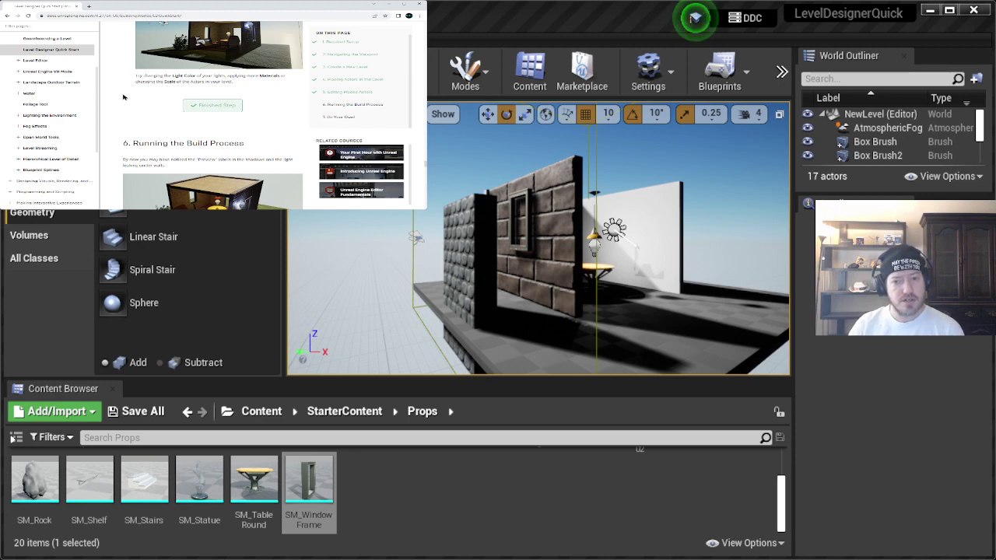
scroll(123, 97, "up", 3)
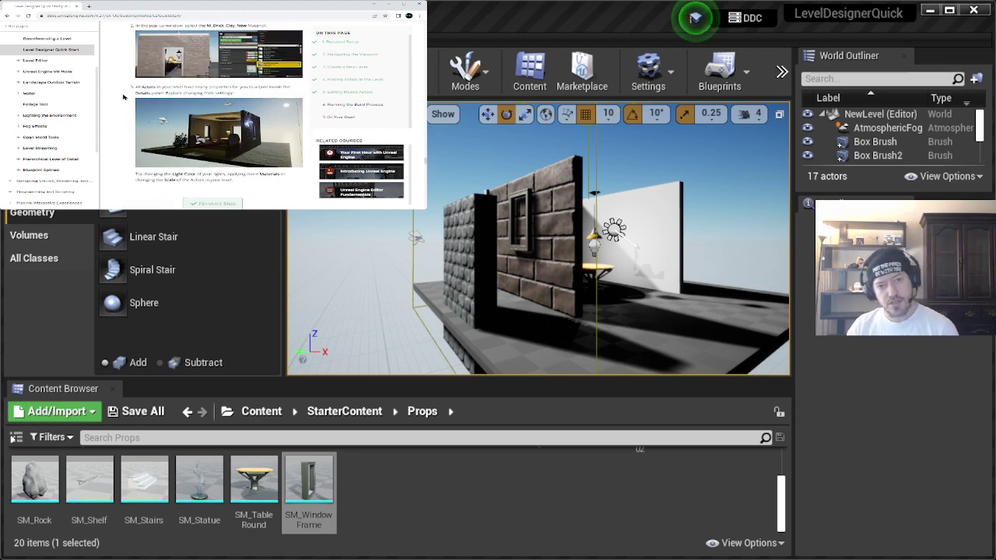
scroll(123, 97, "up", 5)
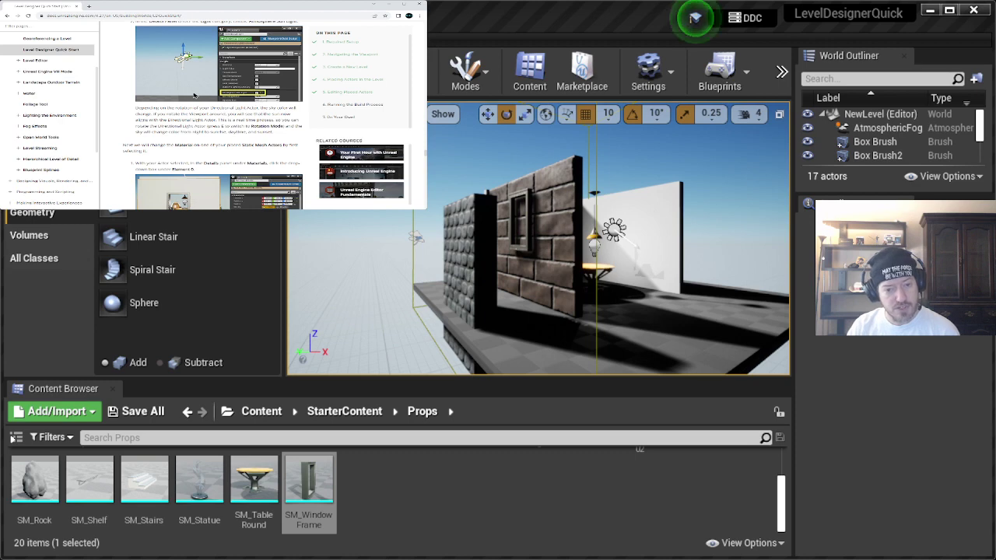
scroll(124, 122, "up", 2)
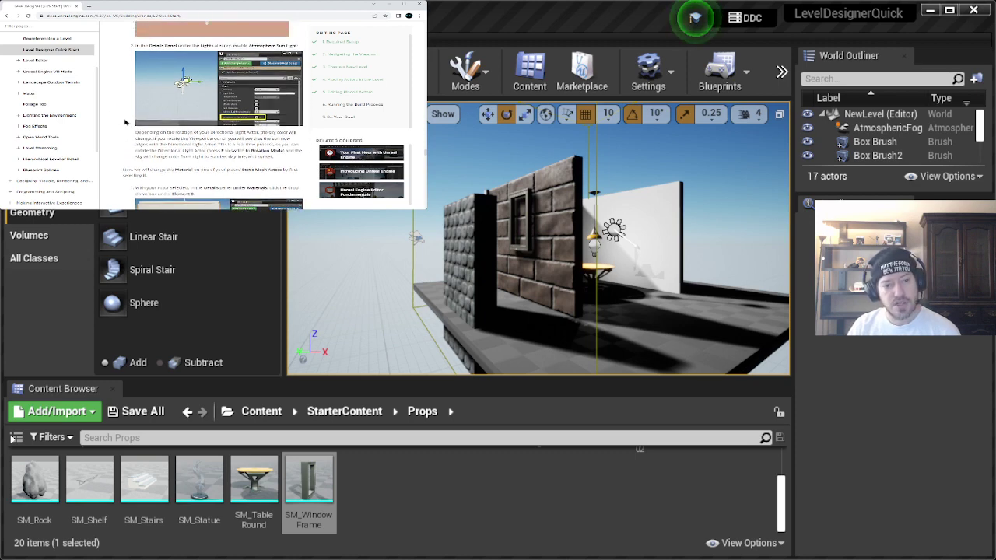
scroll(124, 122, "down", 5)
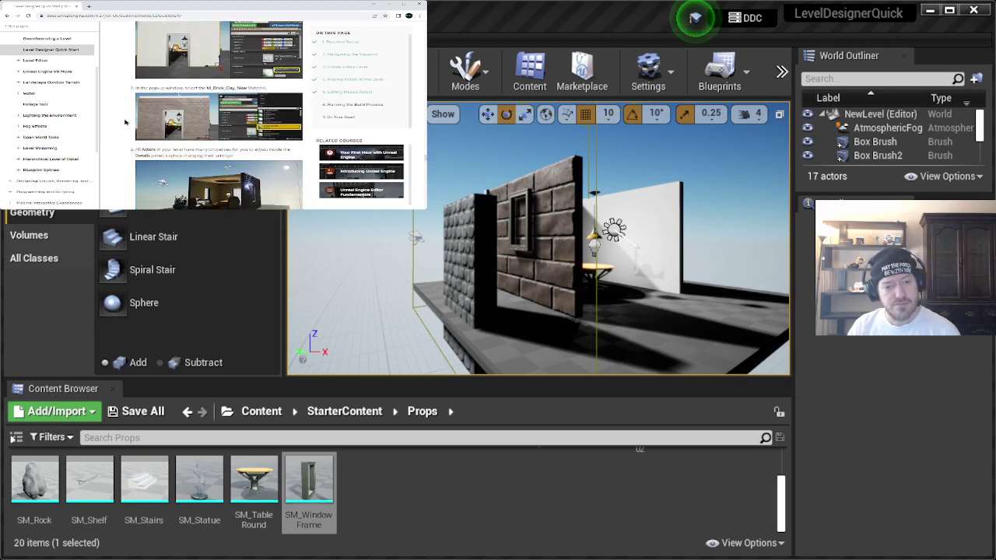
scroll(124, 122, "down", 5)
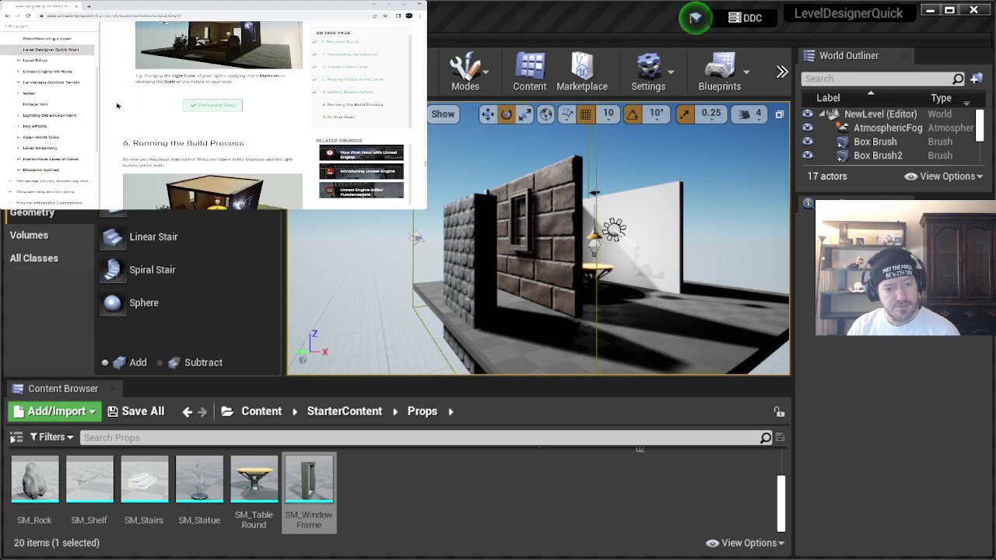
scroll(117, 105, "down", 3)
scroll(117, 105, "down", 1)
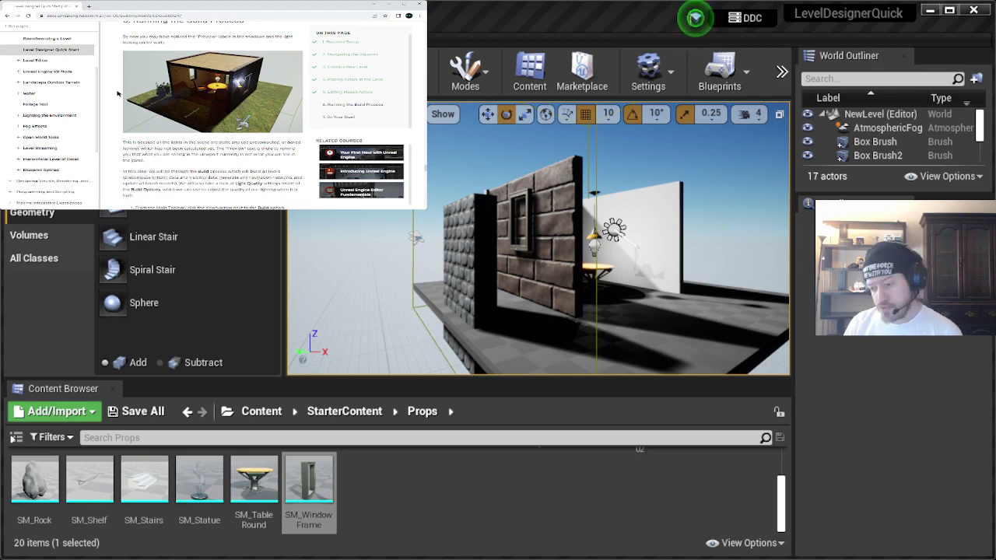
scroll(121, 94, "up", 1)
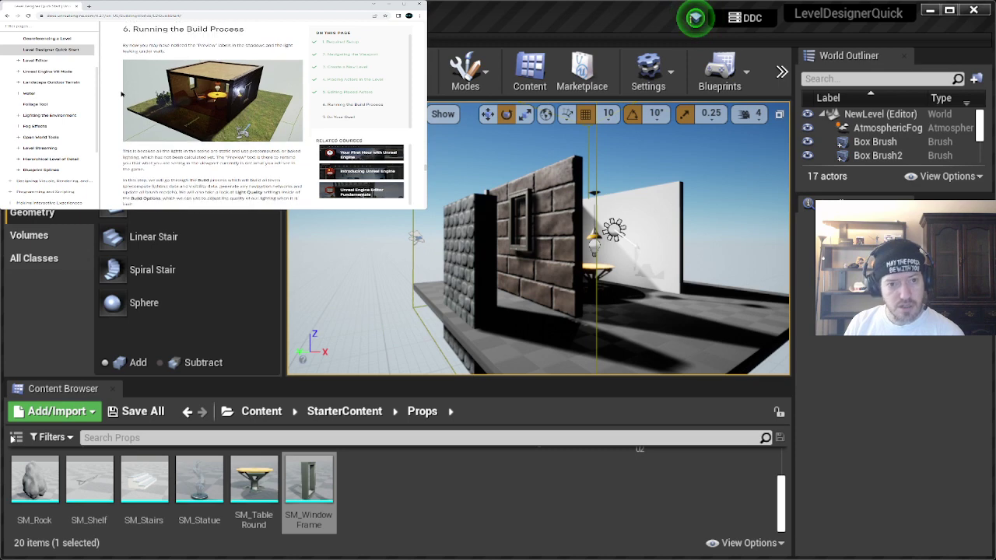
scroll(121, 95, "up", 1)
scroll(120, 95, "down", 4)
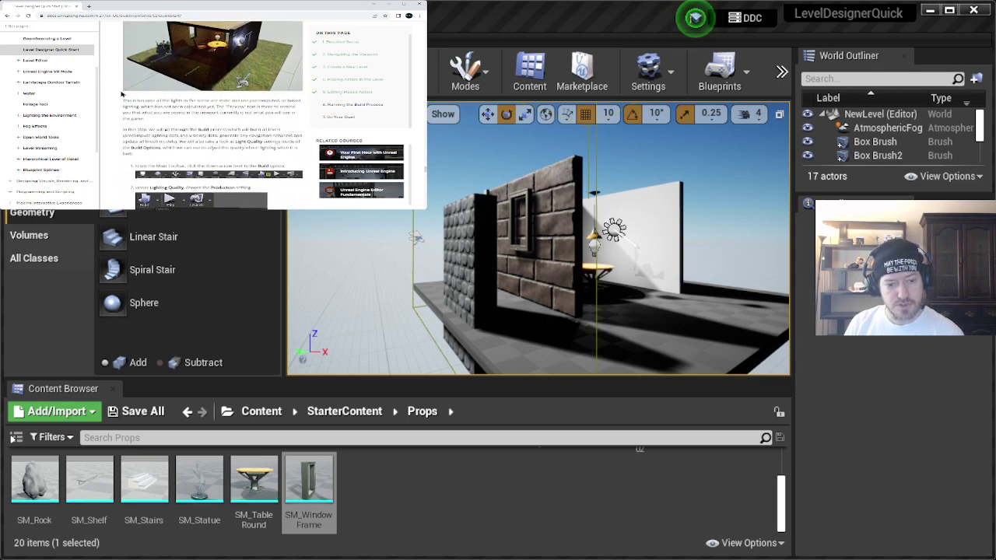
scroll(120, 94, "down", 7)
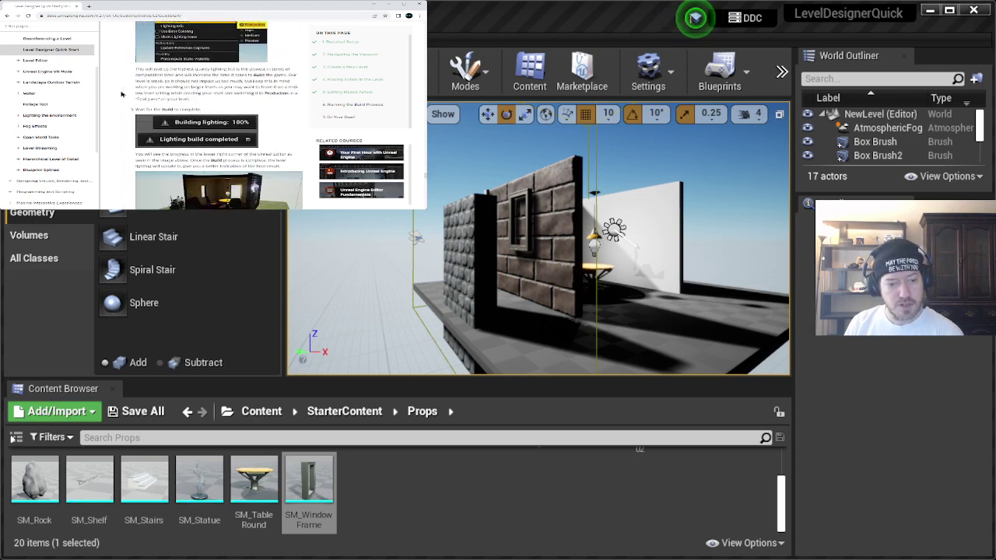
scroll(120, 95, "down", 1)
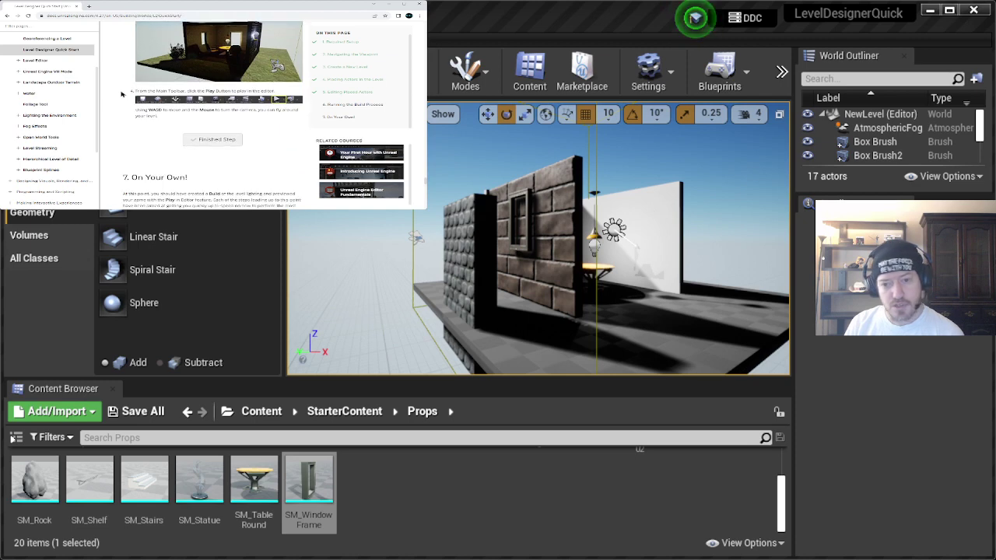
scroll(121, 94, "up", 8)
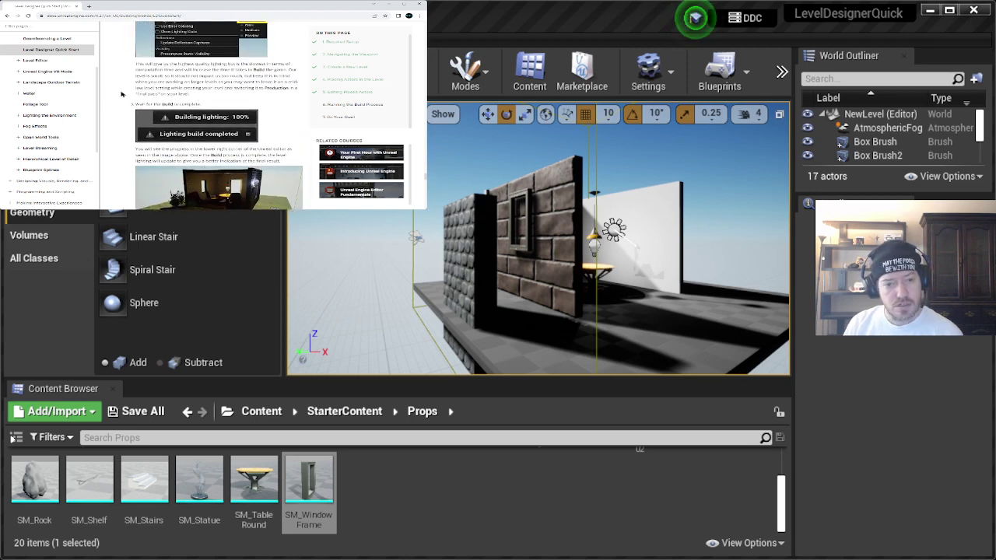
scroll(121, 94, "up", 3)
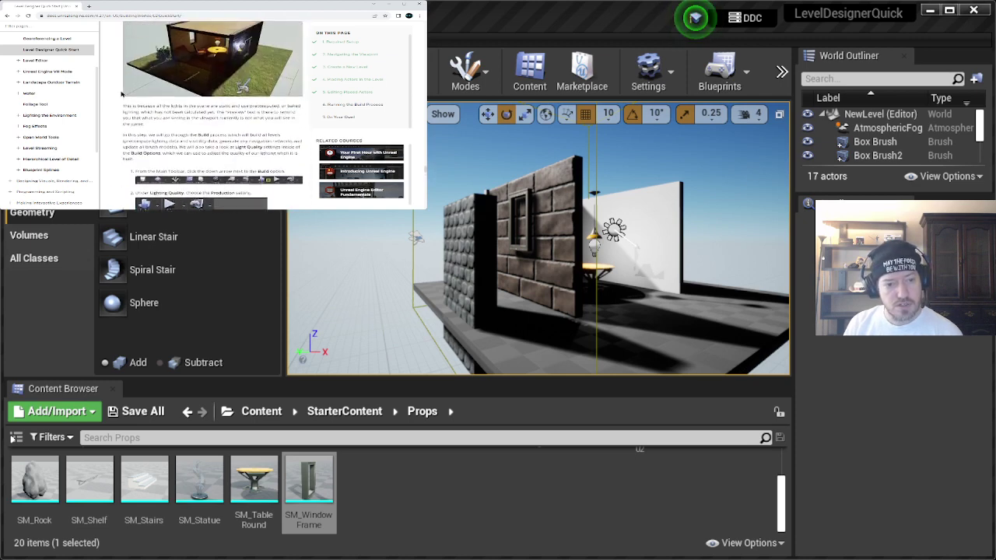
scroll(121, 95, "up", 1)
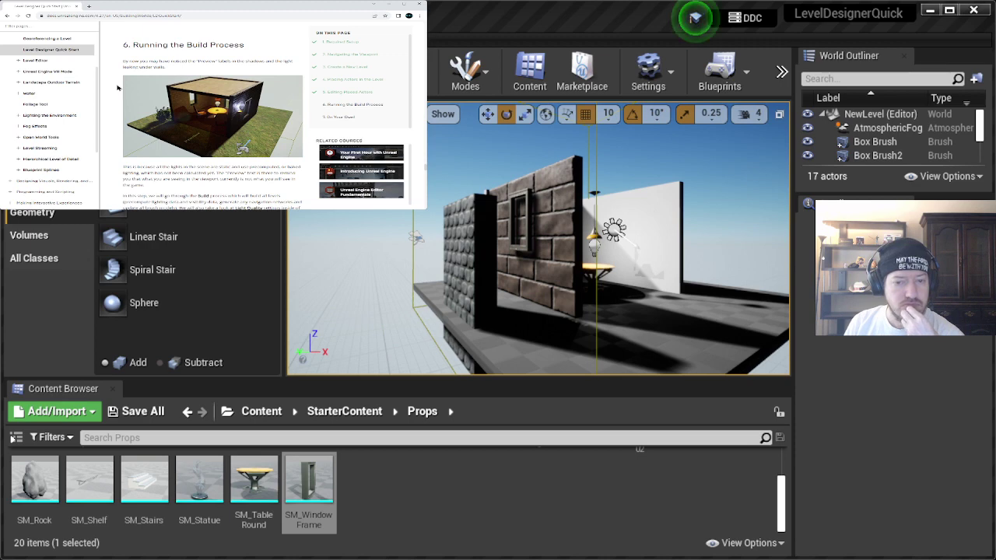
Step: Scroll the Level Designer Quick Start page until the '6. Running the Build Process' heading is in view
scroll(118, 87, "up", 1)
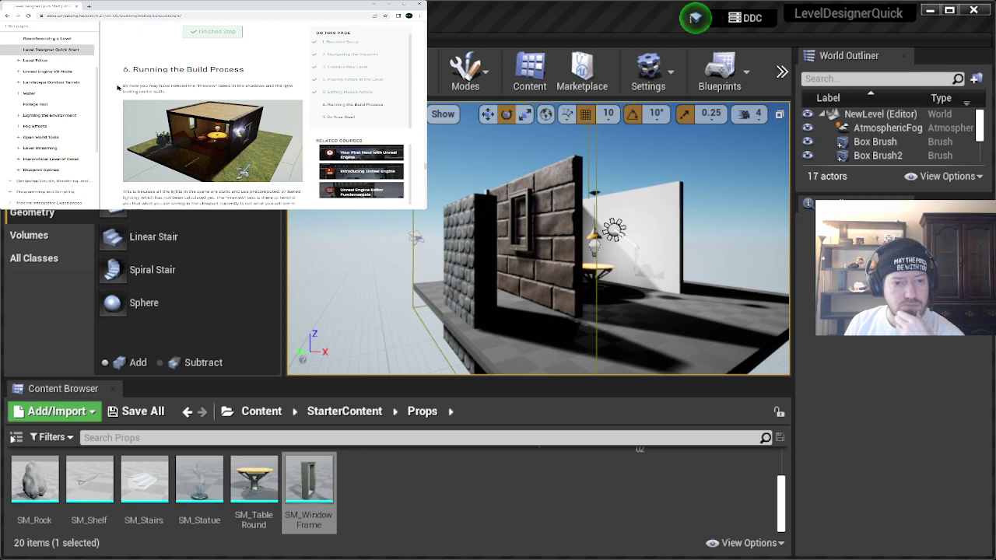
scroll(117, 87, "down", 4)
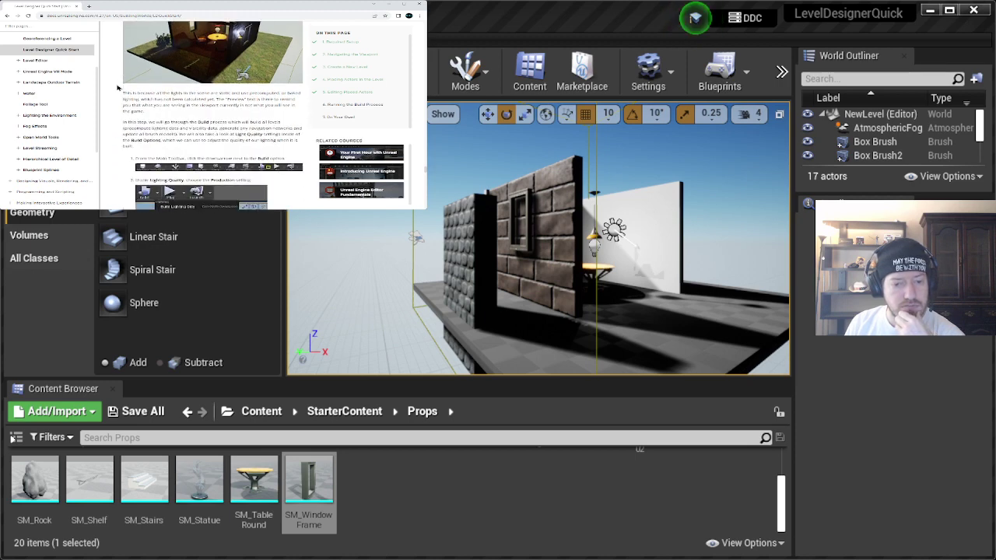
scroll(118, 88, "down", 4)
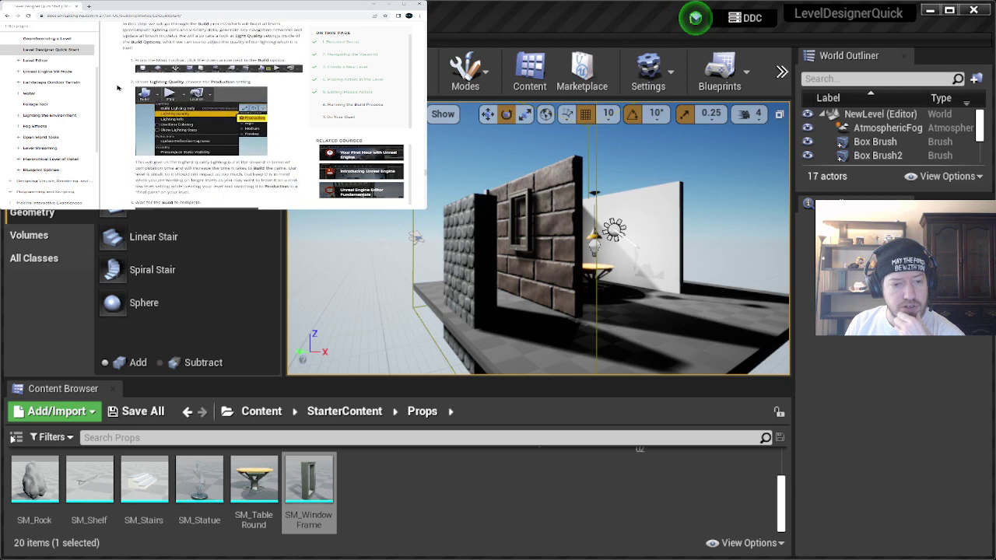
scroll(118, 87, "down", 5)
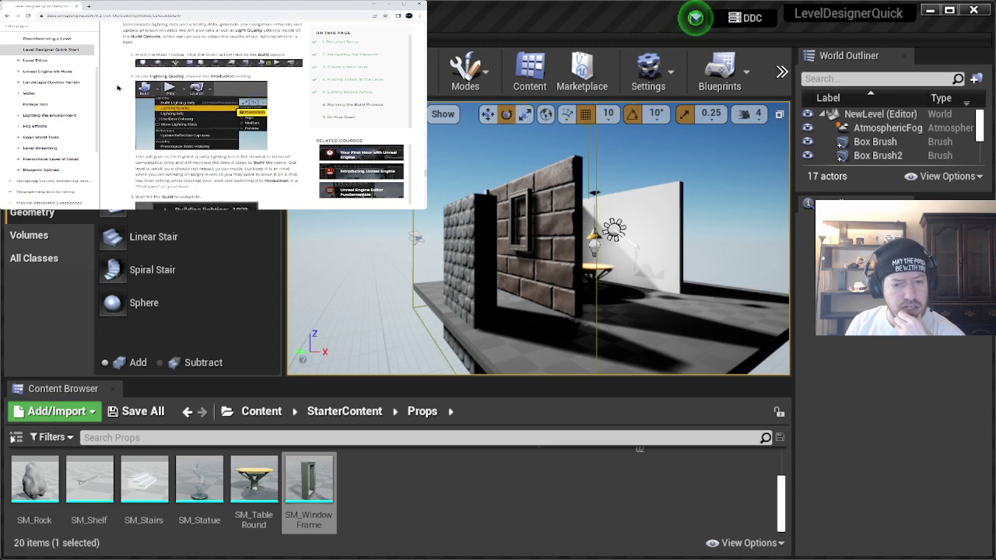
scroll(117, 87, "down", 3)
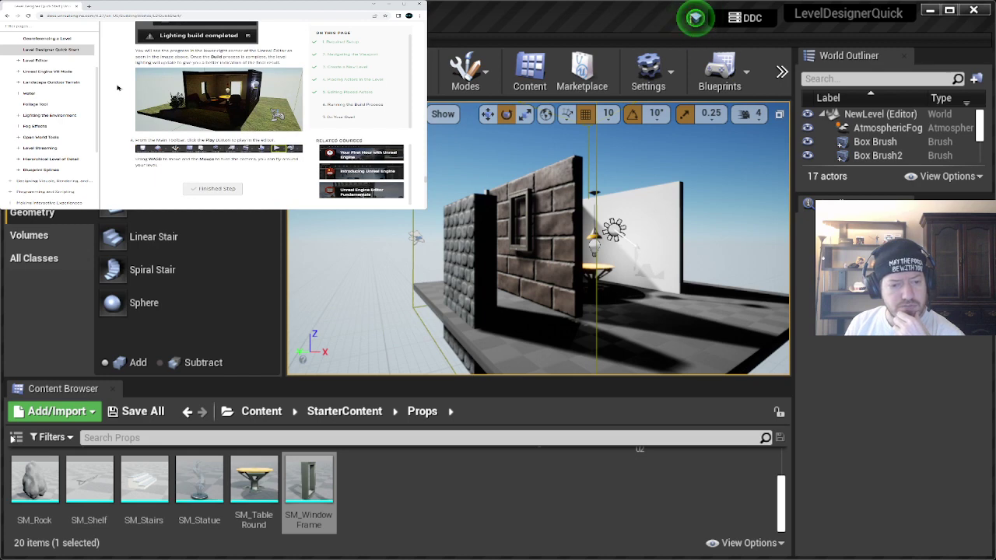
scroll(117, 87, "up", 9)
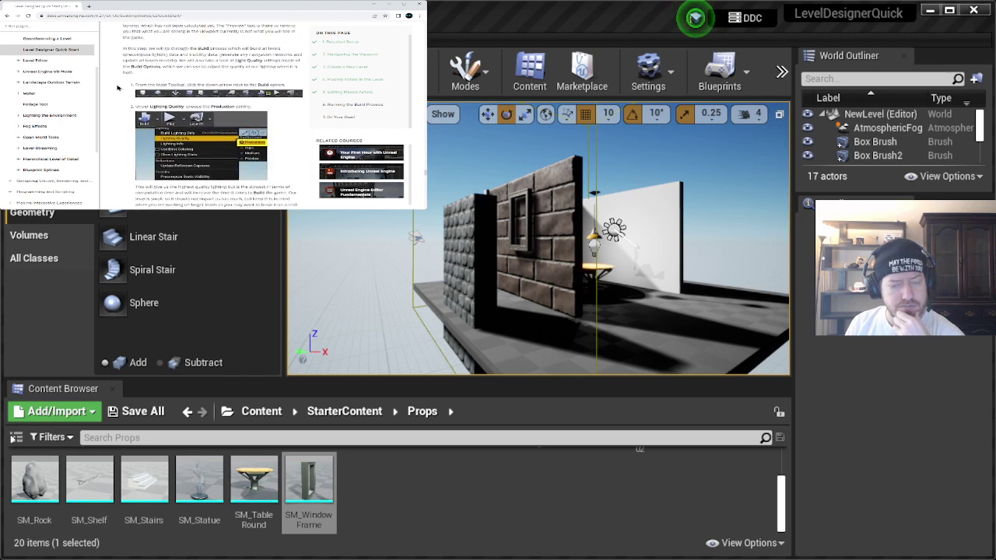
scroll(117, 87, "up", 5)
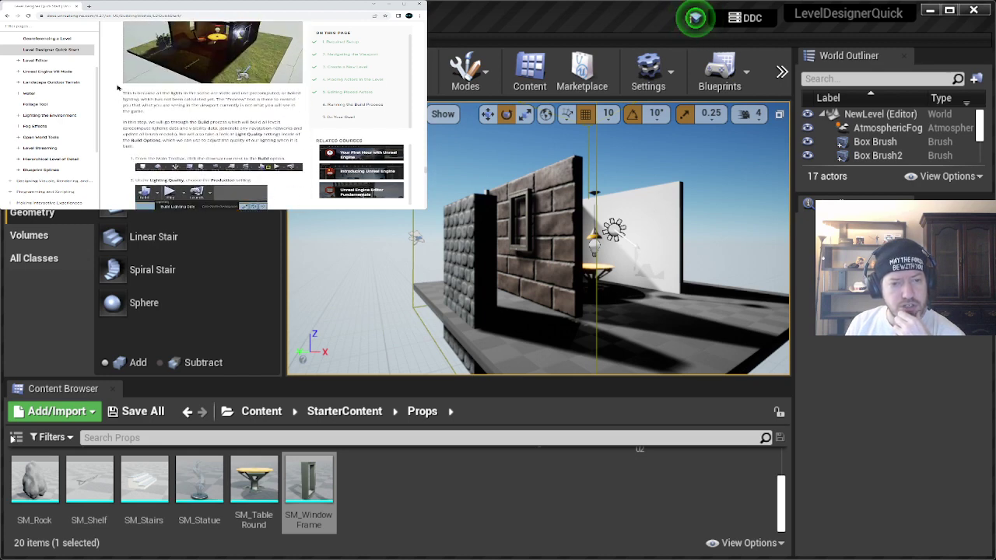
scroll(118, 87, "up", 1)
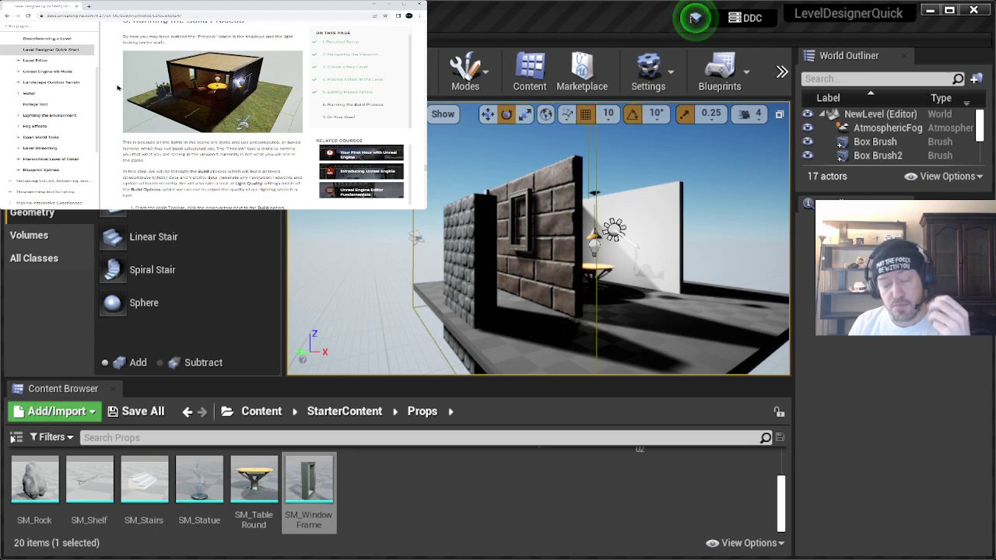
scroll(118, 88, "up", 1)
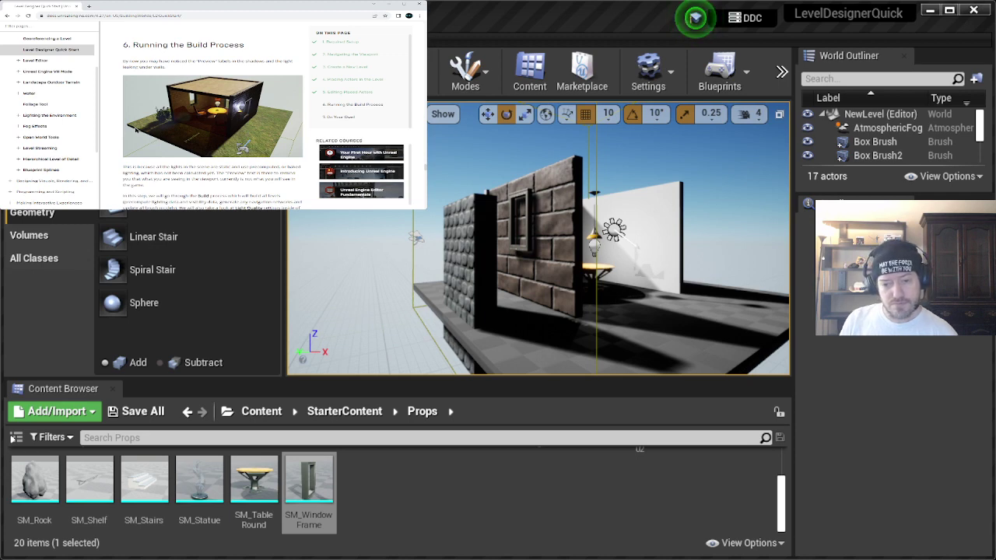
Step: Scroll to the end of the guide, then back up to the material-change steps under Editing Placed Actors
scroll(136, 130, "down", 10)
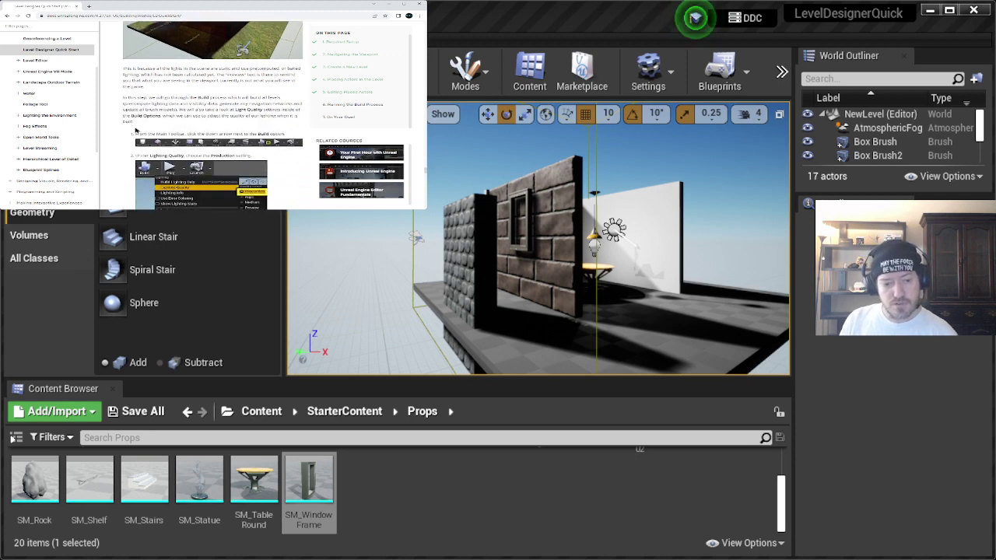
scroll(136, 130, "down", 10)
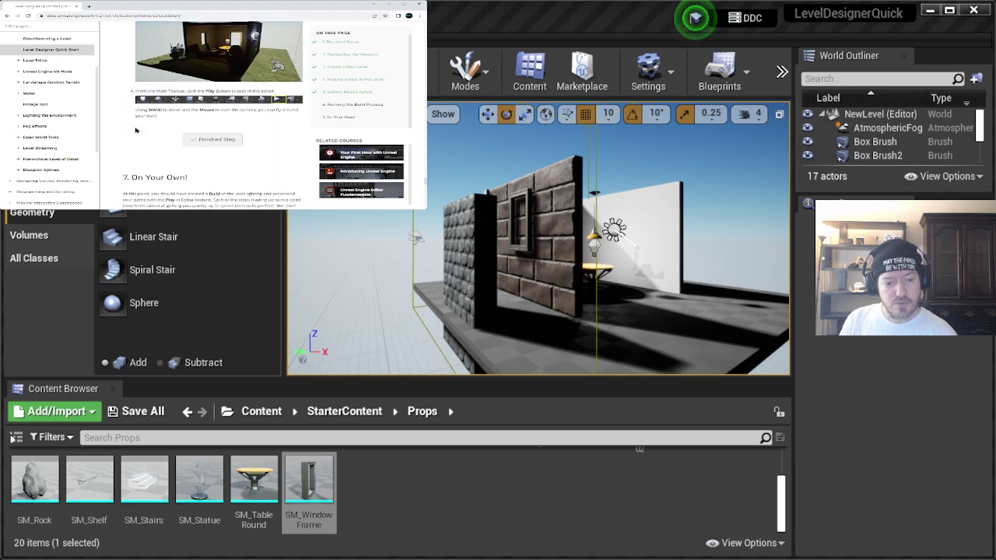
scroll(136, 130, "down", 10)
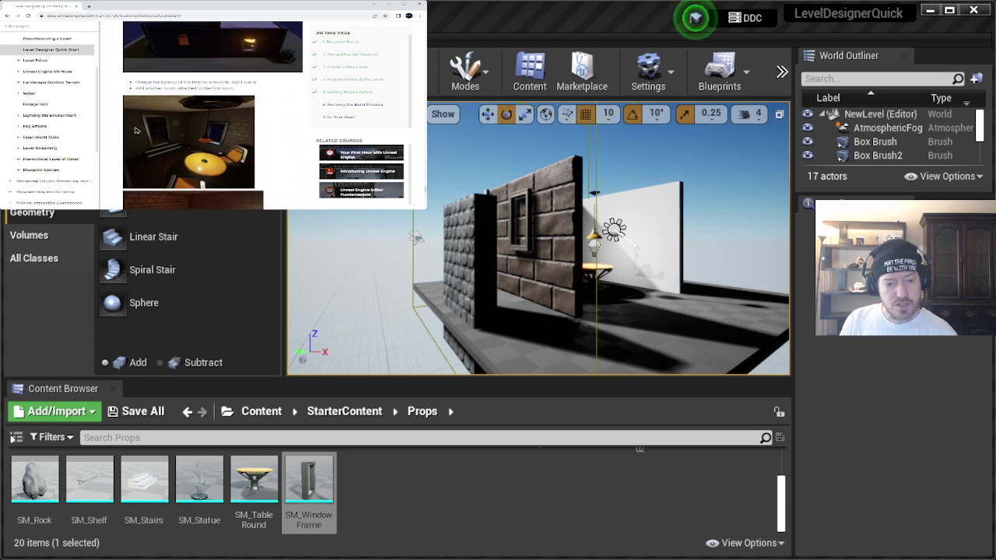
scroll(136, 130, "down", 10)
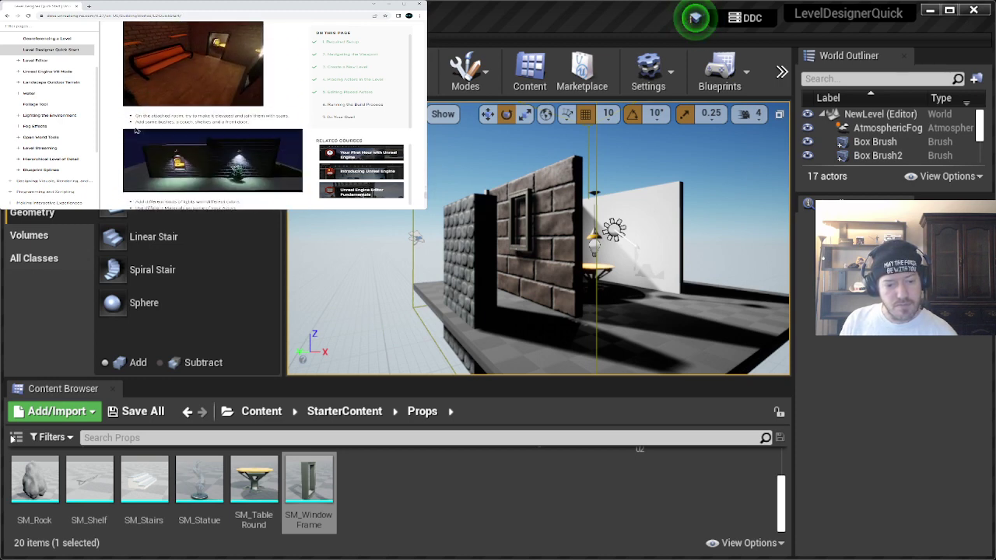
scroll(135, 130, "down", 5)
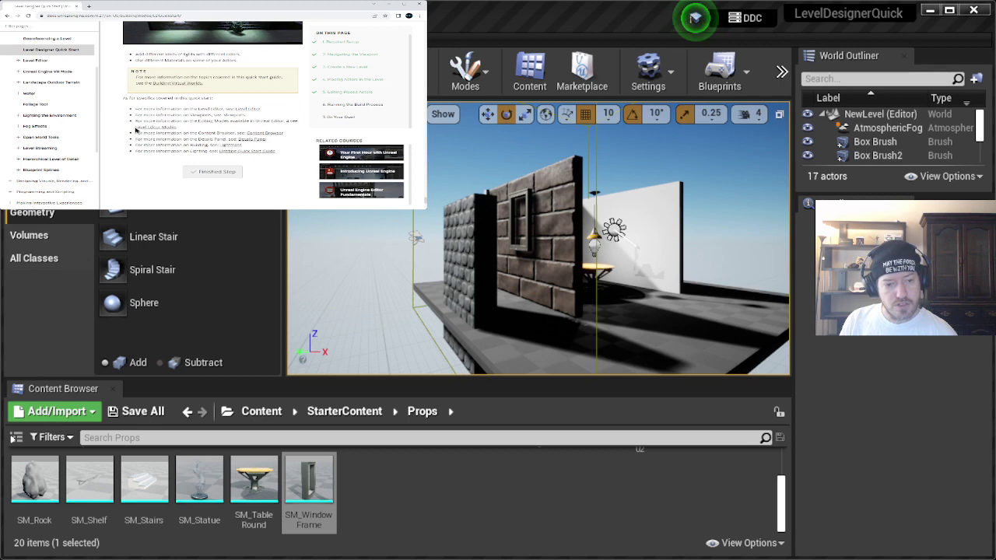
scroll(135, 130, "down", 5)
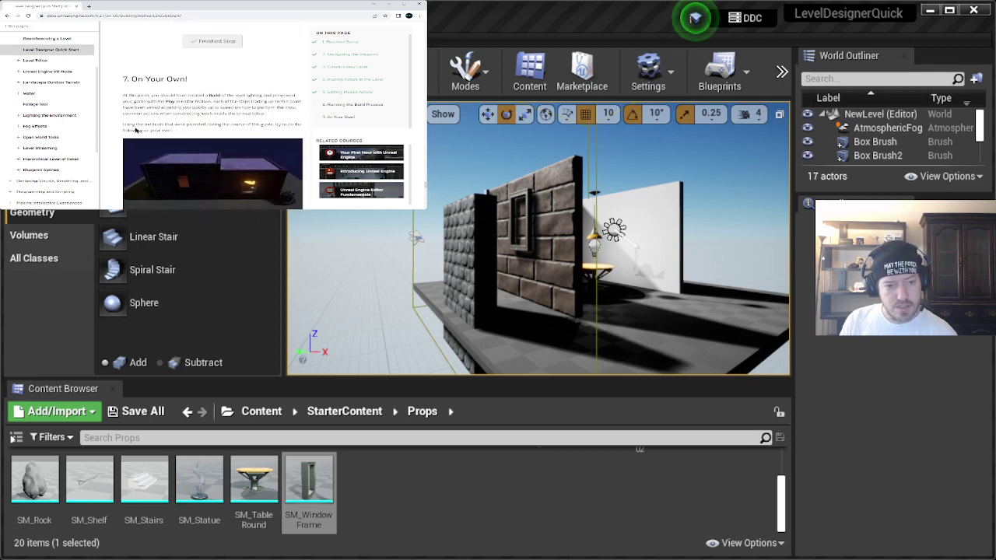
scroll(136, 130, "up", 8)
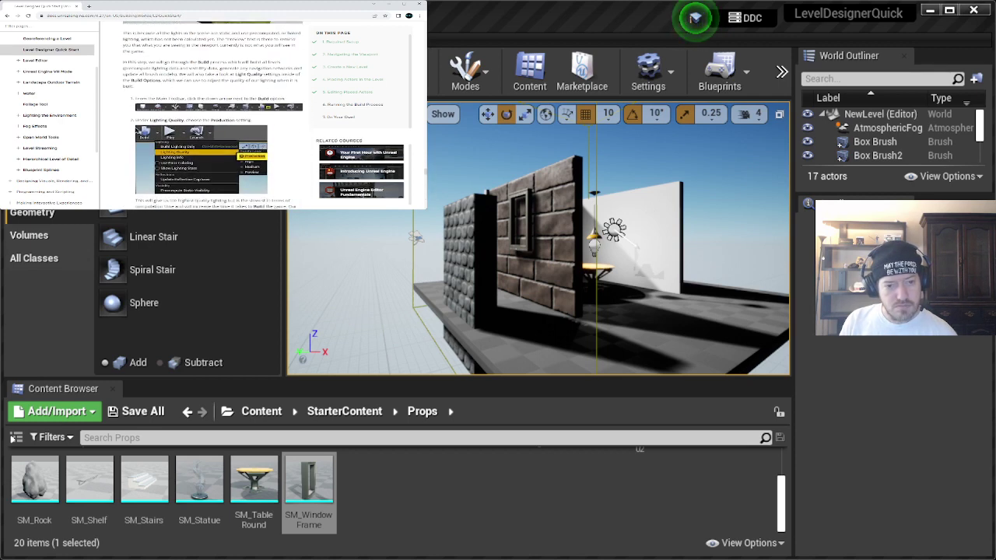
scroll(136, 130, "up", 4)
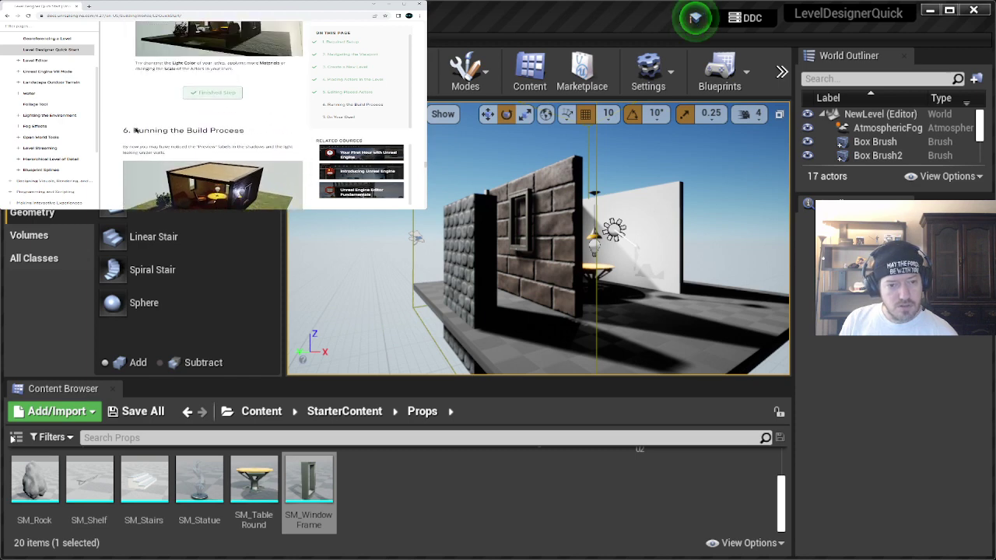
scroll(135, 130, "up", 1)
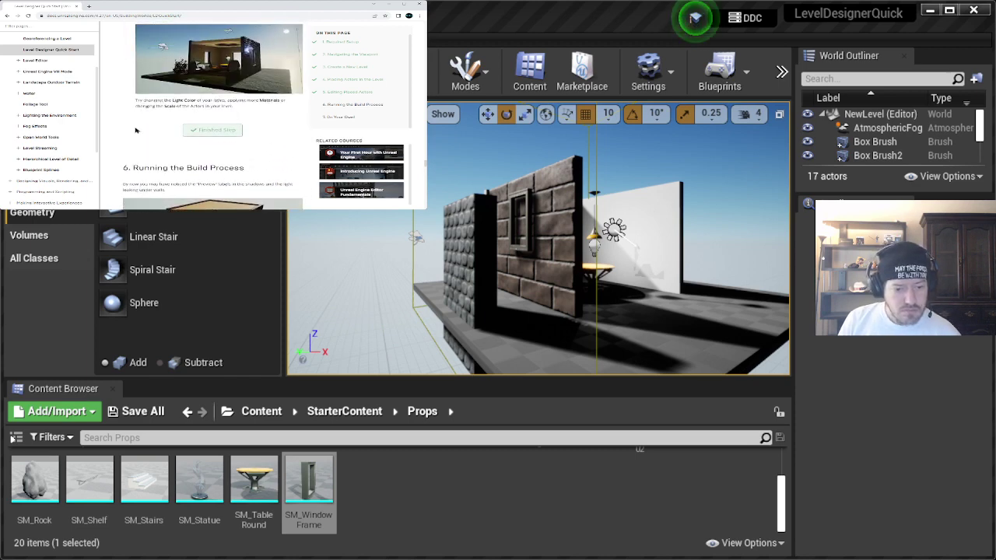
scroll(135, 130, "up", 6)
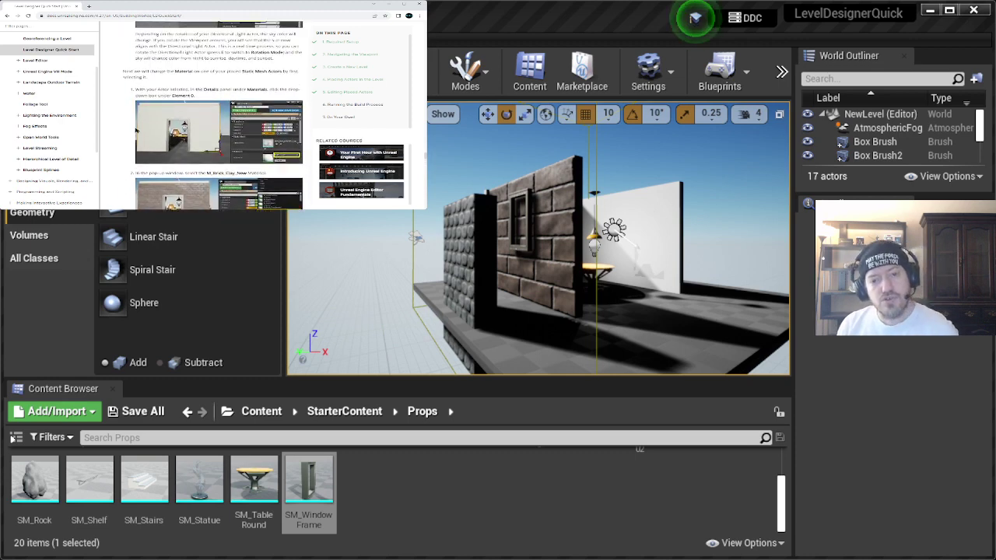
scroll(137, 131, "up", 3)
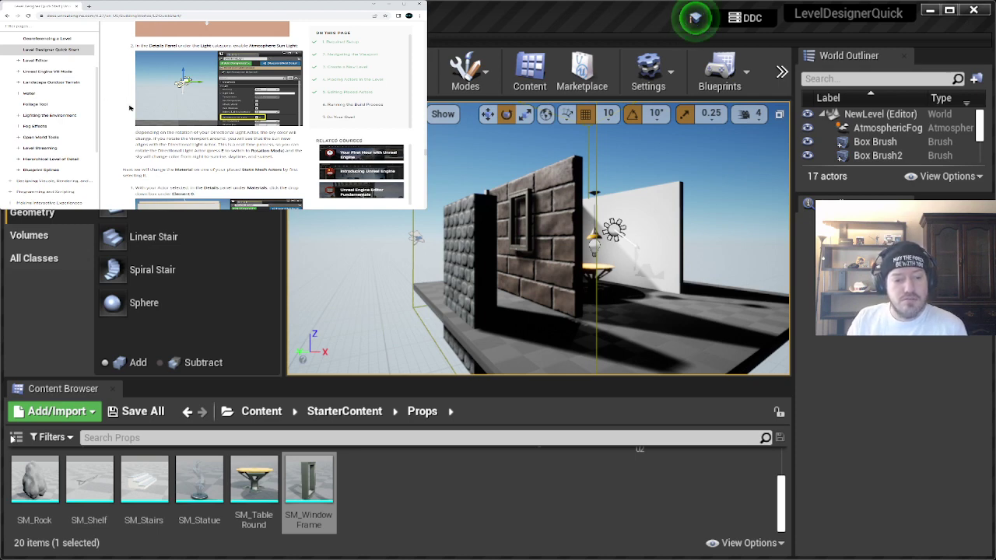
Step: Scroll the guide to step 6's Build options, Lighting Quality > Production instructions
scroll(129, 108, "down", 2)
scroll(129, 108, "down", 5)
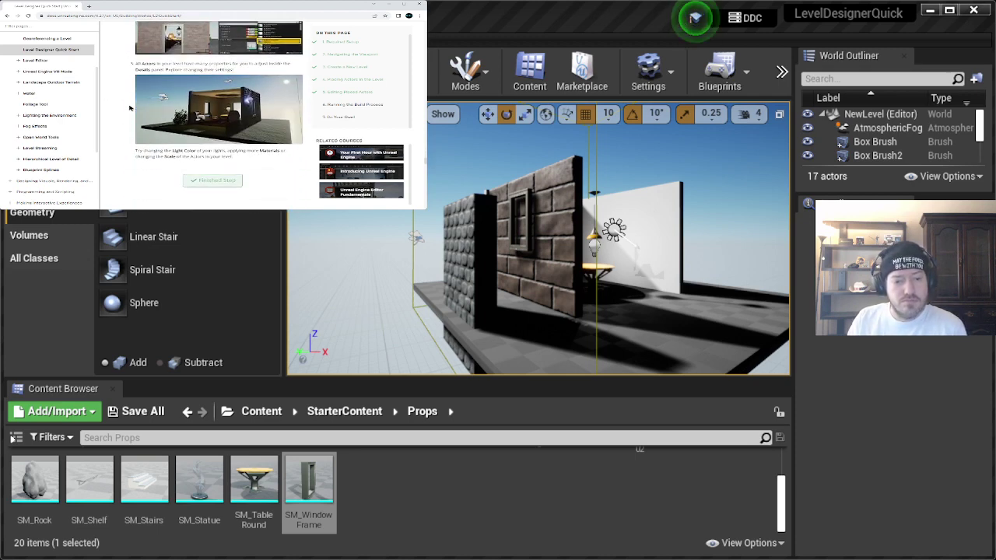
scroll(129, 108, "down", 2)
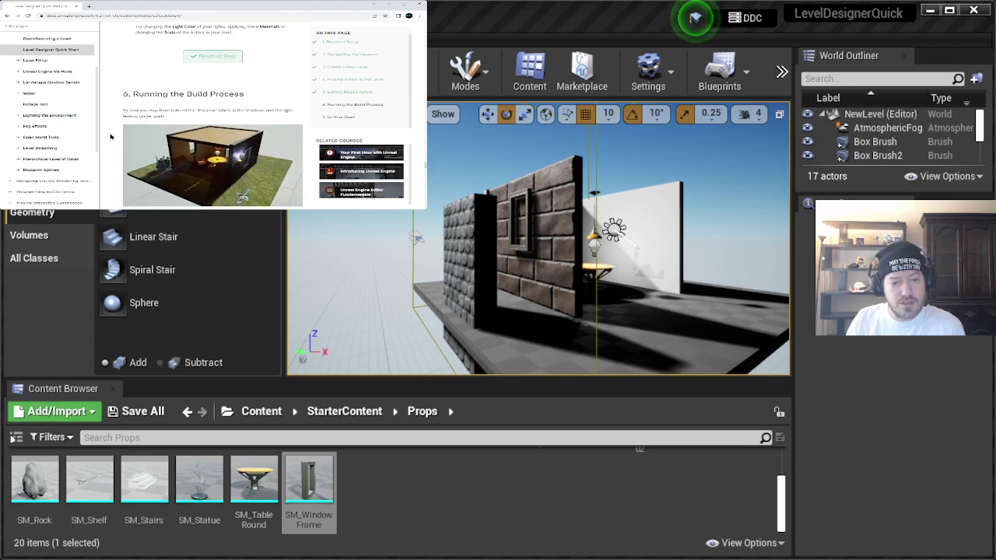
scroll(111, 138, "up", 2)
scroll(111, 138, "up", 5)
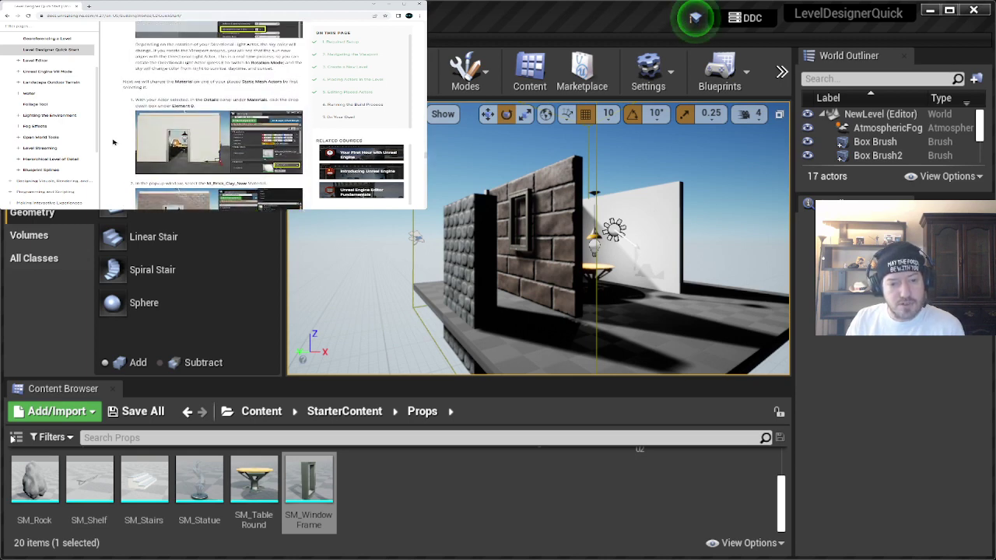
scroll(113, 142, "up", 3)
scroll(112, 141, "up", 2)
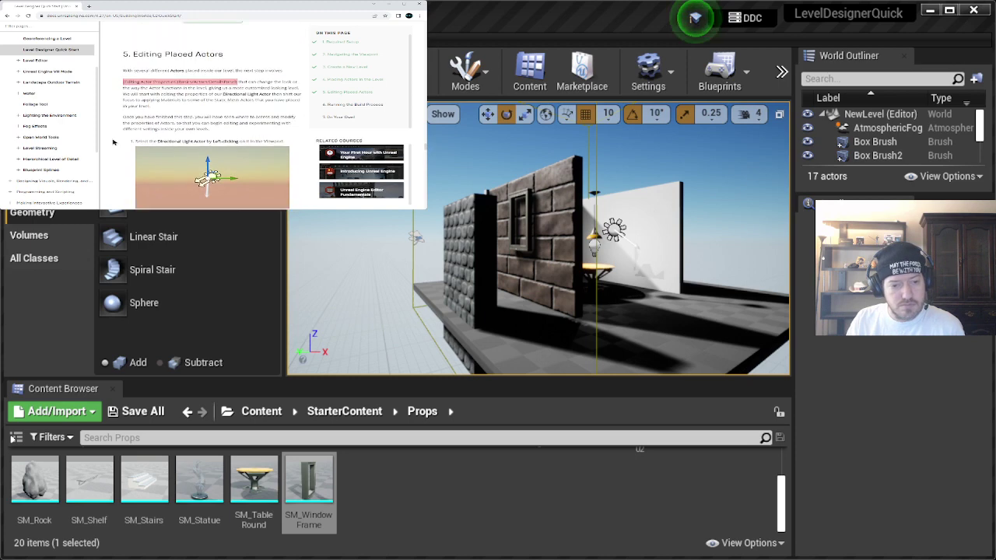
scroll(113, 142, "up", 2)
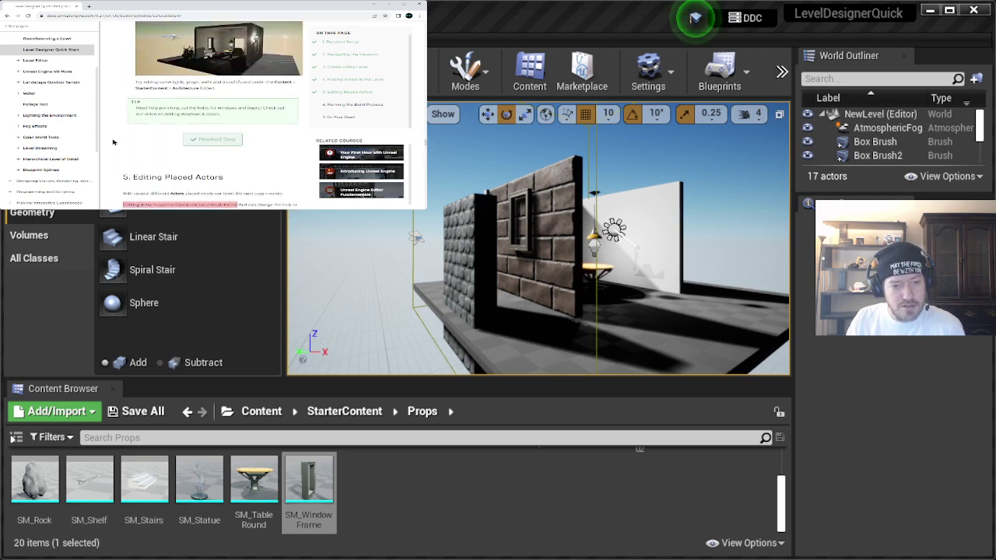
scroll(113, 142, "down", 5)
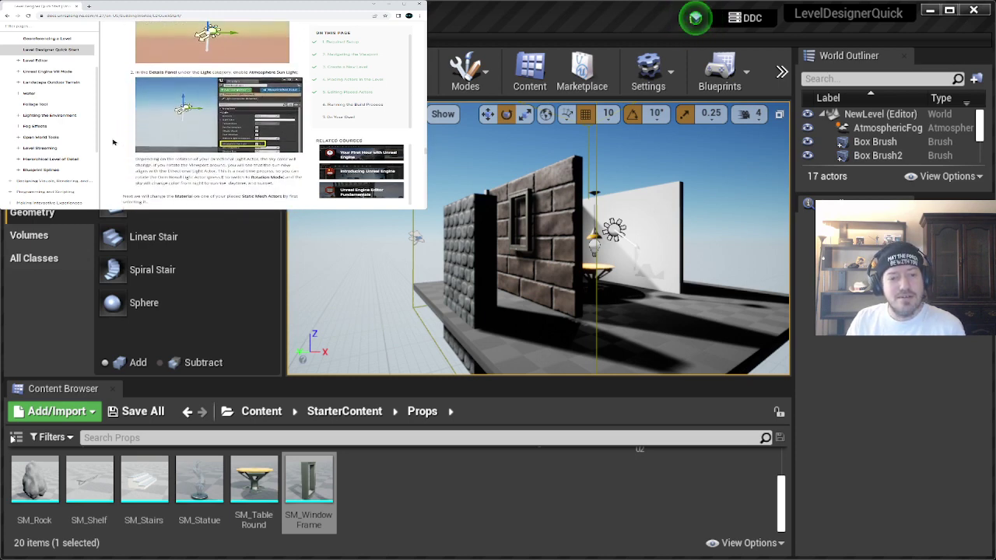
scroll(113, 142, "down", 6)
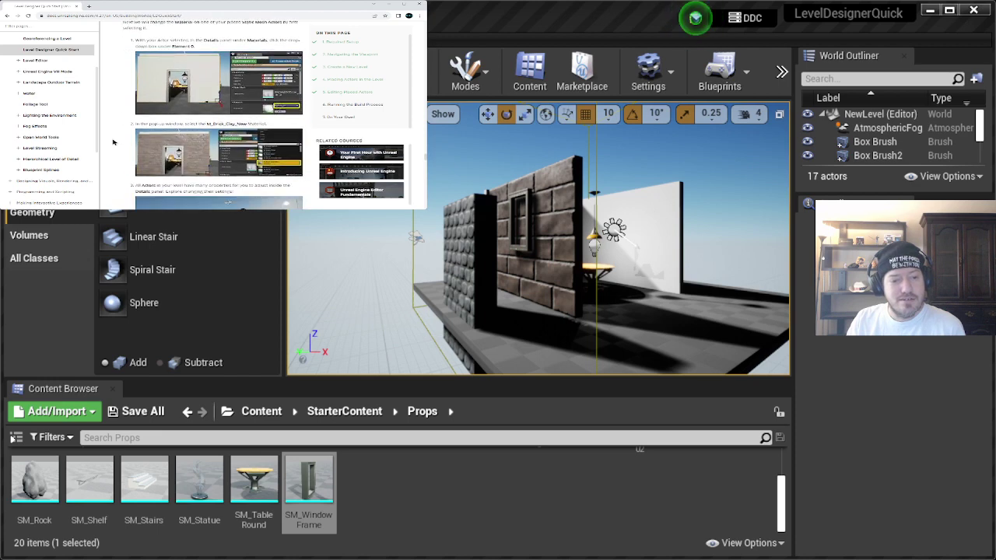
scroll(113, 142, "down", 5)
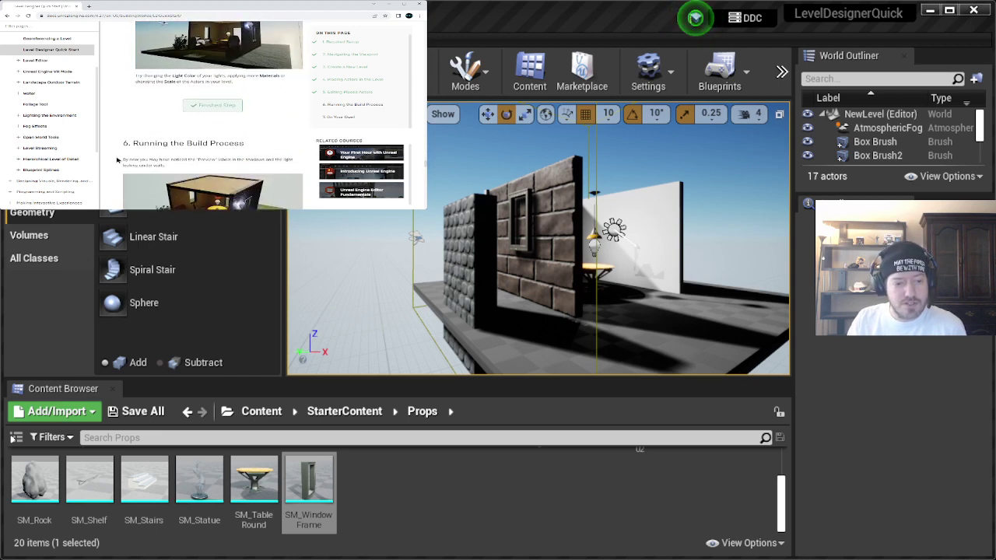
scroll(122, 131, "down", 1)
scroll(121, 131, "down", 4)
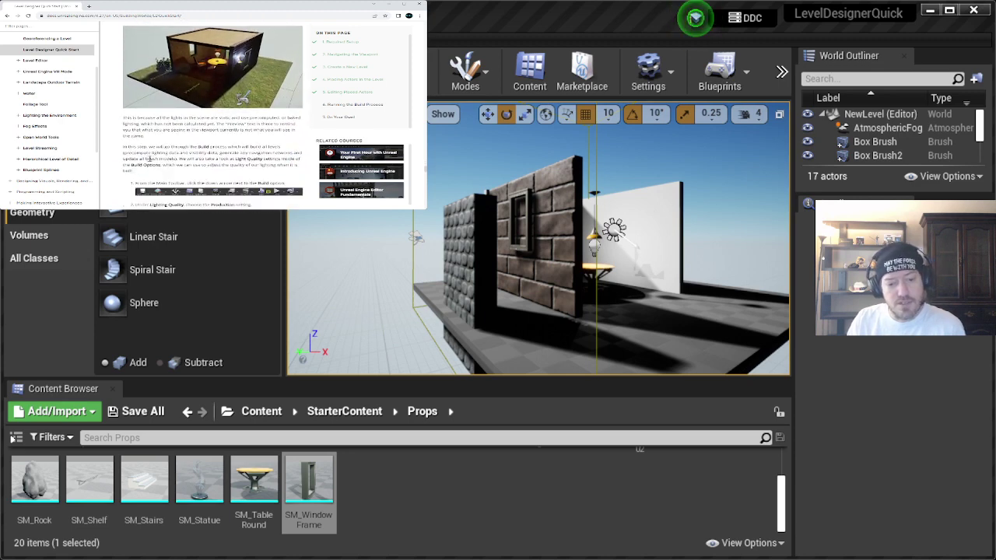
scroll(118, 117, "down", 4)
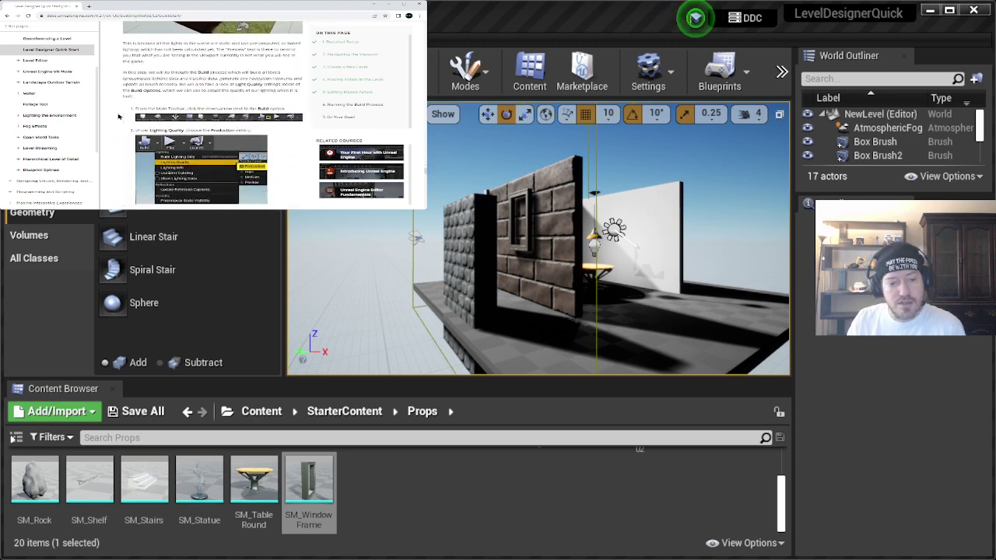